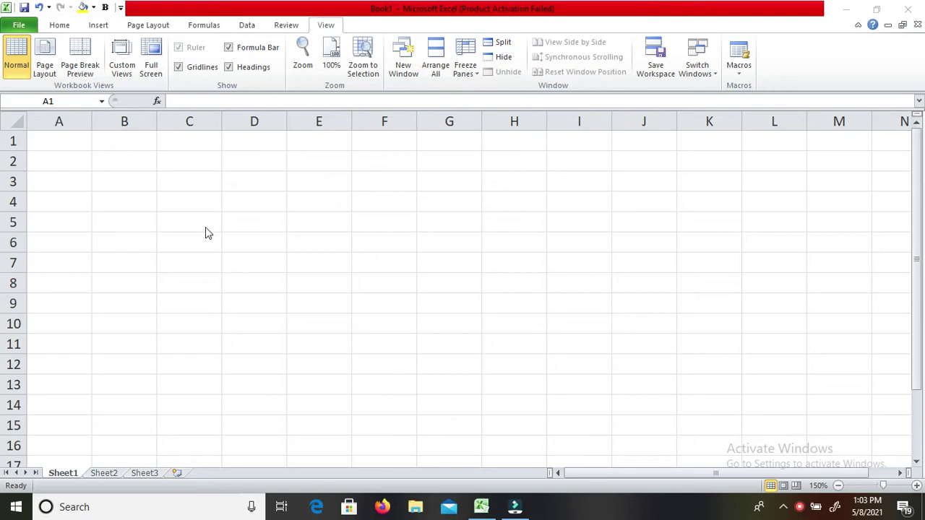
Enter the title 'How to Invest in Shares in simple way' in cell A1.
double_click(44, 141)
key(Return)
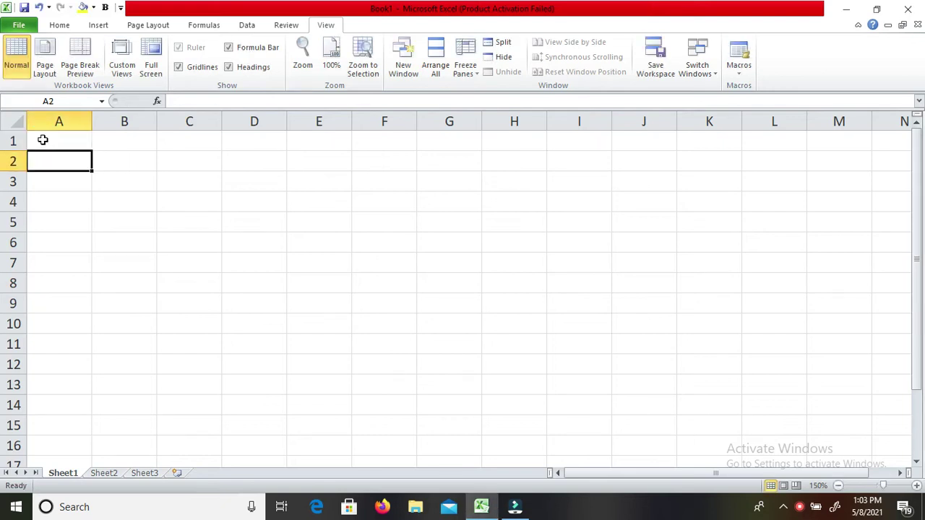
click(43, 140)
text(How )
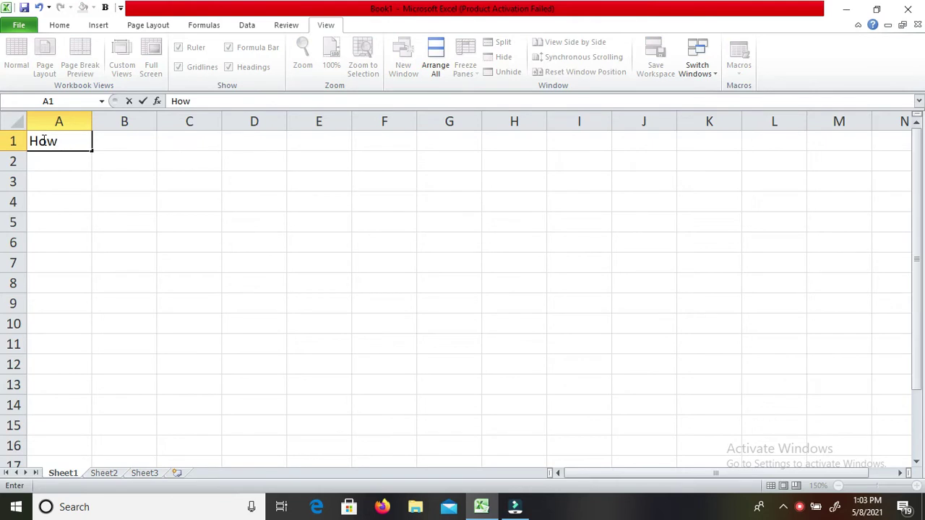
text(to Invest )
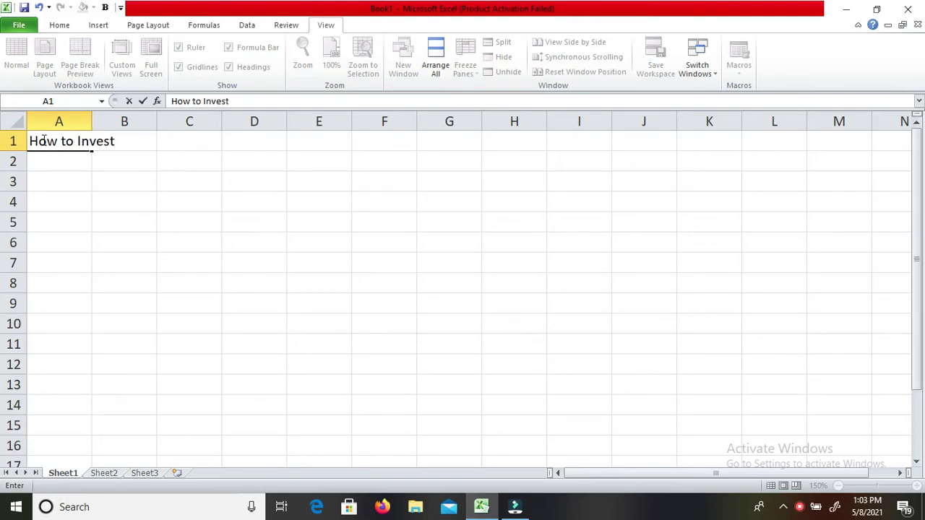
text(in Shar)
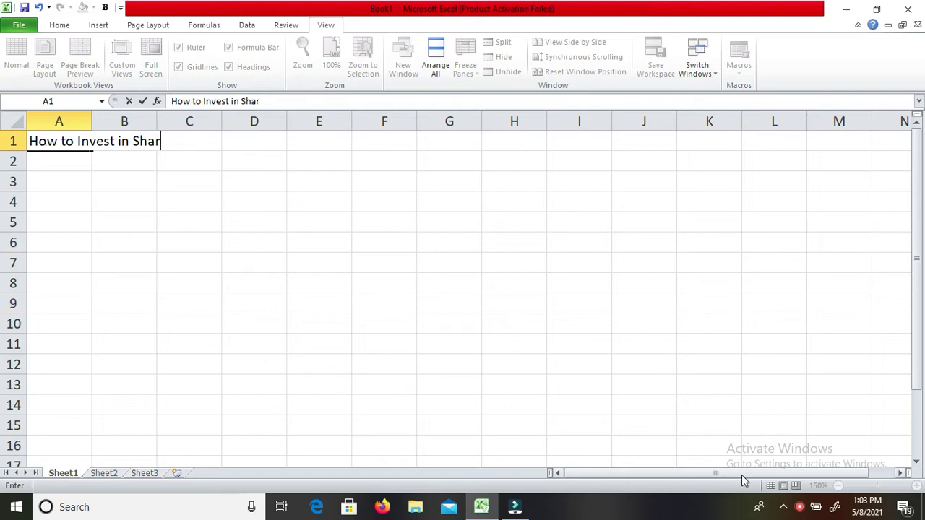
right_click(799, 507)
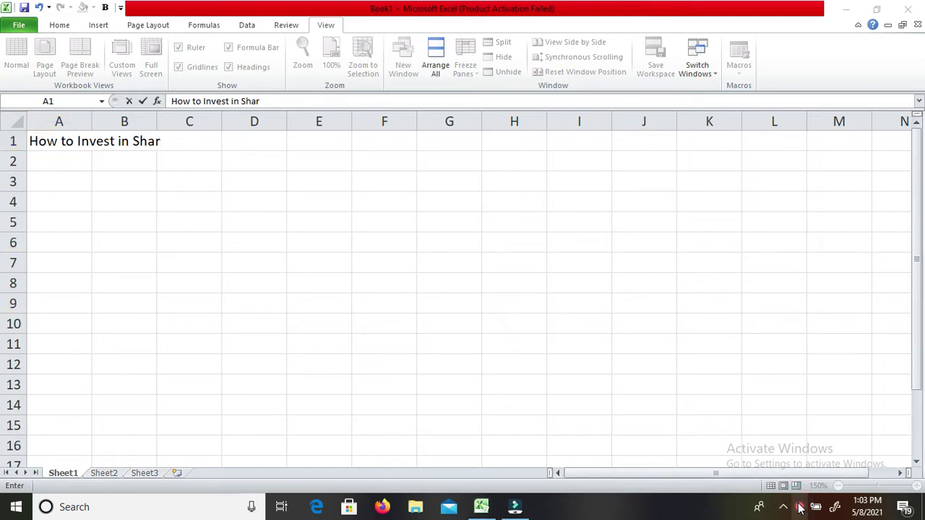
click(801, 475)
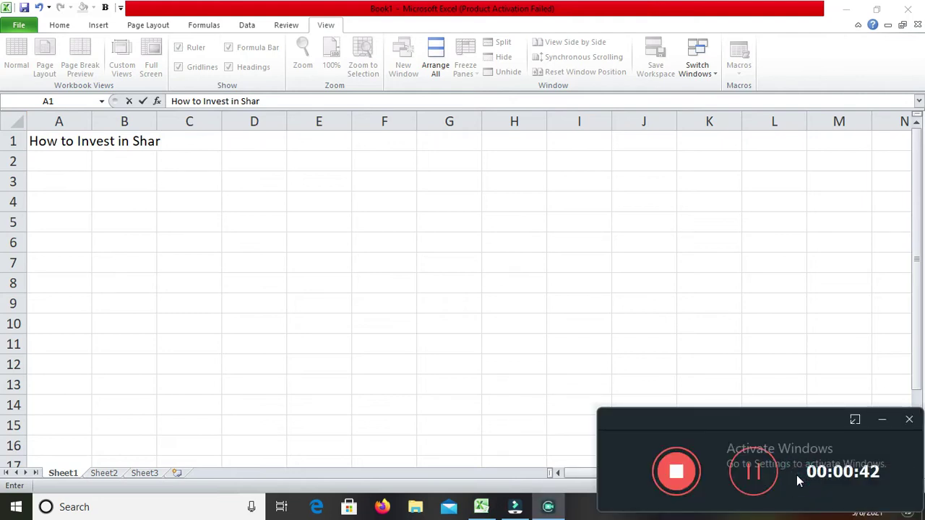
click(752, 472)
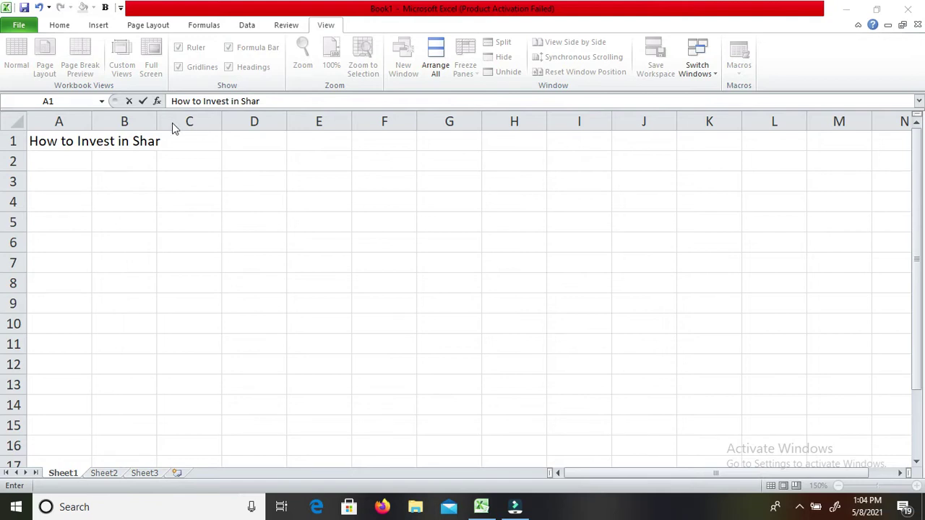
click(180, 140)
text(es in )
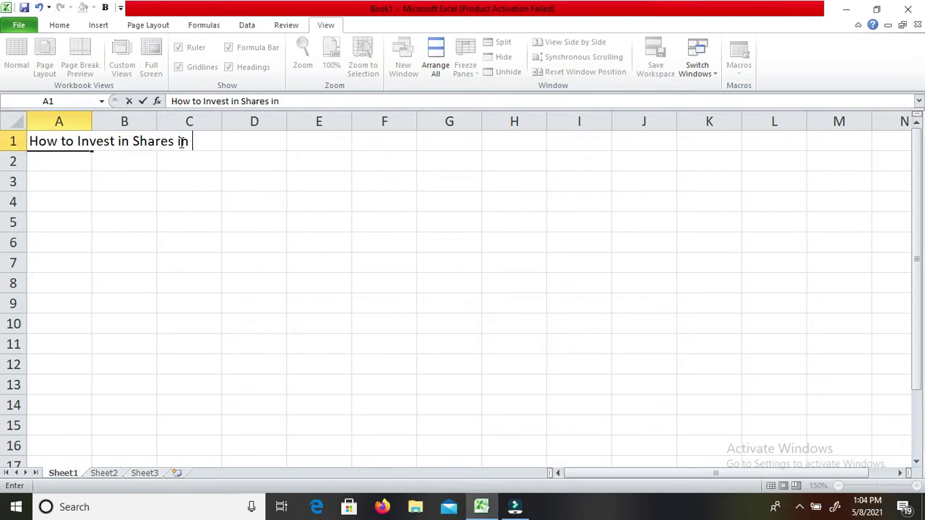
text(simple way)
key(Return)
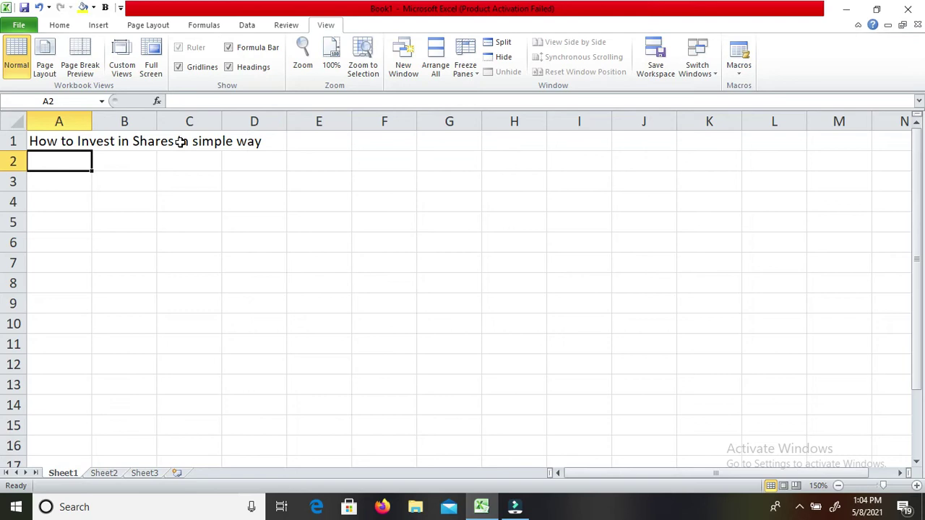
click(800, 509)
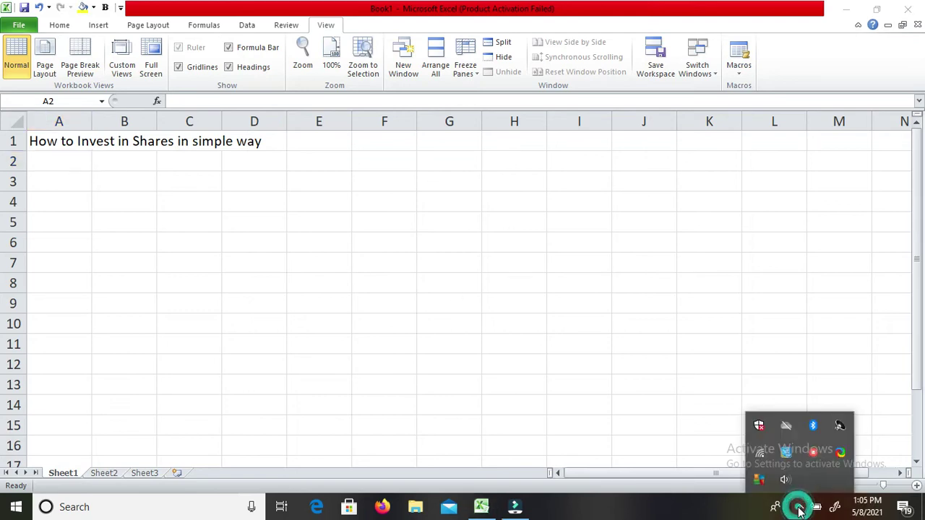
right_click(815, 453)
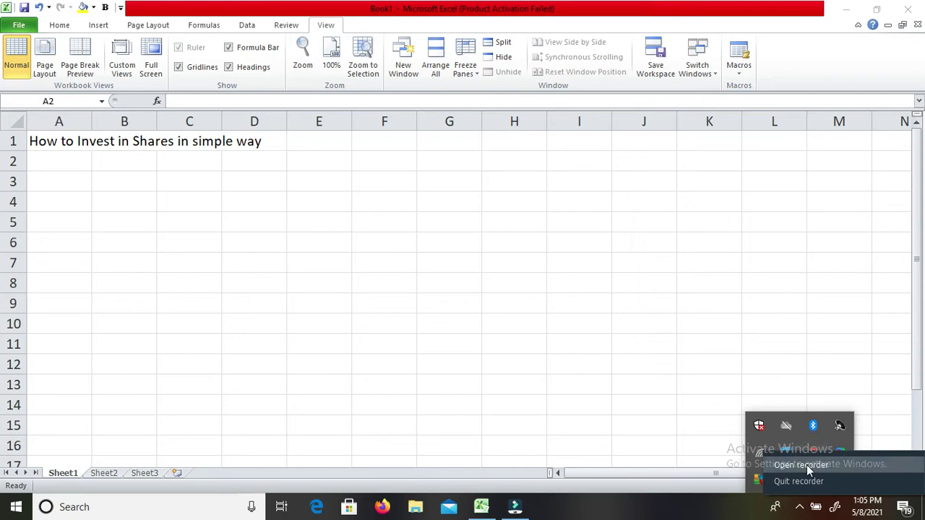
click(807, 465)
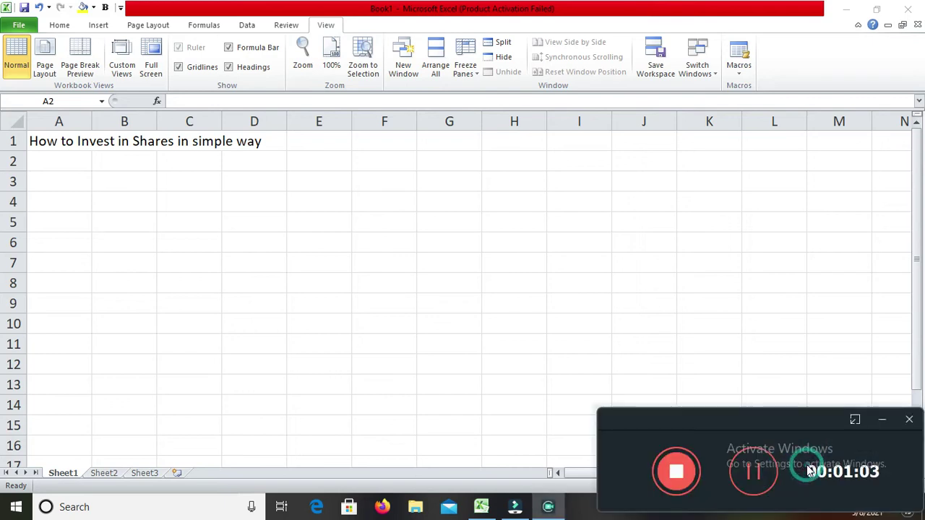
click(883, 422)
click(399, 253)
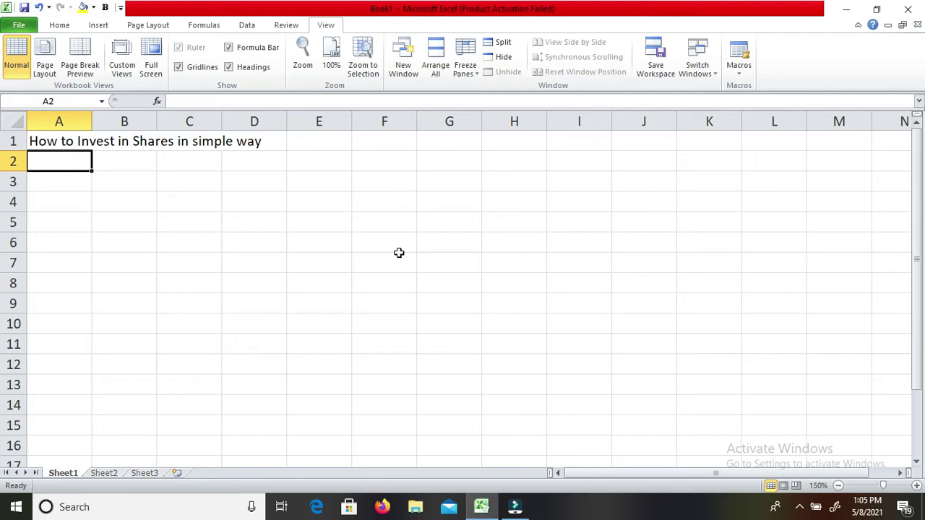
key(Right)
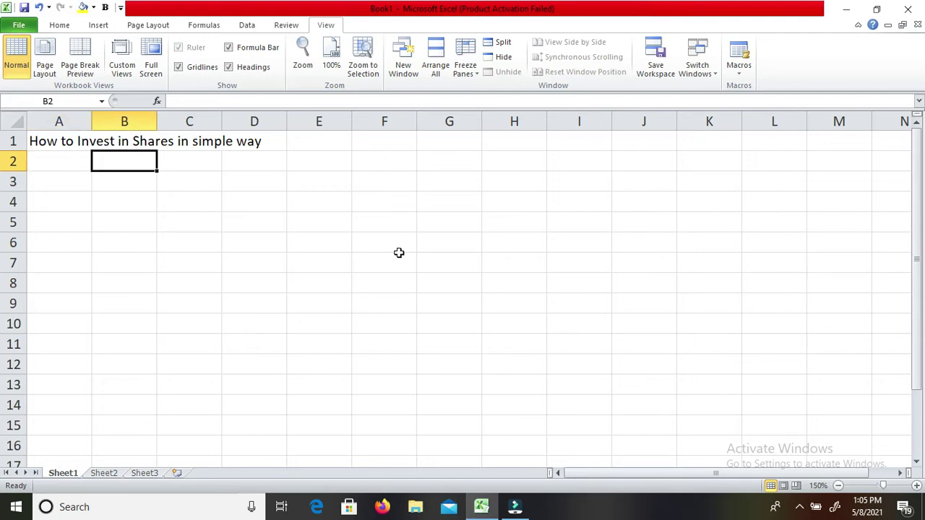
Type the headings Yr Low in B2 and Yr High in C2.
text(Y)
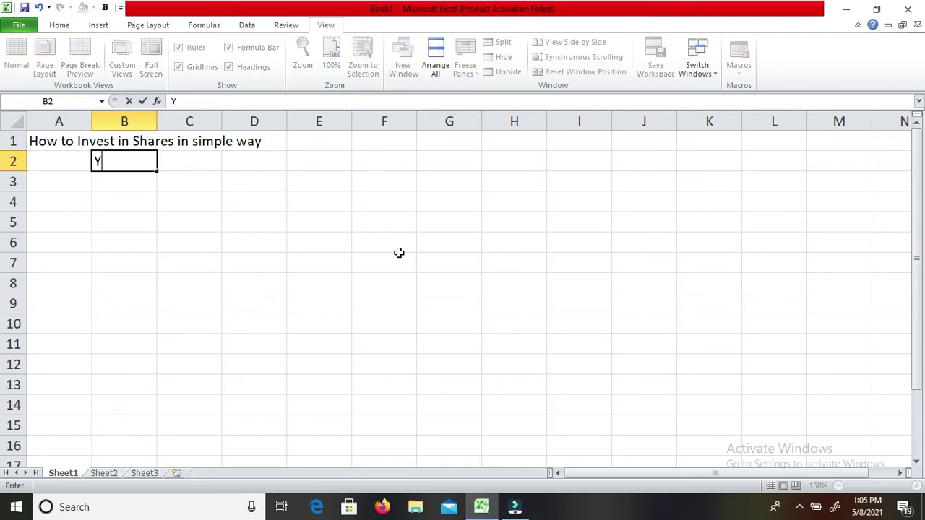
text(r Low)
key(Return)
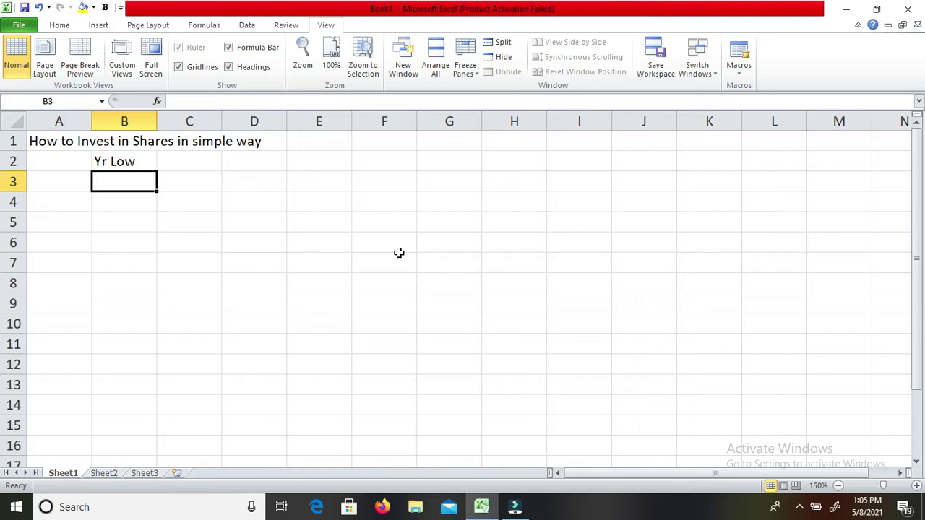
key(Up)
key(Right)
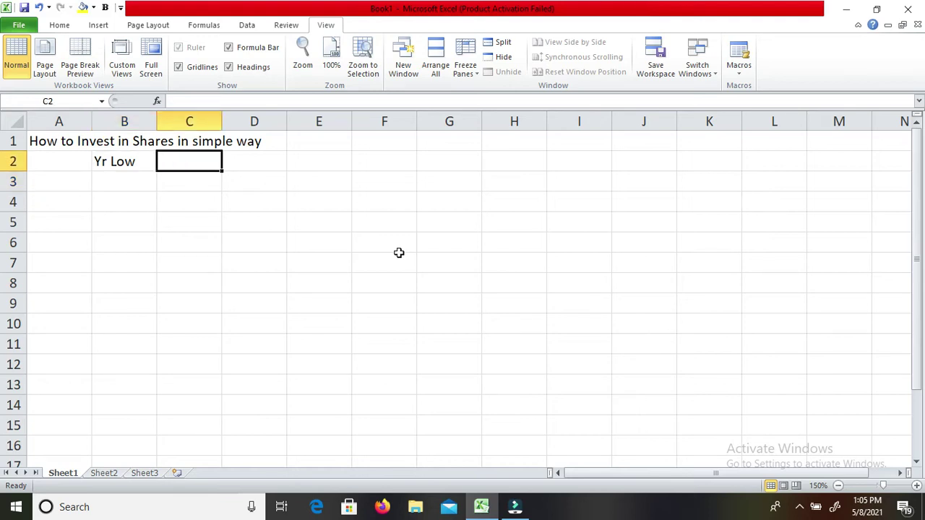
text(Yr )
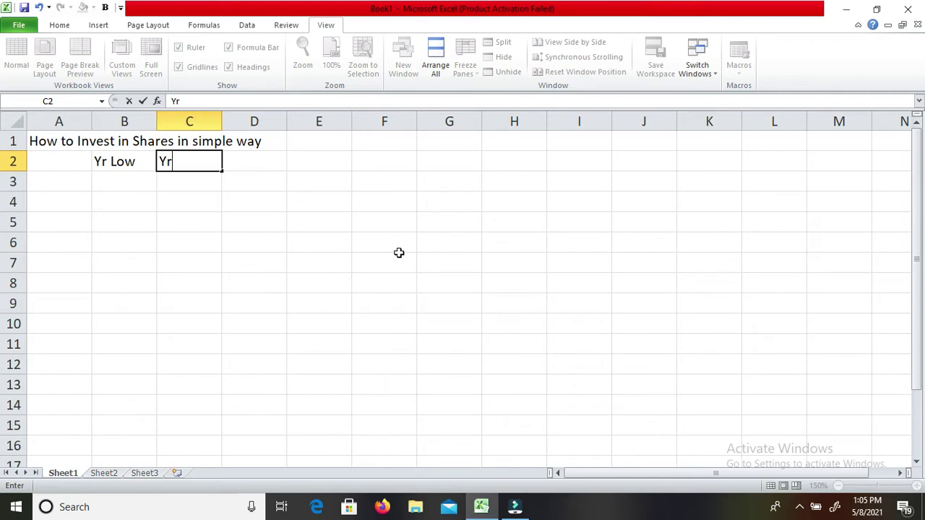
text(High)
key(Return)
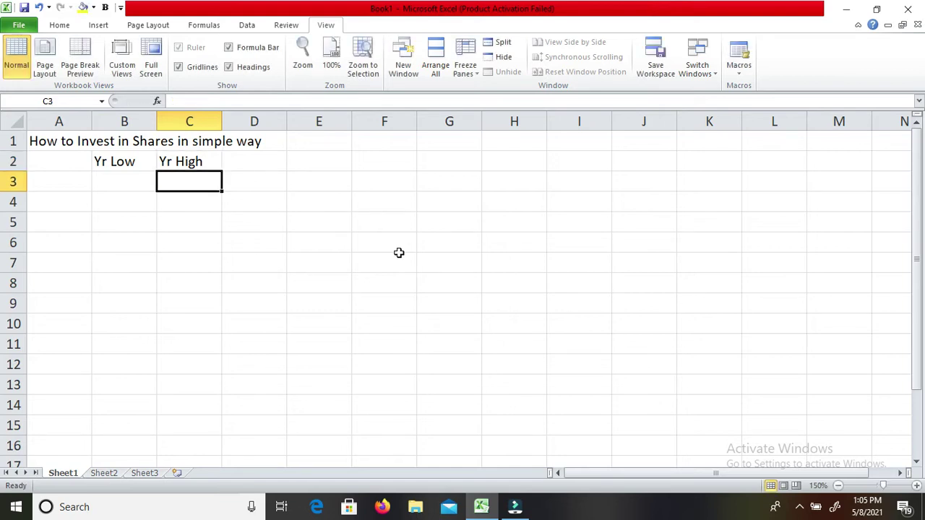
Add the headings Pr Cl in D2 and Open in E2.
key(Up)
key(Right)
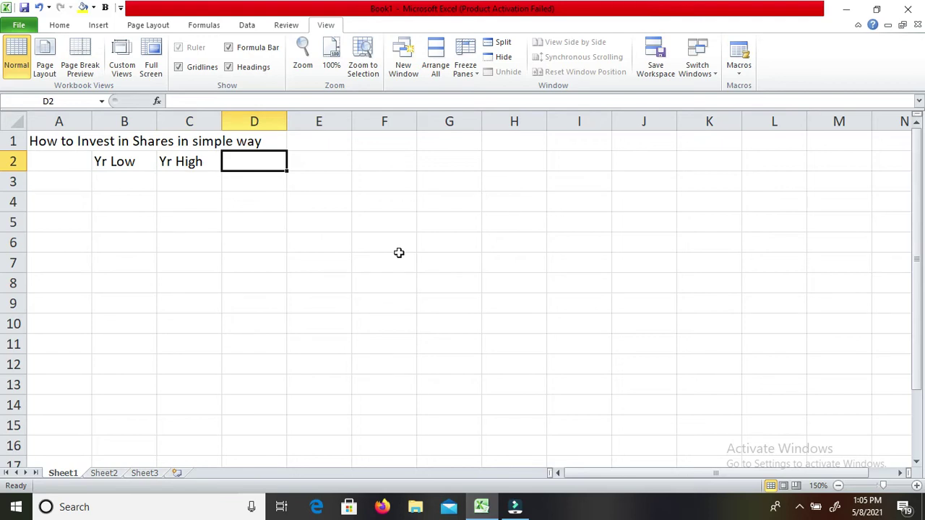
text(Pr Cl)
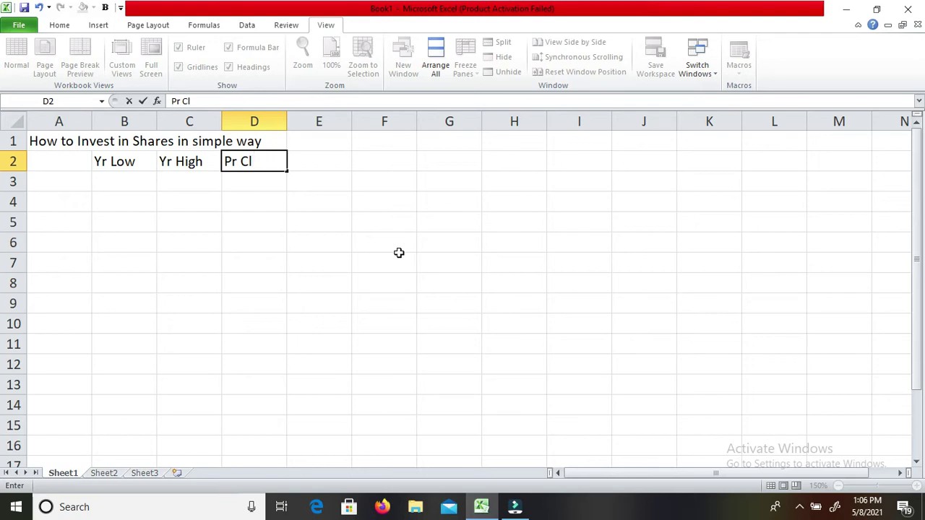
key(Return)
key(Up)
key(Right)
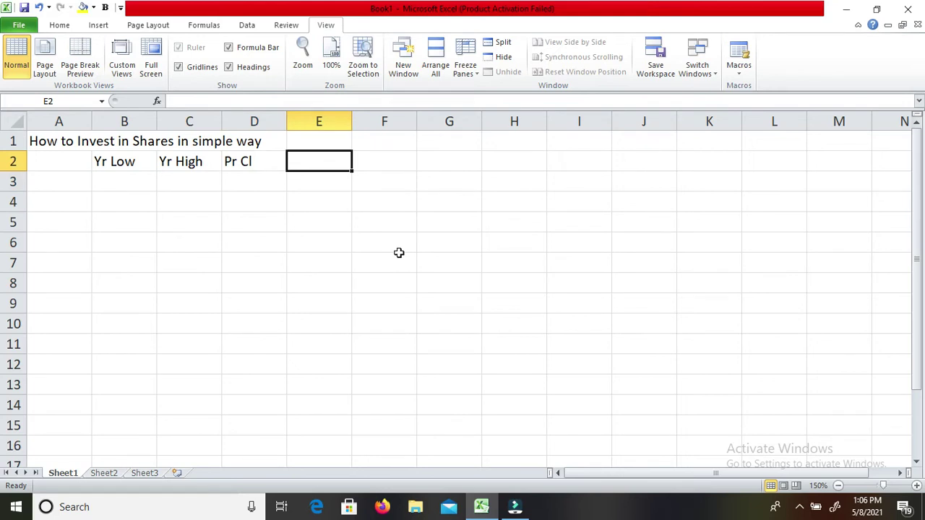
text(Open)
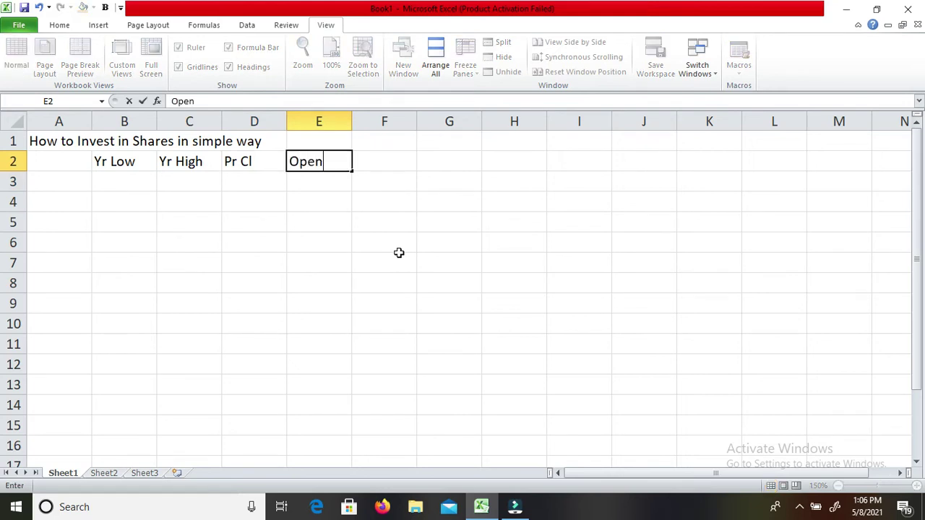
key(Return)
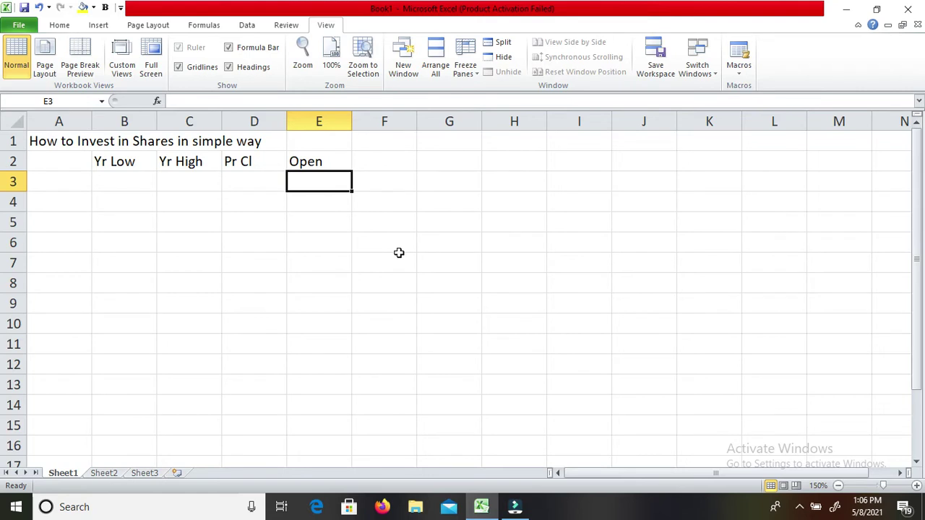
key(Up)
key(Left)
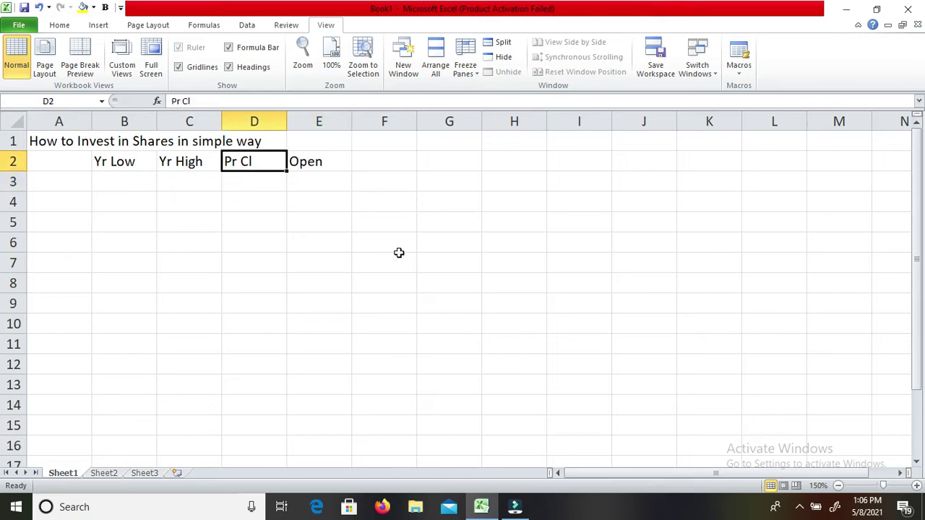
key(Right)
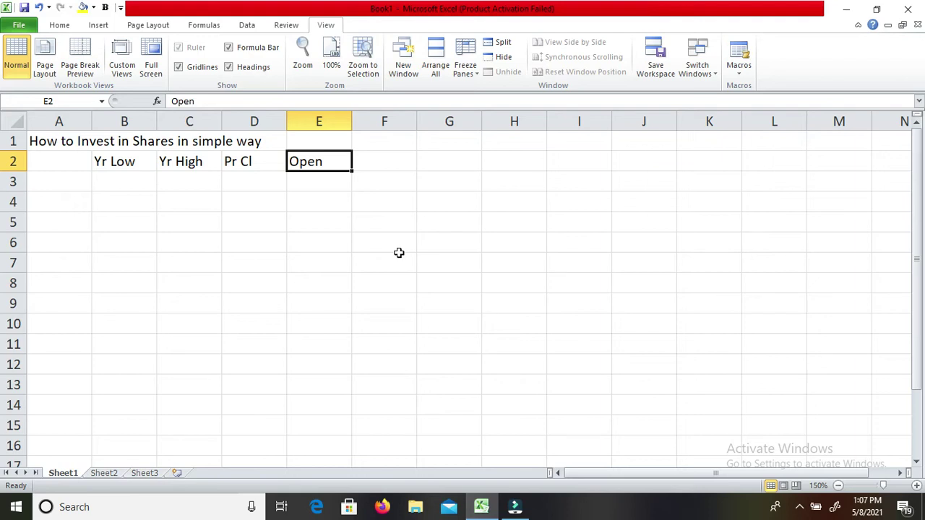
key(Left)
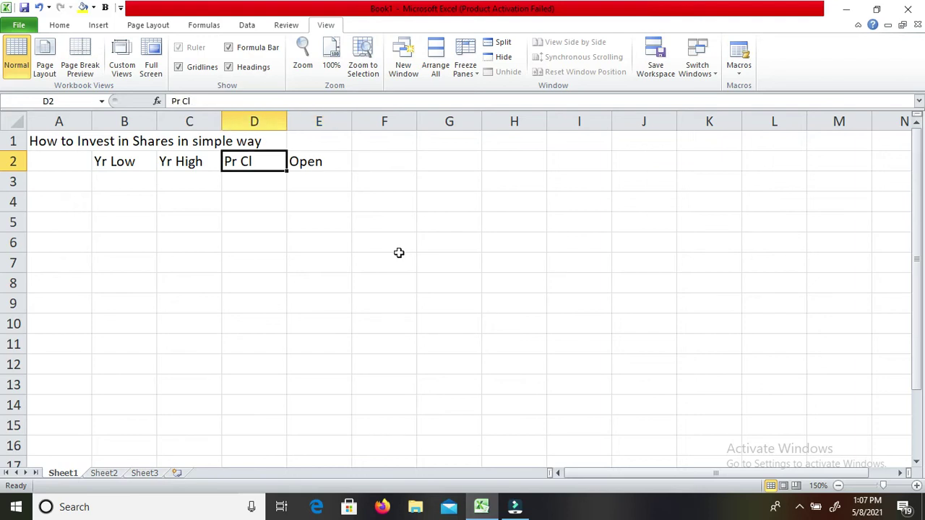
key(Right)
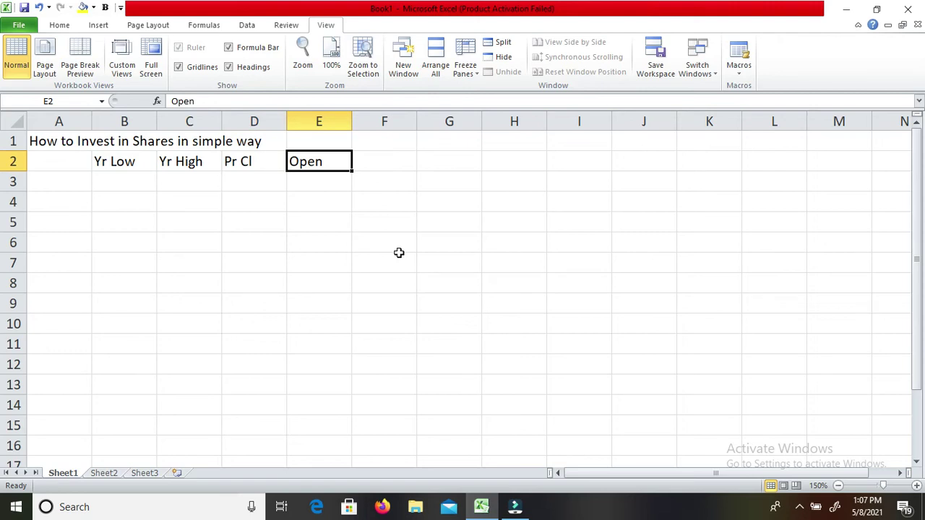
key(Right)
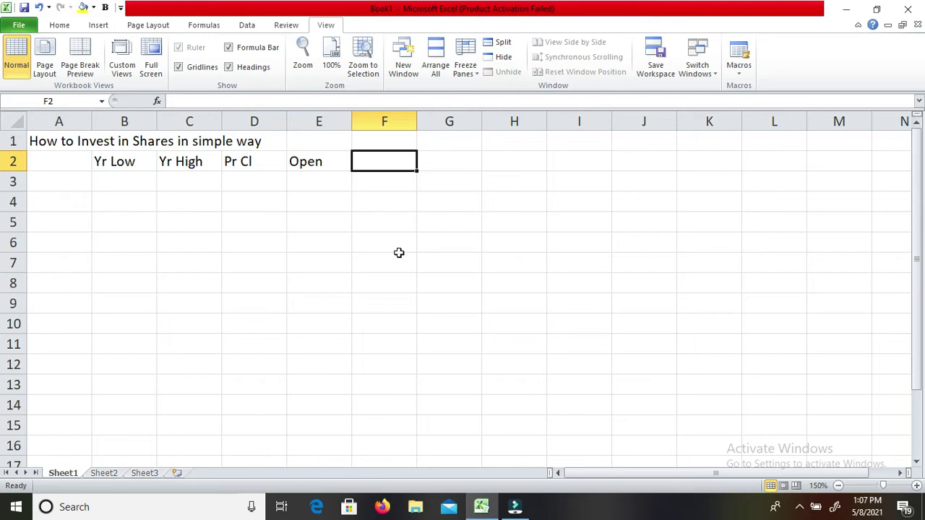
Type the headings Daily Low in F2 and Daily High in G2.
text(D)
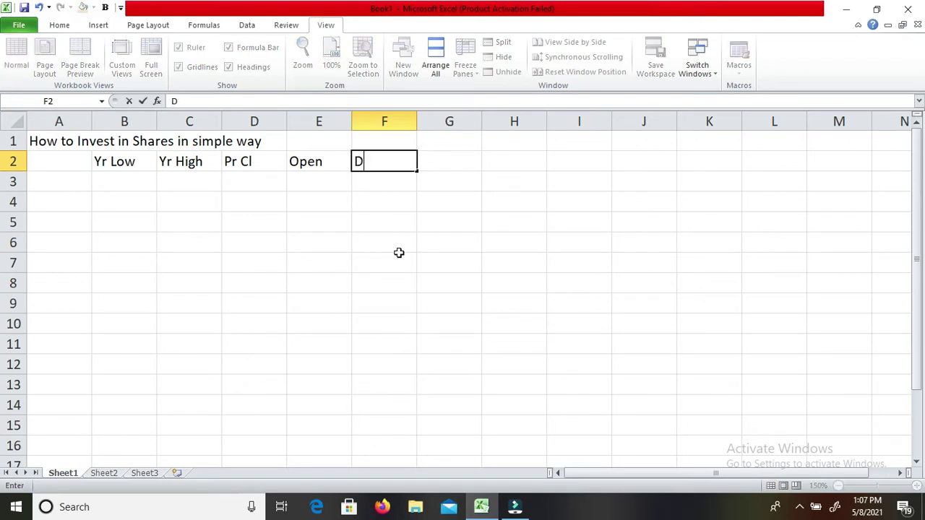
text(aily)
text(Low)
key(Return)
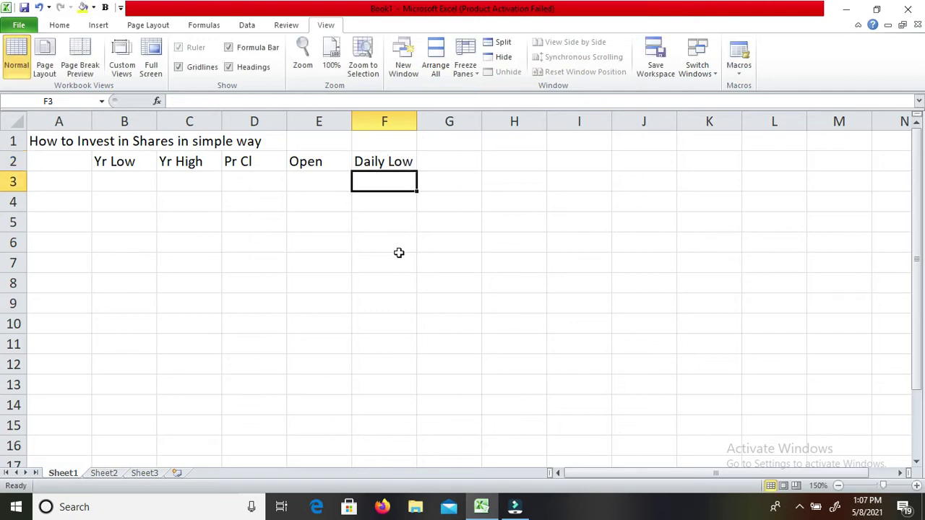
key(Up)
key(Right)
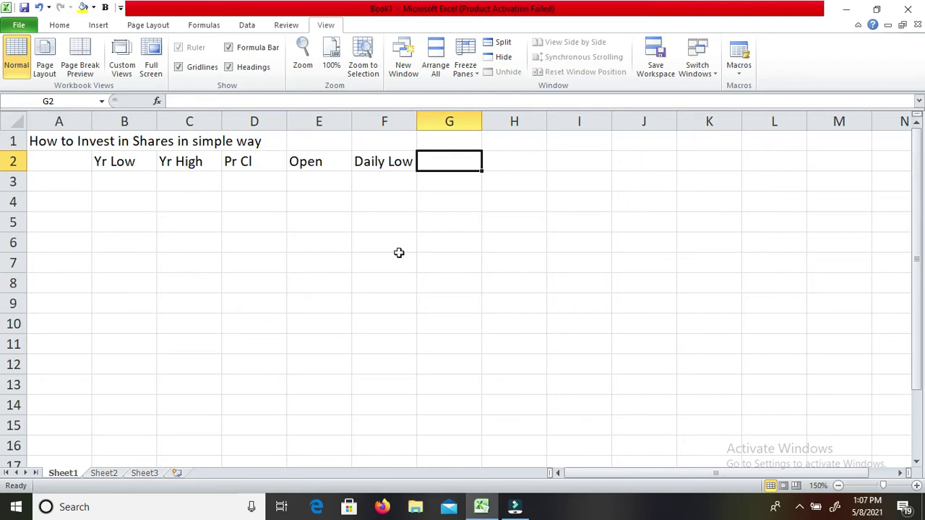
text(Dail)
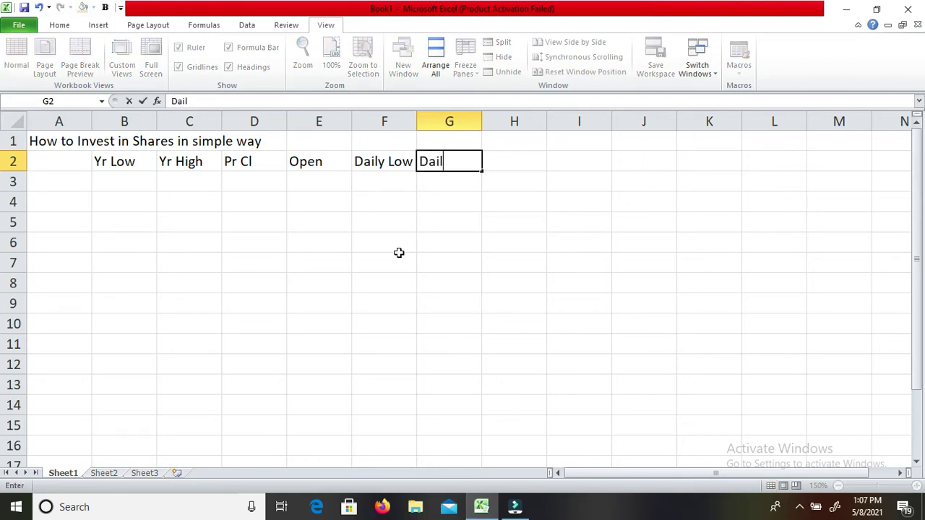
text(y High)
key(Return)
key(Up)
key(Left)
key(Left)
key(Left)
key(Left)
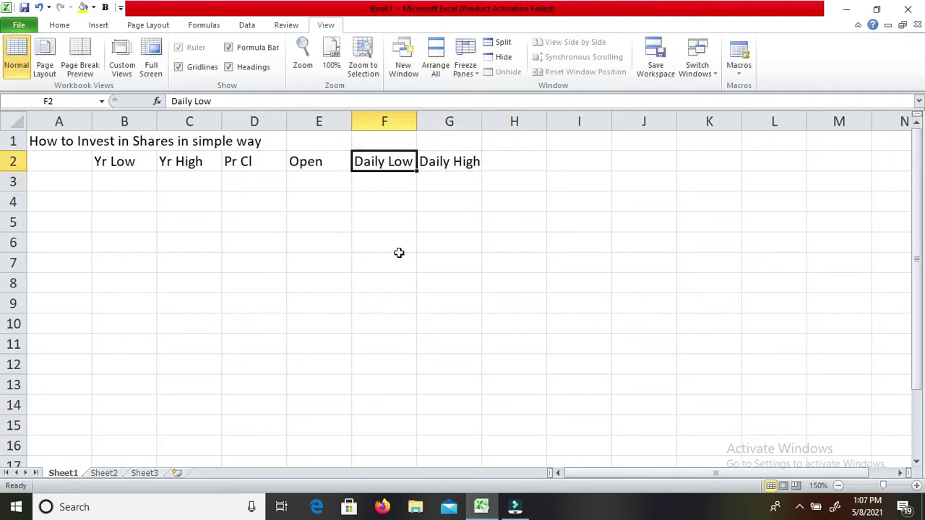
key(Right)
key(Right)
key(Right)
key(Right)
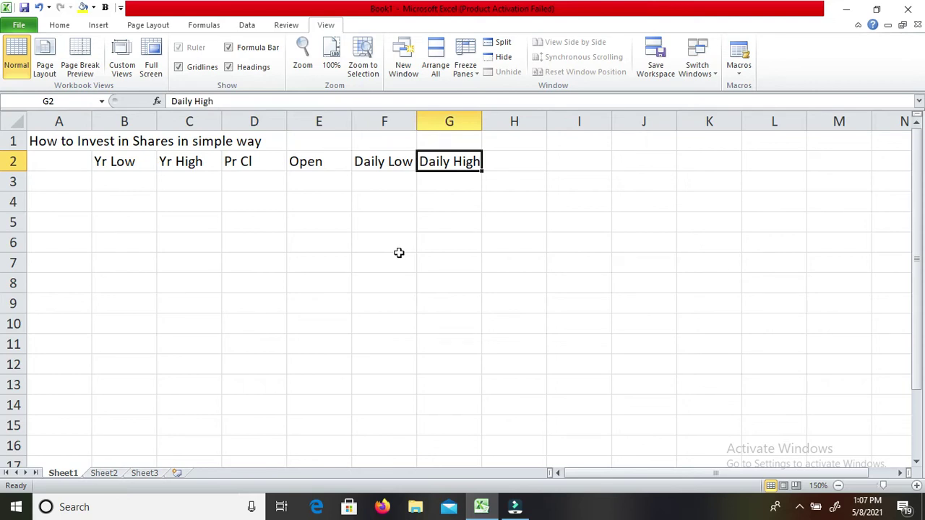
Enter the Close heading in H2 and review the heading row.
key(Right)
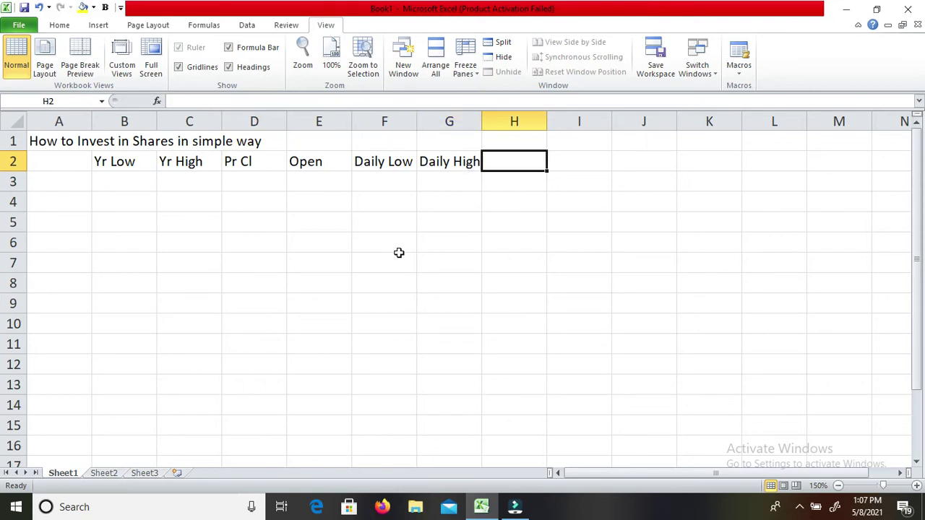
text(Close)
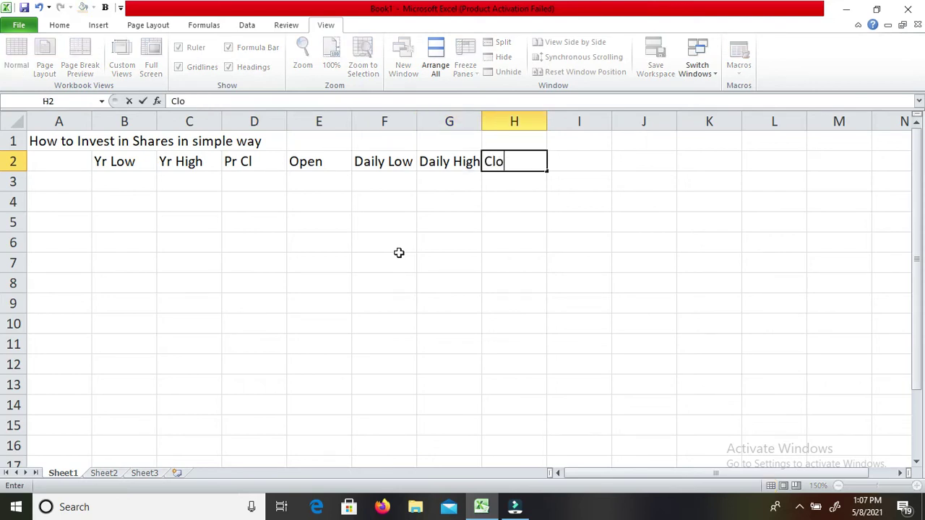
key(Return)
key(Up)
key(Left)
key(Left)
key(Left)
key(Left)
key(Left)
key(Left)
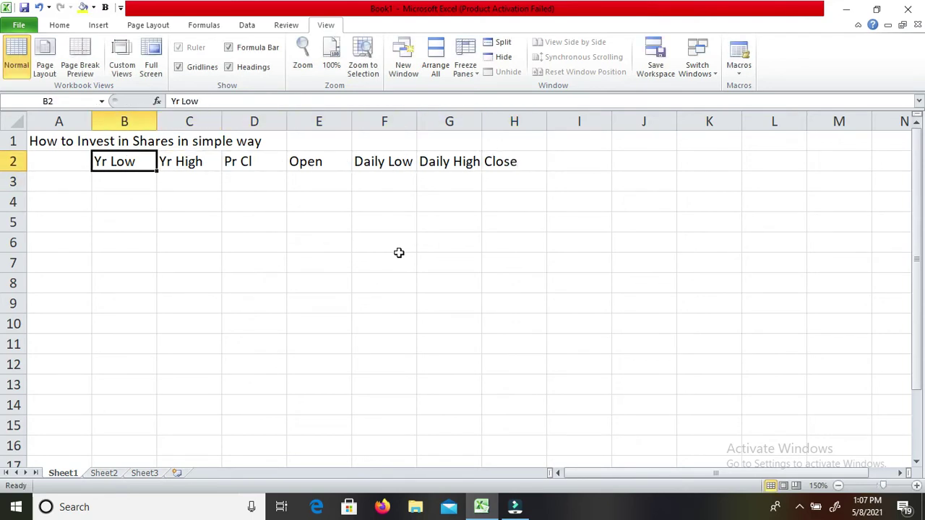
key(Right)
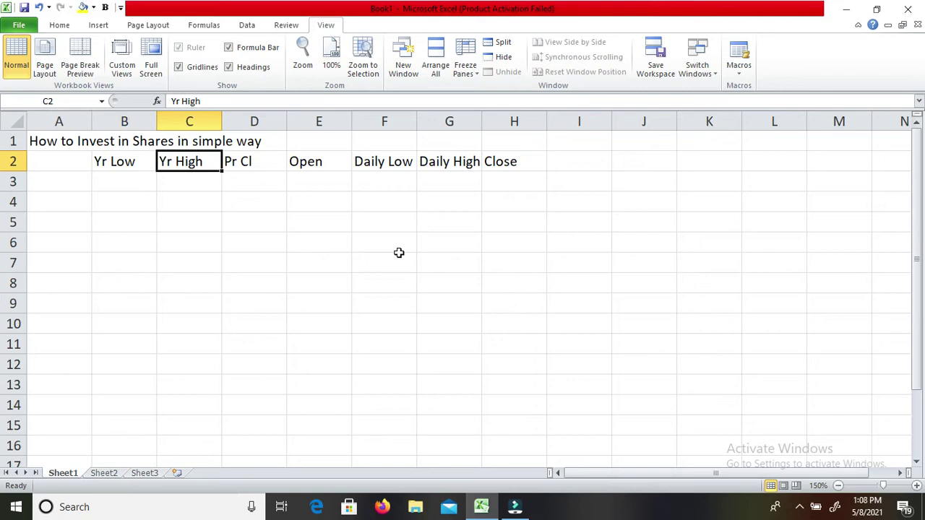
key(Right)
key(Right)
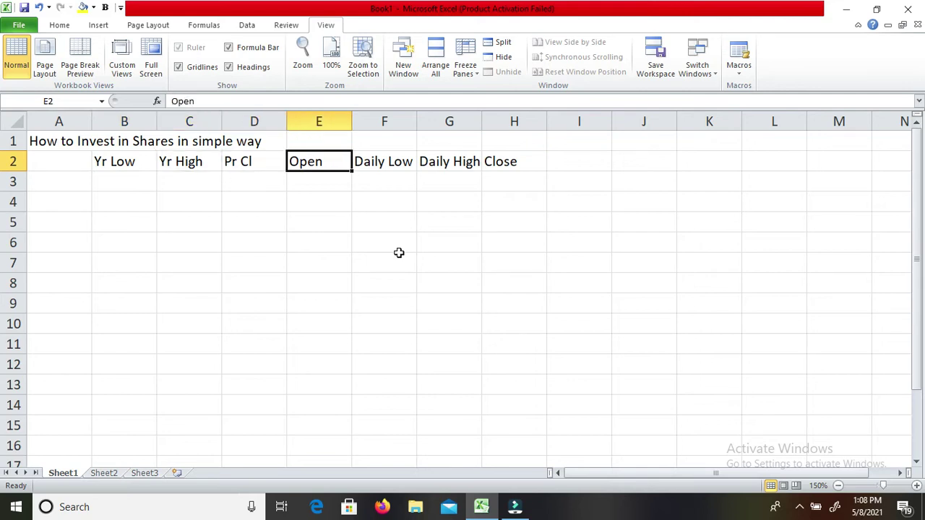
key(Right)
key(Right)
key(Right)
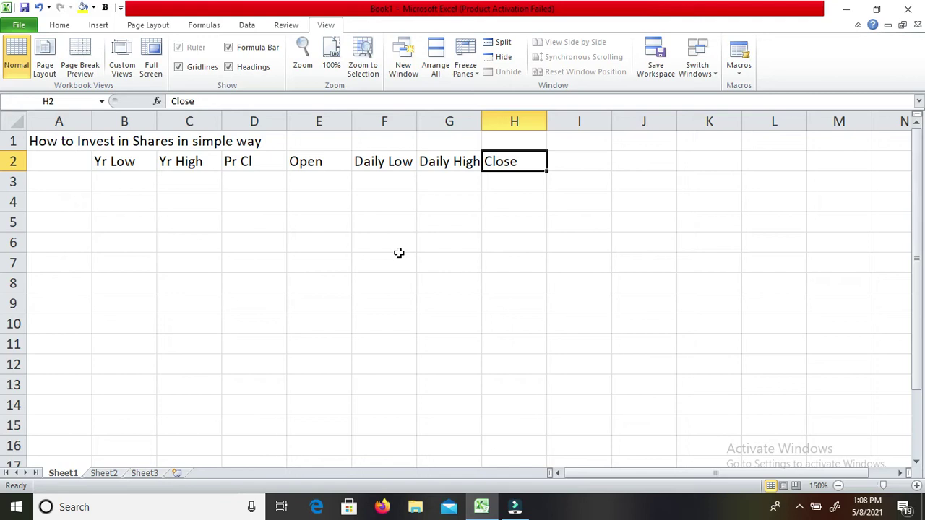
key(Right)
key(Left)
Extend the H2 heading to 'Close (Current Market Price) (CMP)'.
key(F2)
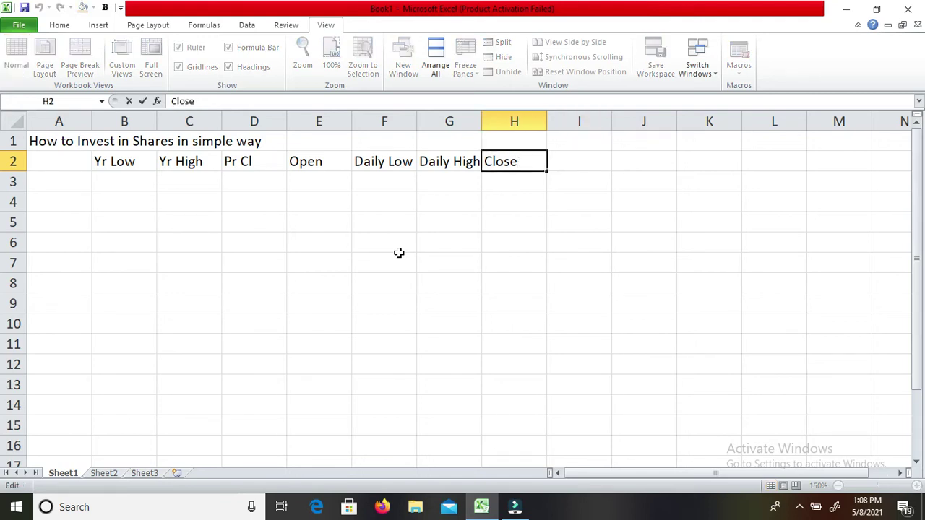
text((Current M)
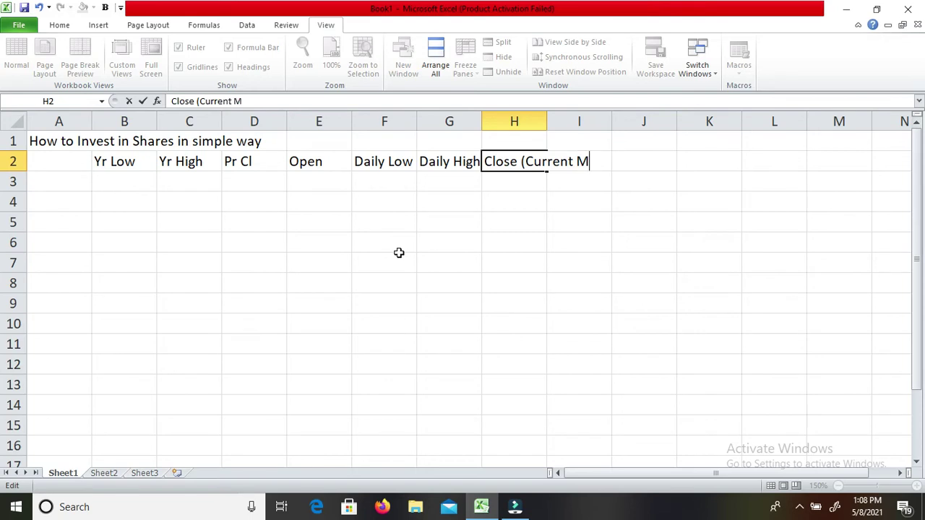
text(arket Pric)==)
key(BackSpace)
key(BackSpace)
key(BackSpace)
text(e))
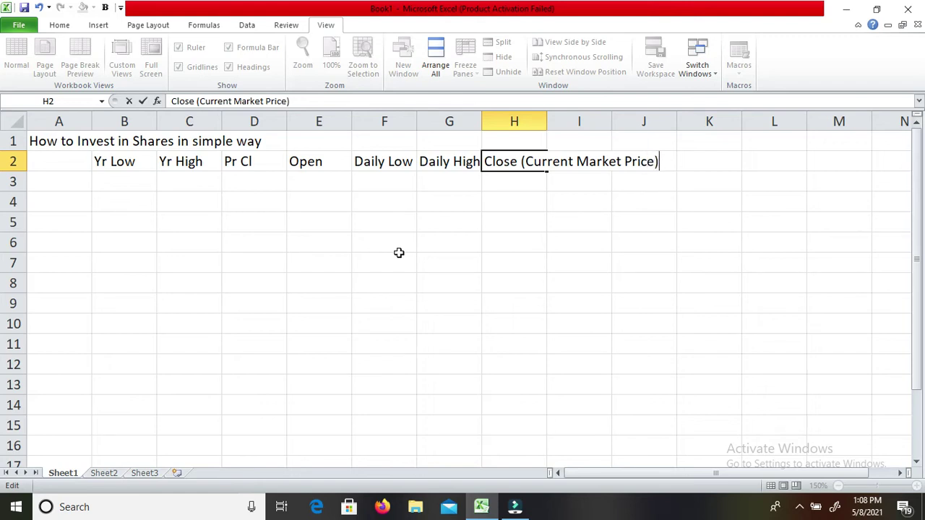
text( (CMP))
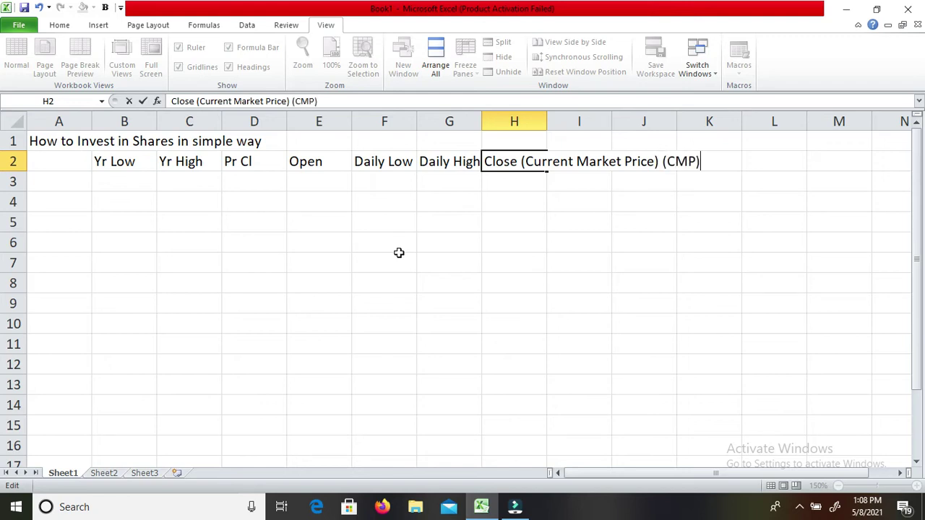
key(Return)
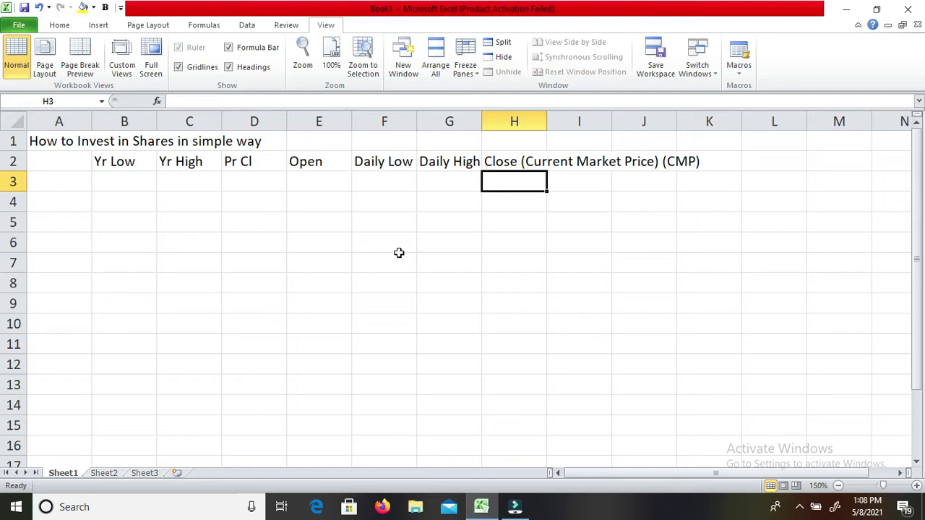
key(Down)
key(Left)
key(Left)
key(Left)
key(Left)
key(Left)
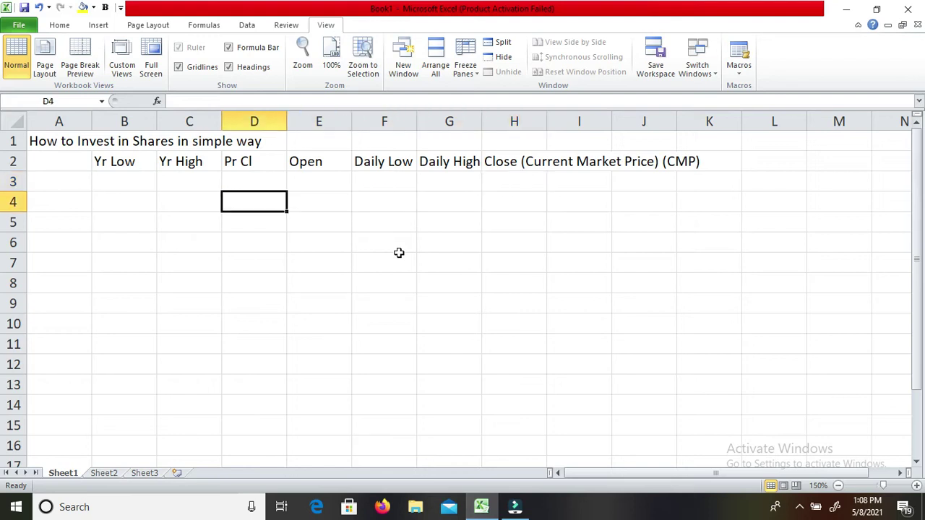
key(Up)
key(Up)
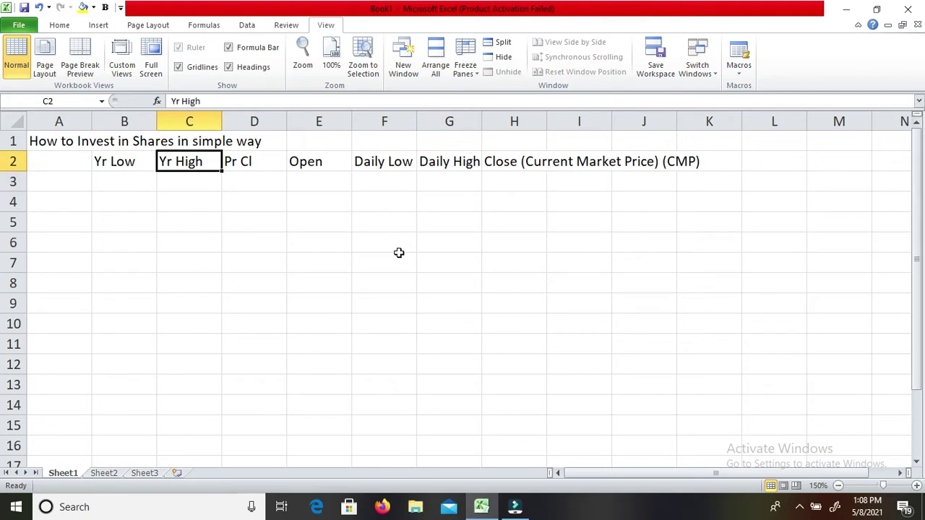
Fill the Yr High (C2) and Close (H2) headings with yellow.
click(83, 9)
key(Down)
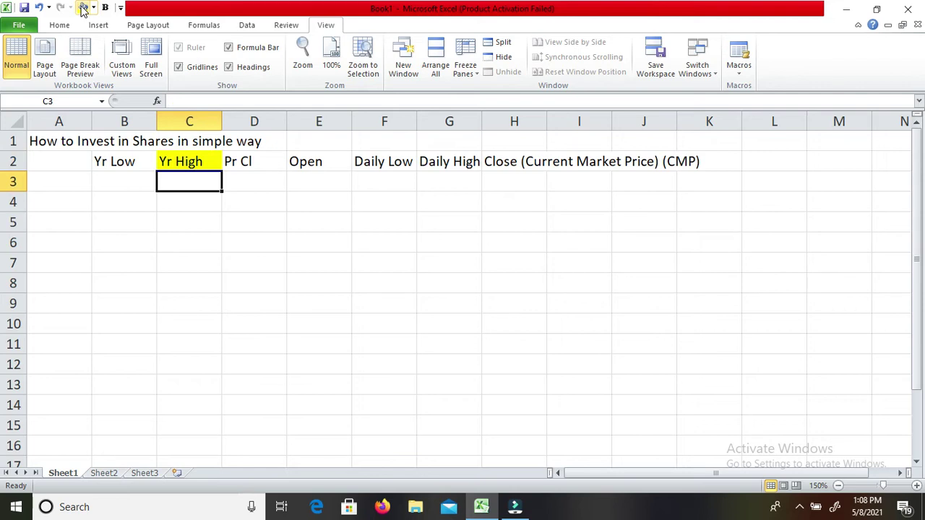
key(Up)
key(Right)
key(Right)
key(Right)
key(Right)
key(Right)
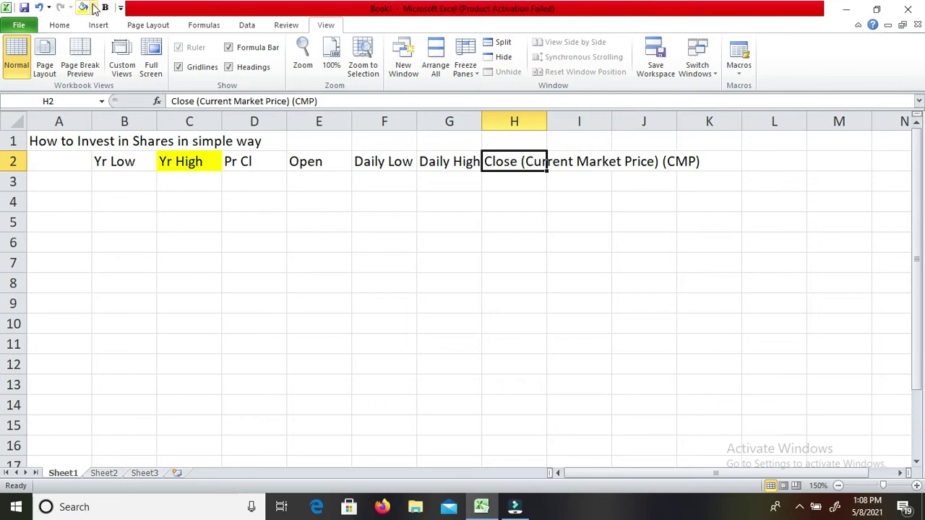
click(84, 9)
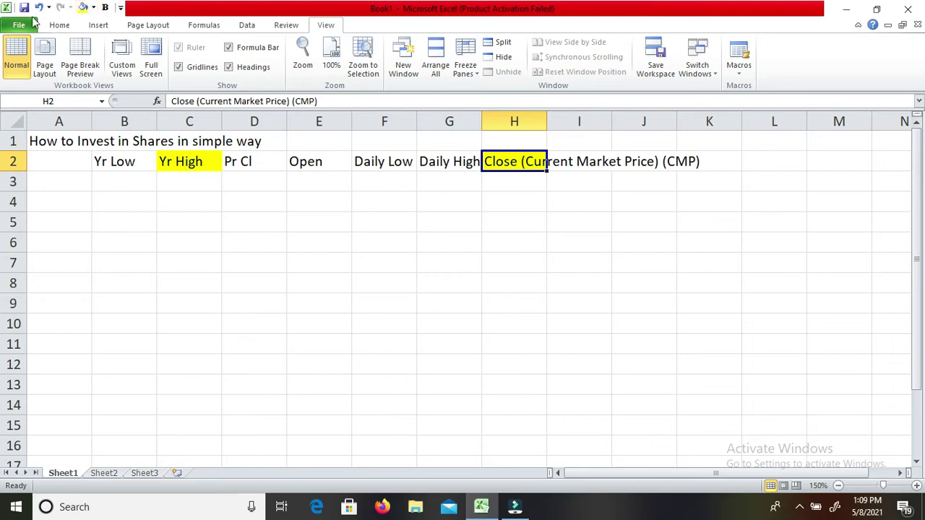
Widen column H, wrap the H2 heading text, and adjust row 2 height.
drag(547, 118, 613, 114)
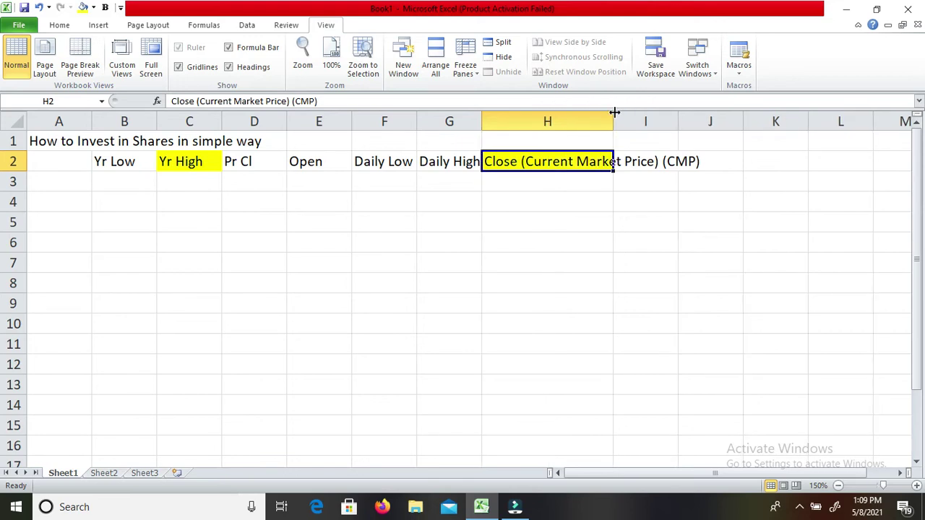
key(ctrl+1)
right_click(551, 170)
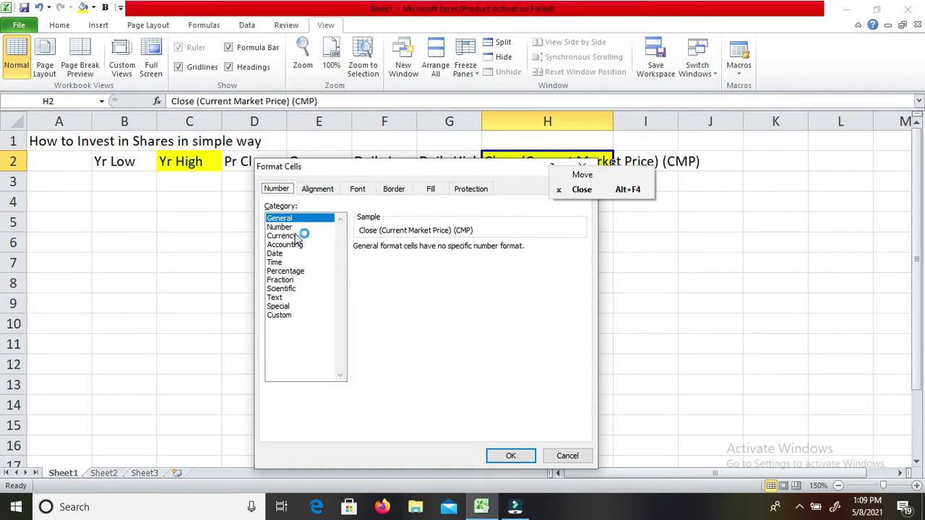
click(321, 190)
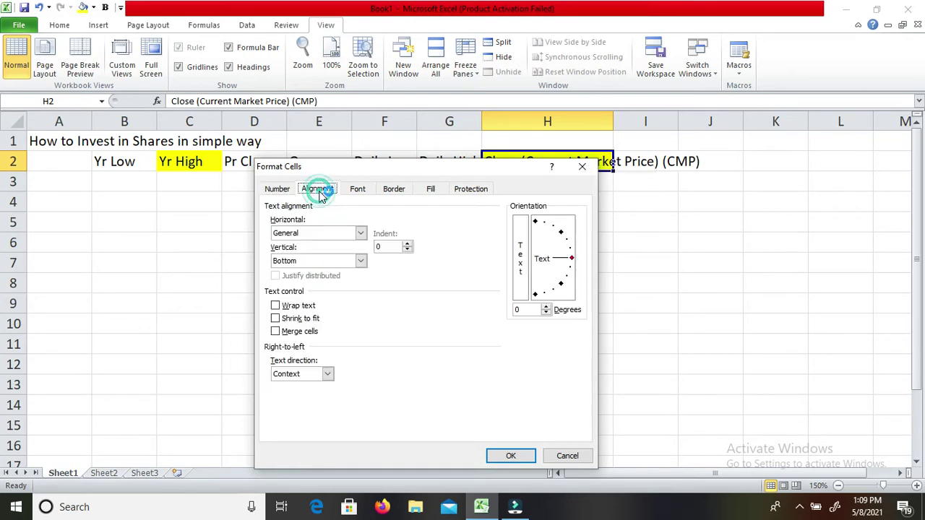
click(297, 308)
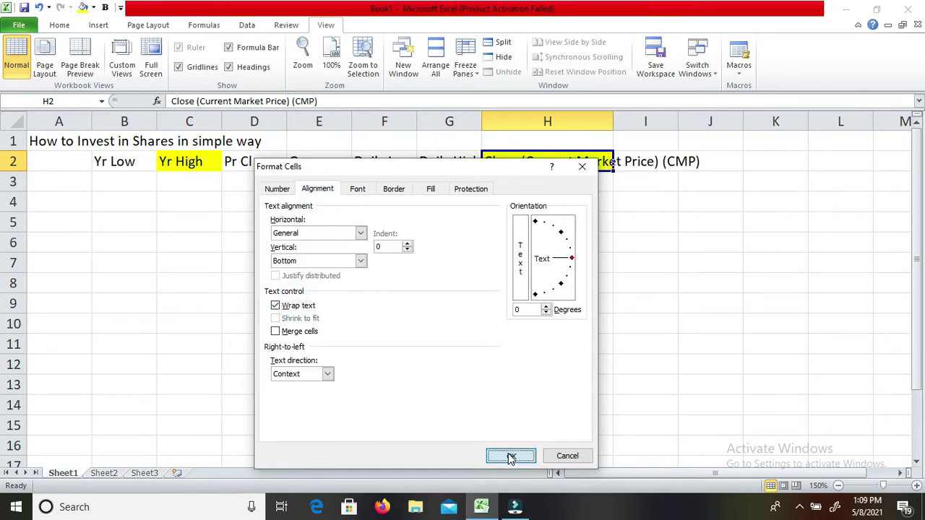
click(509, 455)
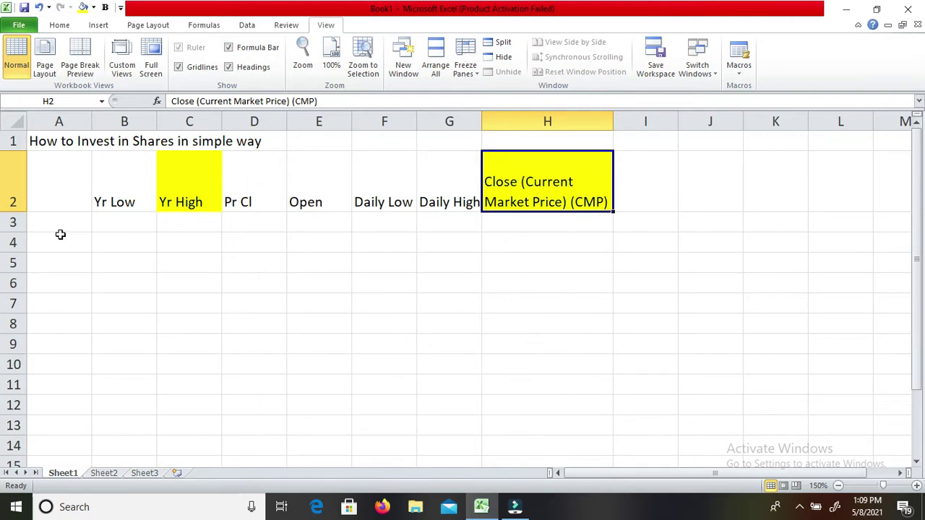
drag(16, 211, 16, 204)
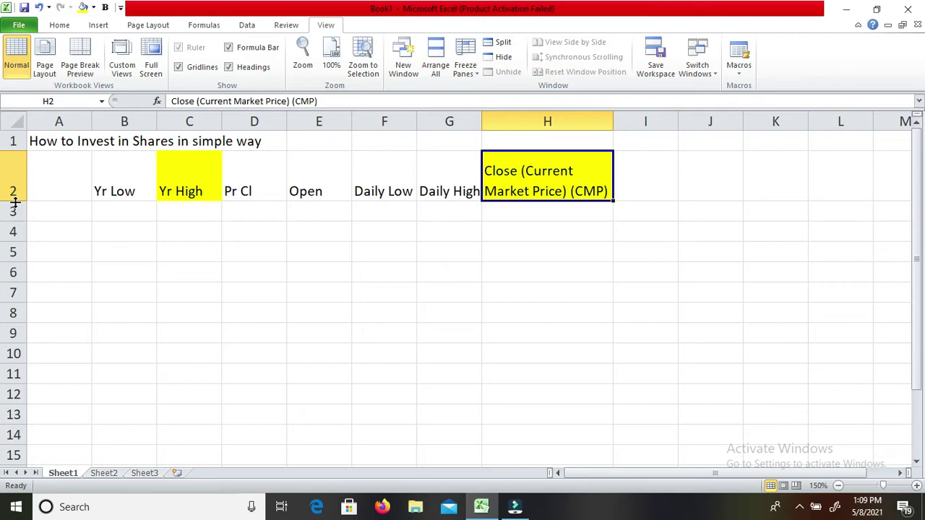
key(Down)
key(Down)
key(Left)
key(Left)
key(Left)
key(Left)
key(Left)
key(Left)
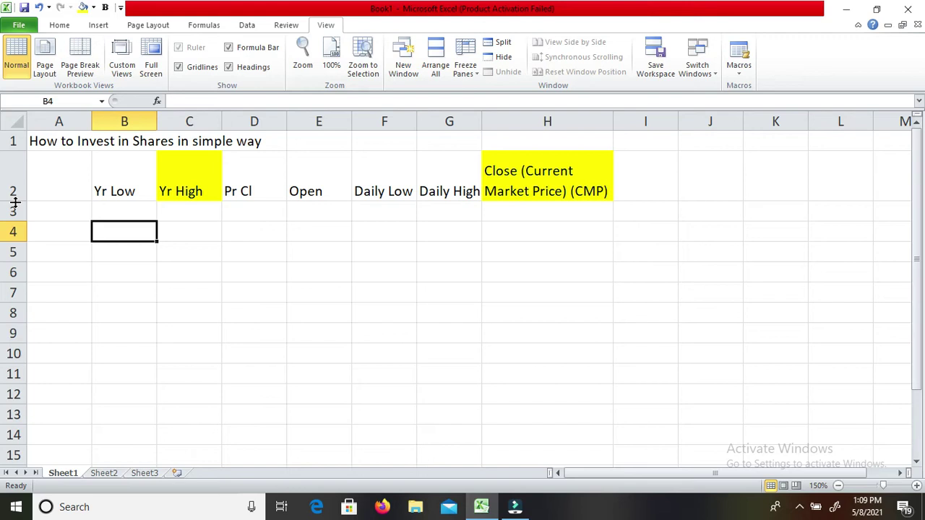
key(Left)
key(Up)
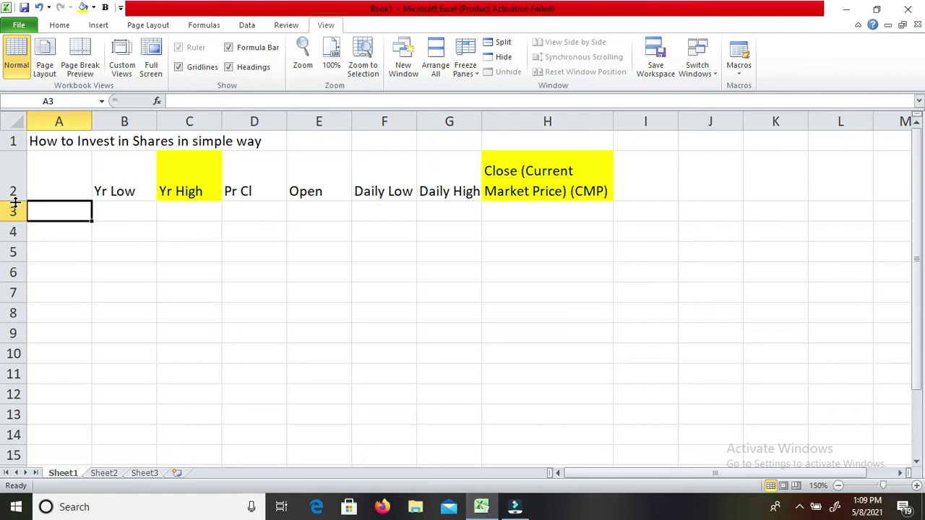
key(Down)
key(Down)
key(Down)
key(Down)
key(Down)
key(Down)
key(Down)
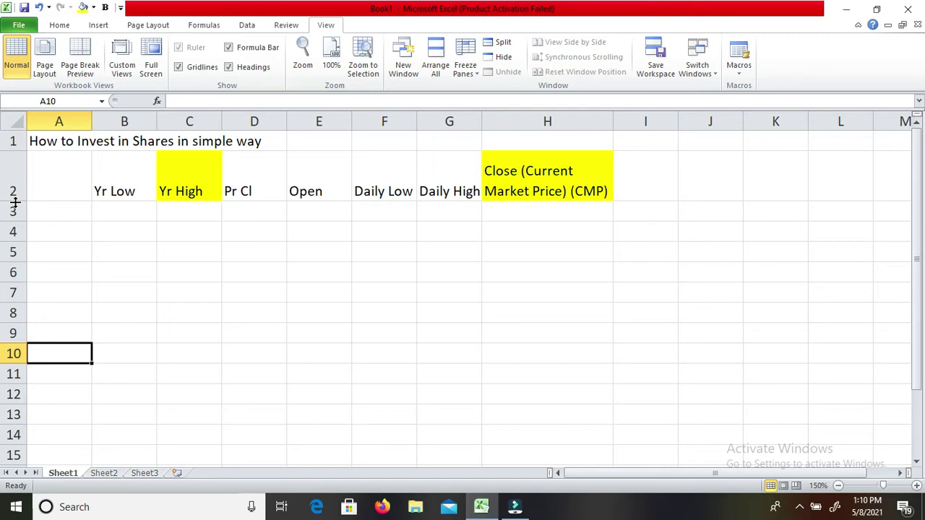
key(Down)
key(Down)
key(Down)
key(Down)
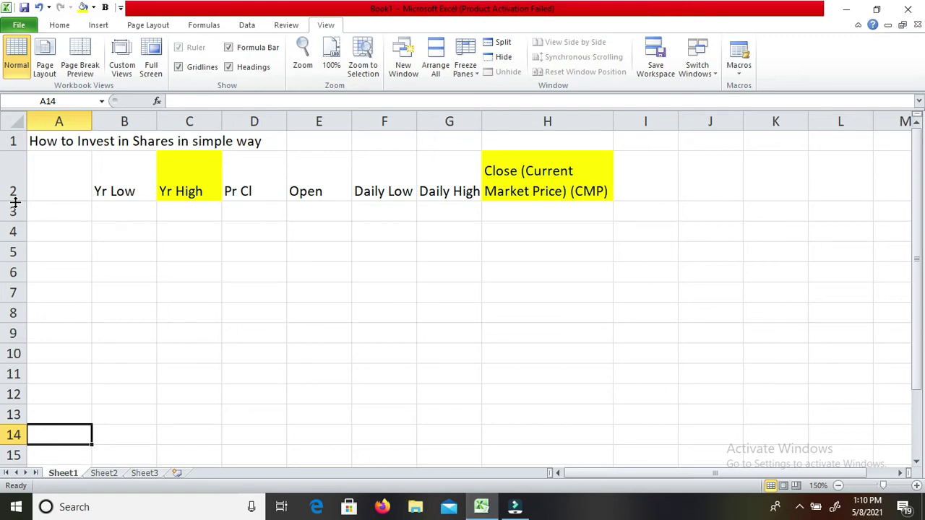
Write 'Investment per month = 100000/12' in cell A14.
text(Investment per month = 100000)
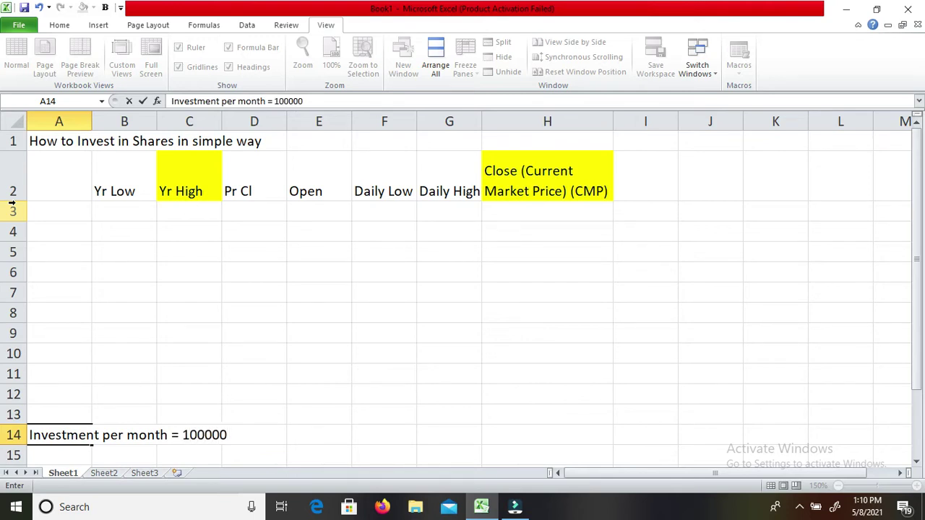
click(12, 207)
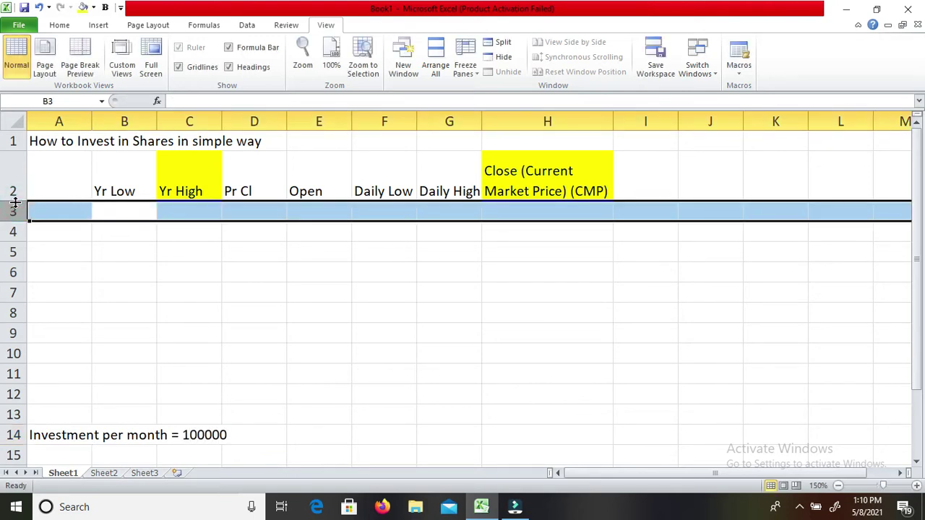
key(Down)
key(Down)
key(Down)
key(Down)
key(Down)
key(Down)
key(Down)
key(Down)
key(Down)
key(Down)
key(Down)
key(Down)
key(Down)
key(Up)
key(Up)
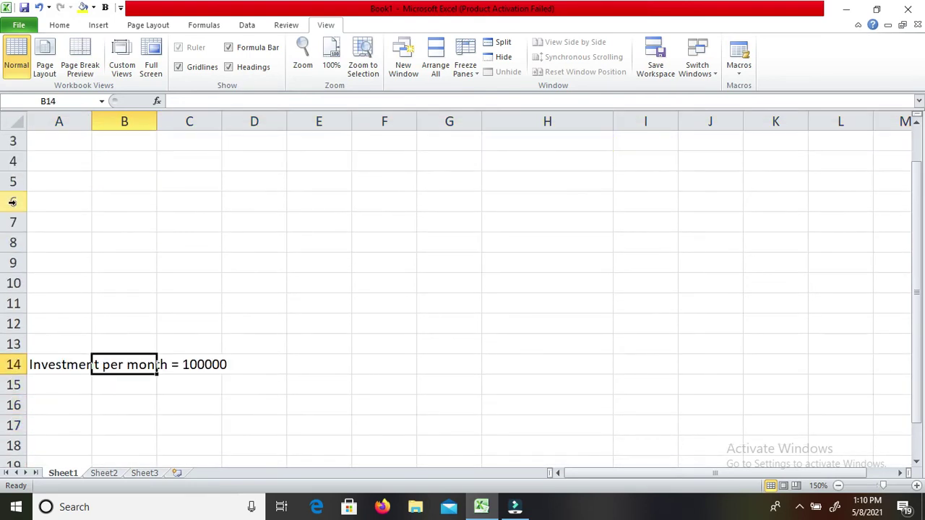
key(Left)
key(F2)
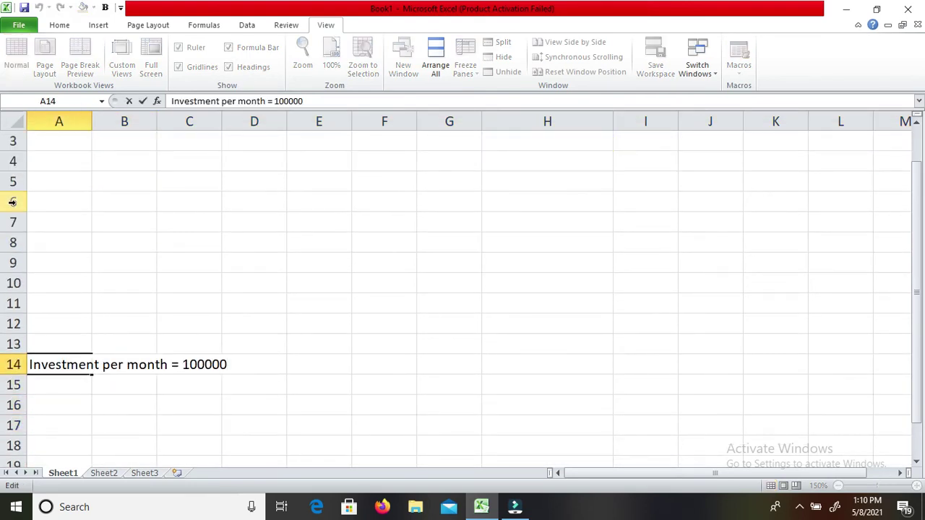
text(/12)
key(Return)
Calculate =100000/12 in A15 as a scratch check.
key(Up)
key(Down)
text(=1000)
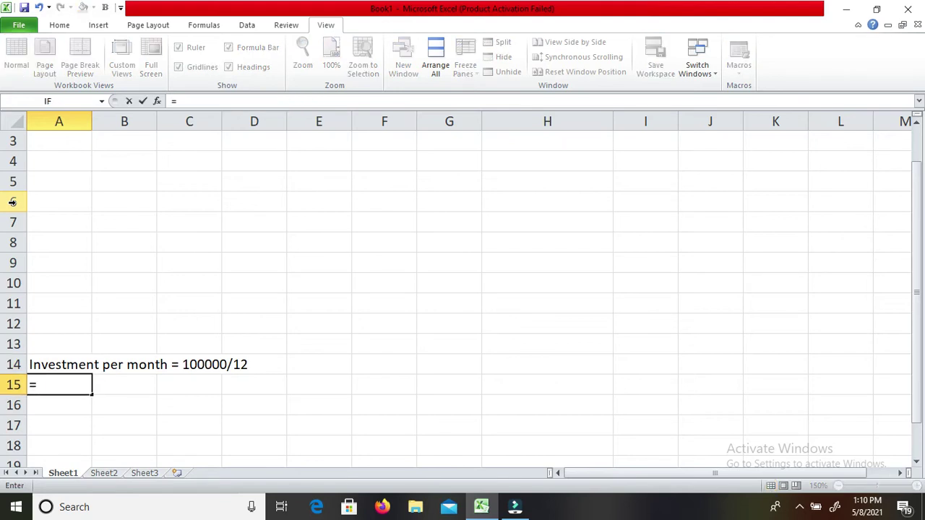
text(000)
key(BackSpace)
text(/12)
key(Return)
Append '= 8333' to the A14 note and clear the A15 scratch value.
key(Up)
key(Up)
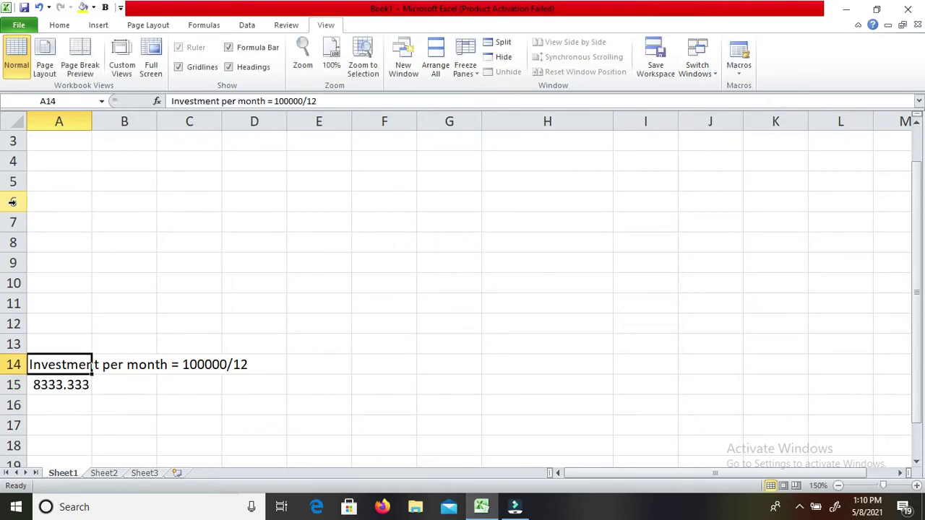
key(F2)
text(= 8333)
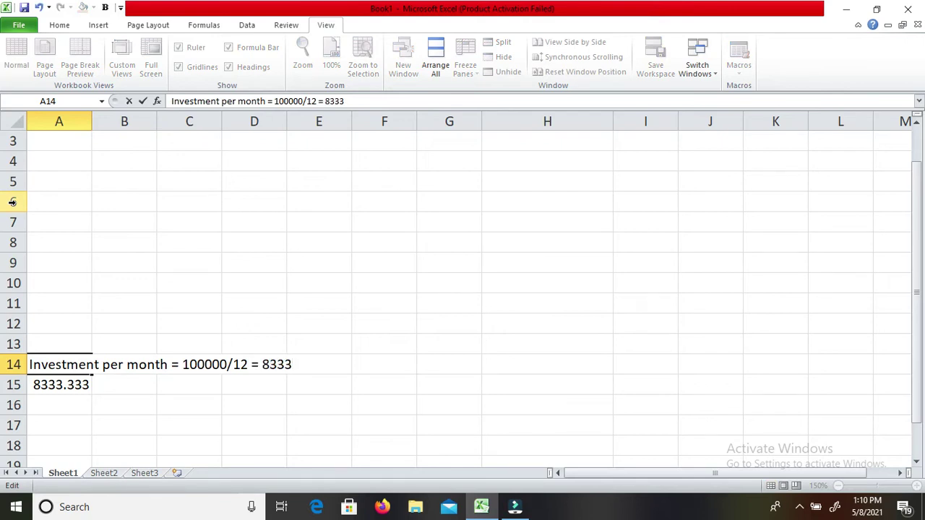
key(Return)
key(Delete)
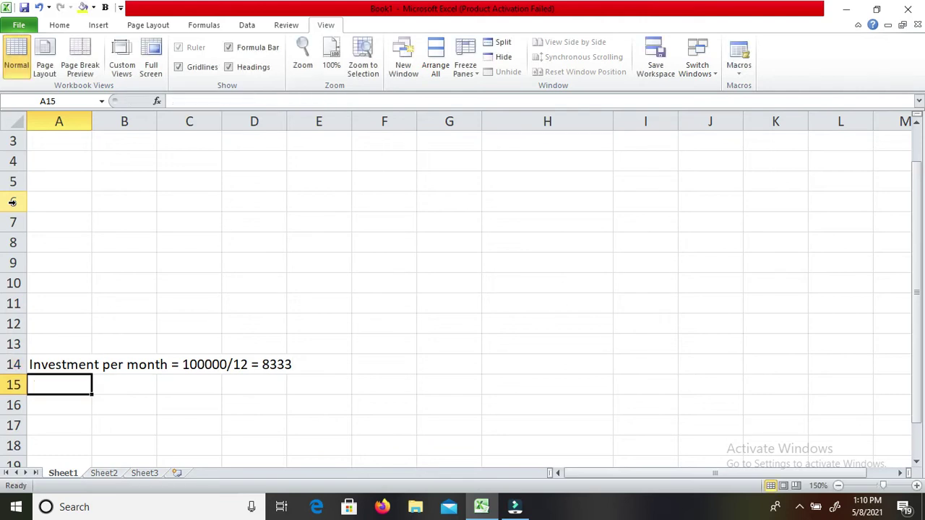
key(Up)
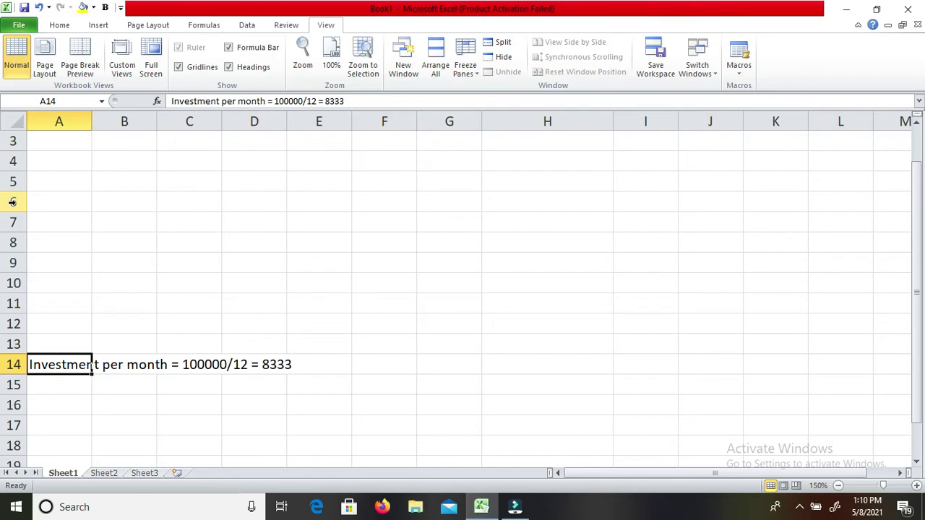
key(Up)
key(Up)
key(Up)
key(Up)
key(Up)
key(Up)
key(Up)
key(Up)
key(Up)
key(Up)
key(Up)
key(Up)
key(Up)
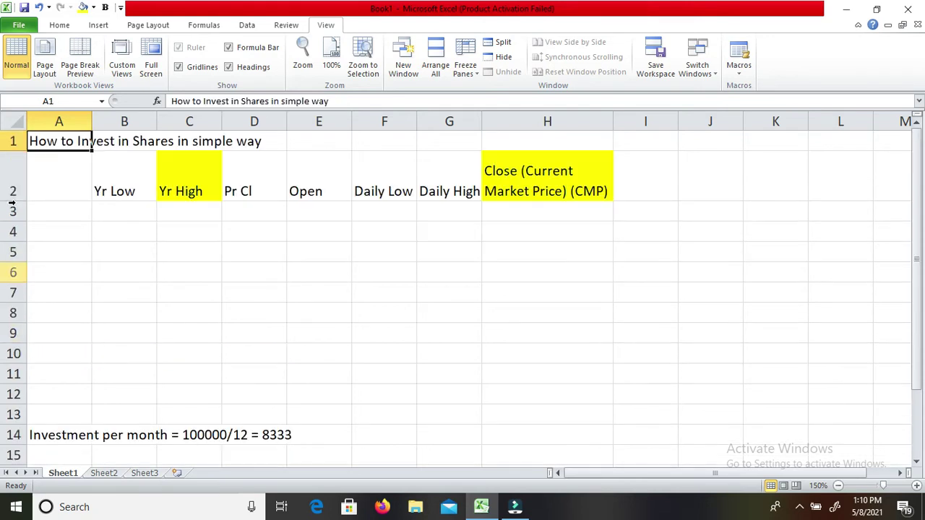
key(Down)
key(Down)
key(Down)
key(Down)
key(Down)
key(Down)
key(Down)
key(Down)
key(Down)
key(Down)
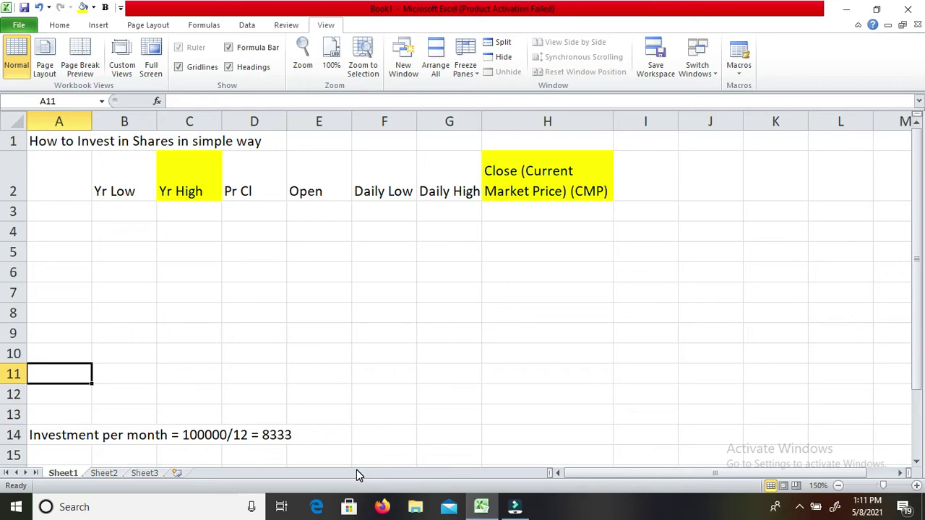
key(Down)
key(Down)
key(Down)
key(Down)
key(Up)
key(Up)
key(Up)
key(Up)
key(Up)
key(Up)
key(Up)
key(Up)
key(Up)
key(Up)
key(Up)
key(Up)
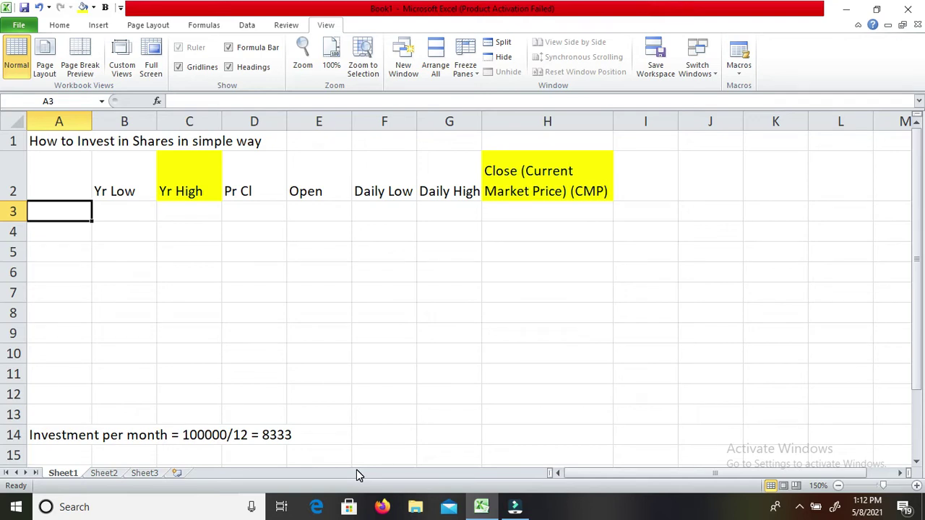
Enter Axis Bank and Sun Pharma in A3:A4 and widen column A.
text(Axs)
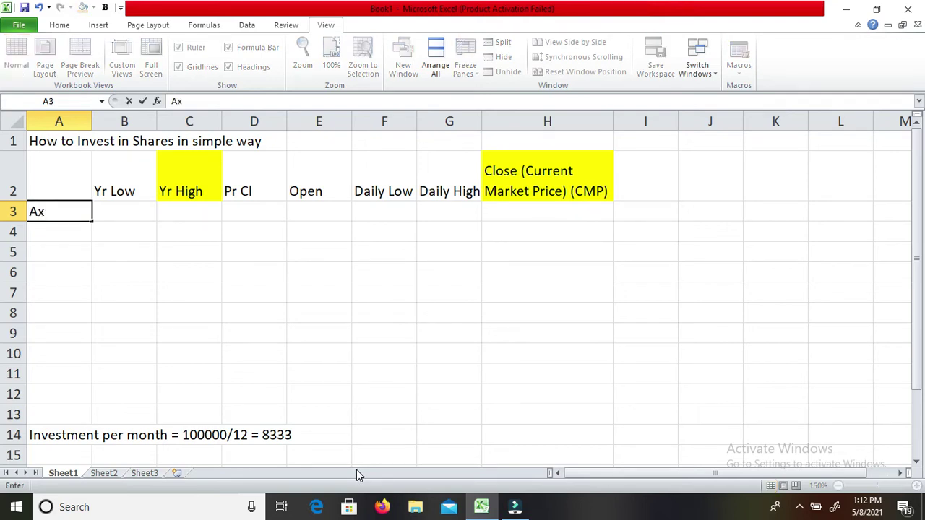
key(BackSpace)
text(id)
key(BackSpace)
key(BackSpace)
text(is Bank)
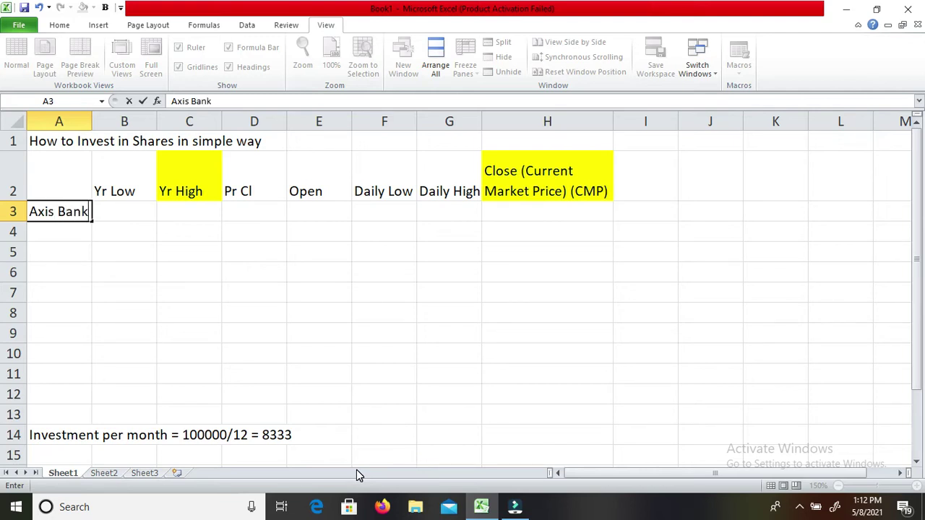
key(Return)
text(S)
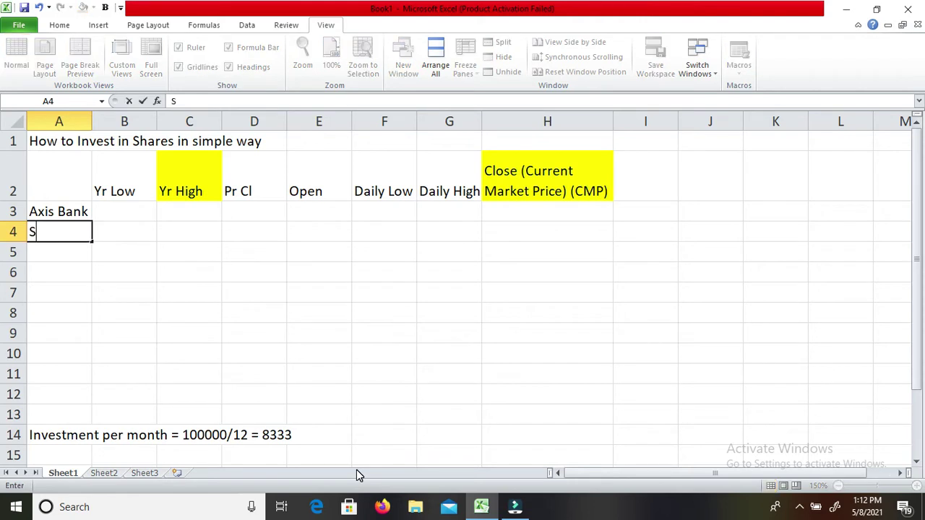
text(un Pharma)
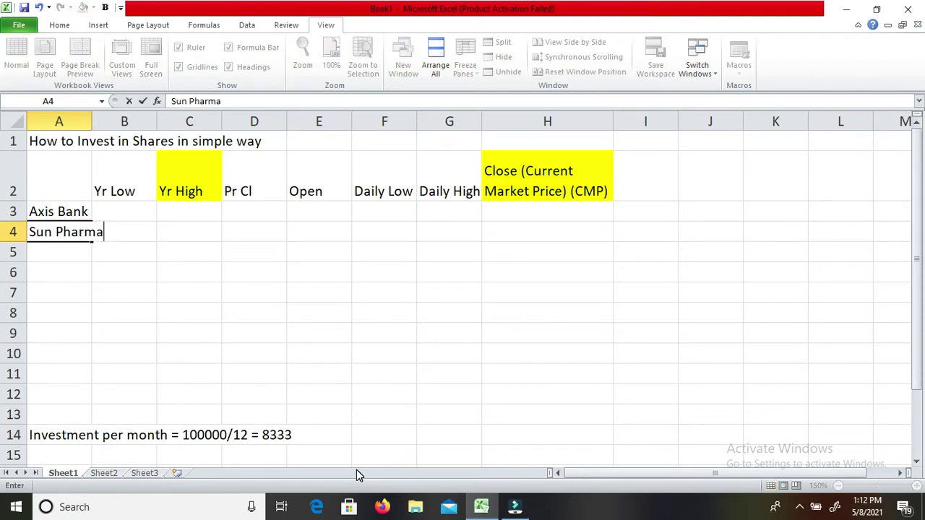
key(Return)
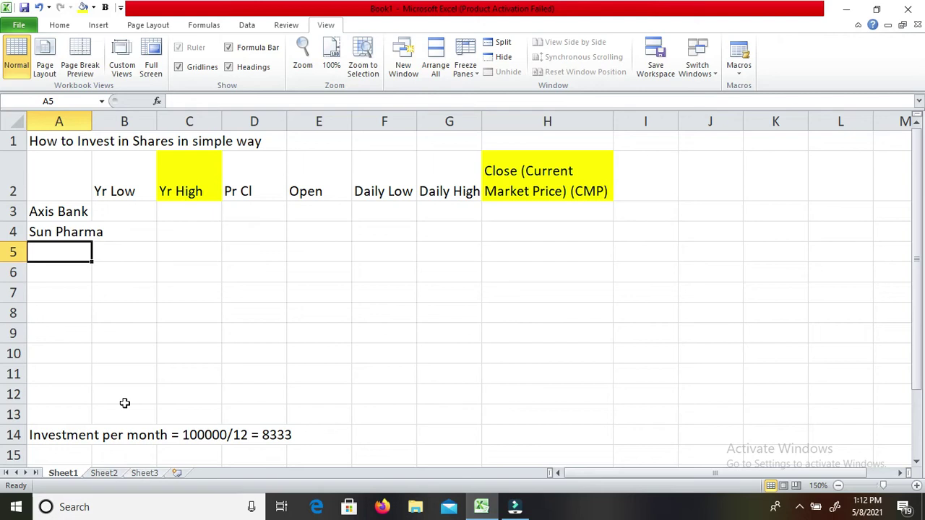
double_click(91, 119)
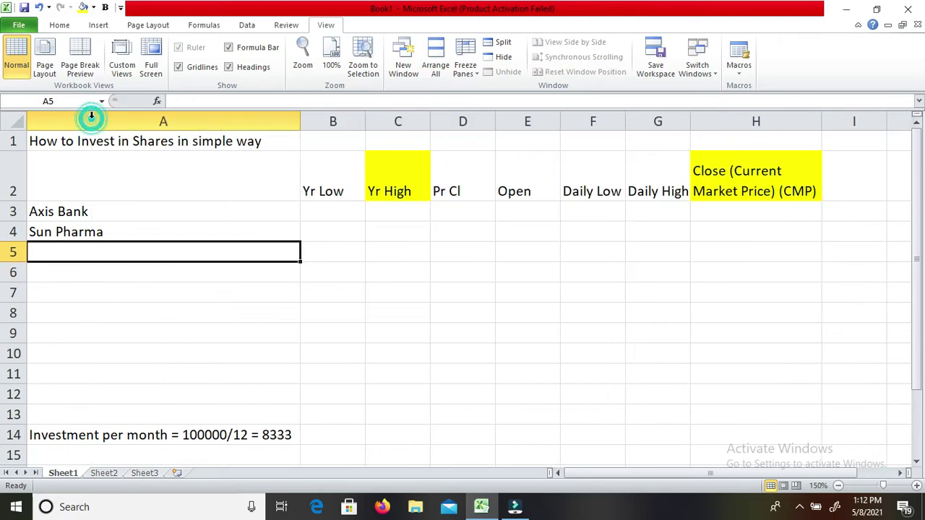
key(ctrl+z)
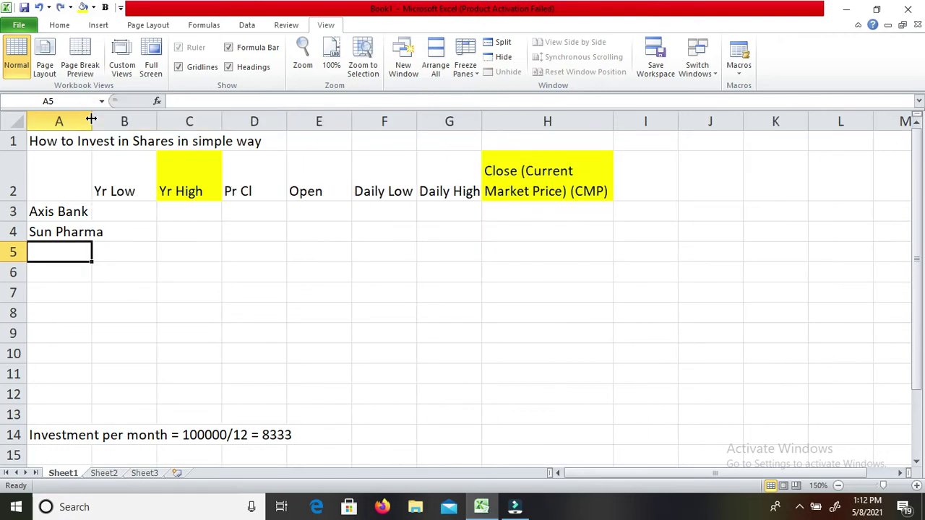
drag(90, 121, 126, 120)
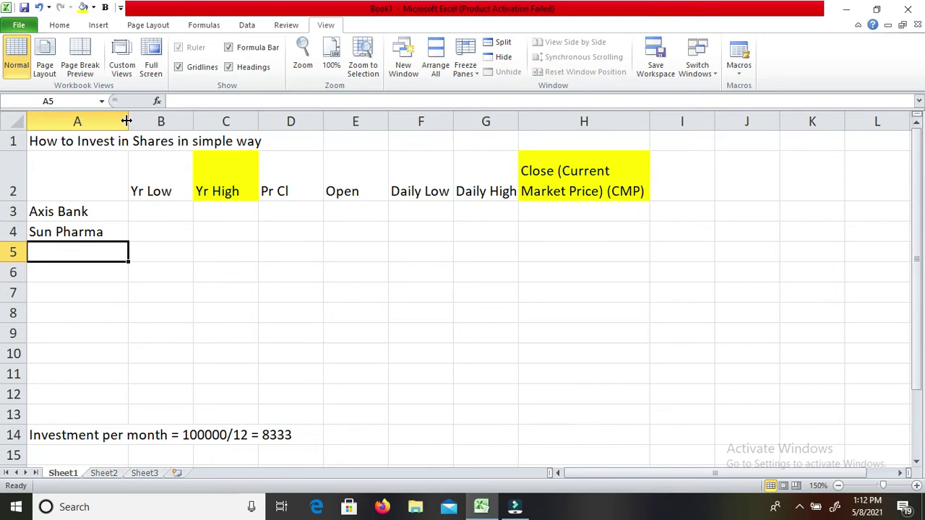
Add Vedanta, Hindalco and Ambuja Cement in A5:A7.
text(Vedanta)
key(Return)
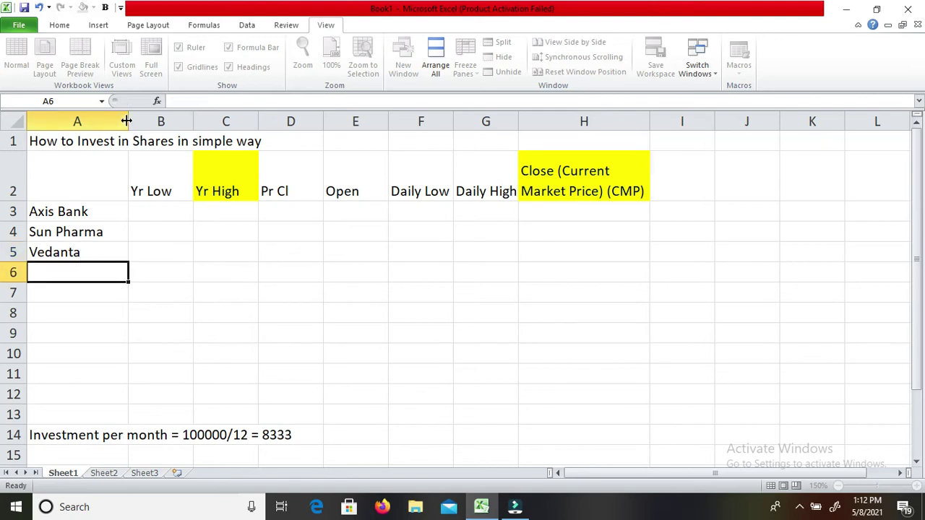
text(Hin)
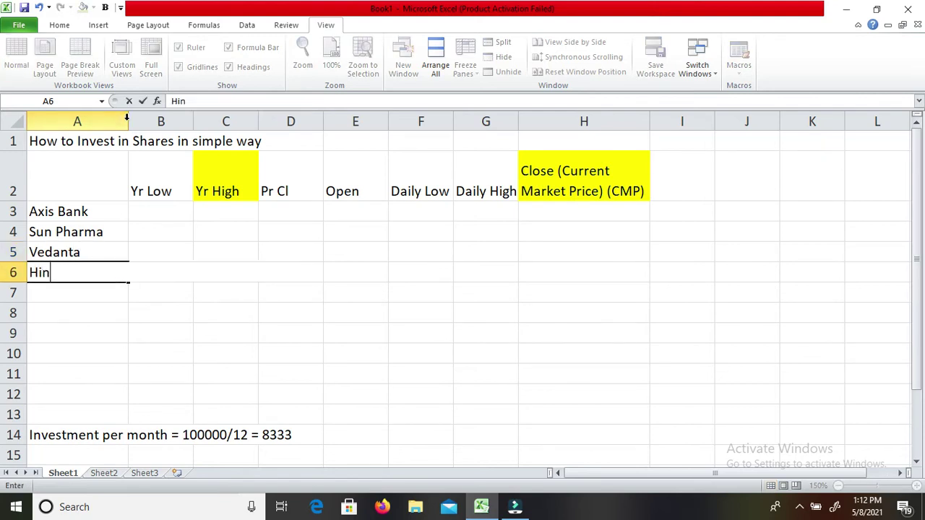
text(dalco)
key(Return)
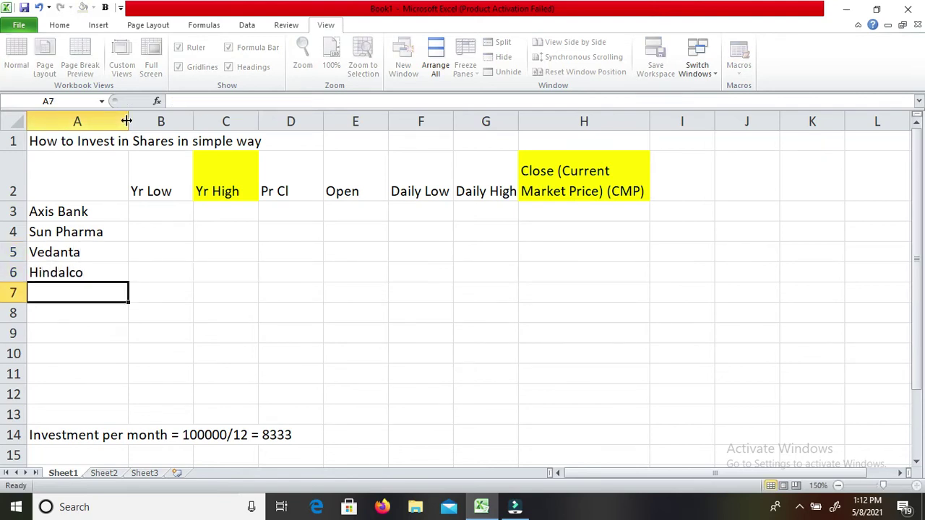
text(Amn)
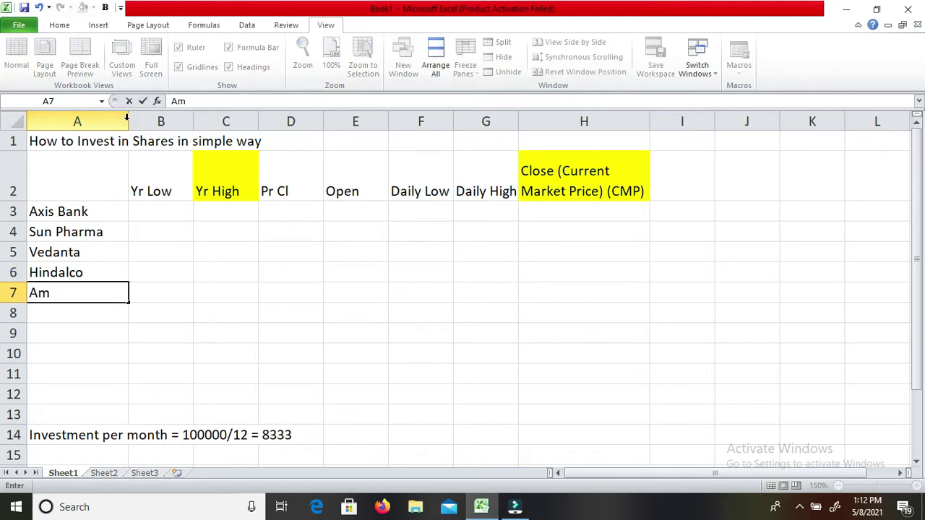
key(BackSpace)
text(buja V)
key(BackSpace)
text(c)
key(BackSpace)
text(Cement)
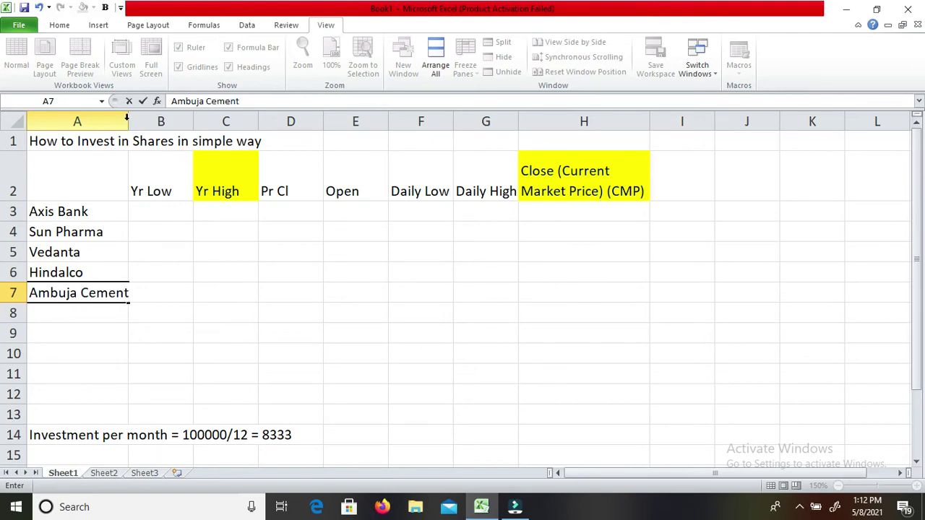
key(Return)
Add ITC, Powergrid and Auro Pharma in A8:A10.
text(ITC)
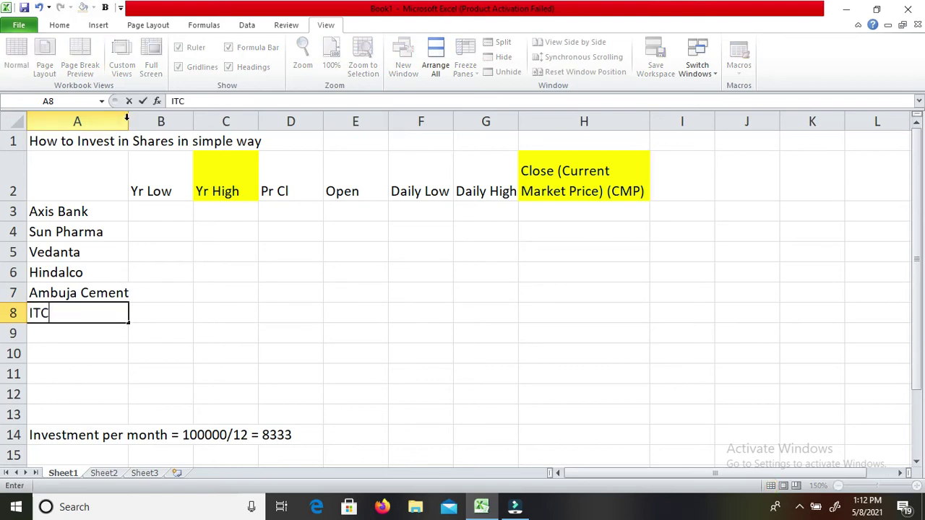
key(Return)
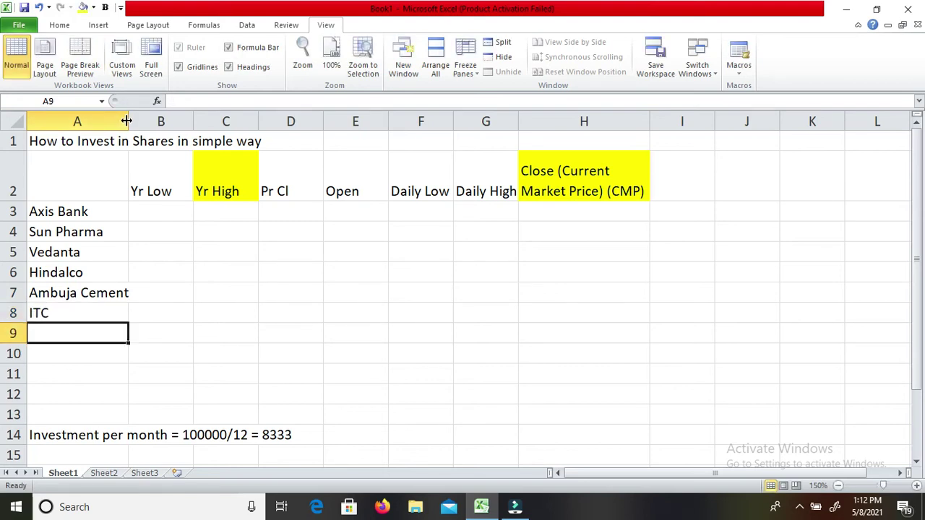
text(Pow)
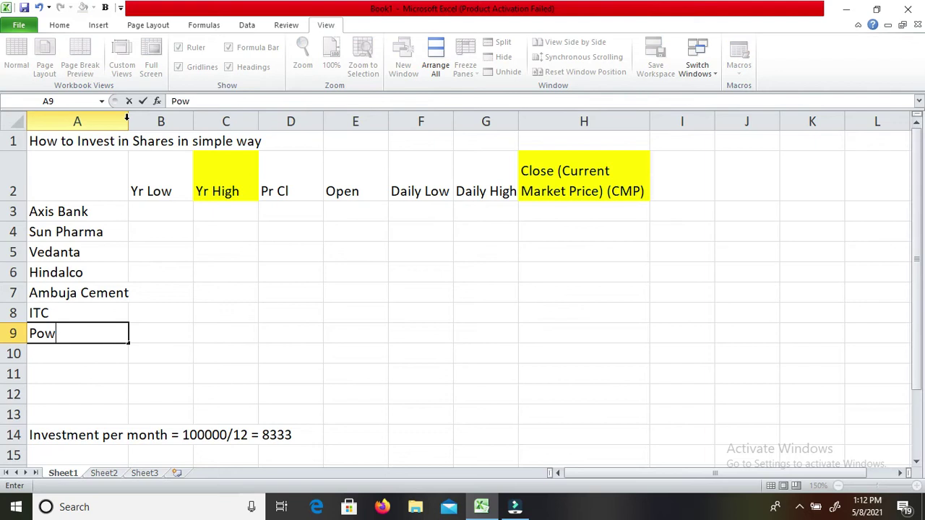
text(ergrid)
key(Return)
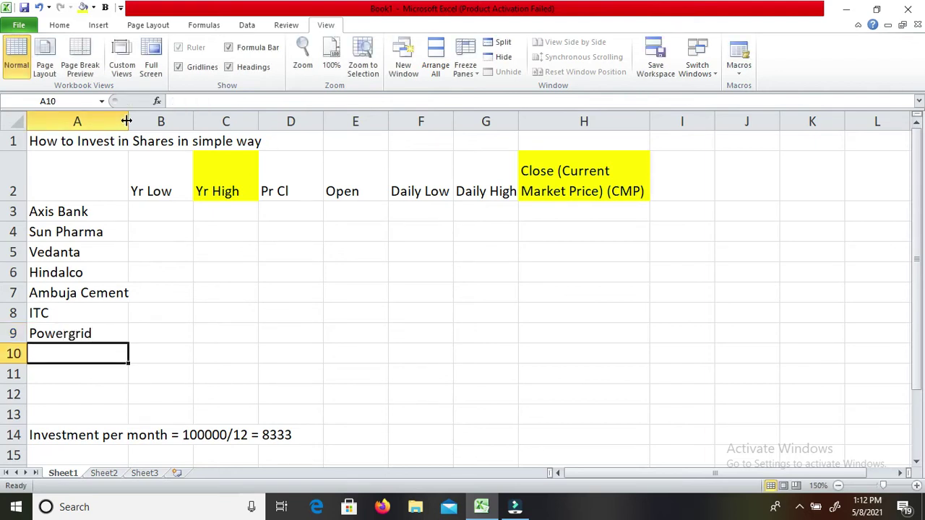
text(A)
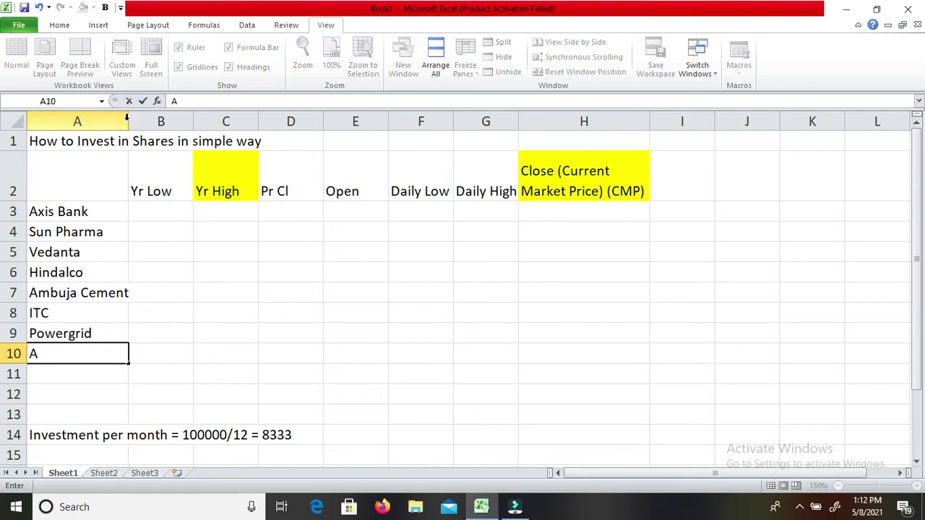
text(uro Pharma)
key(Return)
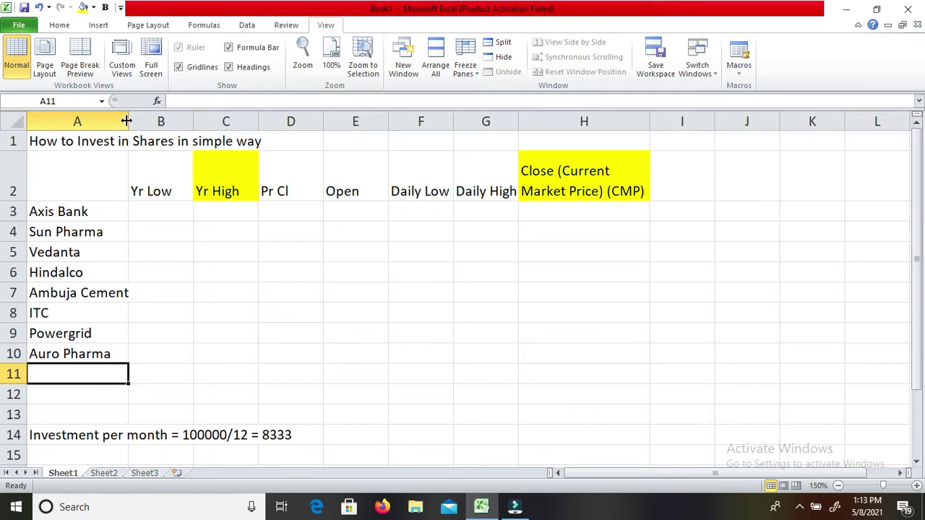
Type ICICI Bank in A11, then delete it again.
text(ICIIC)
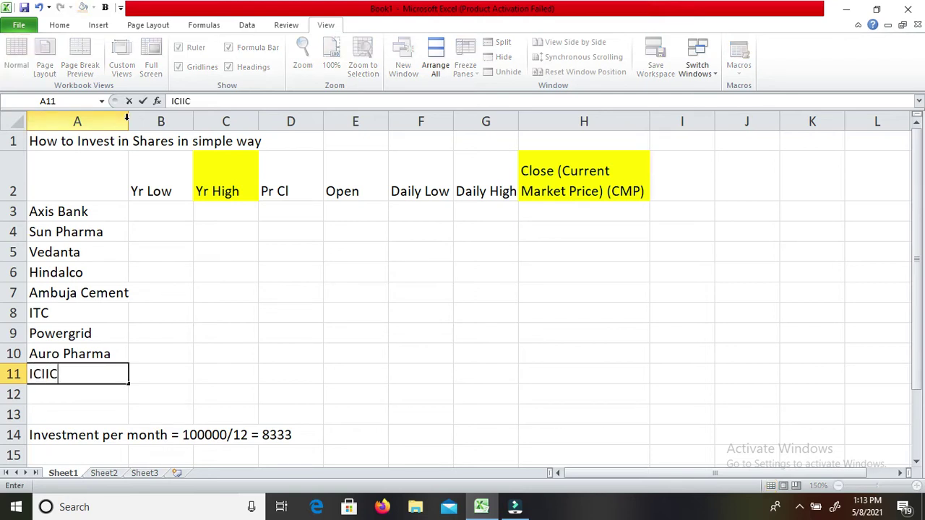
key(BackSpace)
key(BackSpace)
text(CI Bank)
key(Return)
key(Up)
key(Up)
key(Up)
key(Up)
key(Up)
key(Up)
key(Up)
key(Up)
key(Up)
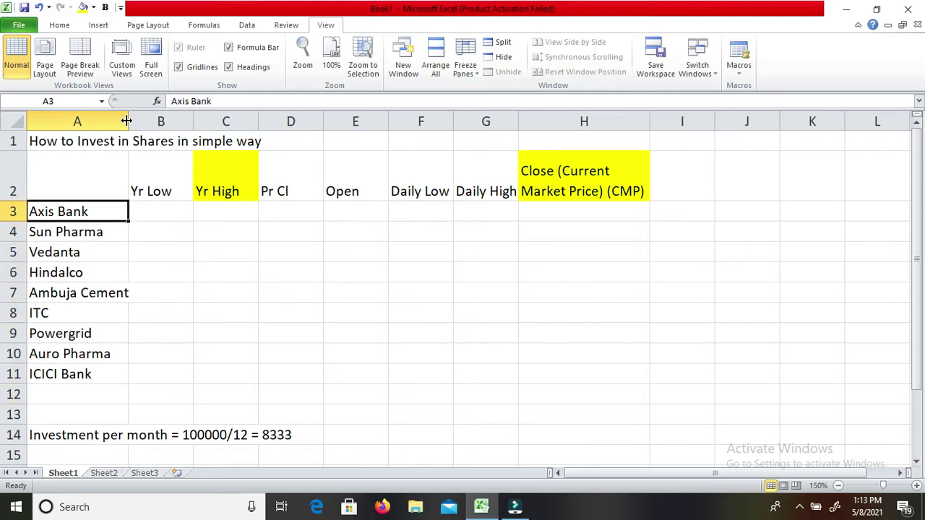
key(Down)
key(Down)
key(Down)
key(Down)
key(Down)
key(Down)
key(Down)
key(Down)
key(Delete)
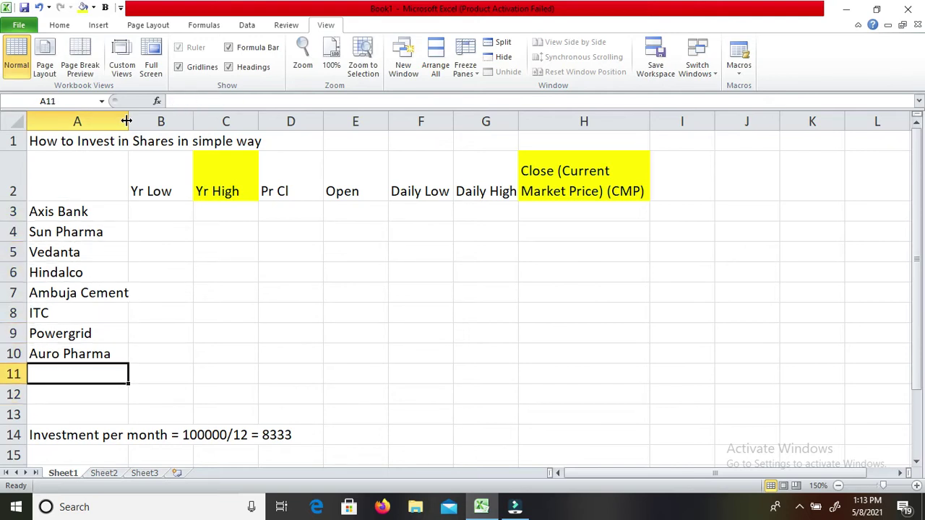
key(Up)
key(Up)
key(Up)
key(Up)
key(Up)
key(Up)
key(Up)
key(Up)
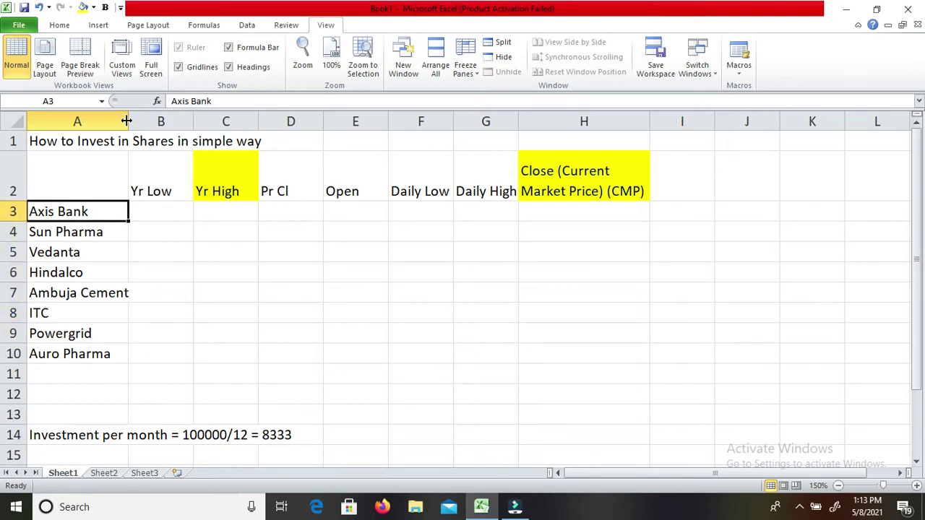
key(Down)
key(Down)
key(Down)
key(Down)
key(Down)
key(Down)
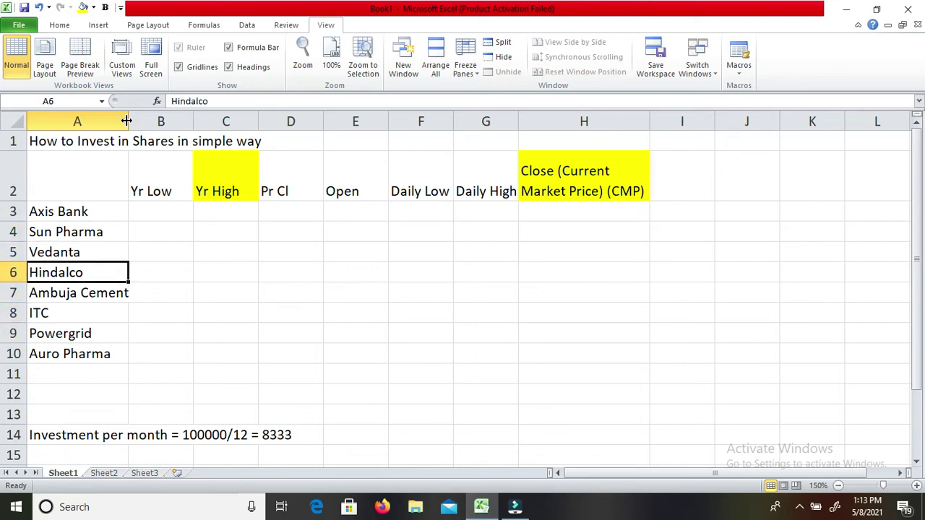
key(Down)
key(Down)
key(Down)
key(Down)
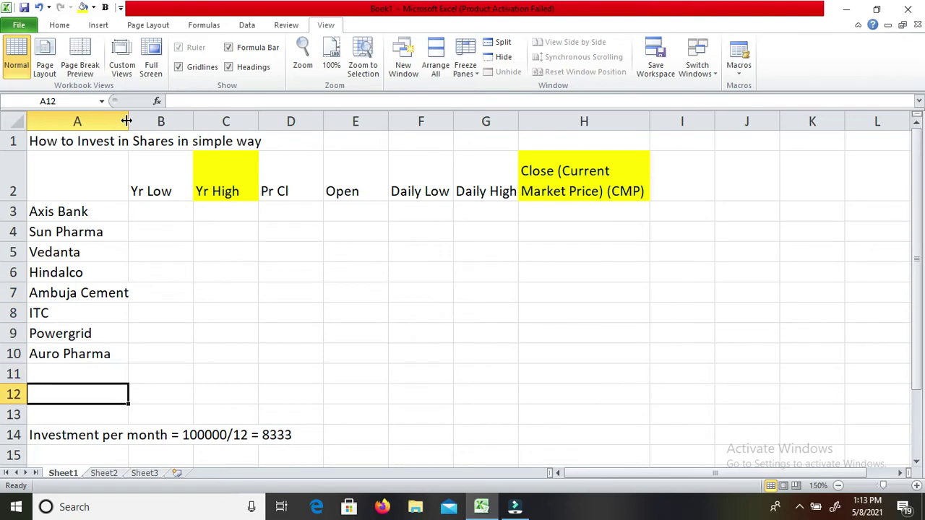
key(Down)
key(Down)
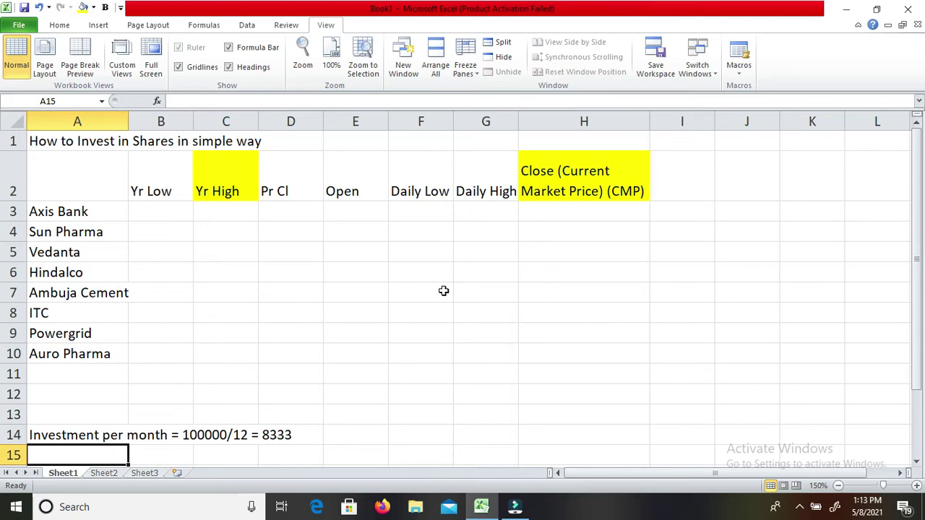
AutoComplete the investment note into A15 and add 'per month' after 'month'.
text(Inv)
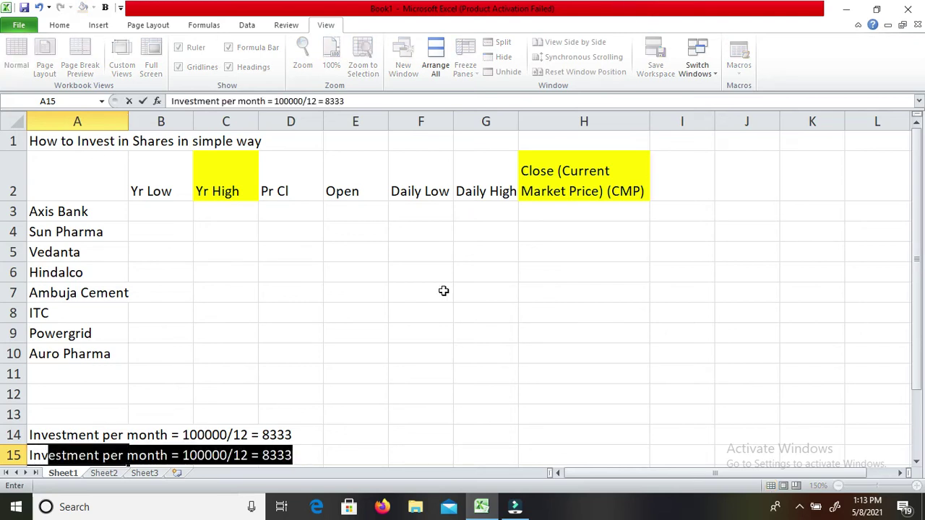
key(Return)
key(Up)
key(F2)
key(Left)
key(Left)
key(Left)
key(Left)
key(Left)
key(Left)
key(Left)
key(Left)
key(Left)
key(Left)
key(Left)
key(Left)
key(Left)
key(Left)
key(Left)
key(Left)
key(Left)
key(Left)
key(Left)
key(Left)
key(Right)
key(Right)
text(pe)
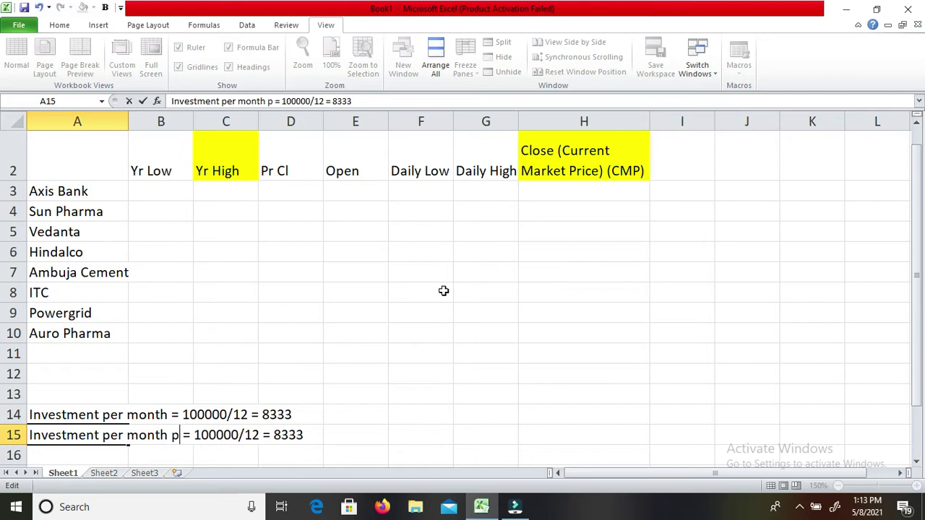
text(r m)
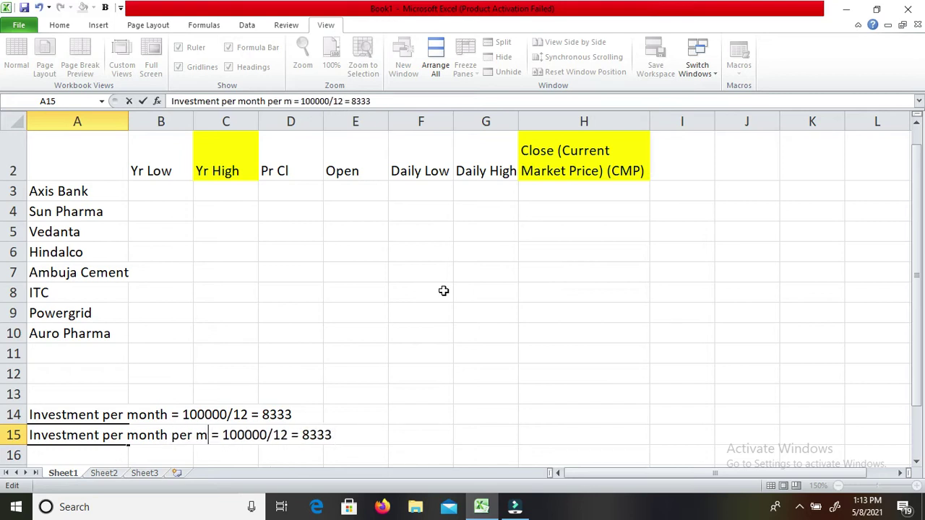
text(onth)
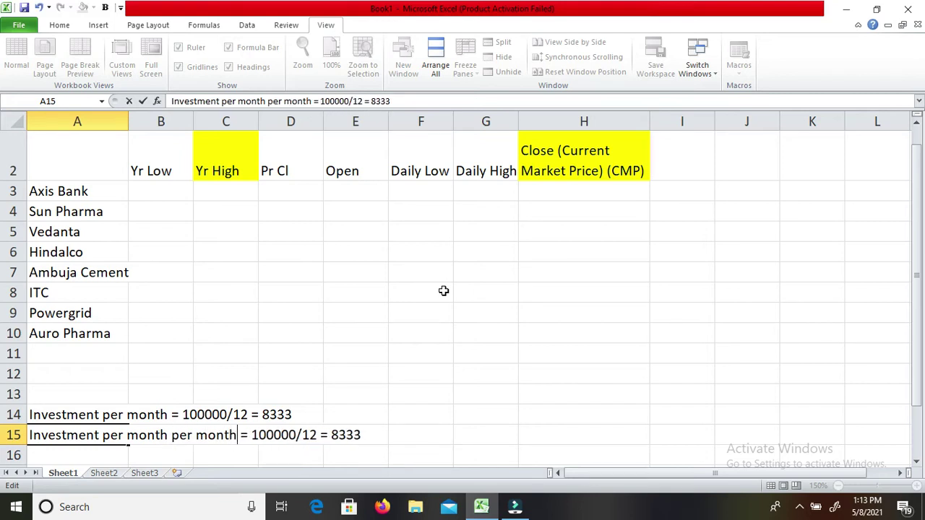
Swap in 'company', 8333 and 8 so A15 reads 'Investment per company per month = 8333/8 = 8333'.
key(Left)
key(Left)
key(Left)
key(Left)
key(Left)
key(Left)
key(Left)
key(Left)
key(Left)
key(Left)
key(Left)
key(Left)
key(Left)
key(Left)
key(Left)
key(shift+Right)
key(shift+Right)
key(shift+Right)
key(shift+Right)
key(shift+Right)
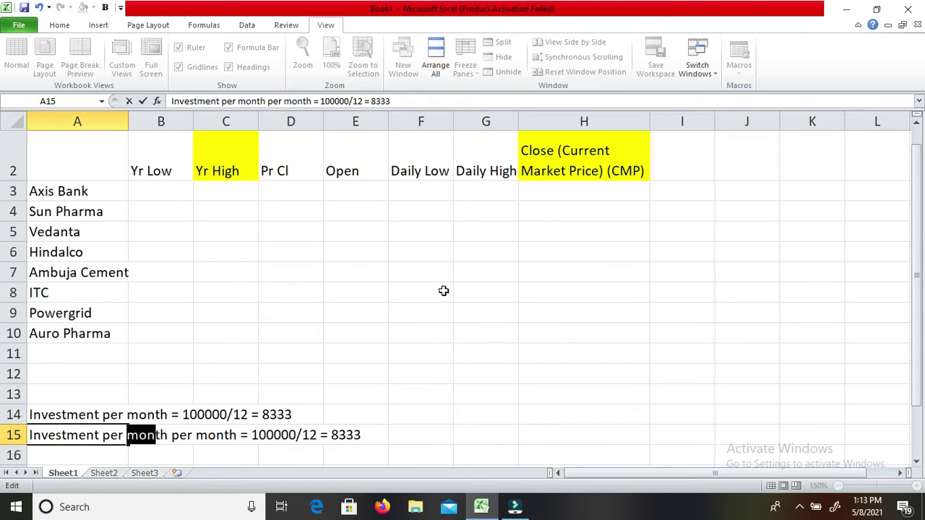
text(compan)
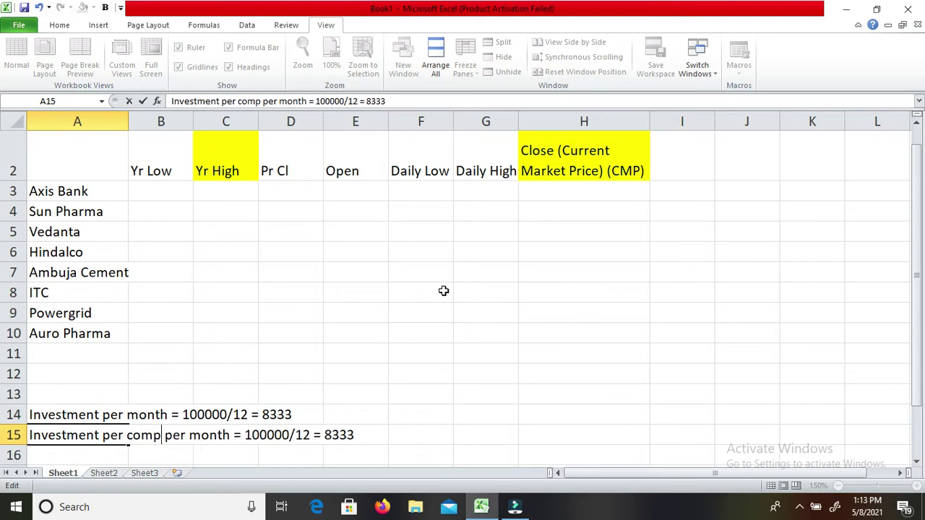
text(y)
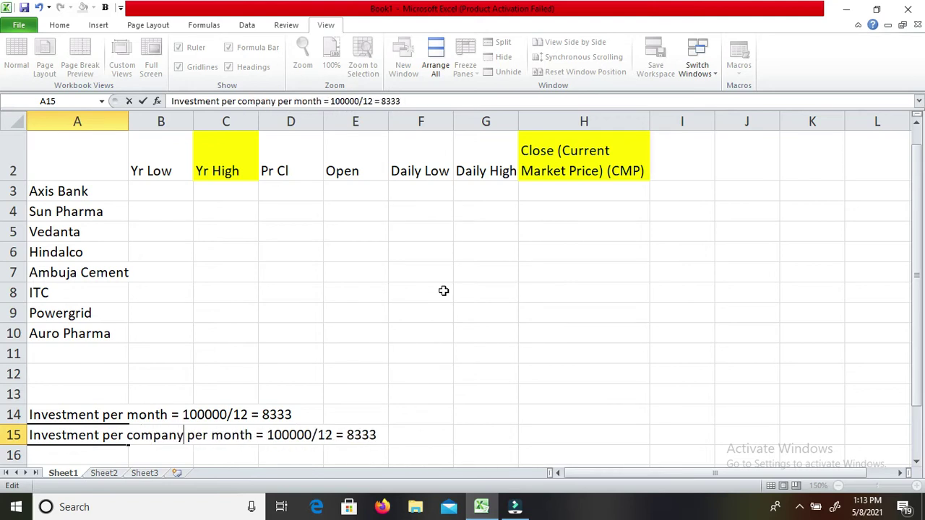
key(Right)
key(Right)
key(Right)
key(Right)
key(Right)
key(Right)
key(Right)
key(Right)
key(Right)
key(Right)
key(Right)
key(Right)
key(Right)
key(shift+Right)
key(shift+Right)
key(shift+Right)
key(shift+Right)
key(shift+Right)
key(shift+Right)
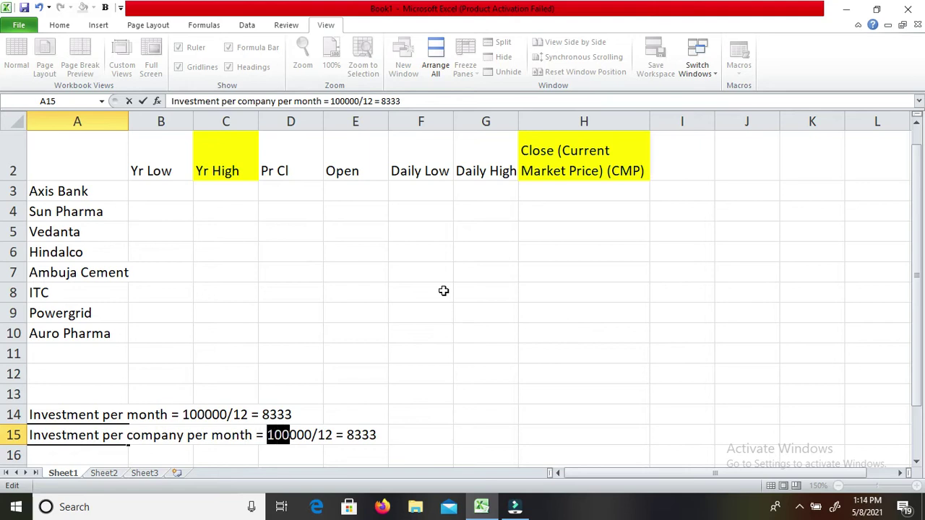
text(8333)
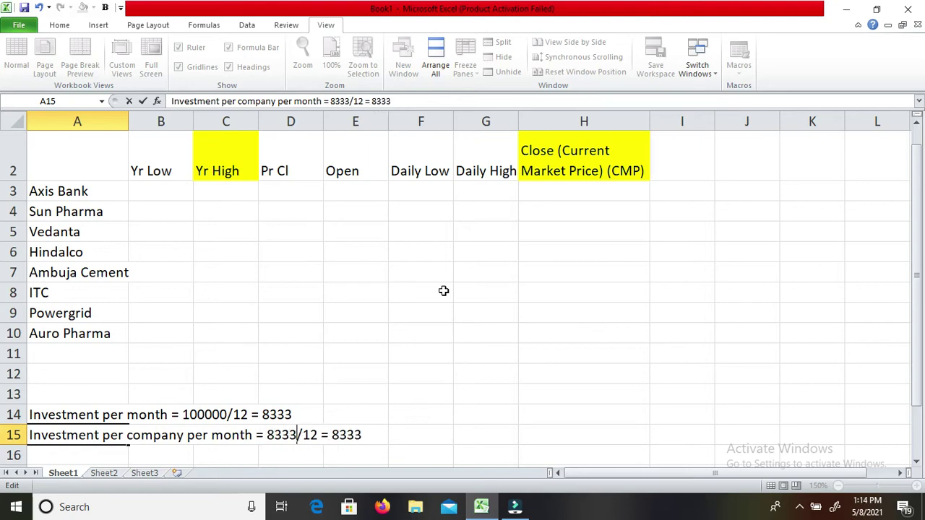
key(Right)
key(shift+Right)
key(shift+Right)
text(8)
key(Return)
key(Return)
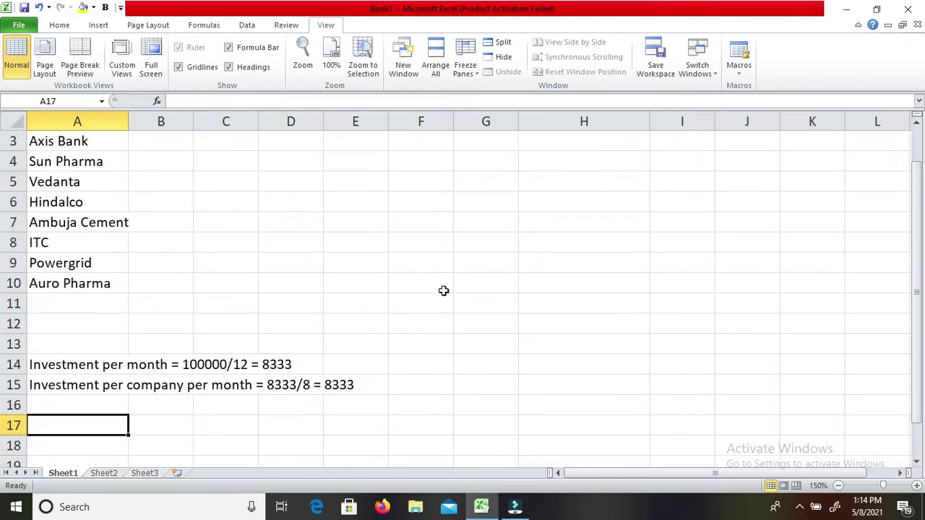
text(=/)
key(BackSpace)
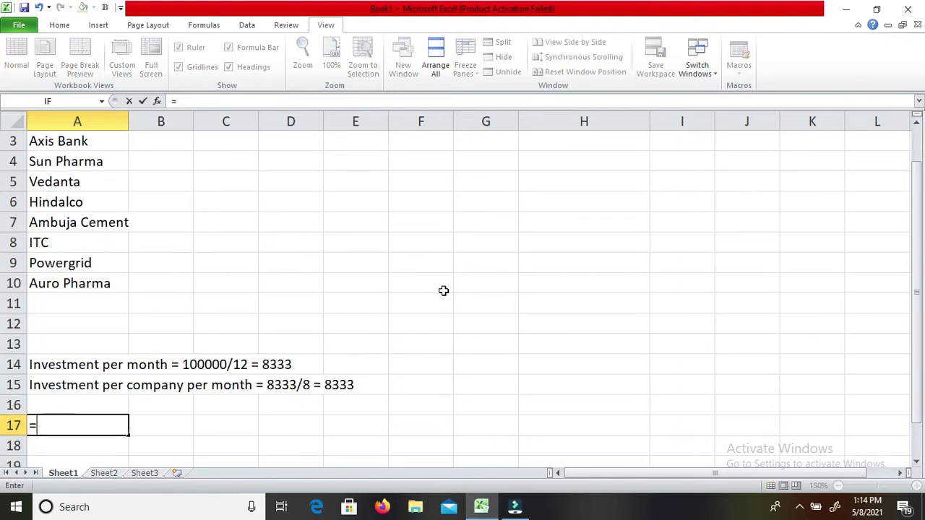
text(8333/8)
key(Return)
key(Up)
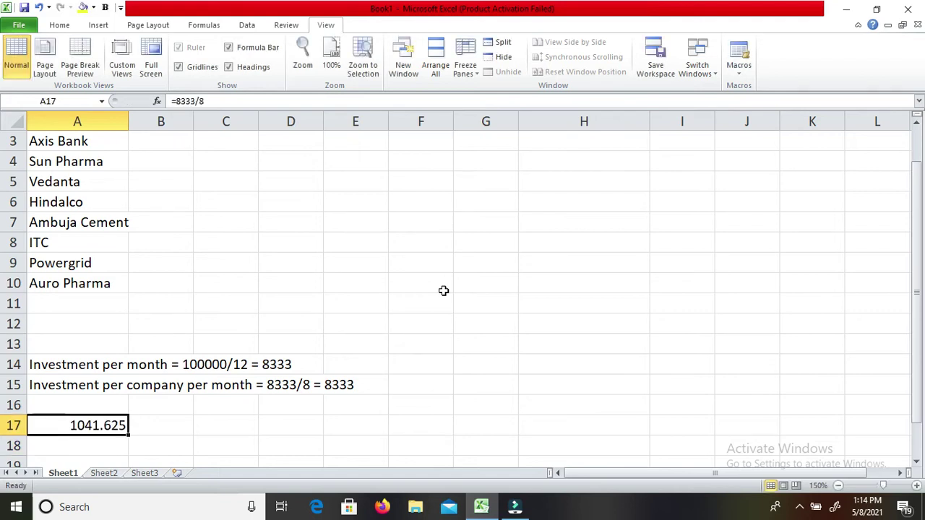
key(Up)
key(Up)
key(BackSpace)
key(BackSpace)
key(BackSpace)
key(BackSpace)
text(1041)
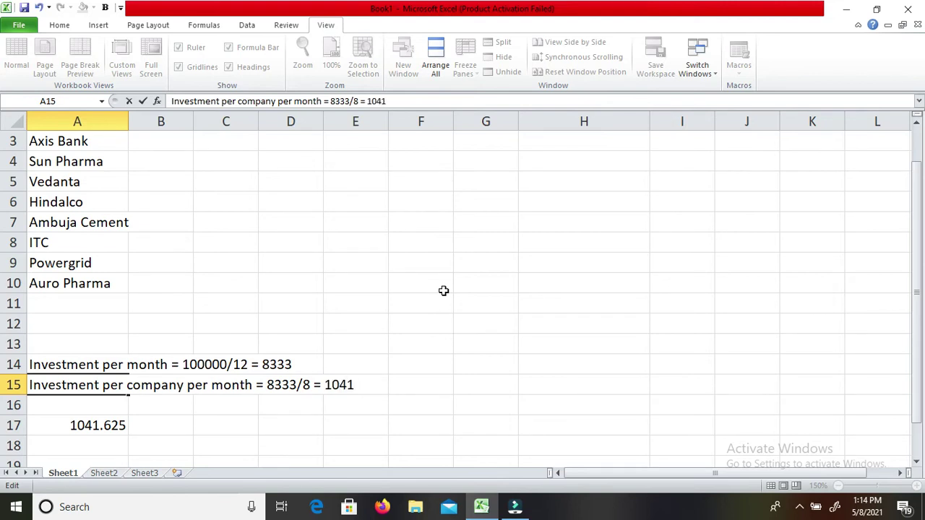
key(Return)
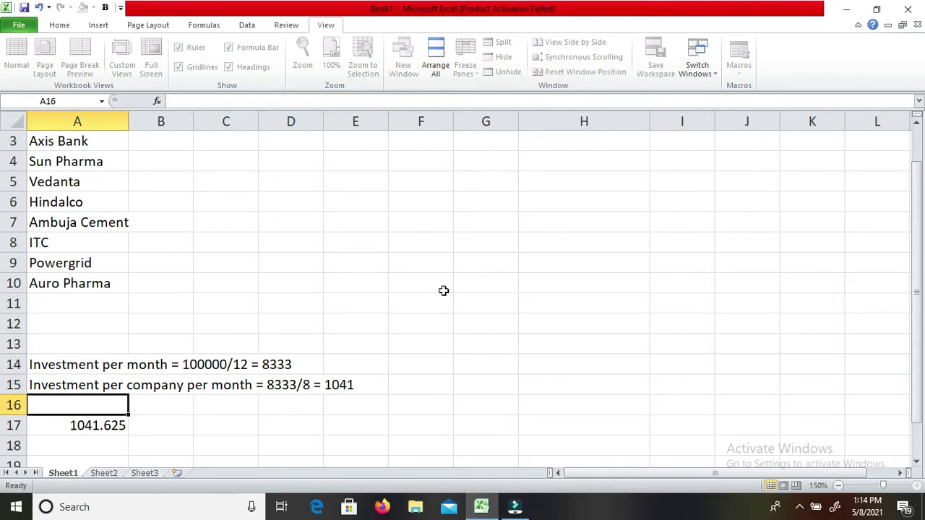
key(Down)
key(Delete)
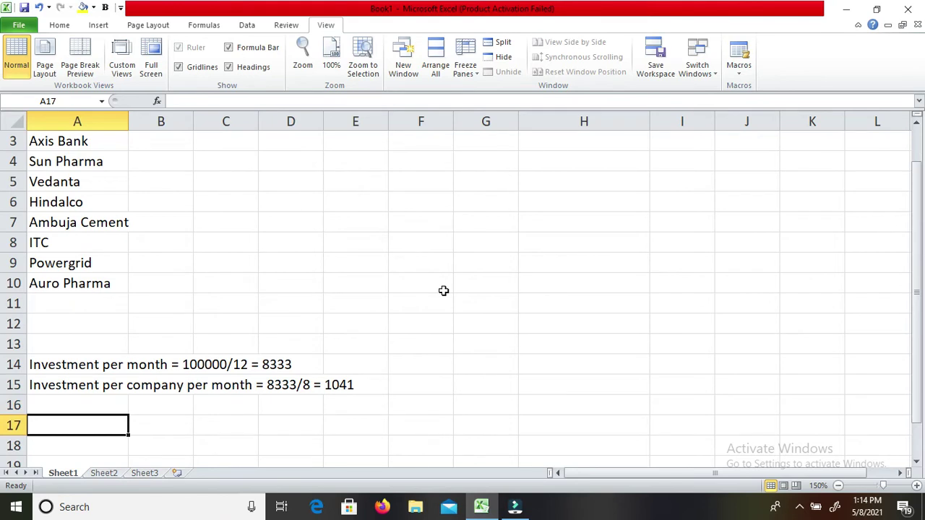
key(Up)
key(Up)
key(Up)
key(Up)
key(Up)
key(Up)
key(Up)
key(Up)
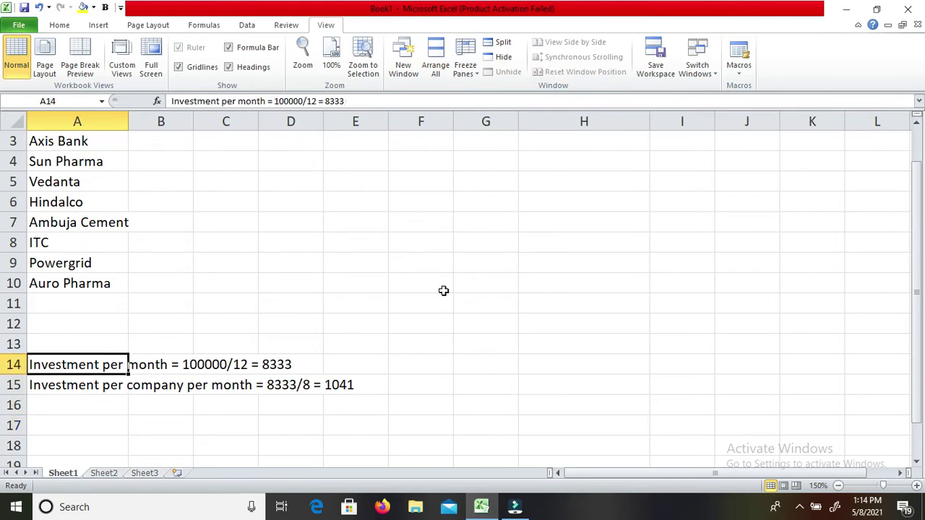
key(Down)
key(Down)
key(Down)
key(Down)
key(Down)
key(Right)
key(Left)
key(Down)
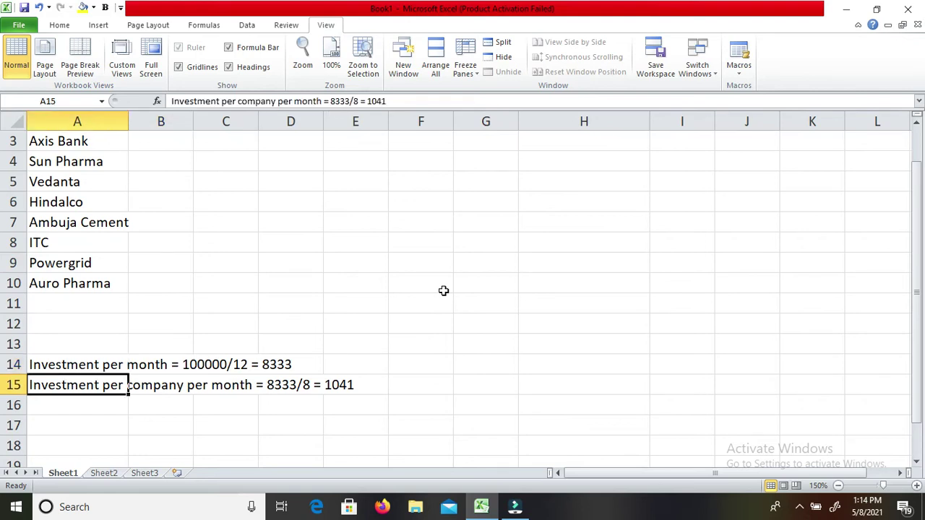
key(Right)
key(Right)
key(Right)
key(Right)
key(Left)
key(Left)
key(Left)
key(Left)
key(Up)
key(Up)
key(Up)
key(Up)
key(Up)
key(Up)
key(Up)
key(Up)
key(Up)
key(Up)
key(Up)
key(Up)
key(Up)
key(Up)
key(Down)
key(Down)
key(Down)
key(Up)
key(Down)
key(Down)
key(Up)
key(Up)
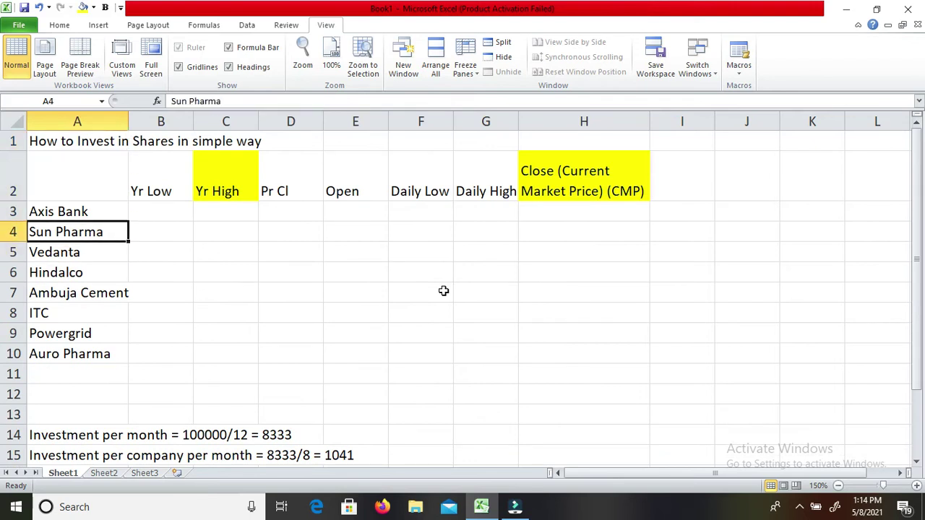
Enter Yr High values 799, 679 and 288 for Axis Bank, Sun Pharma and Vedanta.
key(Right)
key(Right)
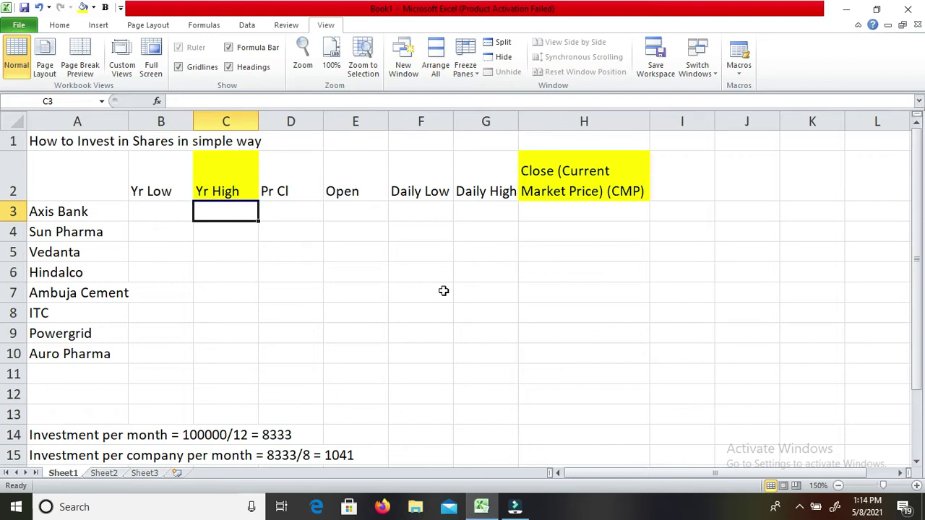
text(799)
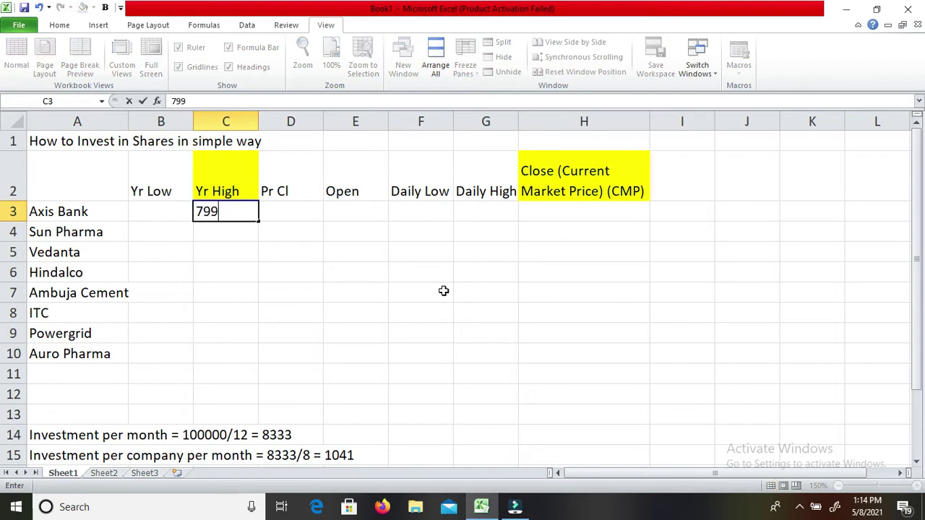
key(Down)
key(Down)
key(Up)
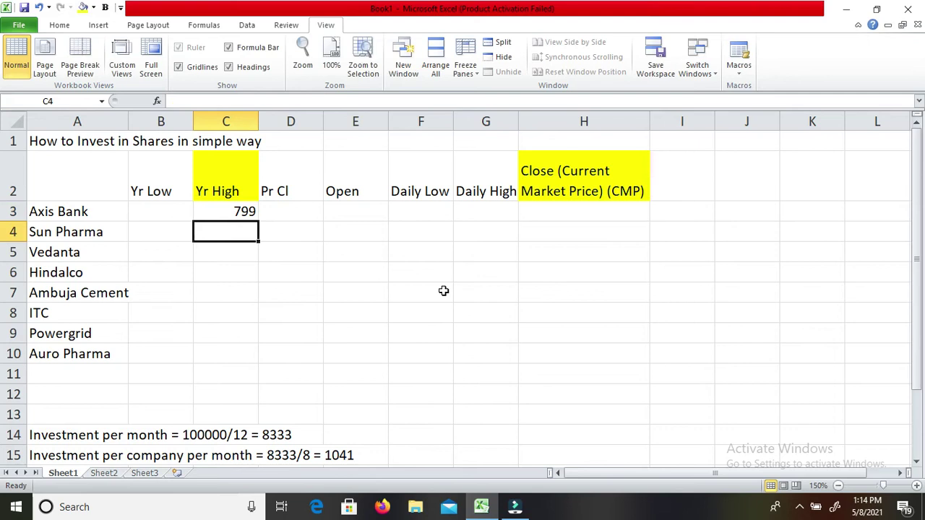
text(679)
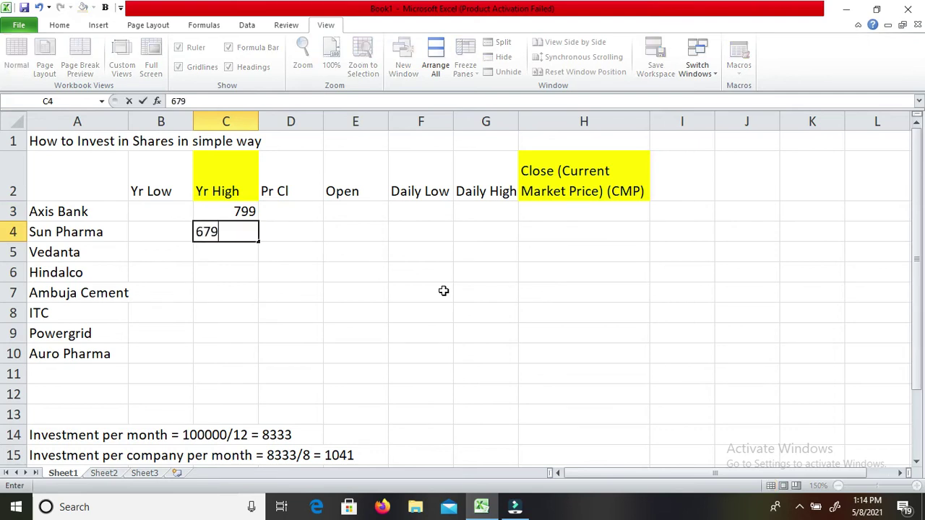
key(Return)
text(23)
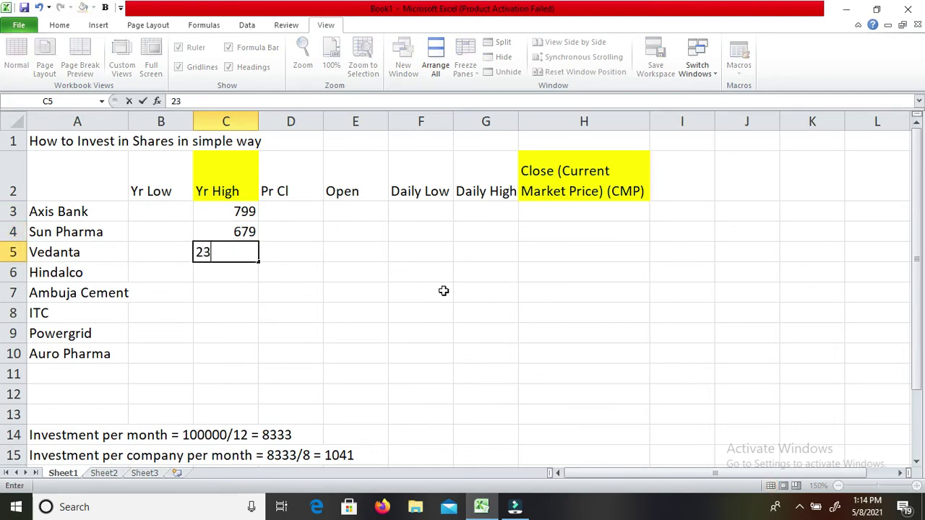
key(BackSpace)
text(83)
key(Return)
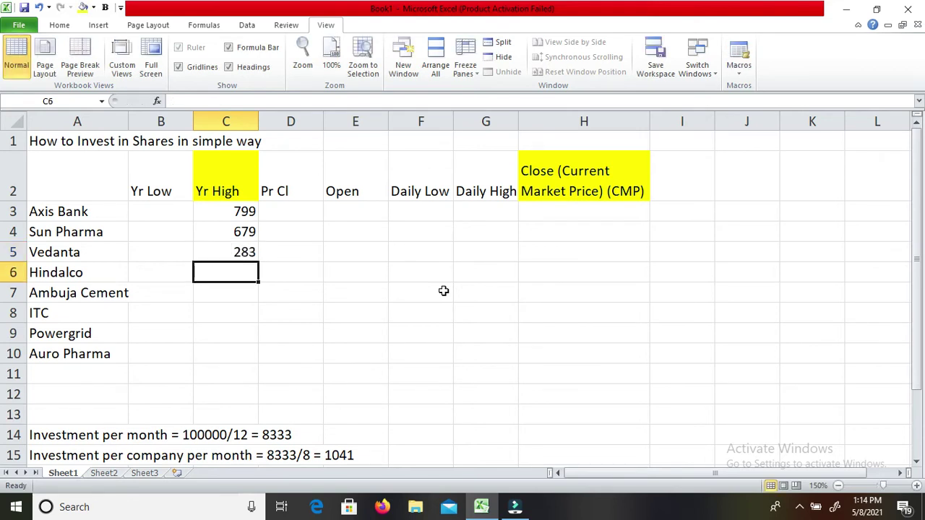
key(Up)
text(288)
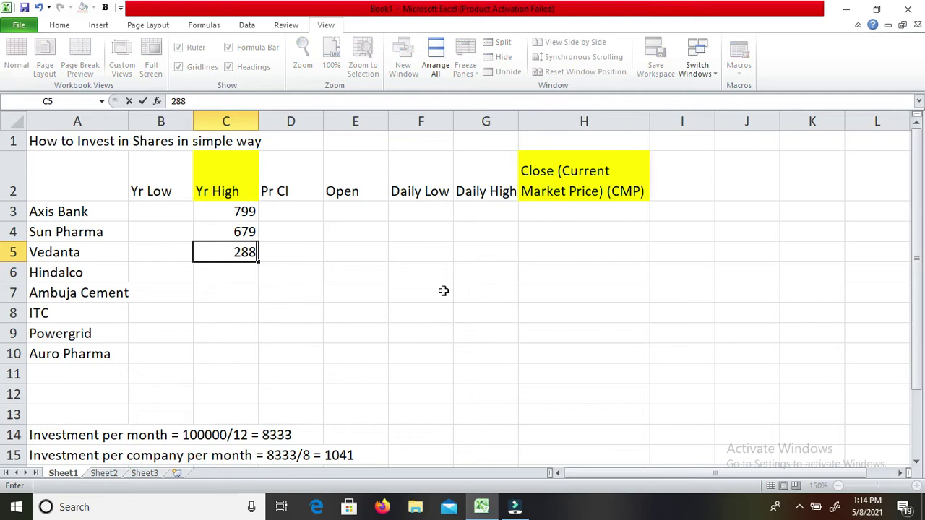
key(Return)
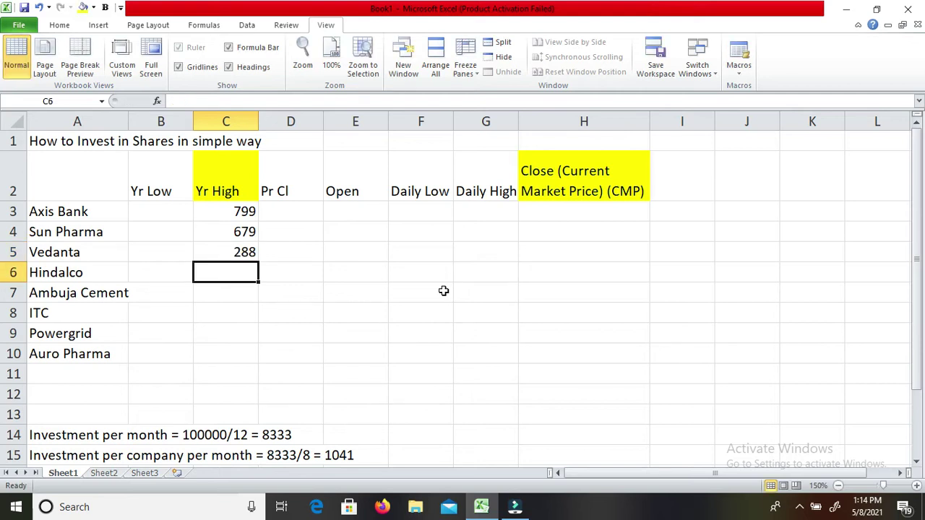
Enter Yr High values 404, 326, 239, 238 and 1039 for Hindalco through Auro Pharma.
text(404)
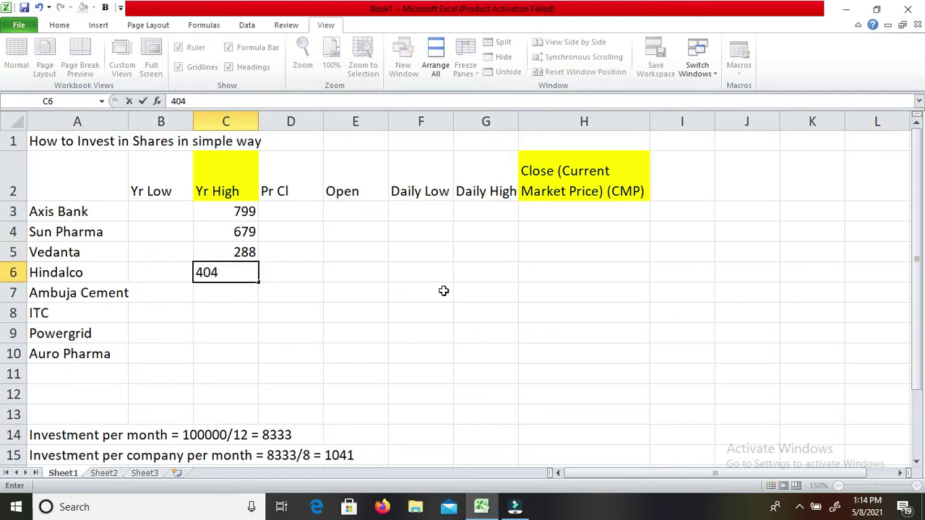
key(Return)
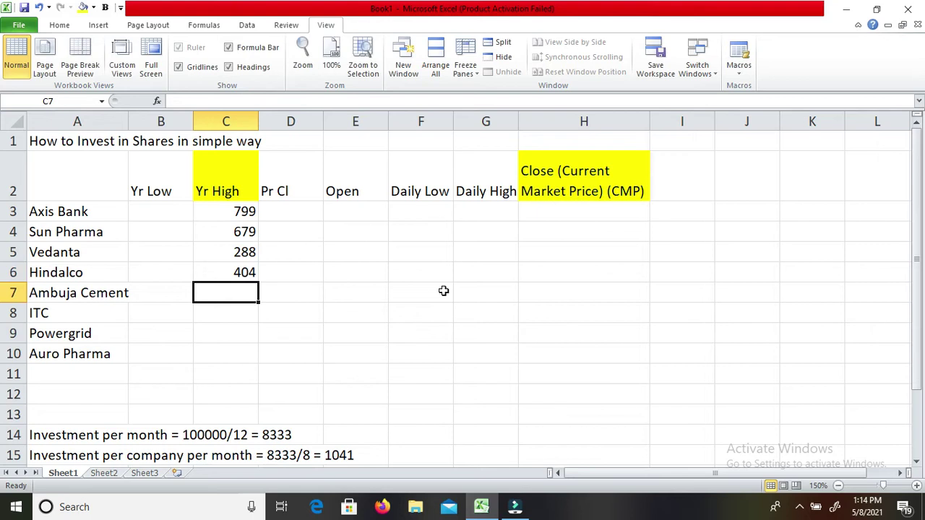
text(326)
key(Return)
text(239)
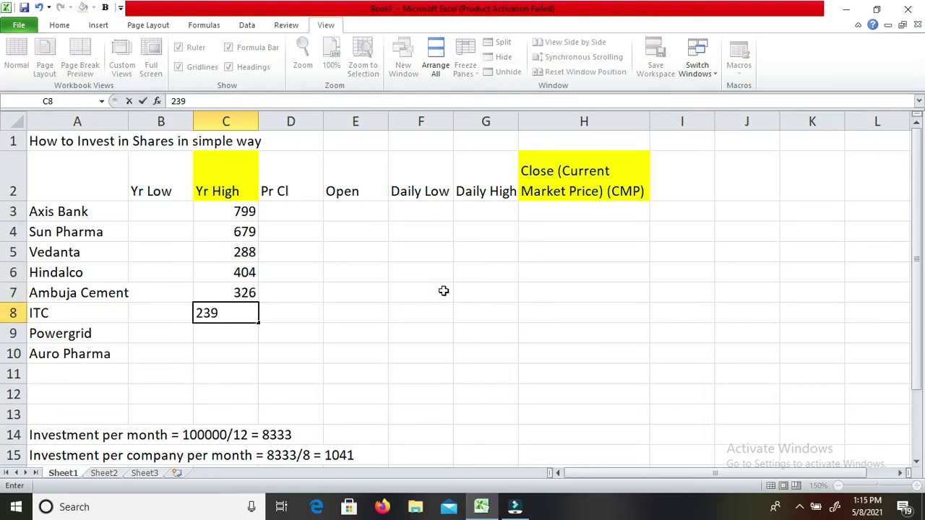
key(Return)
text(238)
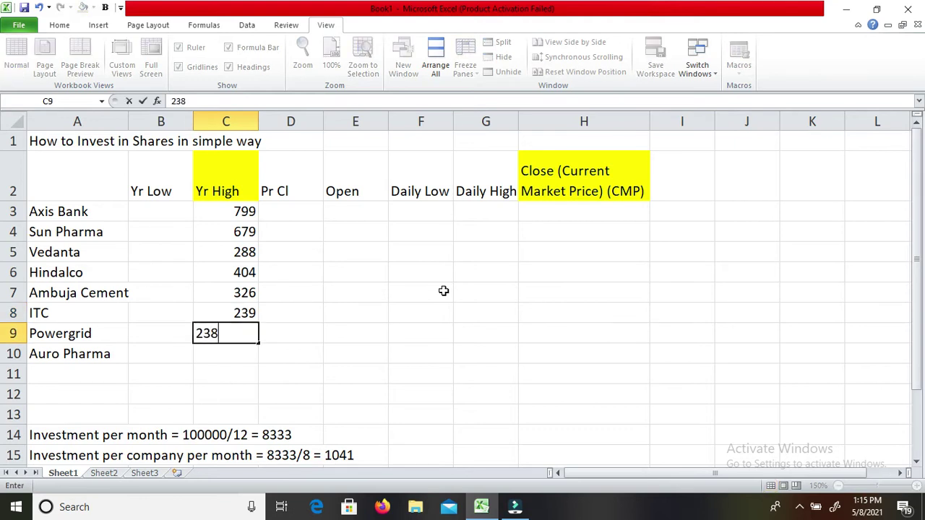
key(Return)
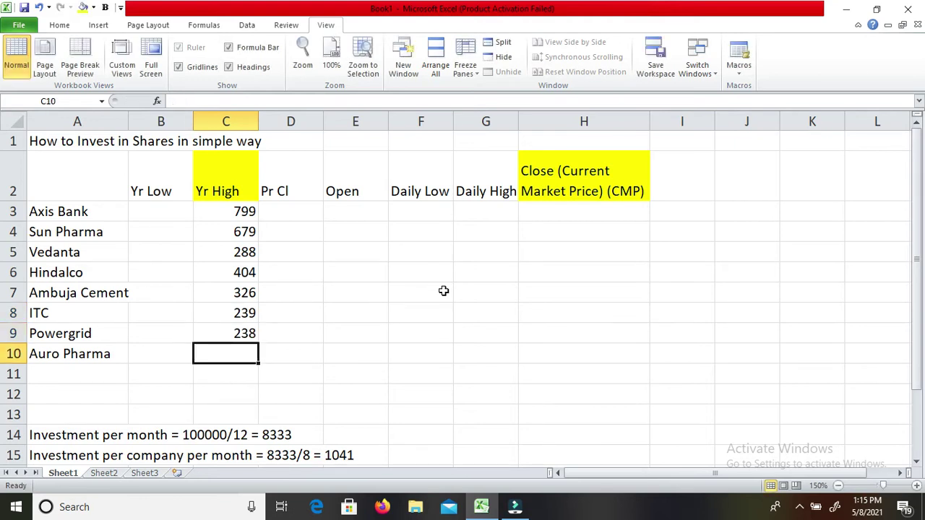
text(1039)
key(Return)
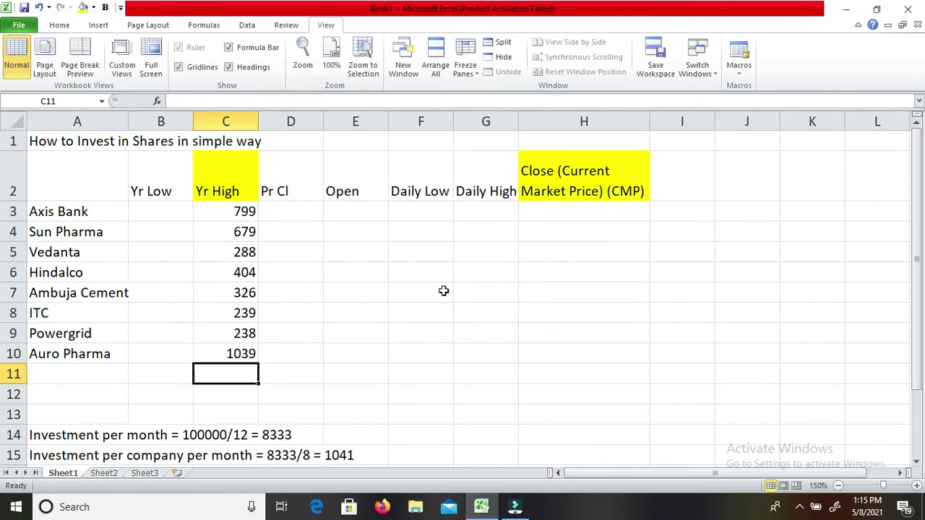
key(Up)
key(Up)
key(Up)
key(Up)
key(Up)
key(Up)
key(Up)
key(Up)
key(Down)
key(Down)
key(Down)
key(Down)
key(Down)
key(Down)
key(Down)
key(Up)
key(Up)
key(Up)
key(Up)
key(Up)
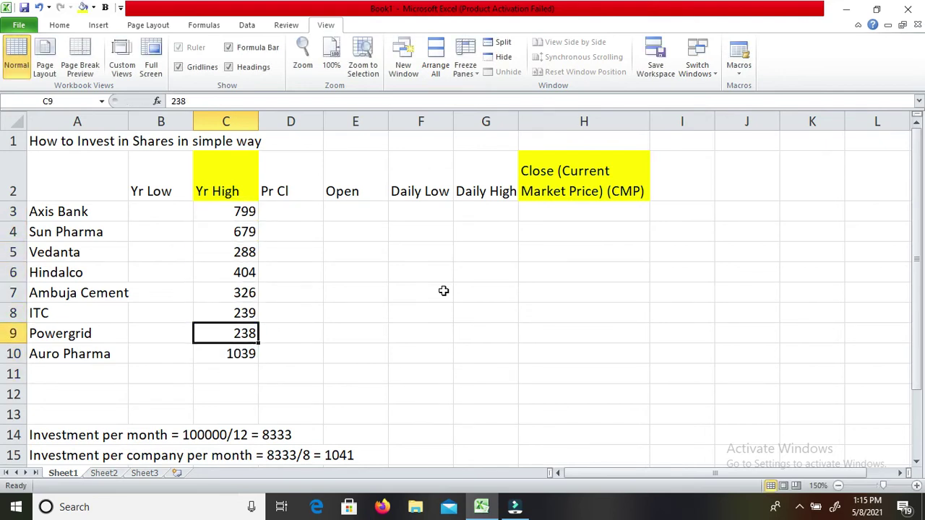
key(Up)
key(Up)
key(Right)
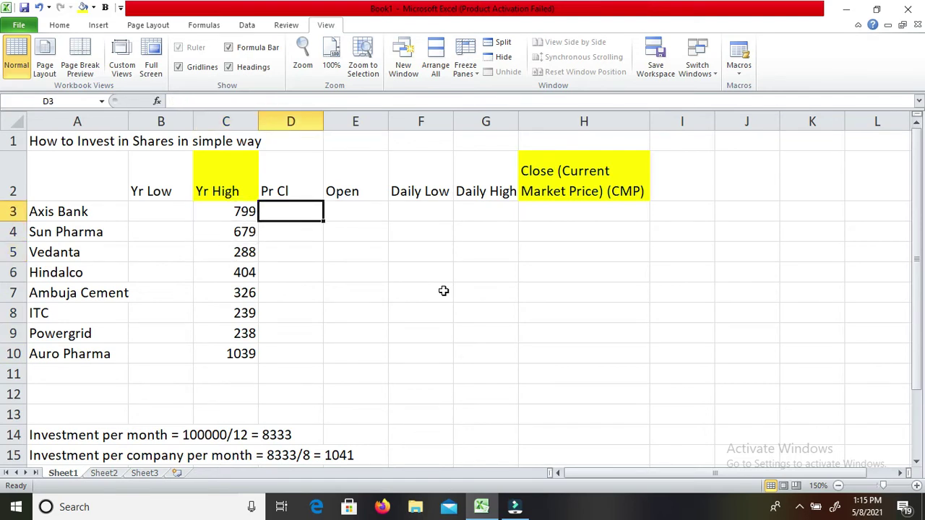
click(800, 507)
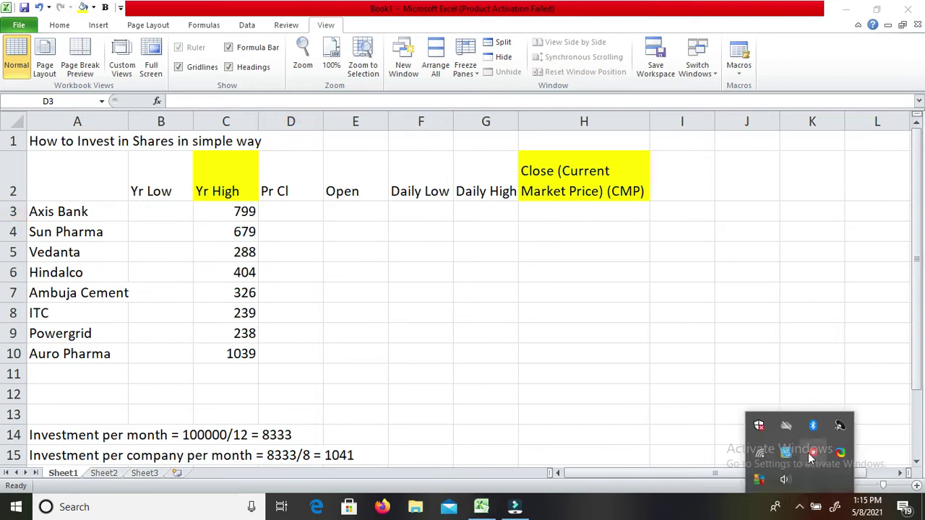
click(662, 309)
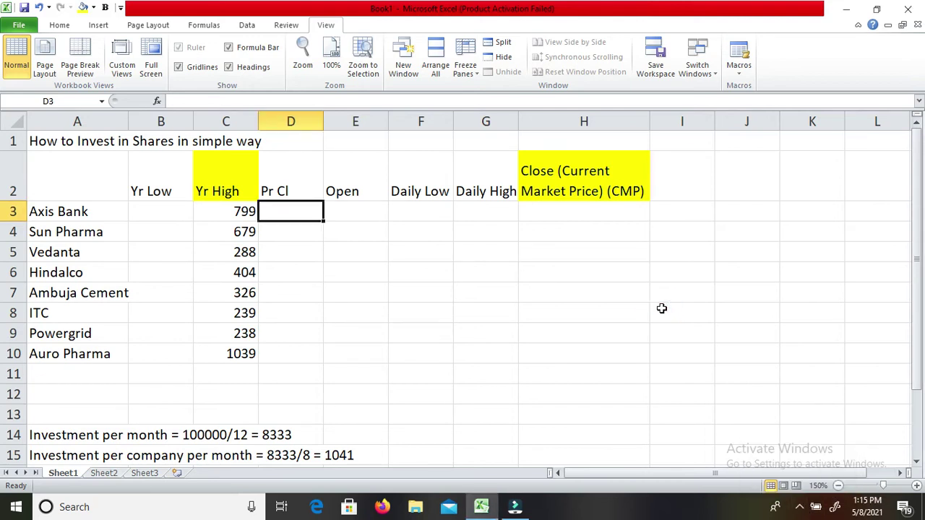
key(Right)
key(Right)
key(Right)
key(Right)
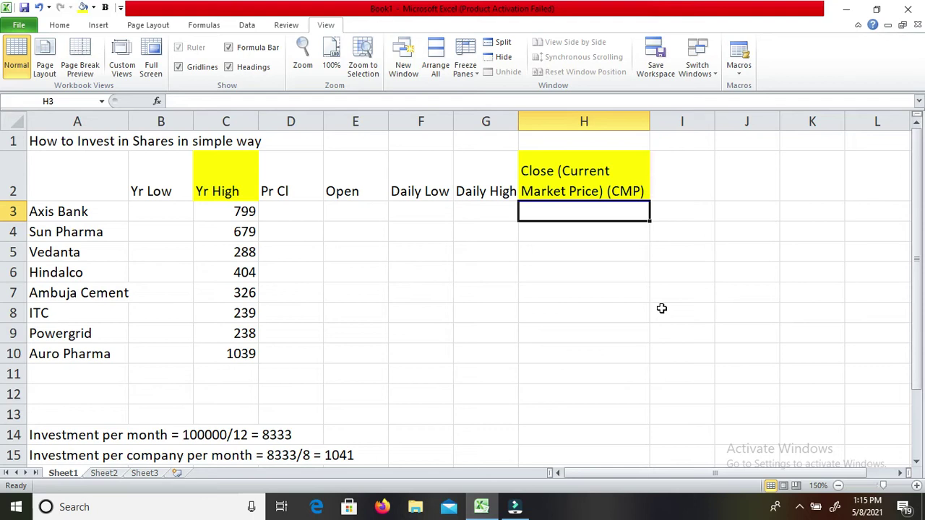
Enter CMP 716 and 679 for Axis Bank and Sun Pharma; correct Sun Pharma's Yr High to 696.
text(716)
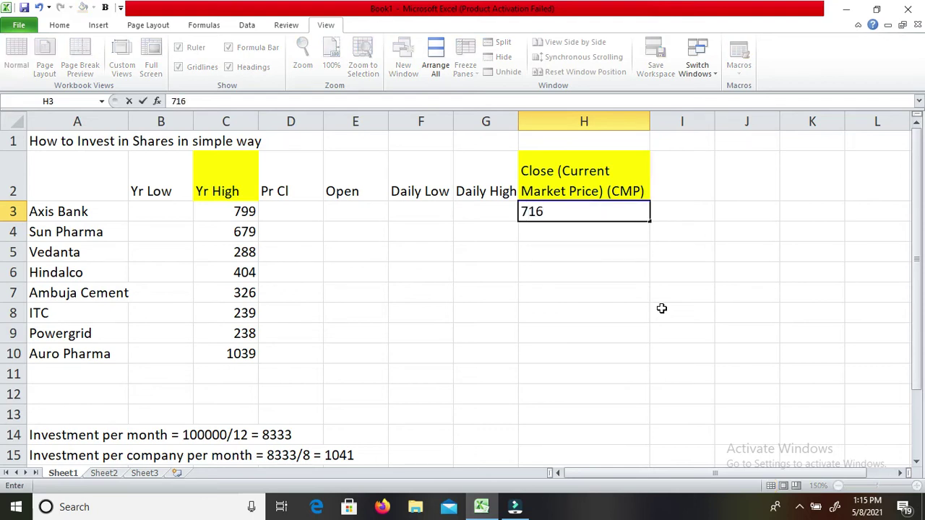
key(Return)
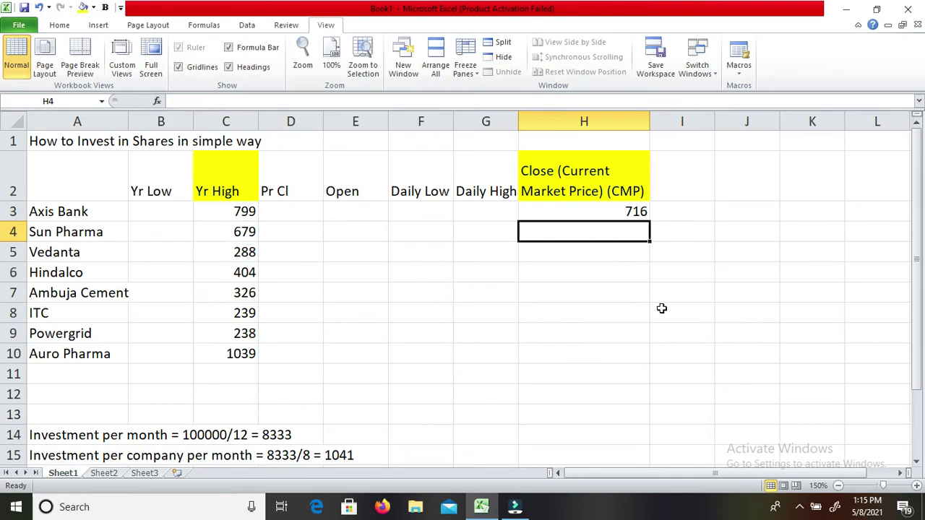
text(6)
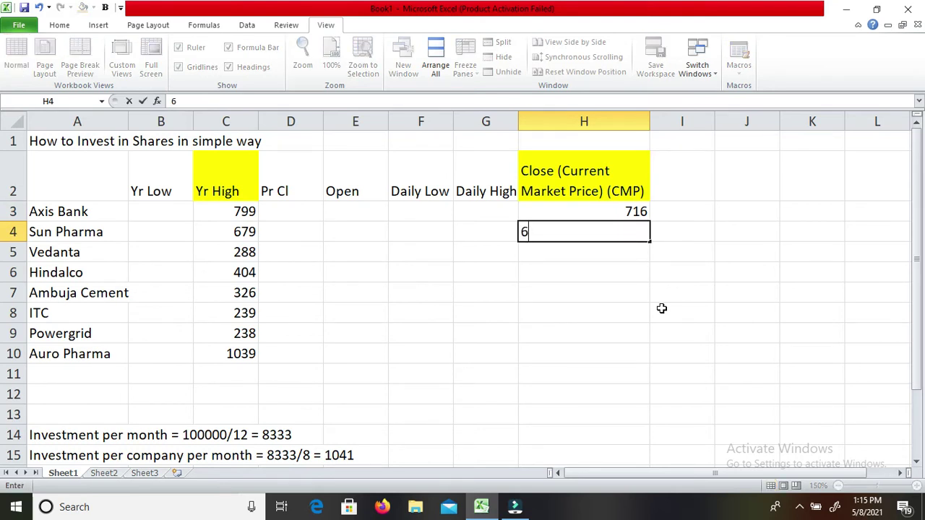
text(79)
key(Return)
key(Up)
key(Left)
key(Left)
key(Left)
key(Left)
key(Left)
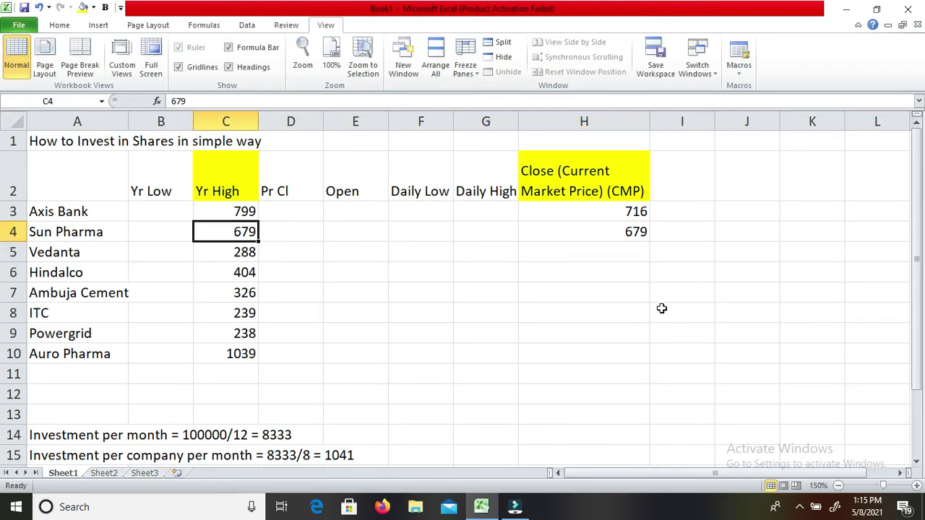
text(696)
key(Return)
Enter CMP values 283, 401, 312, 205, 214 and 1013 for Vedanta through Auro Pharma.
key(Up)
key(Up)
key(Right)
key(Right)
key(Right)
key(Right)
key(Right)
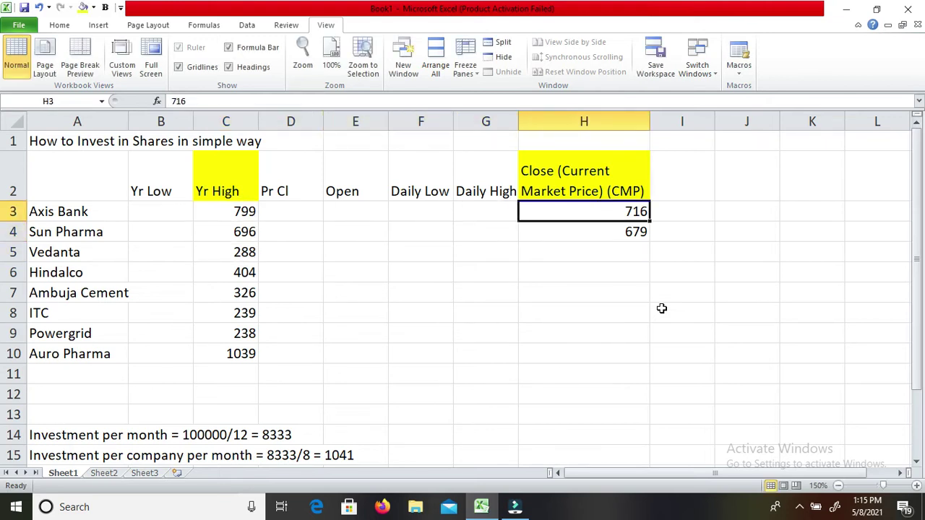
key(Down)
key(Down)
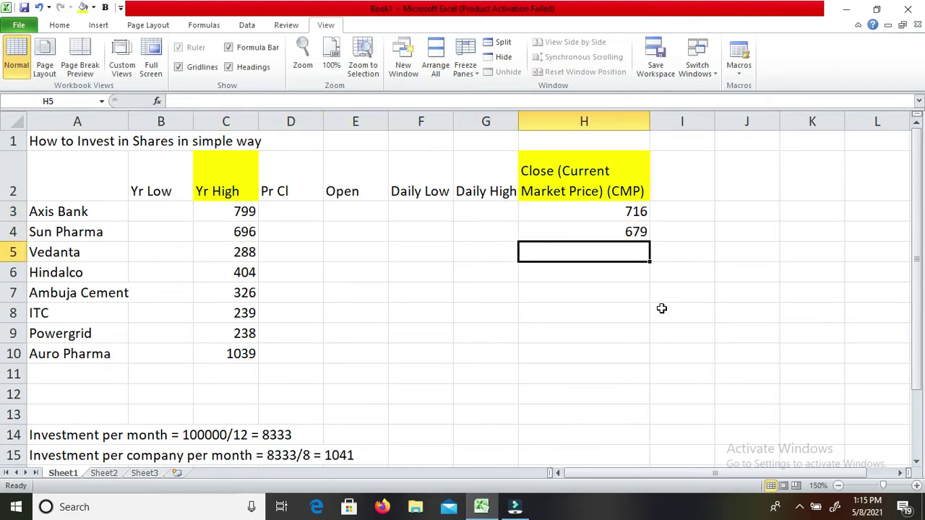
text(283)
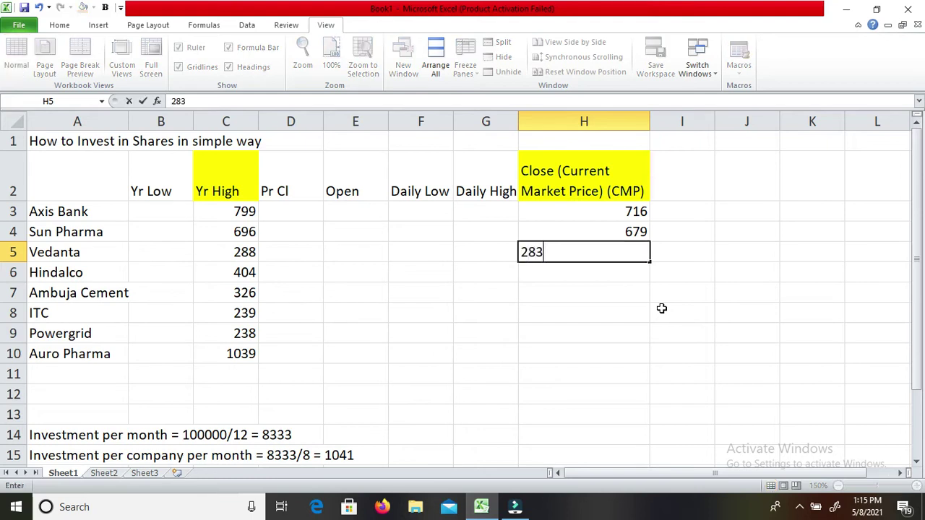
key(Return)
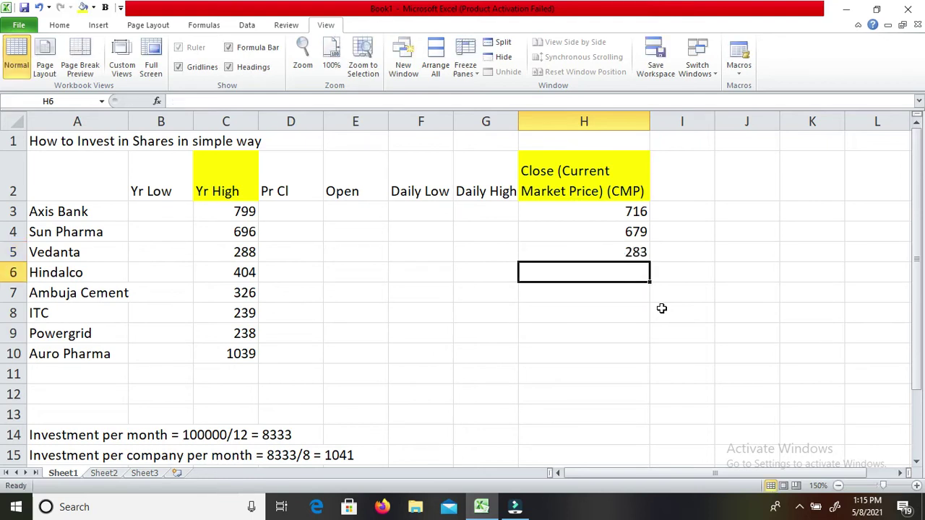
text(401)
key(Return)
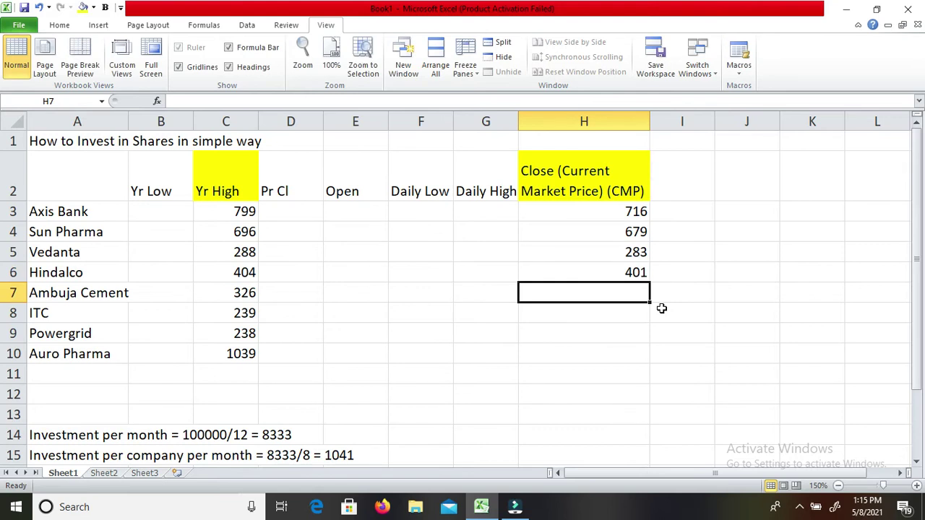
text(312)
key(Return)
text(205)
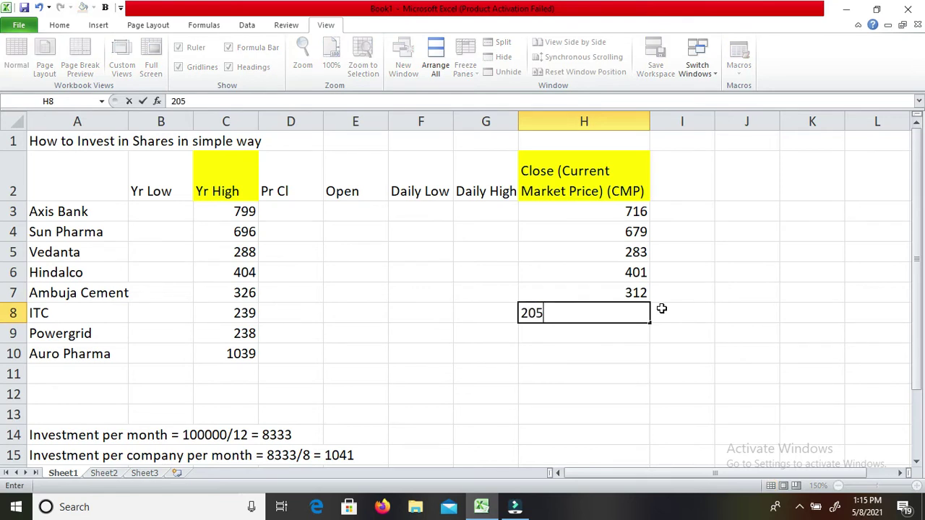
key(Return)
text(214)
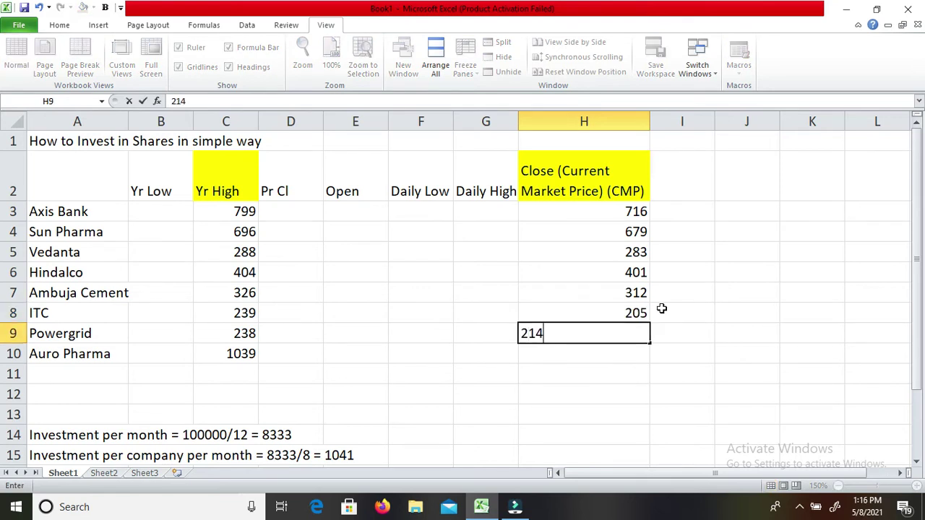
key(Return)
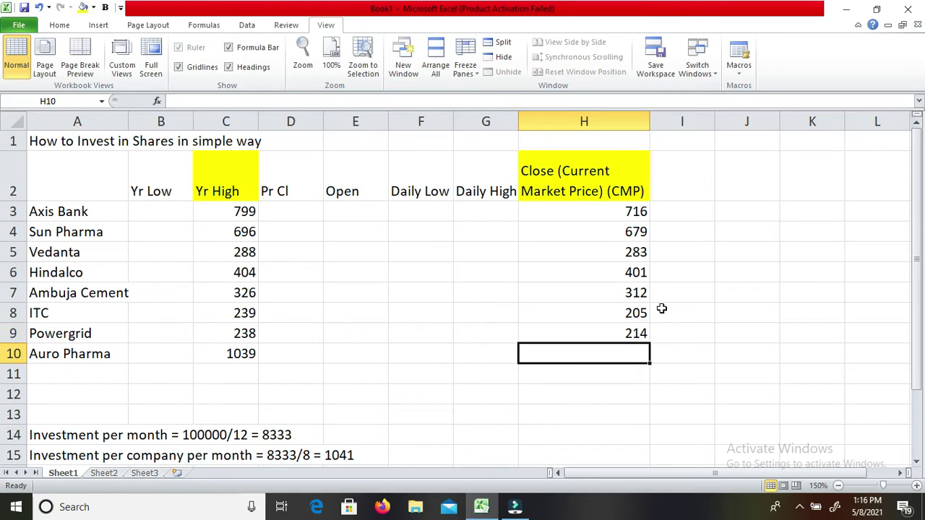
text(1013)
key(Return)
Review the Yr High and CMP columns against each other.
key(Up)
key(Up)
key(Up)
key(Left)
key(Left)
key(Left)
key(Left)
key(Left)
key(Up)
key(Up)
key(Up)
key(Up)
key(Up)
key(Down)
key(Down)
key(Down)
key(Down)
key(Down)
key(Down)
key(Down)
key(Up)
key(Up)
key(Up)
key(Up)
key(Up)
key(Up)
key(Up)
key(Up)
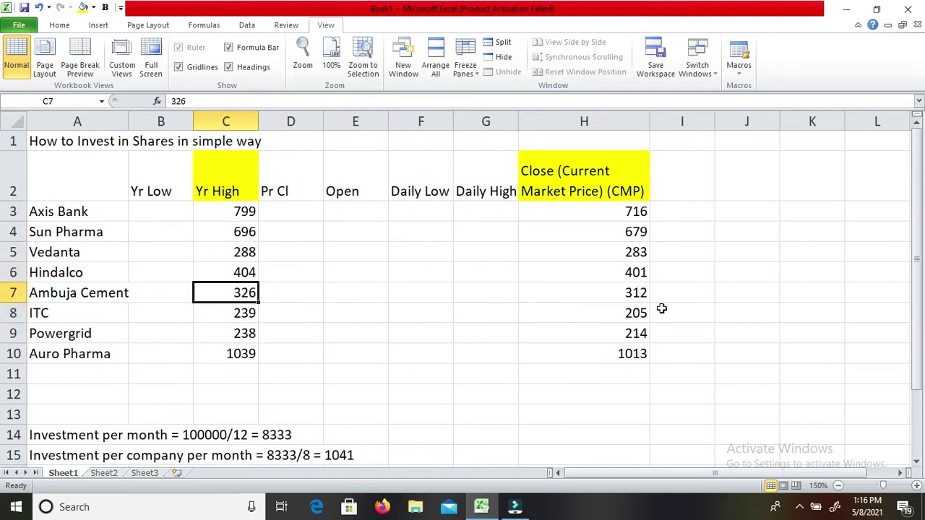
key(Down)
key(Right)
key(Right)
key(Right)
key(Right)
key(Right)
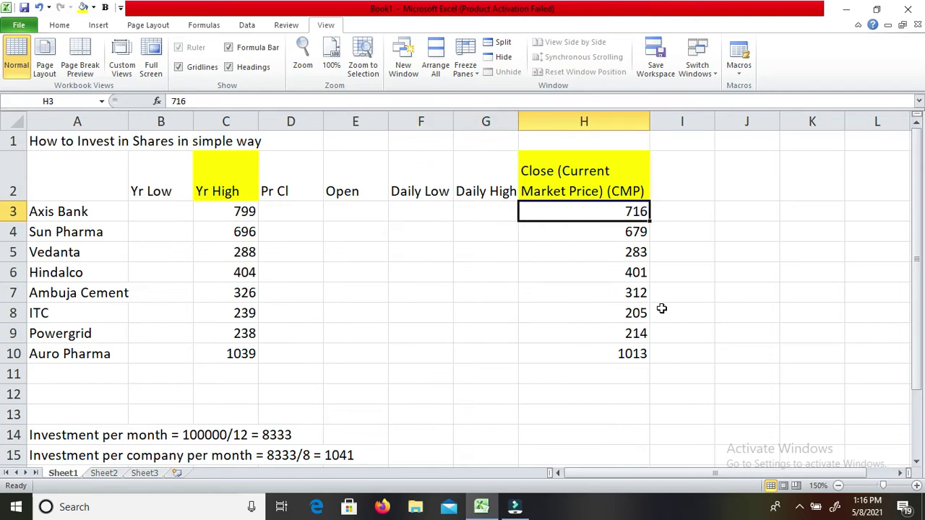
key(Down)
key(Up)
key(Up)
key(Right)
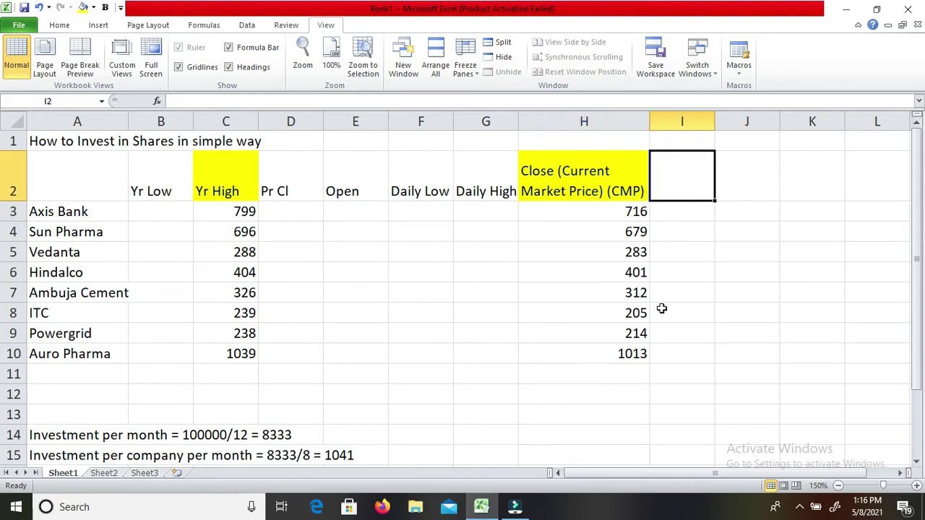
Enter the header 'Purchase Price' in I2 and set it to wrap text.
text(Pu)
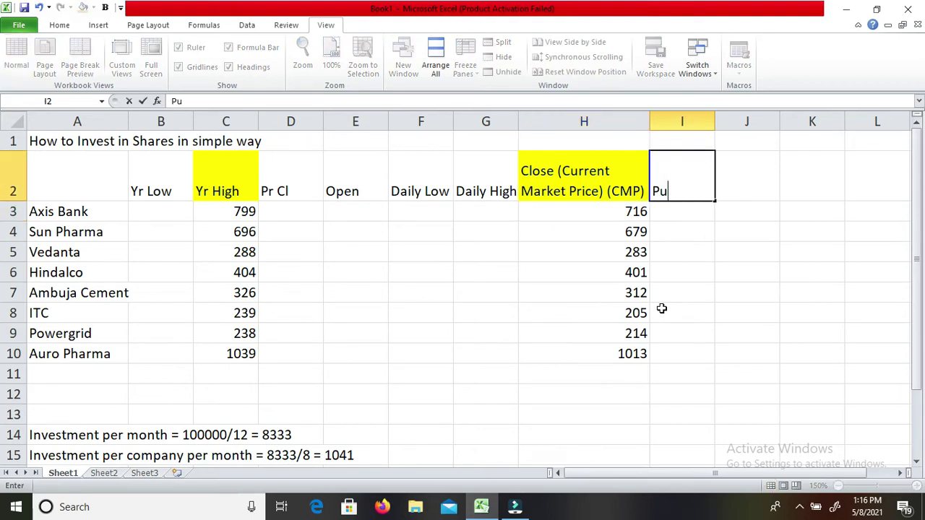
text(rchase Price)
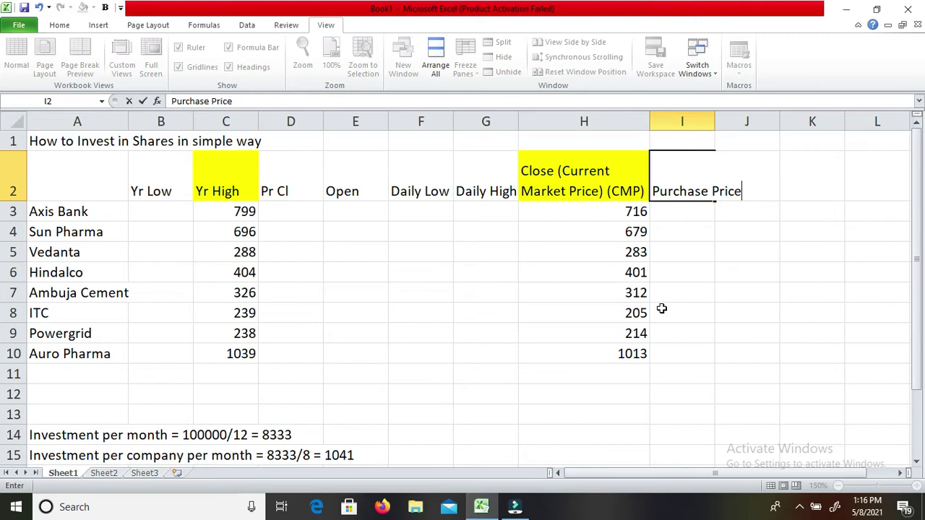
key(Return)
key(Up)
key(ctrl+1)
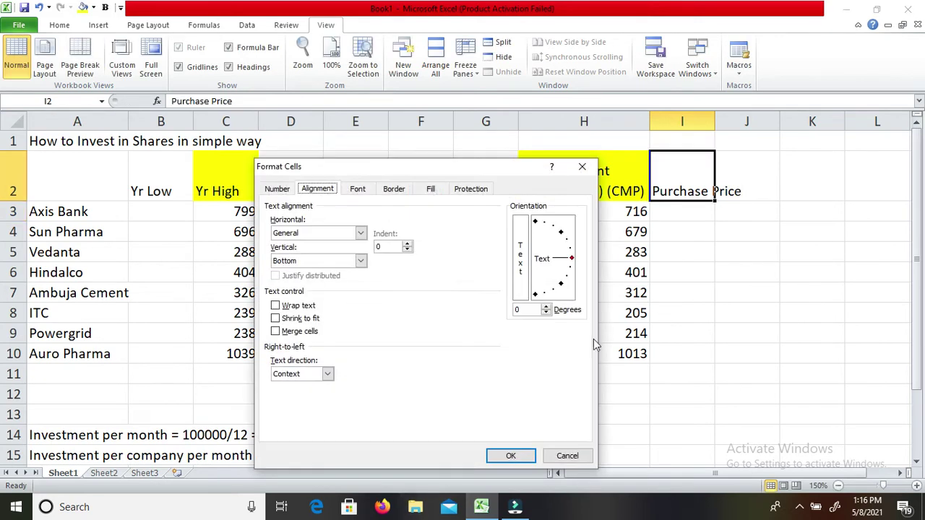
click(276, 306)
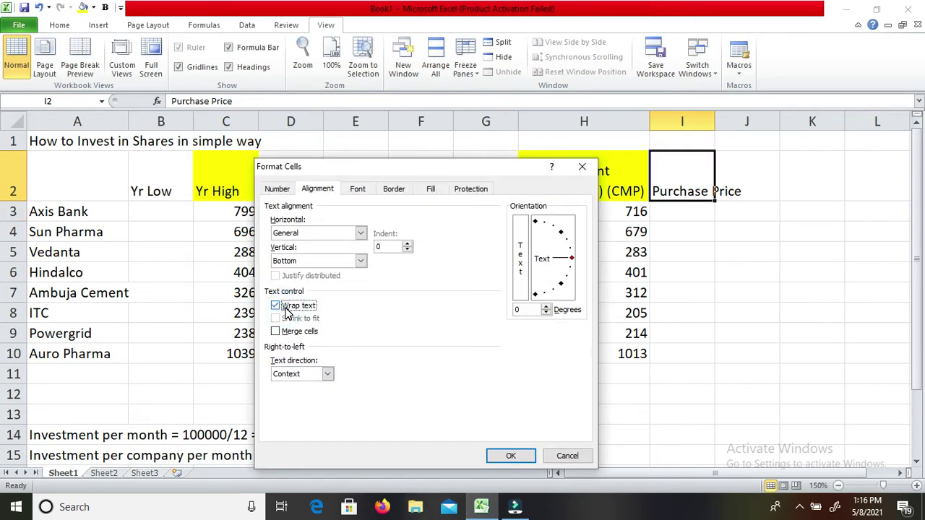
key(Return)
key(Return)
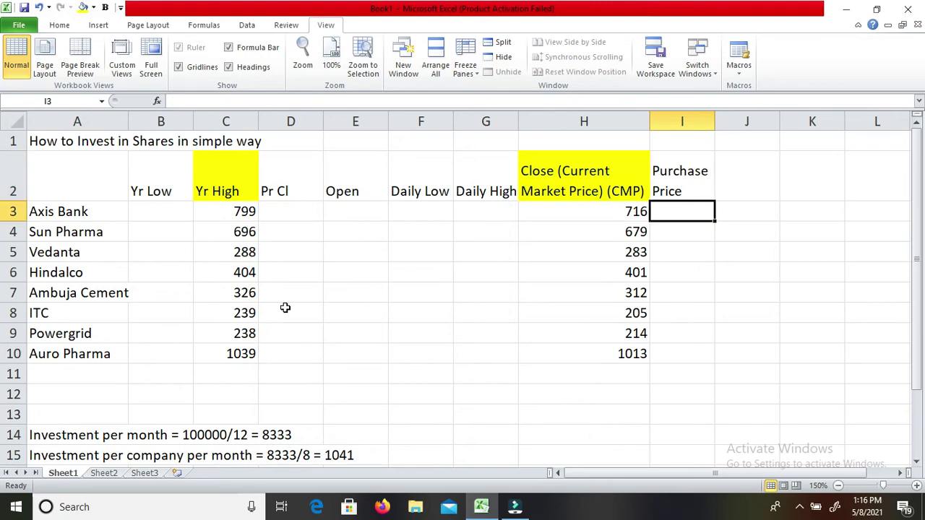
Extend the header to 'Purchase Price (-10%)' and autofit column I's width.
key(Left)
key(Left)
key(Left)
key(Left)
key(Left)
key(Left)
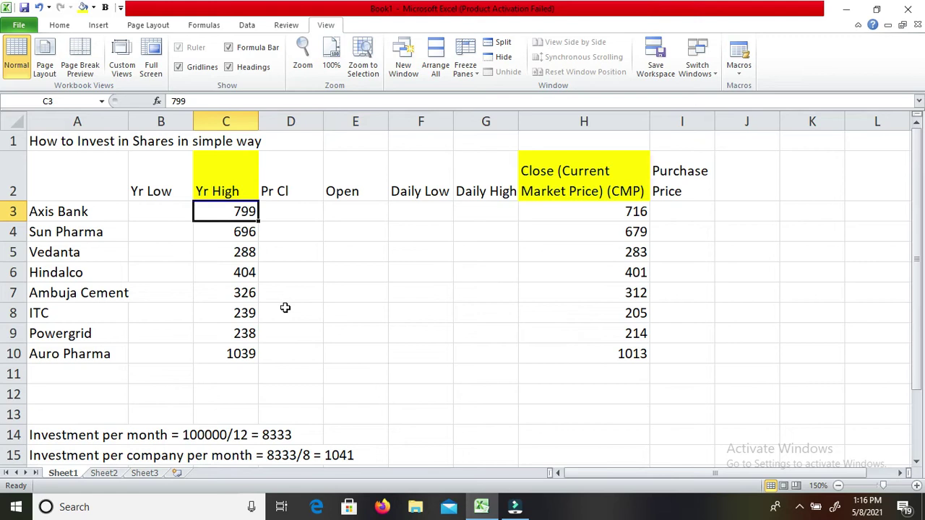
key(Down)
key(Down)
key(Down)
key(Down)
key(Down)
key(Down)
key(Down)
key(Up)
key(Up)
key(Up)
key(Up)
key(Up)
key(Up)
key(Up)
key(Up)
key(Right)
key(Right)
key(Right)
key(Right)
key(Right)
key(Right)
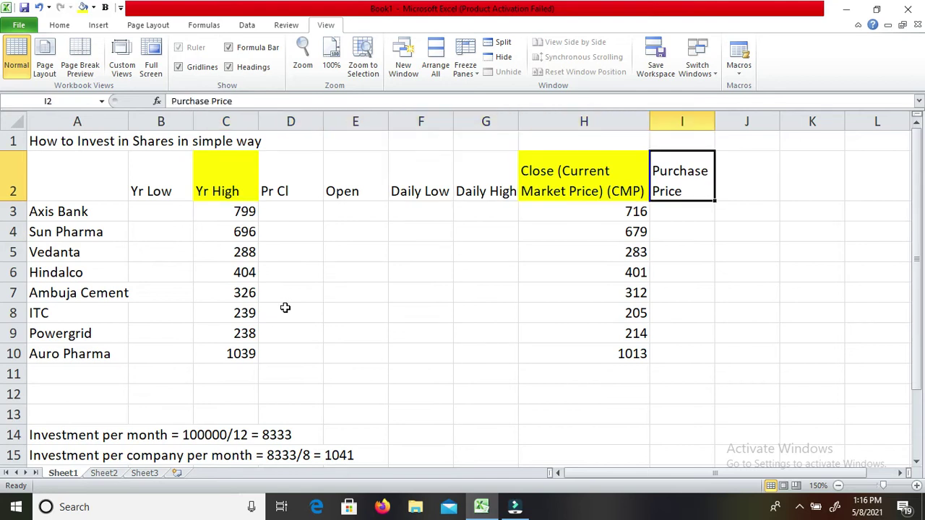
key(F2)
text((-10)
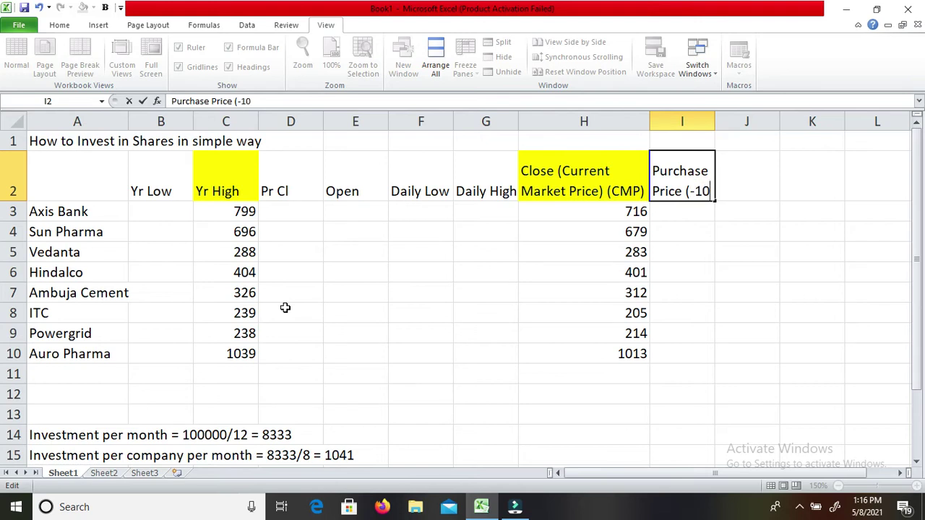
text(%))
key(Return)
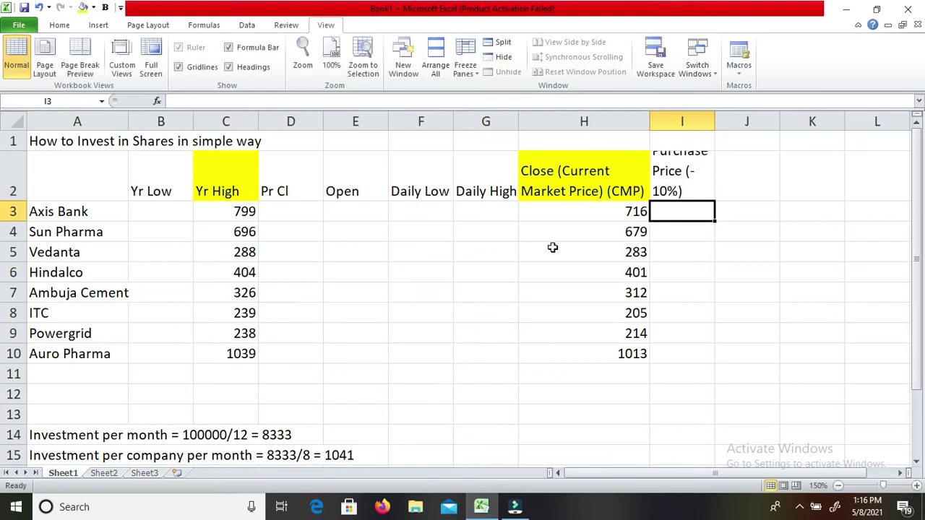
double_click(716, 118)
key(Left)
key(Left)
key(Left)
key(Left)
key(Left)
key(Left)
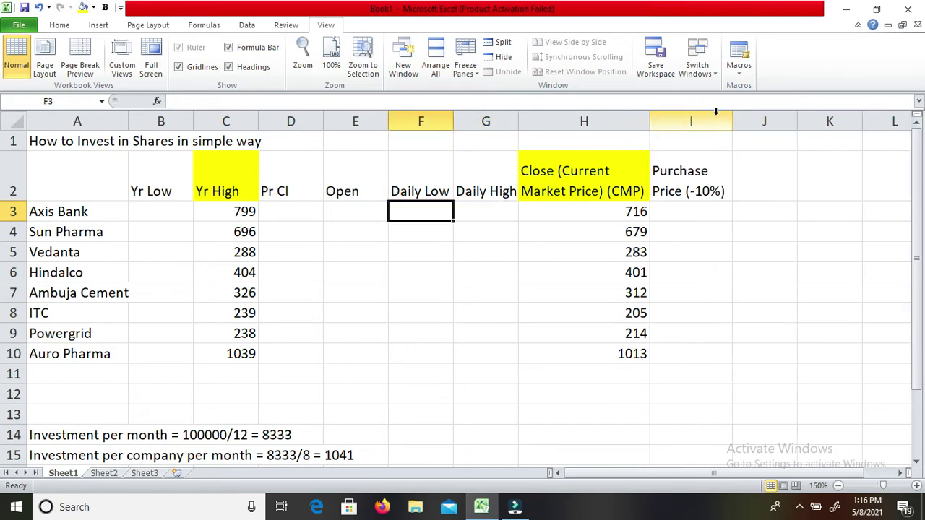
key(Right)
key(Right)
key(Right)
key(Right)
key(Right)
key(Right)
key(Right)
Set Axis Bank and Sun Pharma purchase prices to Yr High minus 80 and 70 (719, 626).
key(Left)
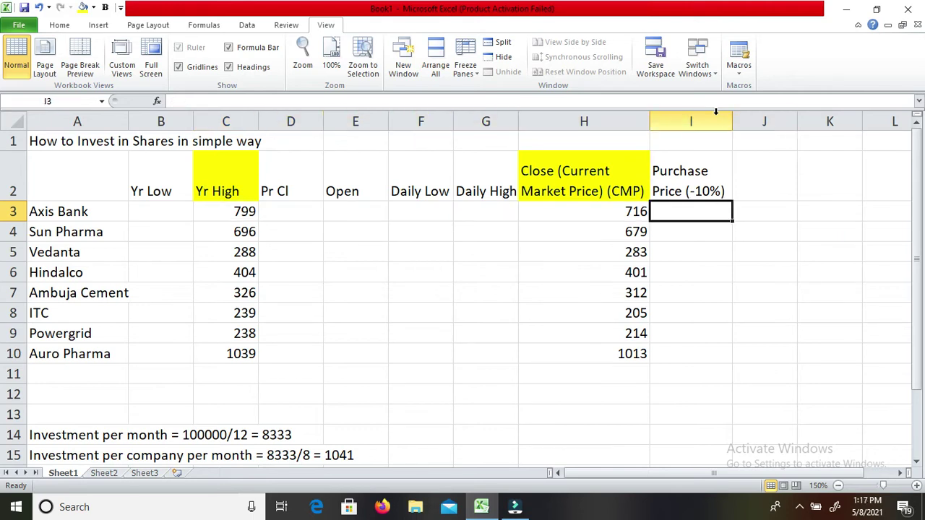
text(=)
key(Left)
key(Left)
key(Left)
key(Left)
key(Left)
key(Left)
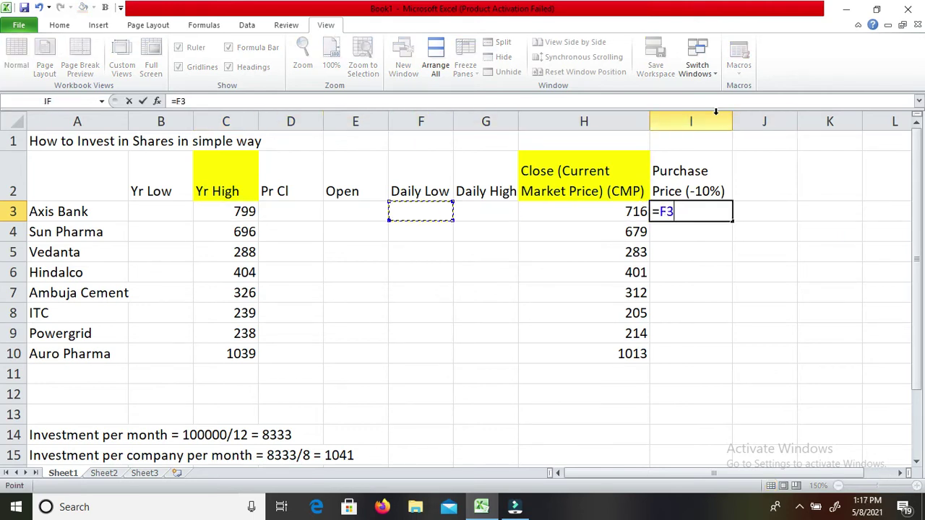
text(-80)
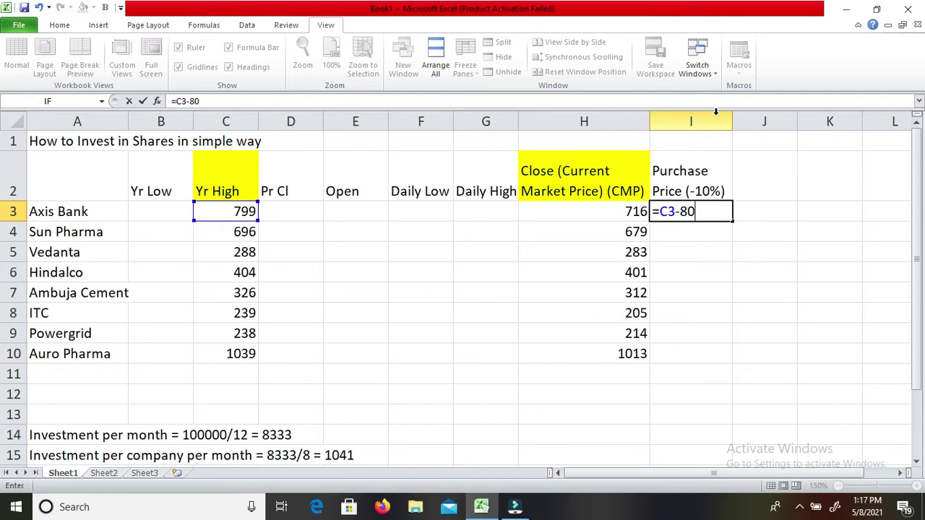
key(Return)
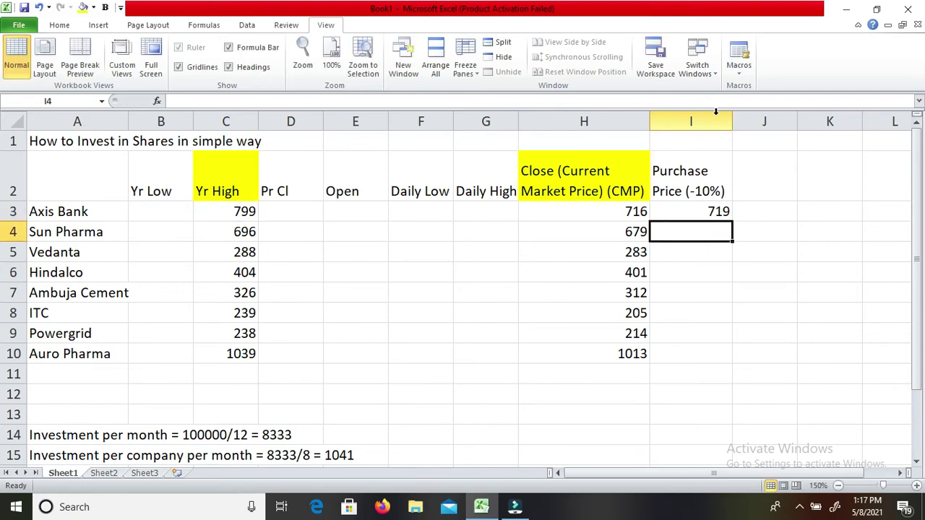
text(=)
key(Left)
key(Left)
key(Left)
key(Left)
key(Left)
key(Left)
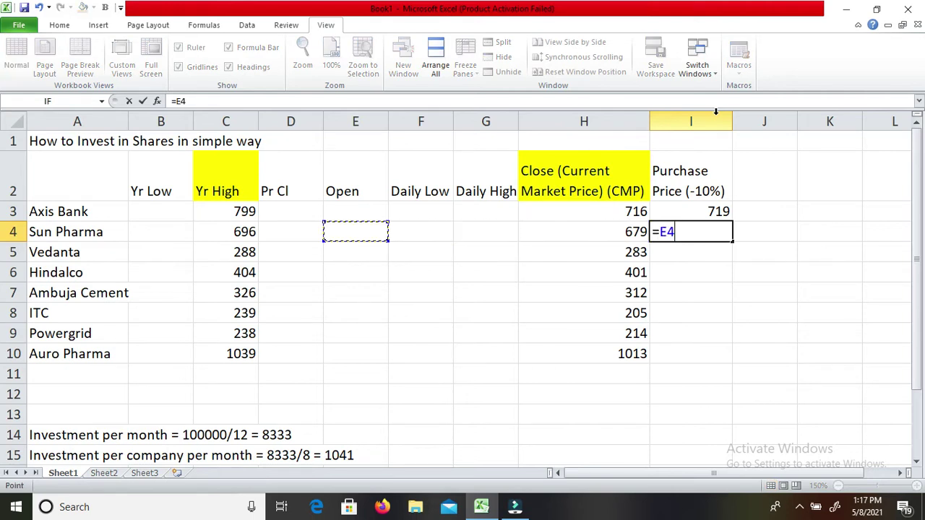
text(-70)
key(Return)
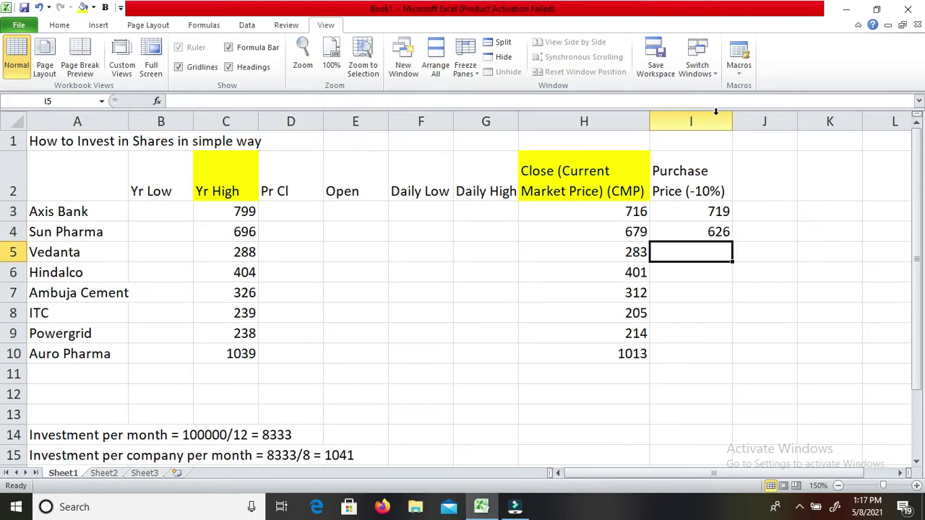
Set Vedanta, Hindalco and Ambuja Cement purchase prices to Yr High minus 29, 41 and 33.
text(=)
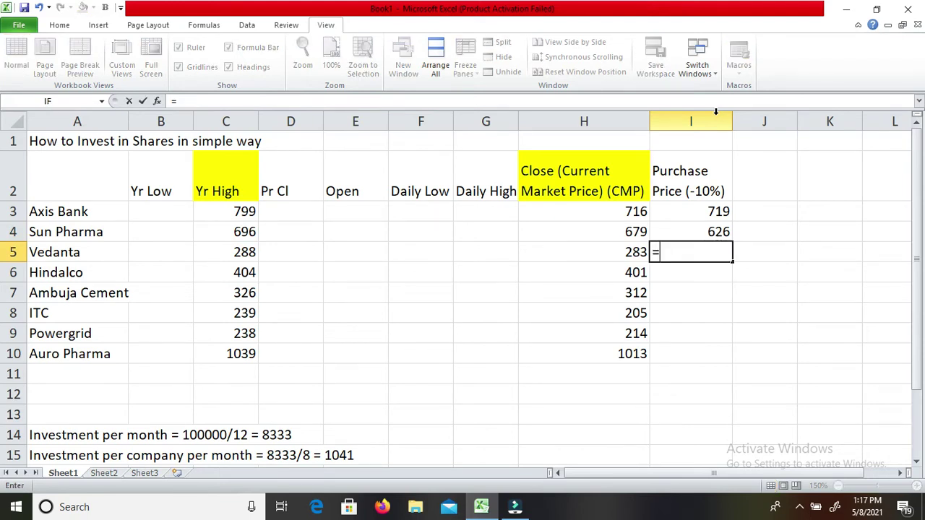
key(Left)
key(Left)
key(Left)
key(Left)
key(Left)
key(Left)
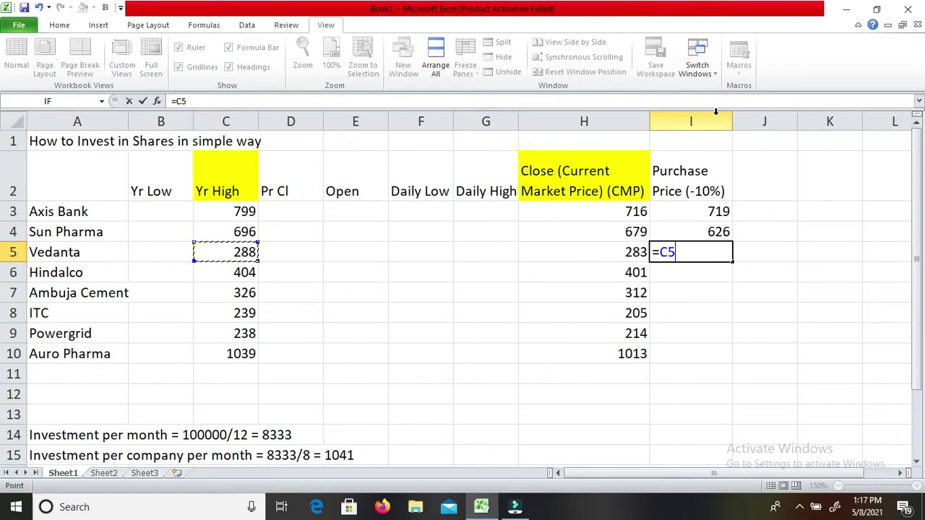
text(-29)
key(Return)
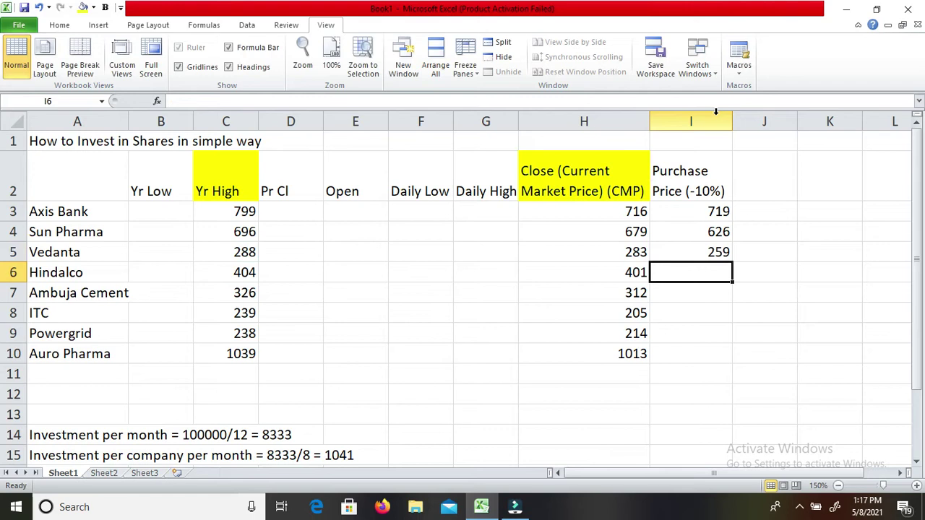
text(=)
key(Left)
key(Left)
key(Left)
key(Left)
key(Left)
key(Left)
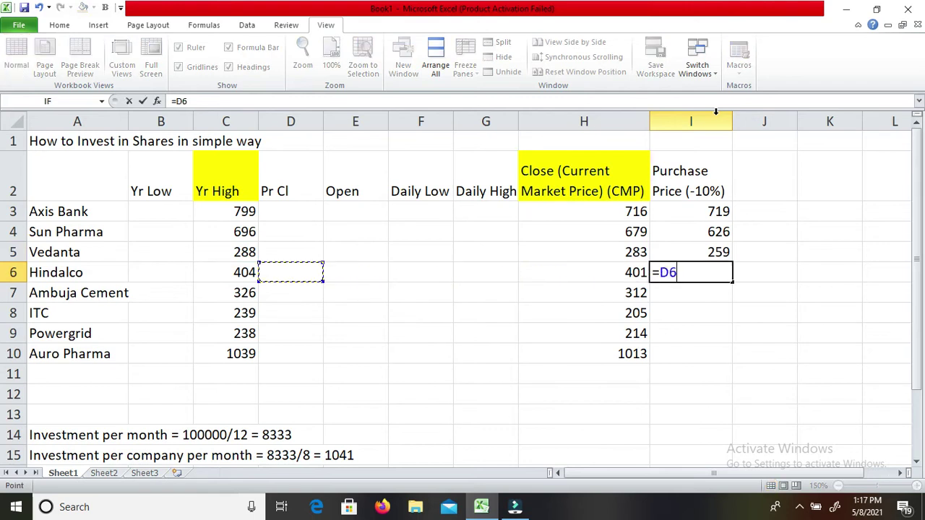
text(-41)
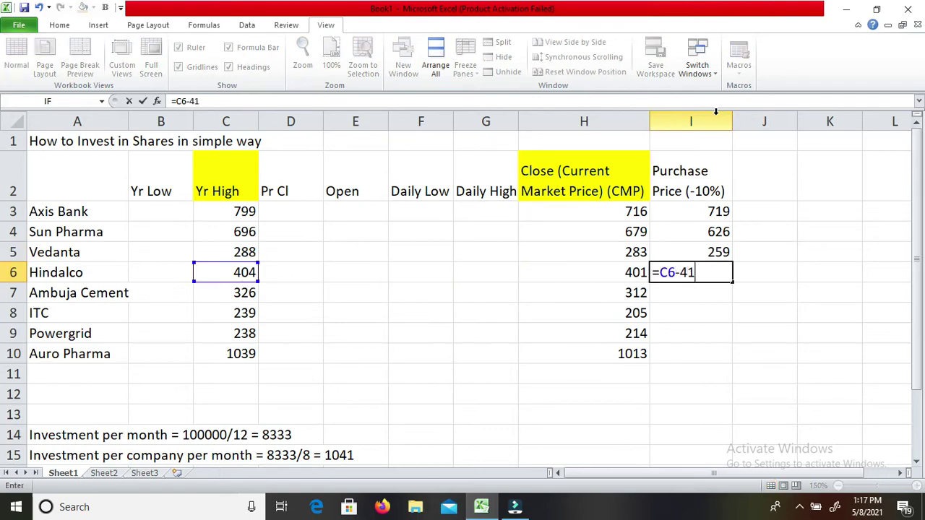
key(Return)
text(=)
key(Left)
key(Left)
key(Left)
key(Left)
key(Left)
key(Left)
text(-)
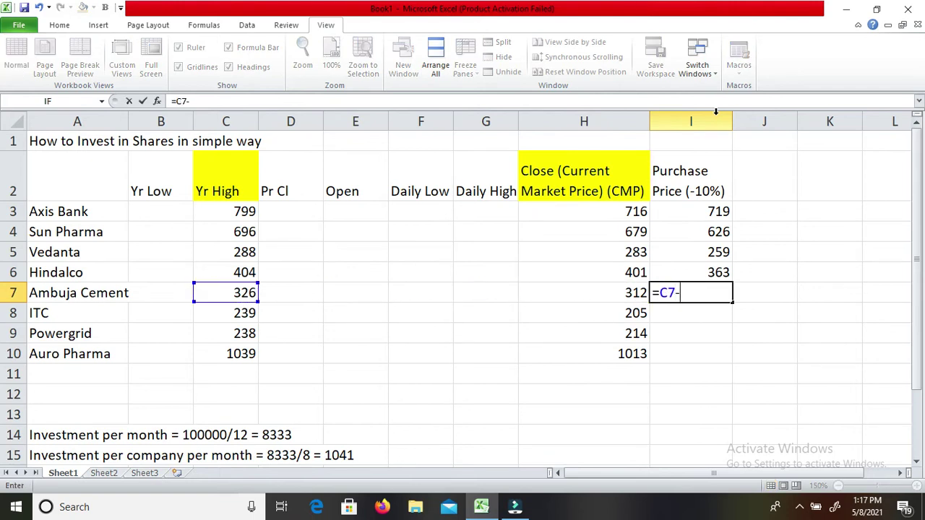
text(33)
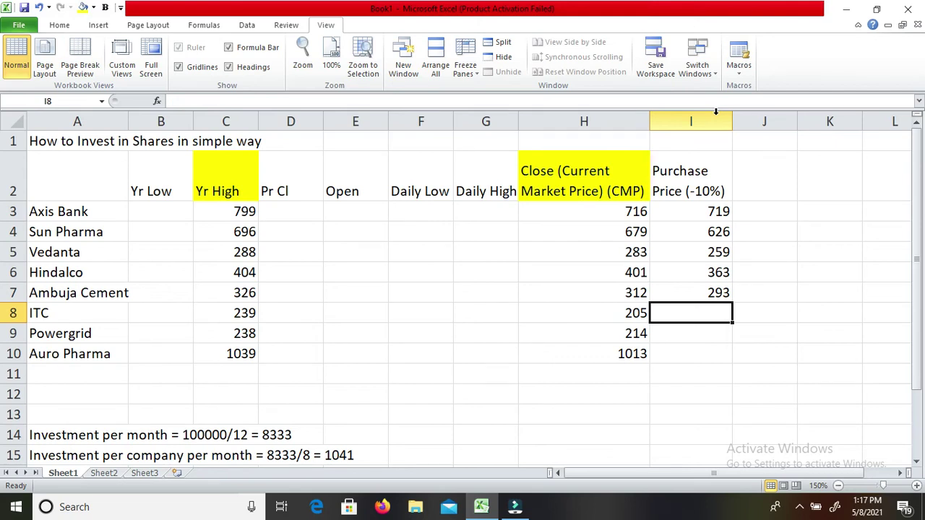
Set ITC, Powergrid and Auro Pharma purchase prices to Yr High minus 24, 24 and 104.
text(=)
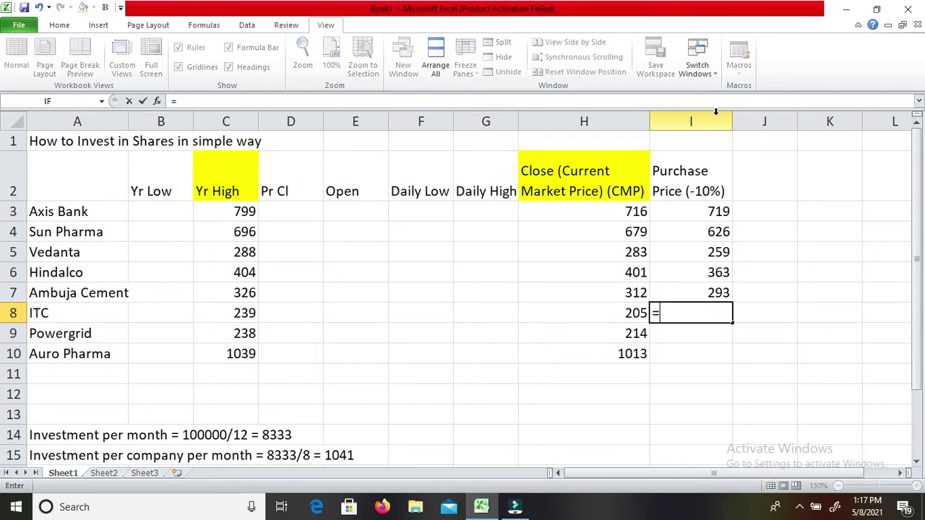
key(Left)
key(Left)
key(Left)
key(Left)
key(Left)
key(Left)
text(-24)
key(Return)
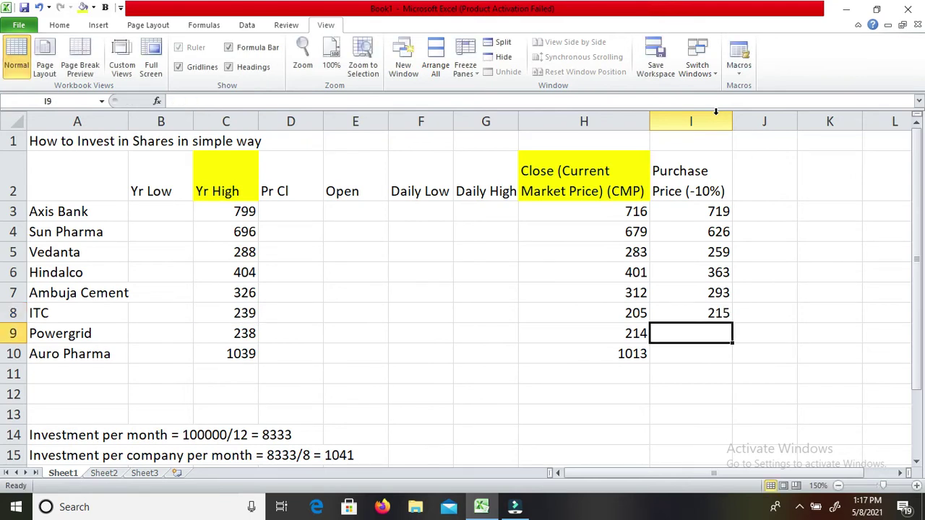
text(=)
key(Left)
key(Left)
key(Left)
key(Left)
key(Left)
key(Left)
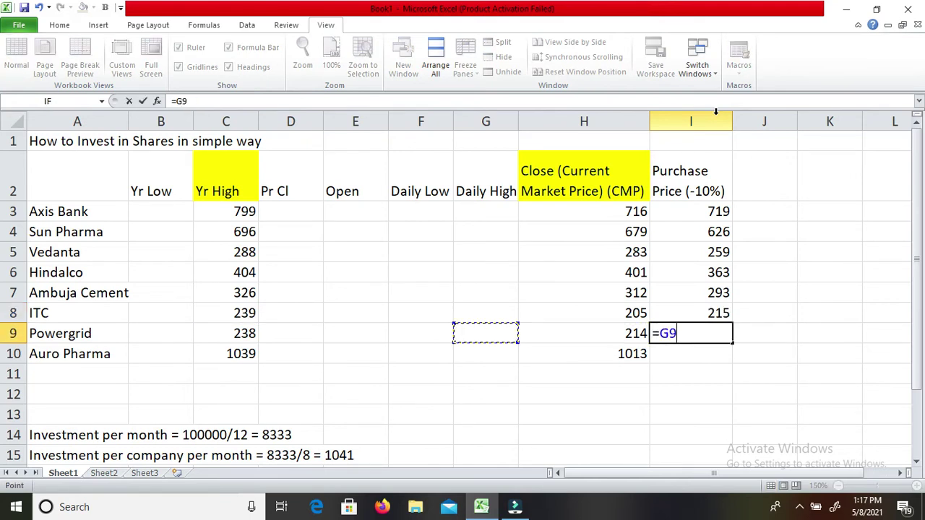
text(-24)
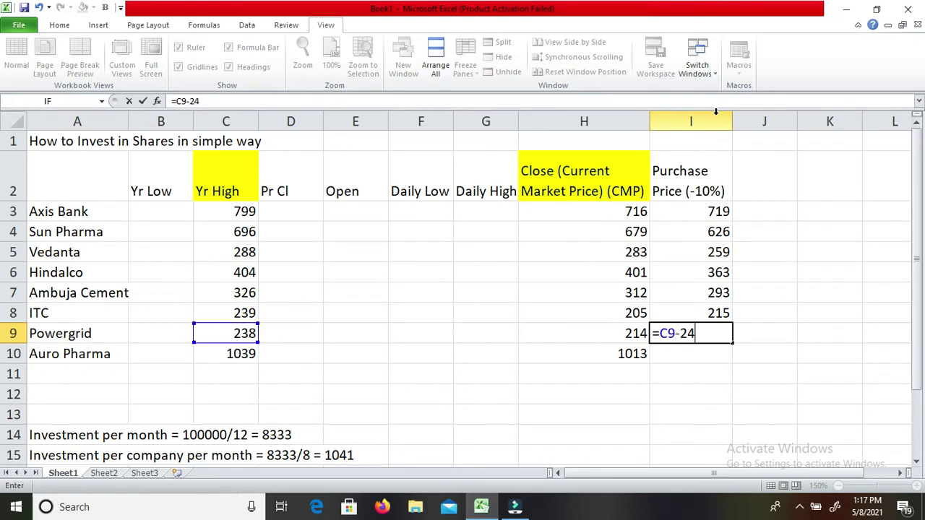
key(Return)
text(=)
key(Left)
key(Left)
key(Left)
key(Left)
key(Left)
key(Left)
text(-104)
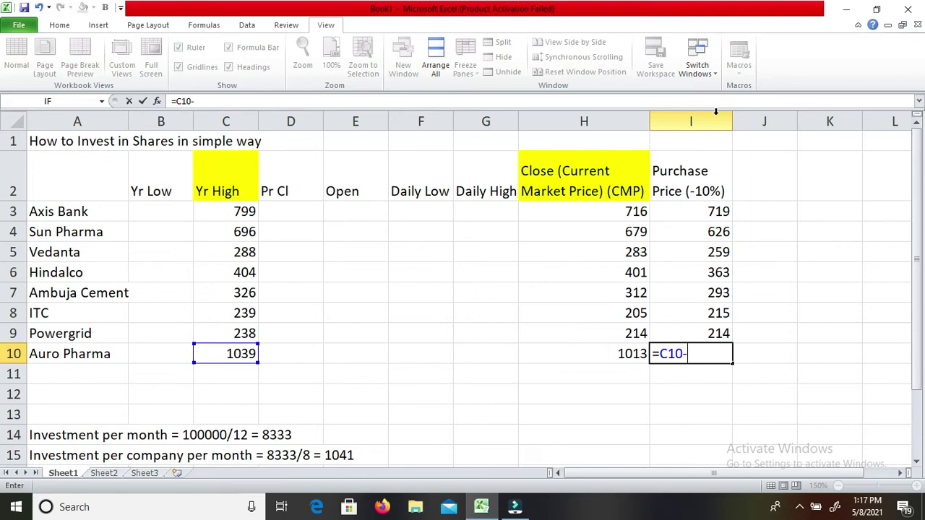
key(Return)
key(Up)
key(Up)
key(Up)
key(Up)
key(Up)
key(Up)
key(Up)
key(Up)
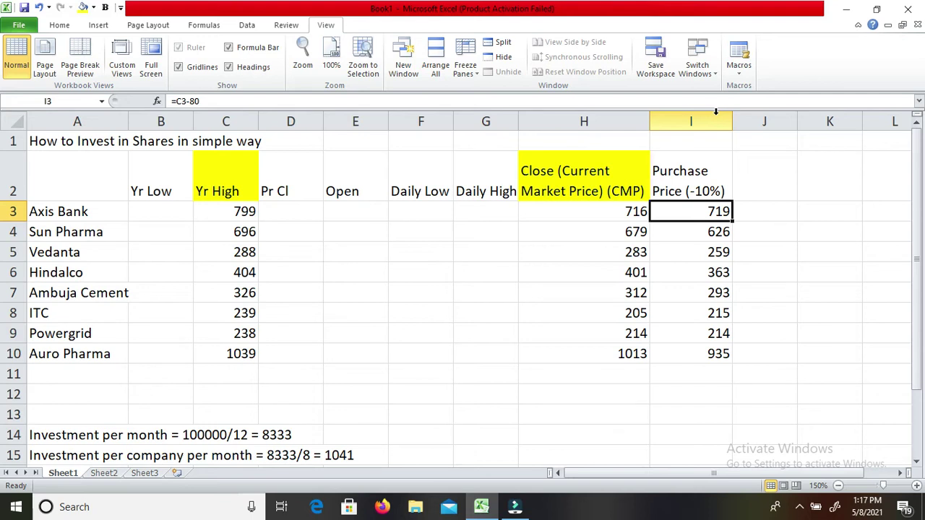
key(Down)
key(Up)
key(Down)
key(Down)
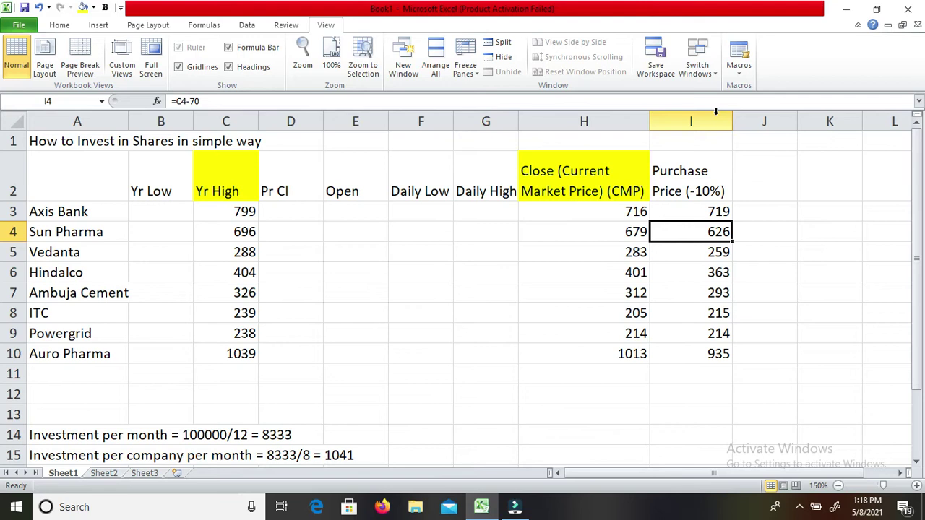
key(Down)
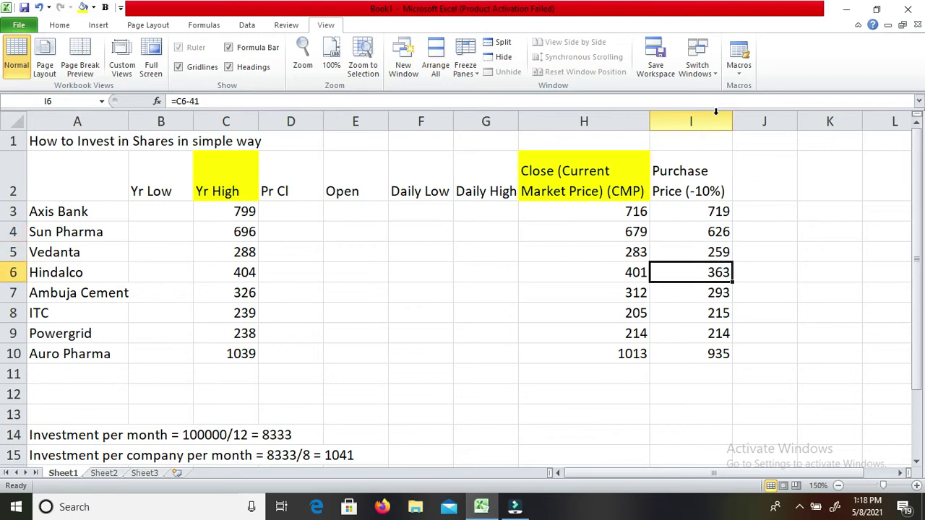
key(Down)
key(Down)
key(Up)
key(Down)
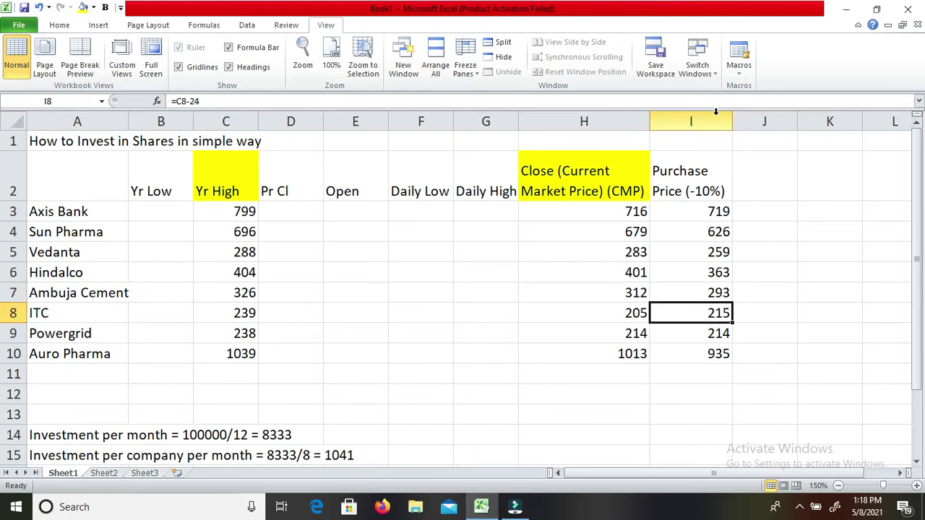
key(Up)
key(Down)
key(Down)
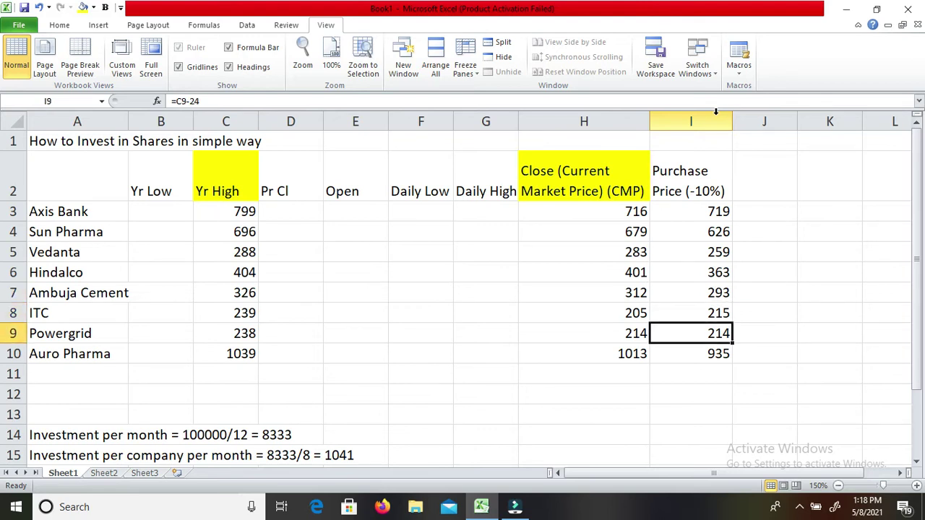
key(Down)
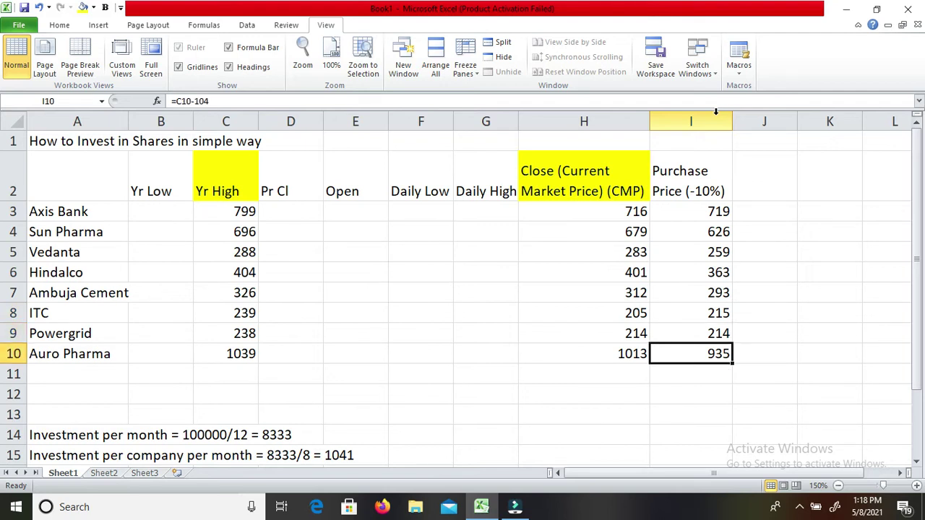
key(Up)
key(Up)
key(Up)
key(Up)
key(Up)
key(Up)
key(Up)
key(Up)
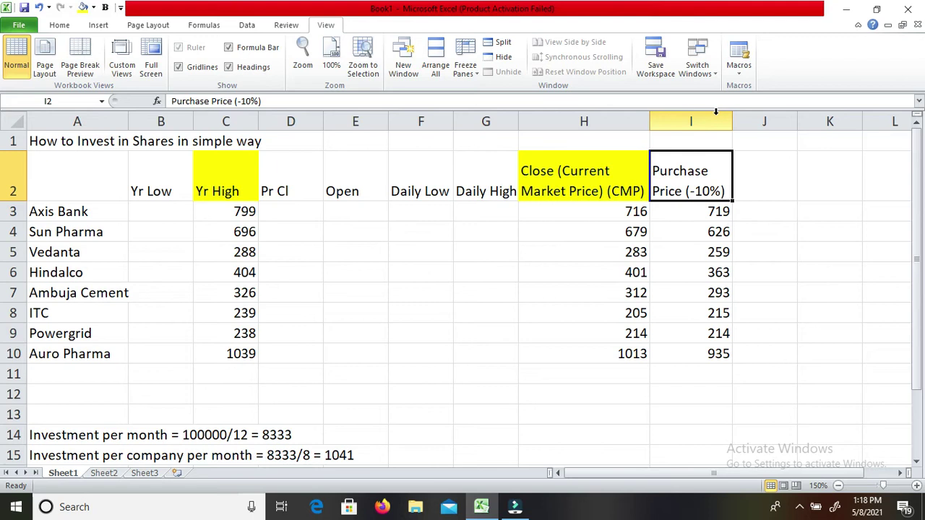
key(Down)
key(Right)
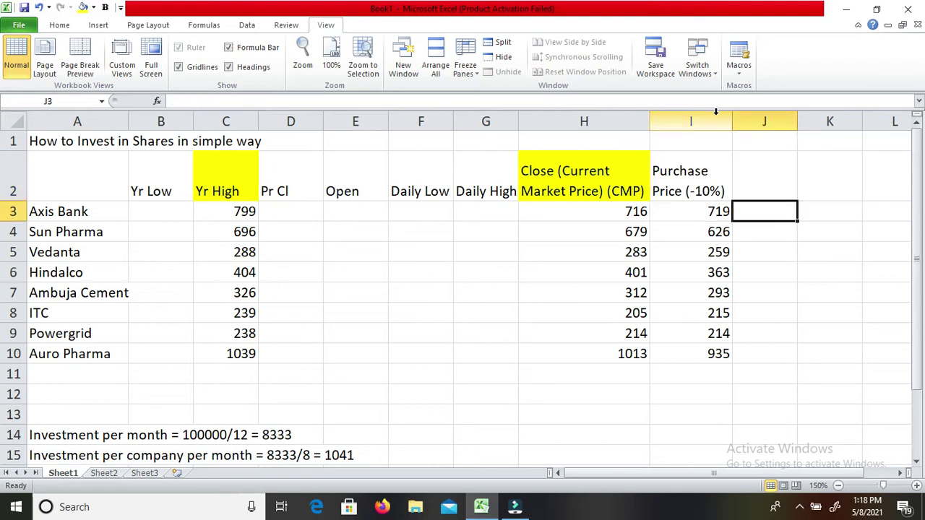
key(Left)
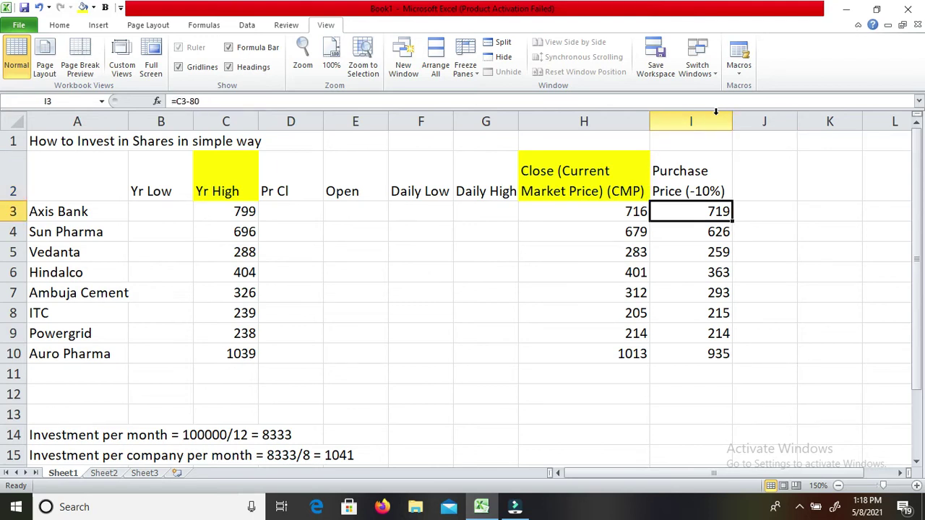
key(Down)
key(Down)
key(Down)
key(Down)
key(Down)
key(Down)
key(Down)
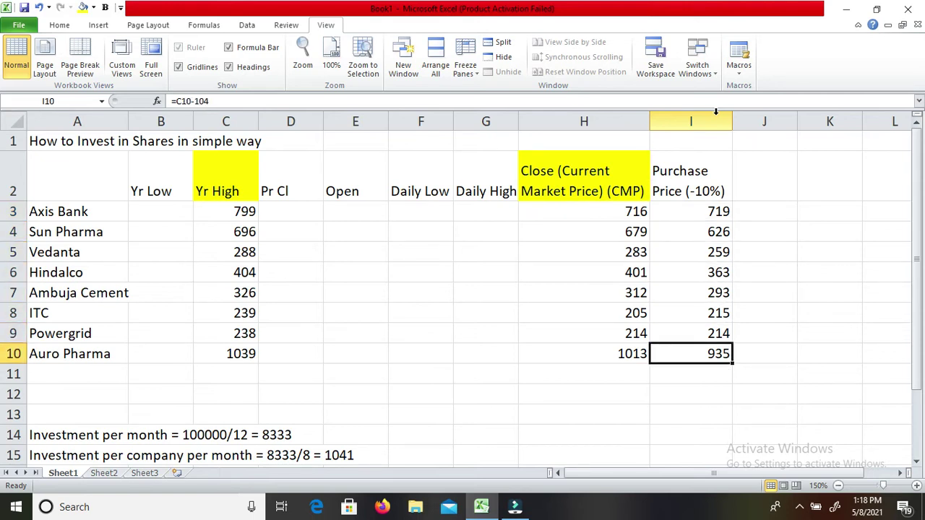
key(Up)
key(Up)
key(Up)
key(Up)
key(Up)
key(Up)
key(Up)
key(Up)
Add the heading 'Quantity' to column J in cell J2.
key(Right)
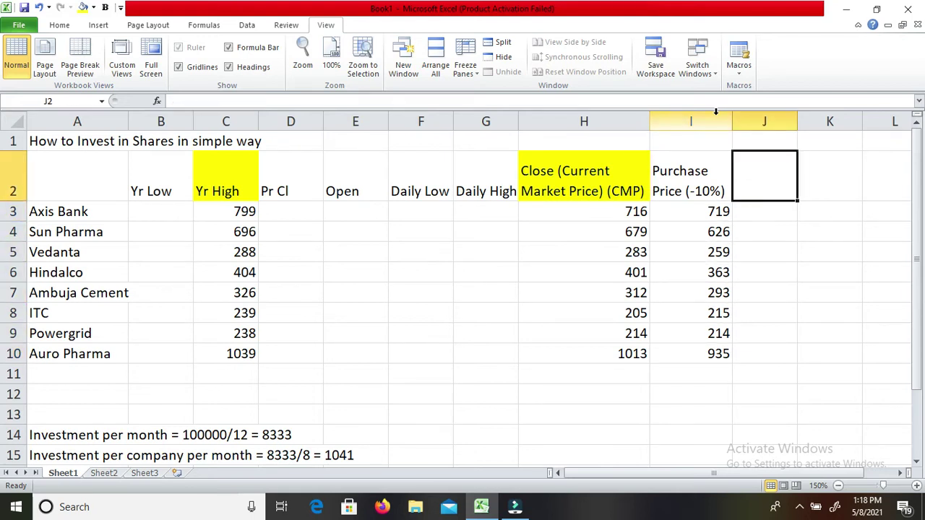
text(Quan)
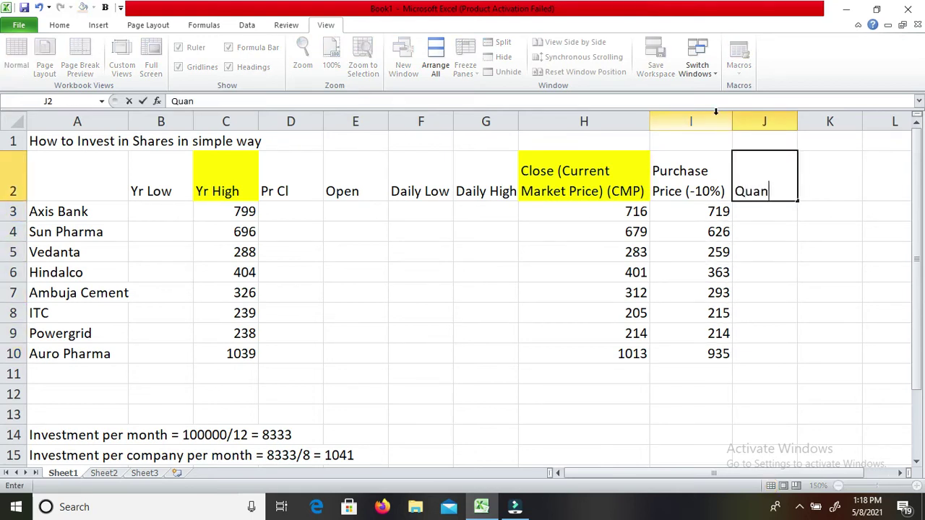
text(tity)
key(Return)
key(Return)
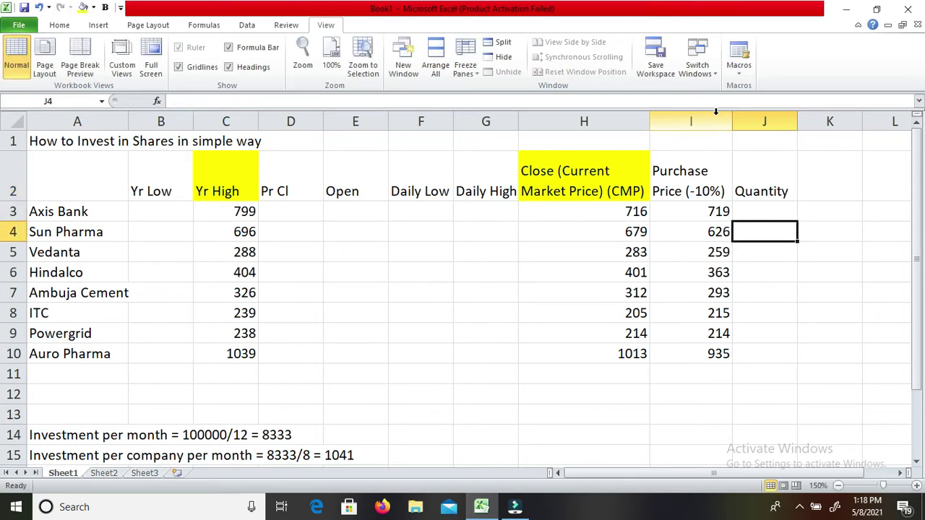
key(Up)
key(Right)
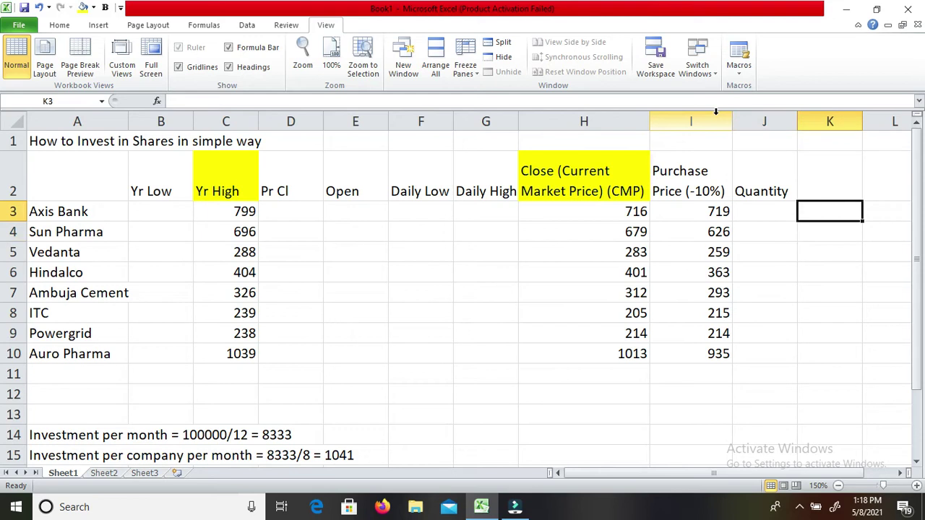
Review the per-company investment figure of 1041 below the table and return to the purchase prices.
key(Down)
key(Down)
key(Down)
key(Down)
key(Down)
key(Down)
key(Down)
key(Down)
key(Down)
key(Down)
key(Down)
key(Down)
key(Down)
key(Left)
key(Home)
key(Up)
key(Right)
key(Right)
key(Right)
key(Right)
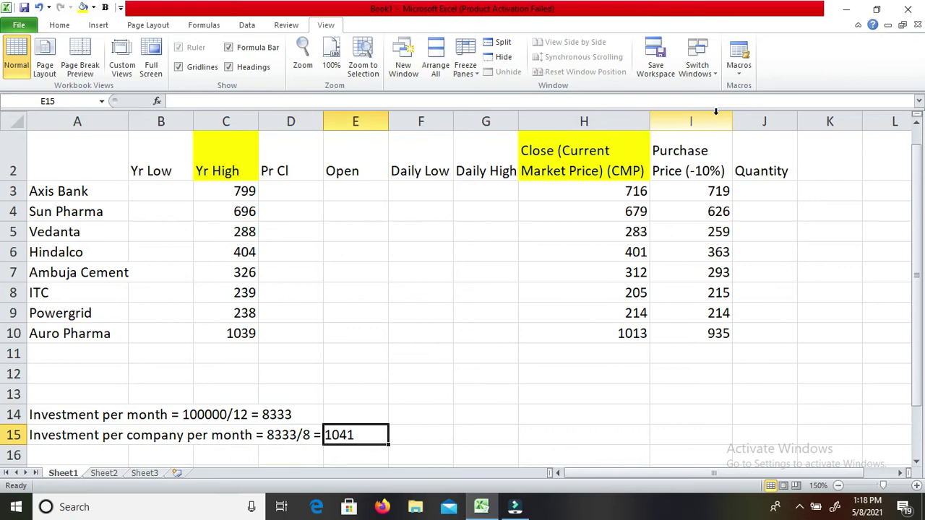
key(Up)
key(Right)
key(Right)
key(Right)
key(Right)
key(Up)
key(Up)
key(Up)
key(Up)
key(Up)
key(Up)
key(Up)
key(Up)
key(Up)
key(Up)
key(Up)
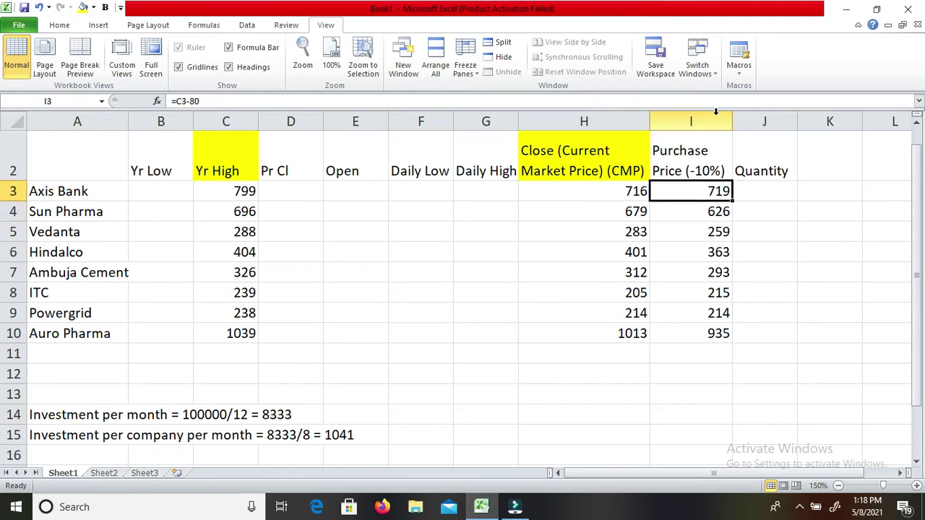
Enter a quantity of 1 for Axis Bank in J3 and 1 for Sun Pharma in J4.
key(Right)
text(1)
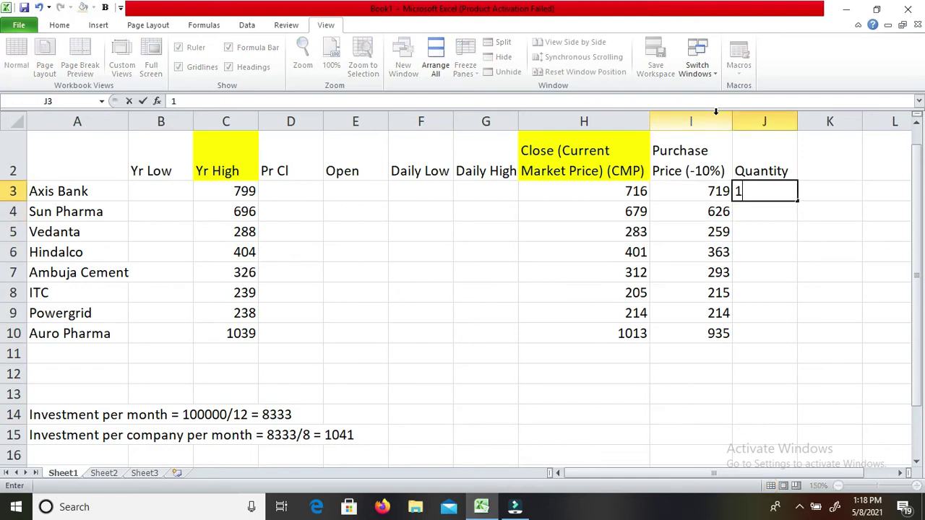
key(Return)
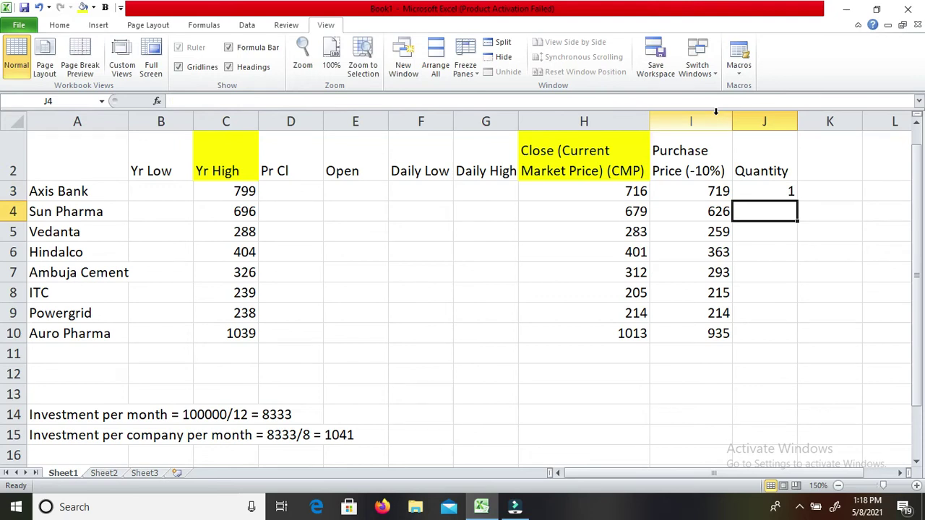
text(1)
key(Return)
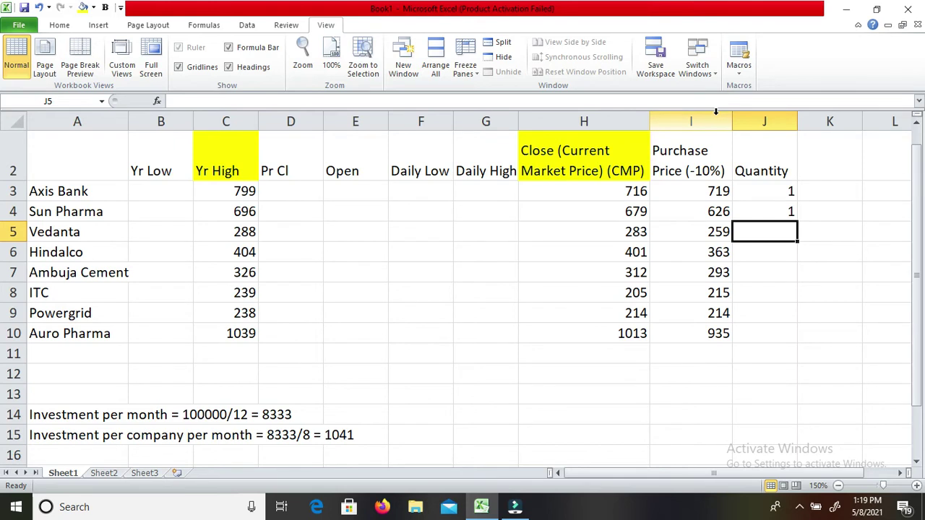
Compute 1041/259 and 1041/363, then enter whole quantities 4 for Vedanta and 3 for Hindalco.
text(=)
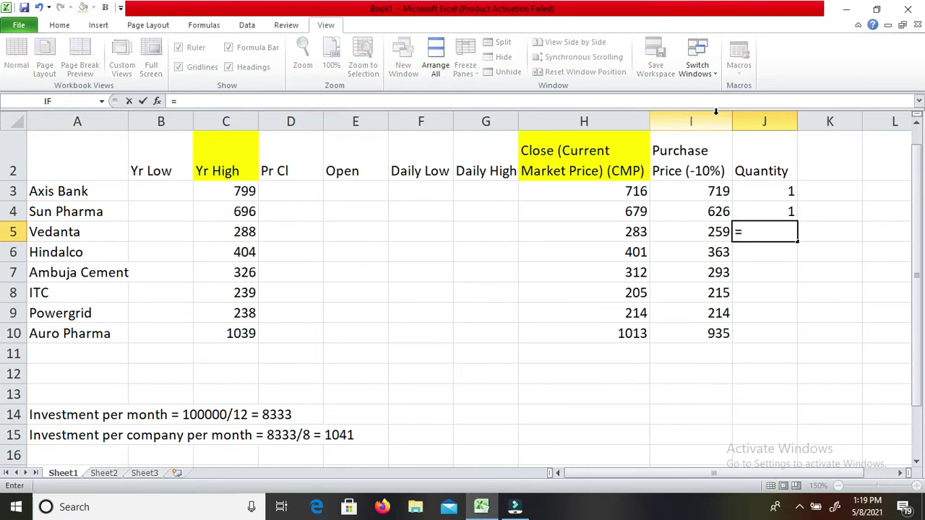
text(1041/259)
key(Return)
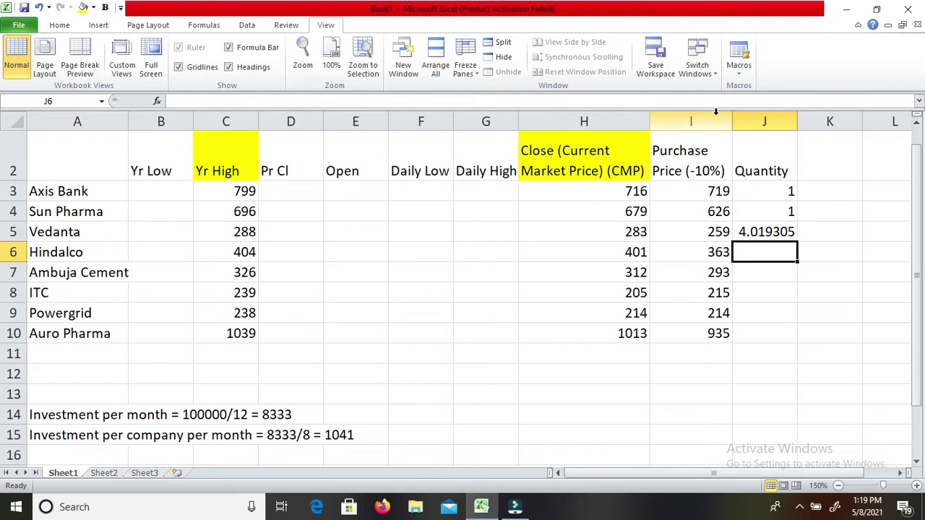
key(Up)
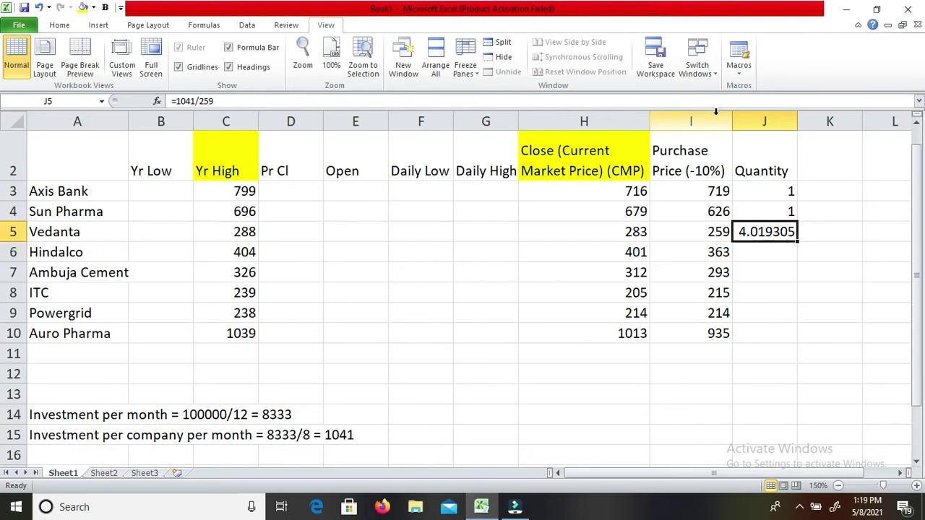
text(4)
key(Return)
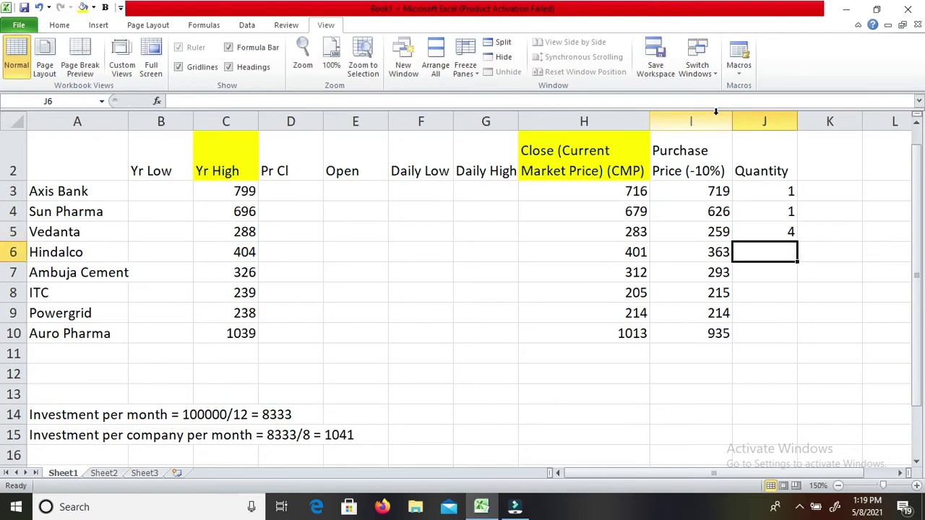
text(=1041)
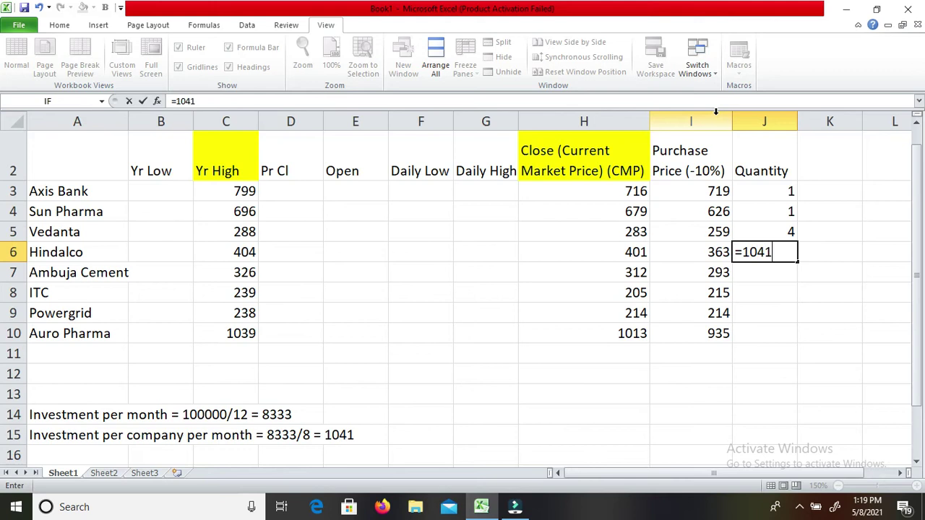
text(/363)
key(Return)
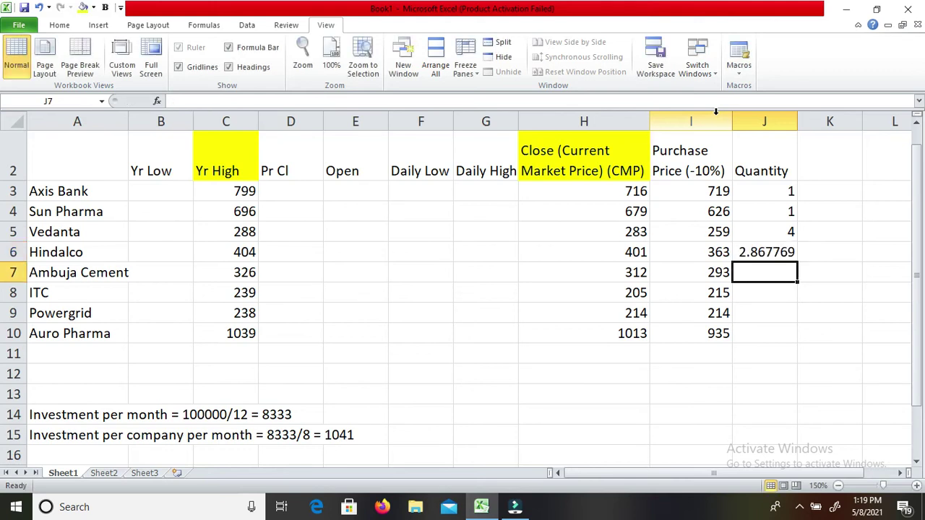
key(Up)
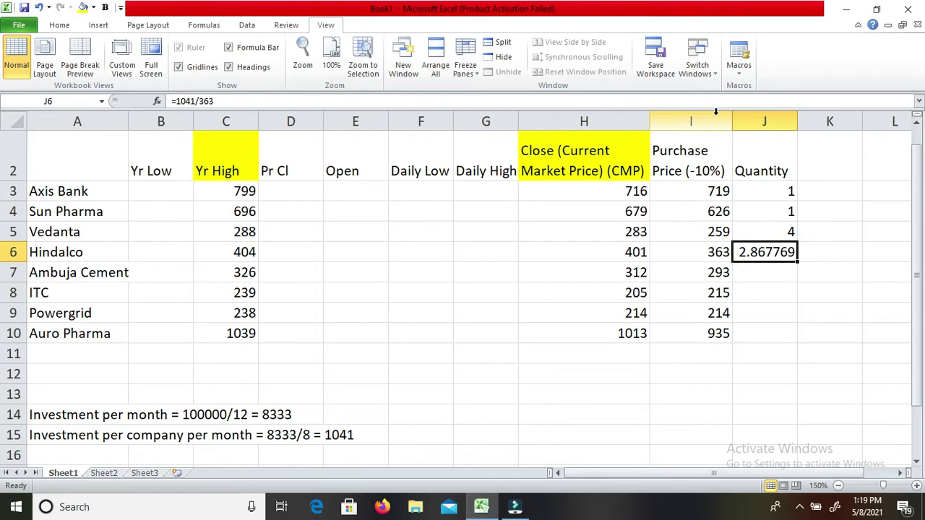
text(3)
key(Return)
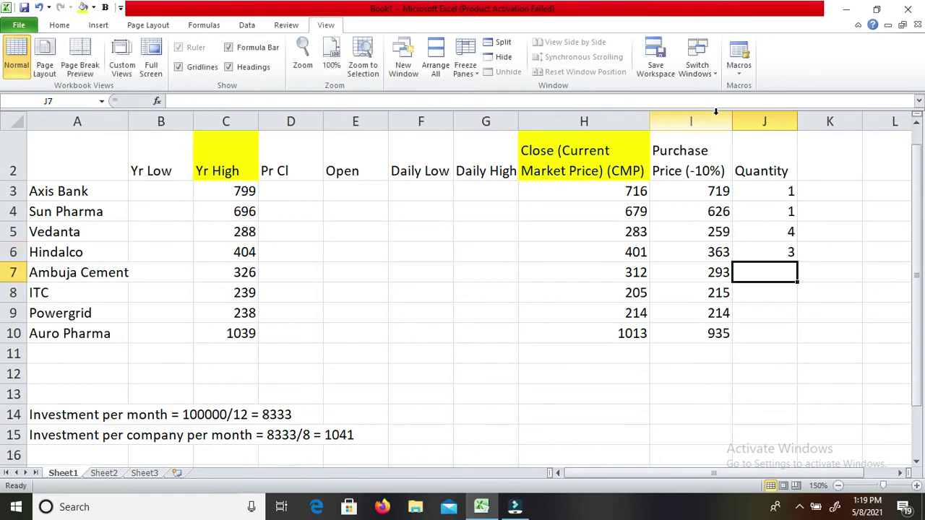
Compute 1041/293 and 1041/215, then enter whole quantities 4 for Ambuja Cement and 5 for ITC.
text(=)
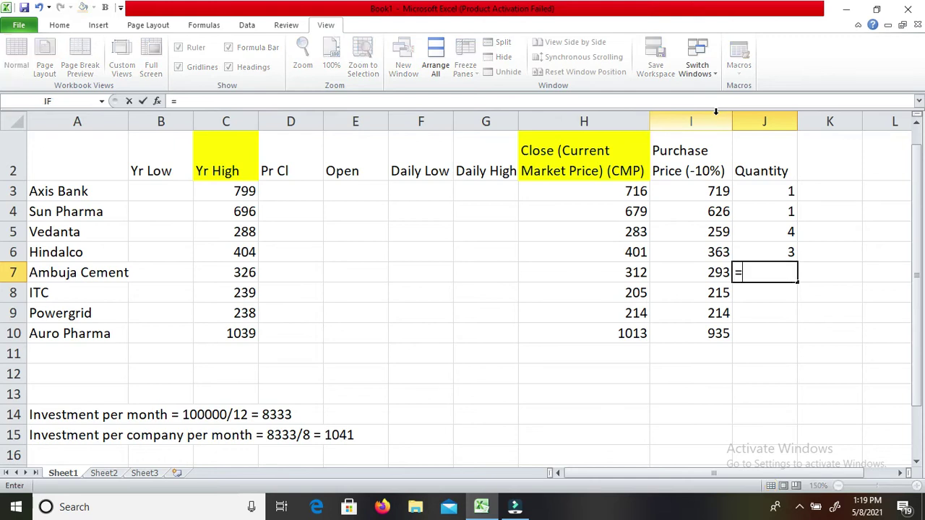
text(1041/293)
key(Return)
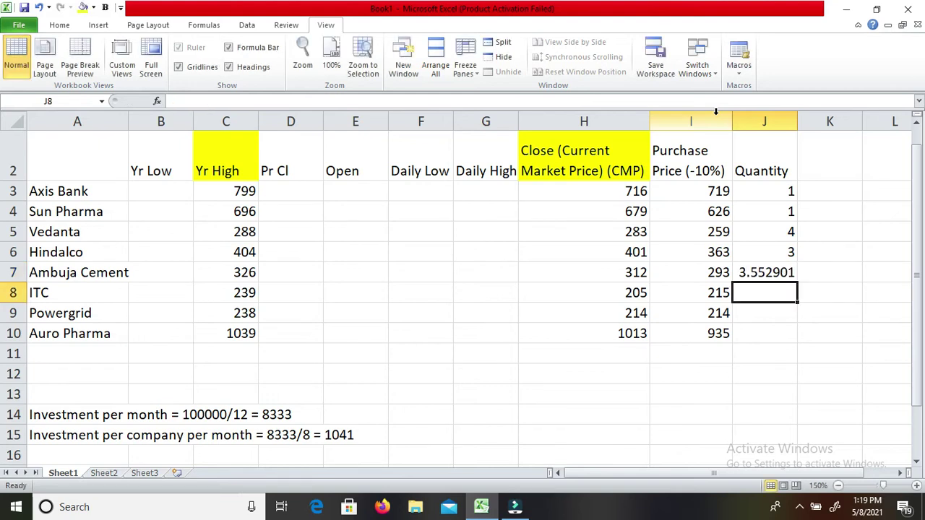
key(Up)
text(4)
key(Return)
text(=10)
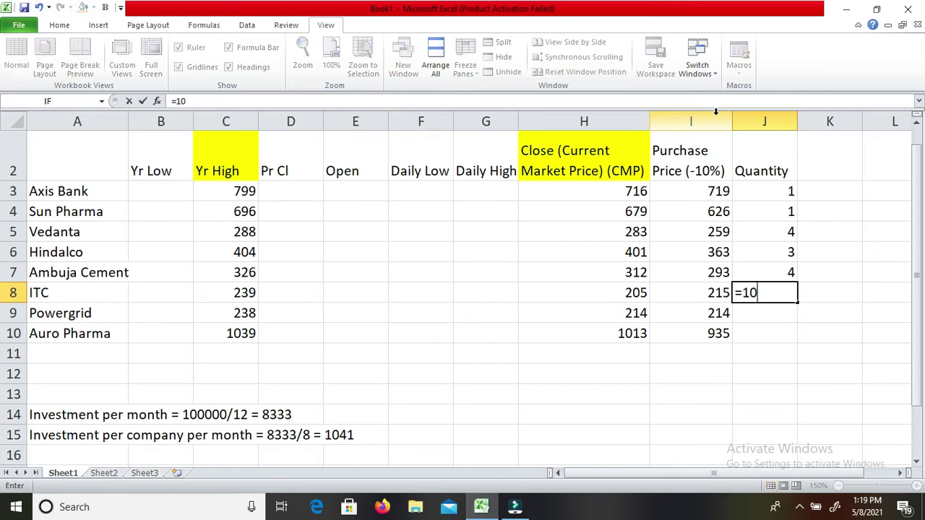
text(41/215)
key(Return)
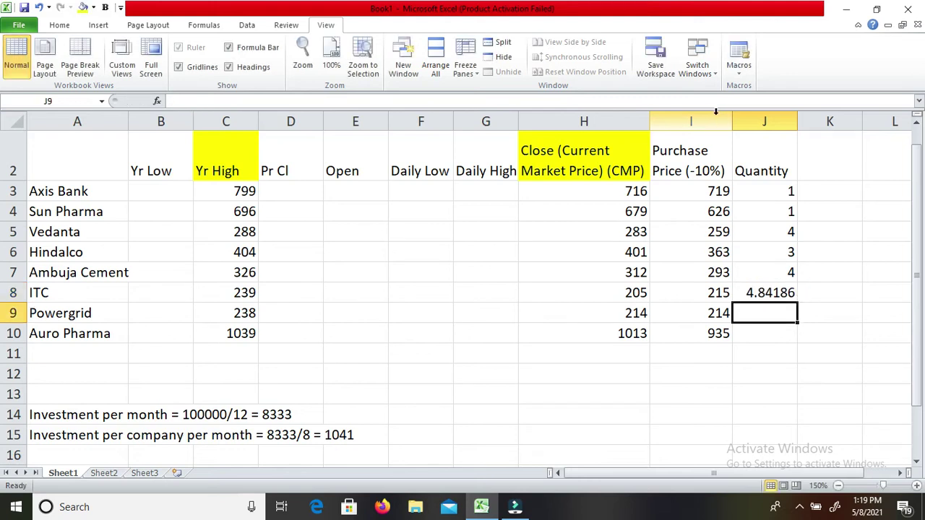
key(Up)
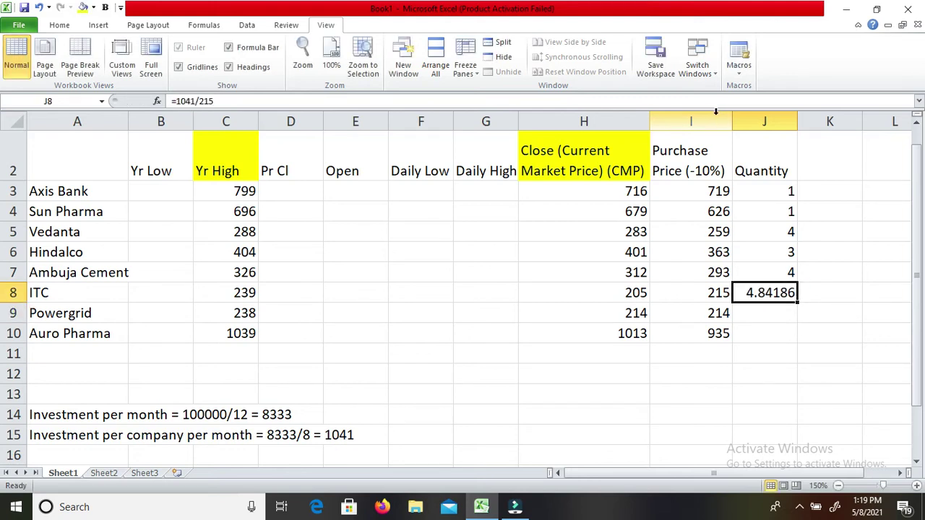
text(5)
key(Return)
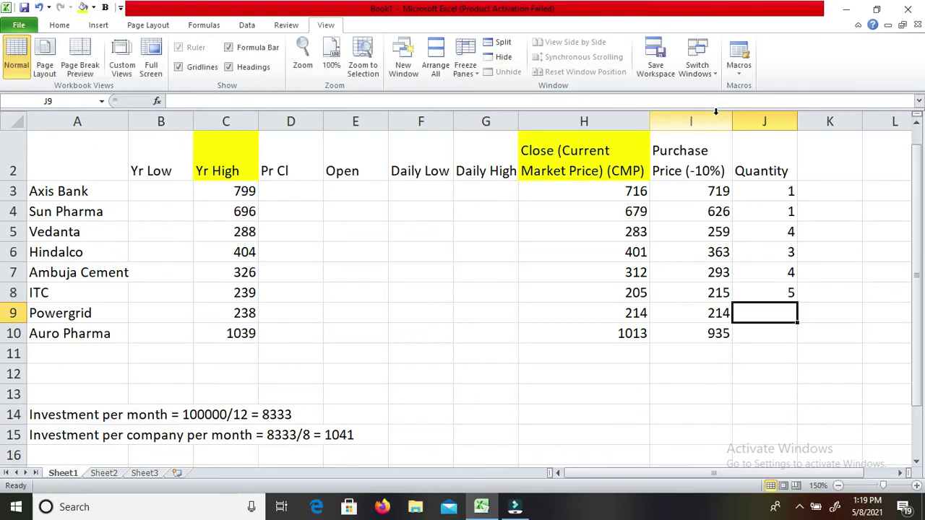
Compute 1041/214 and set Powergrid's quantity to 5, then Auro Pharma's to 1.
text(=)
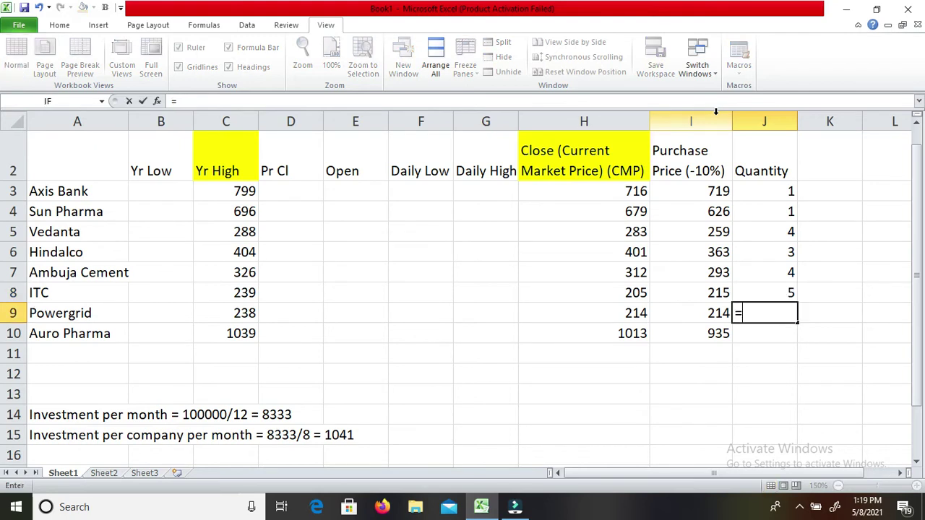
text(1041/214)
key(Return)
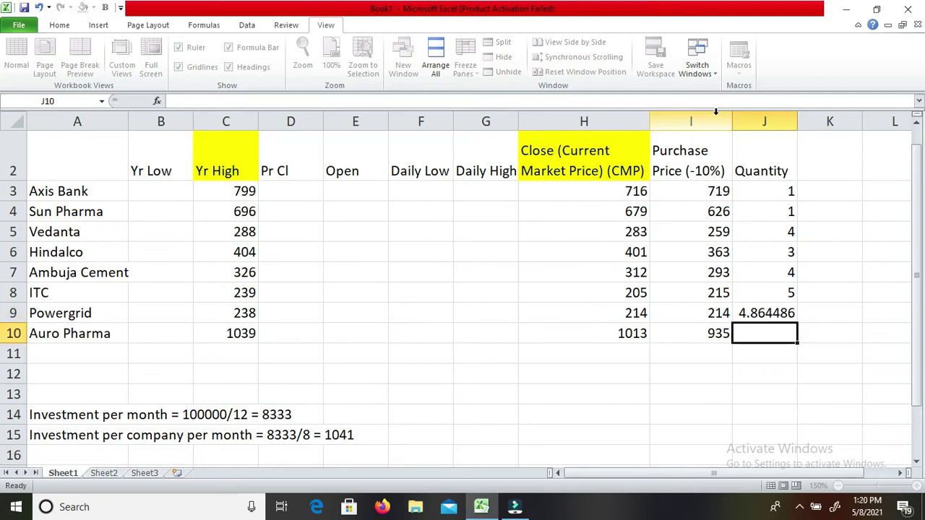
key(Up)
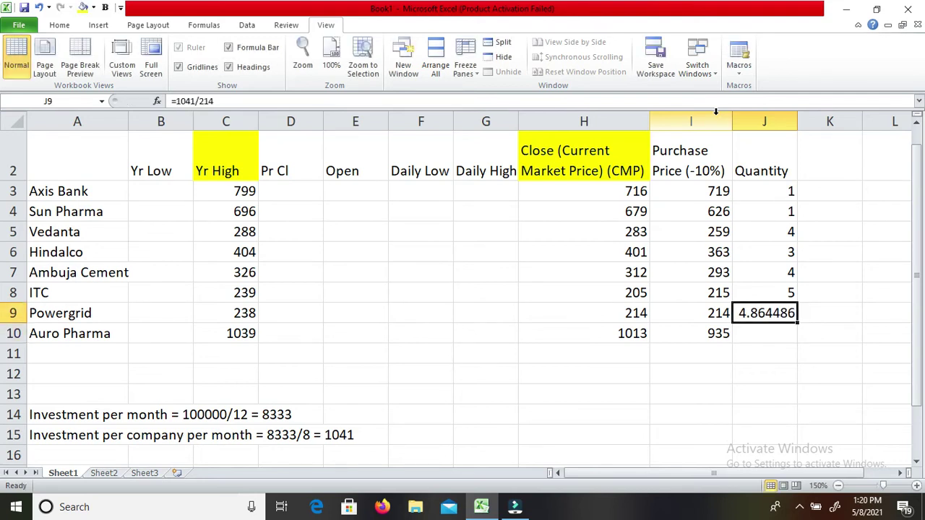
text(5)
key(Return)
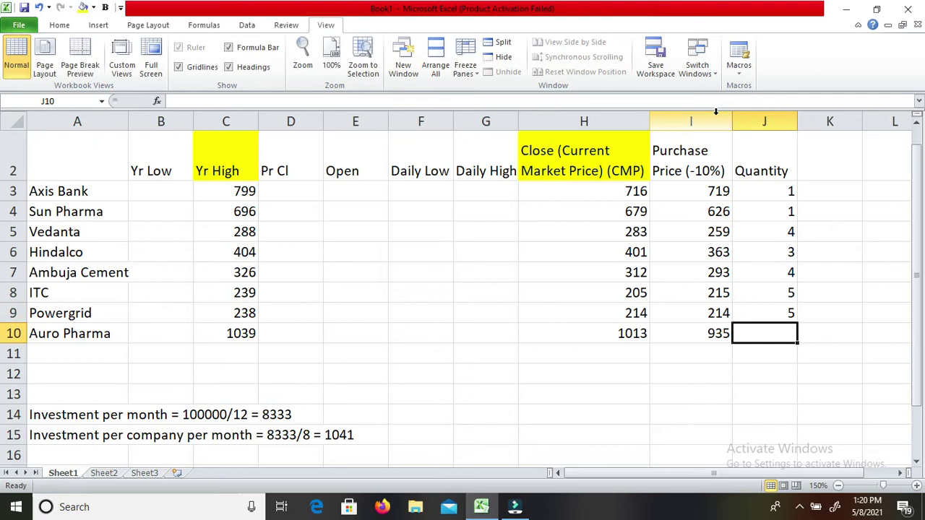
text(1)
key(Return)
key(Up)
key(Up)
key(Up)
key(Up)
key(Up)
key(Up)
key(Up)
key(Up)
key(Down)
key(Down)
key(Down)
key(Up)
key(Up)
key(Up)
key(Right)
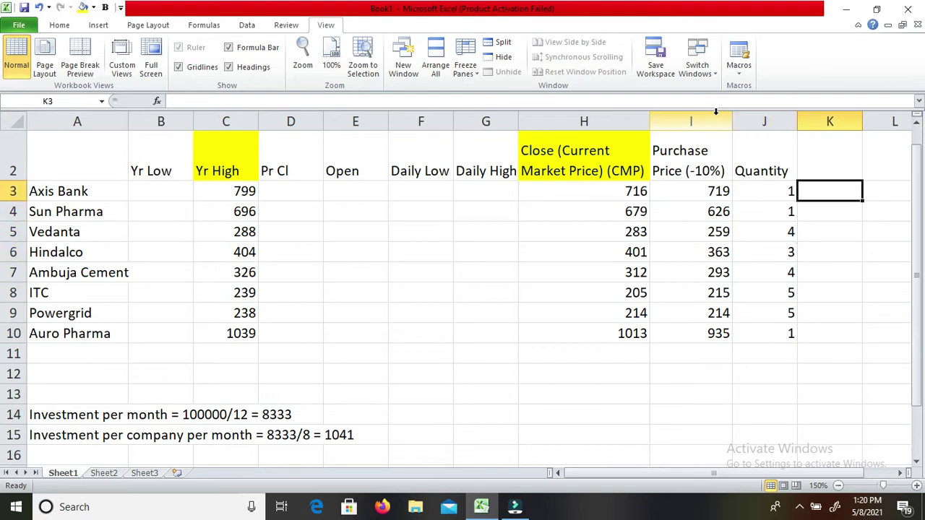
Add the header 'Amount' to the new column beside Quantity.
key(Up)
text(Amoi)
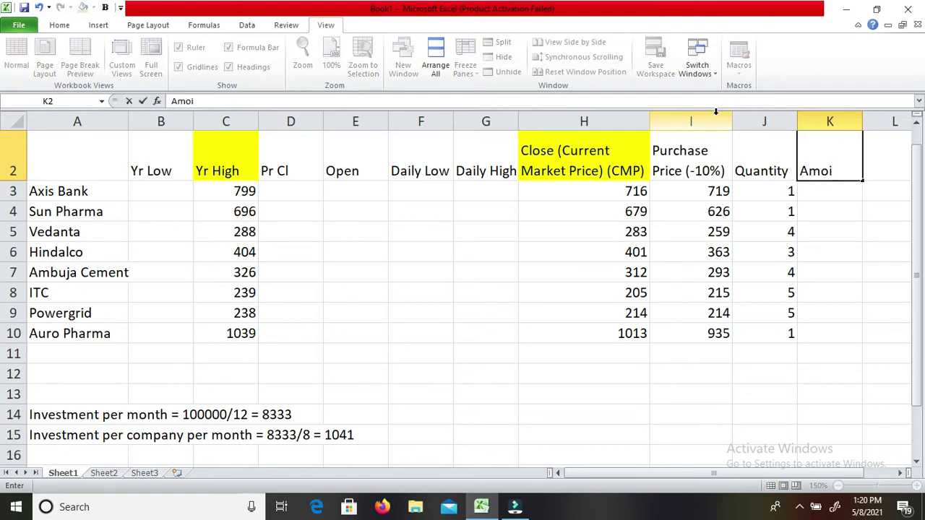
key(BackSpace)
text(uni)
key(BackSpace)
text(t)
key(Return)
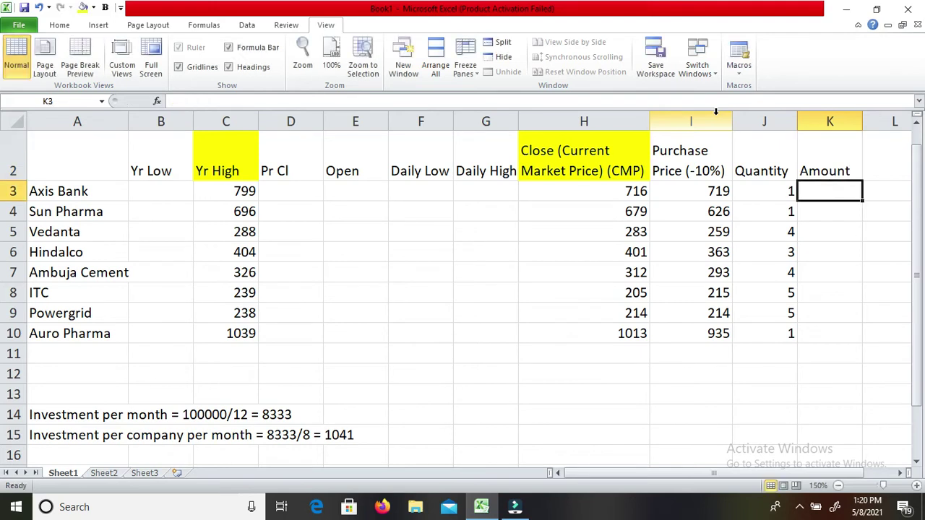
Enter Axis Bank's amount as purchase price times quantity.
key(Left)
key(Left)
key(Right)
key(Right)
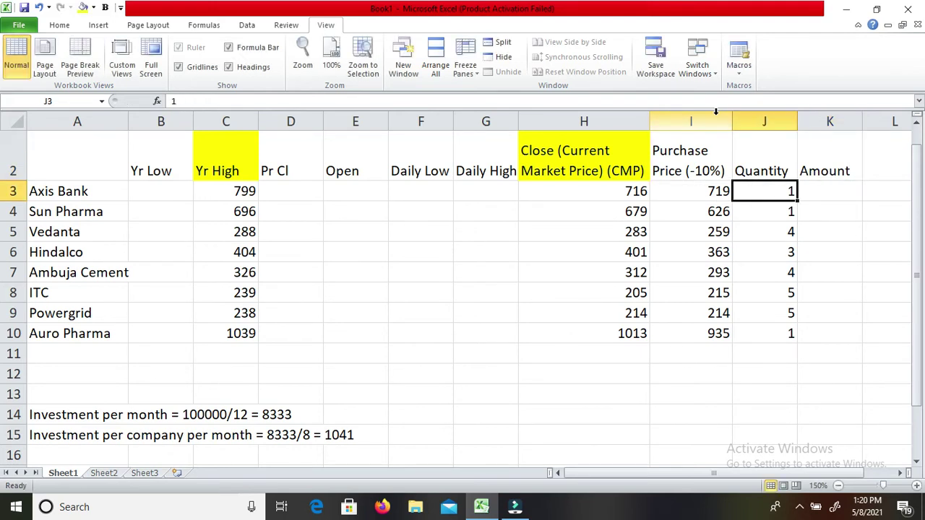
text(=)
key(Left)
key(Left)
text(*)
key(Left)
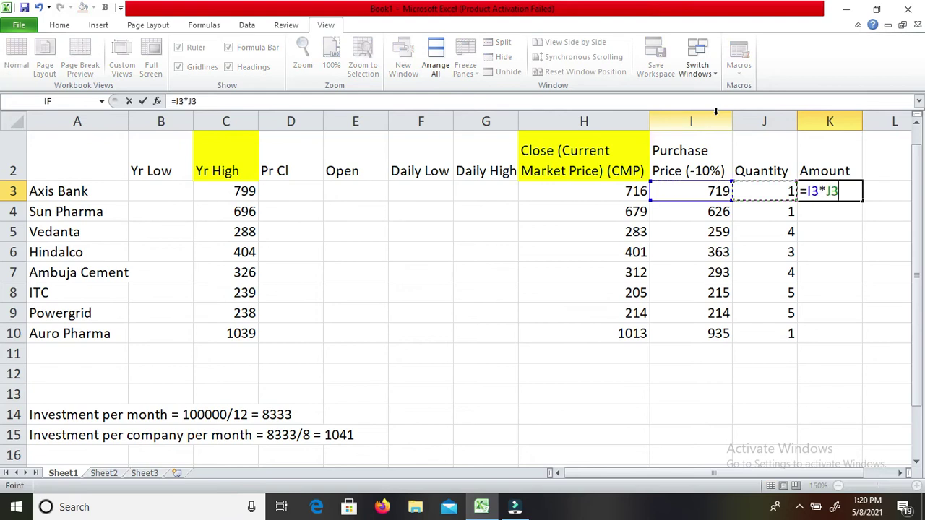
key(Return)
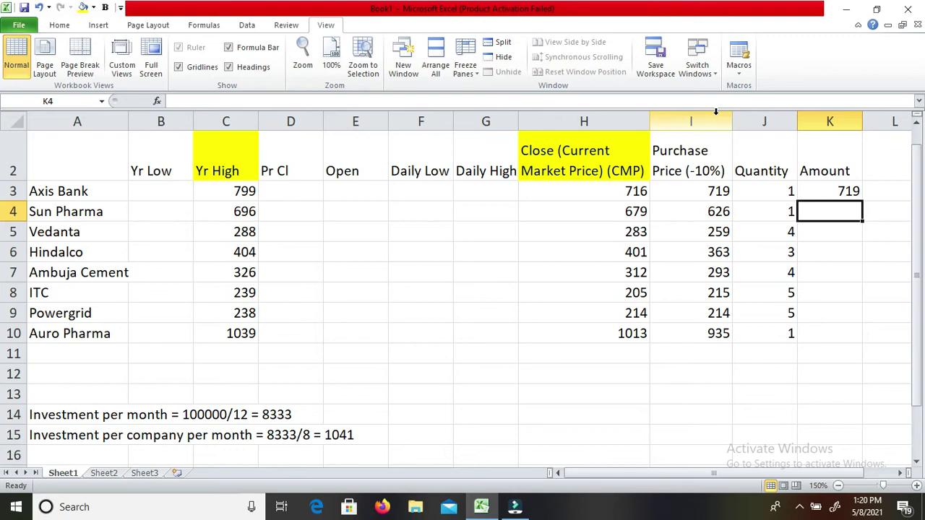
Copy the amount formula down from Sun Pharma to Powergrid with Ctrl+D, then review the column.
key(ctrl+d)
key(Down)
key(ctrl+d)
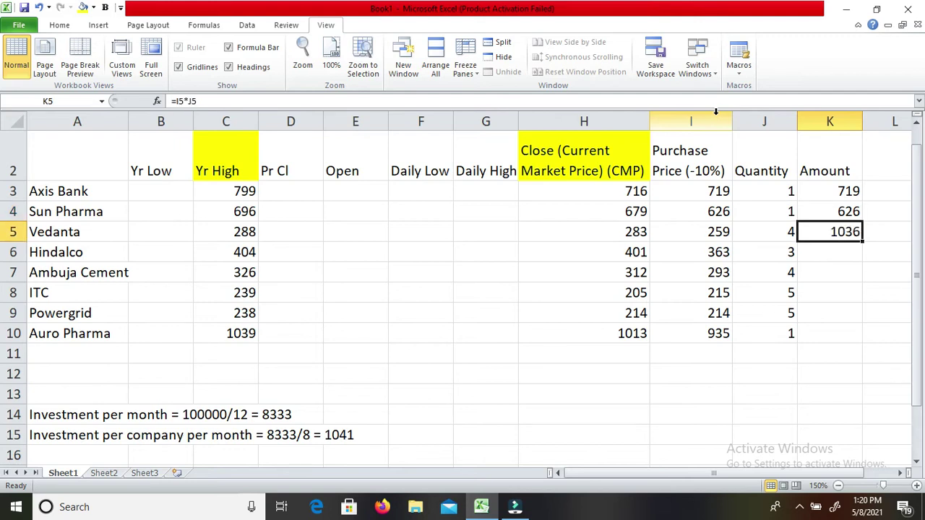
key(Down)
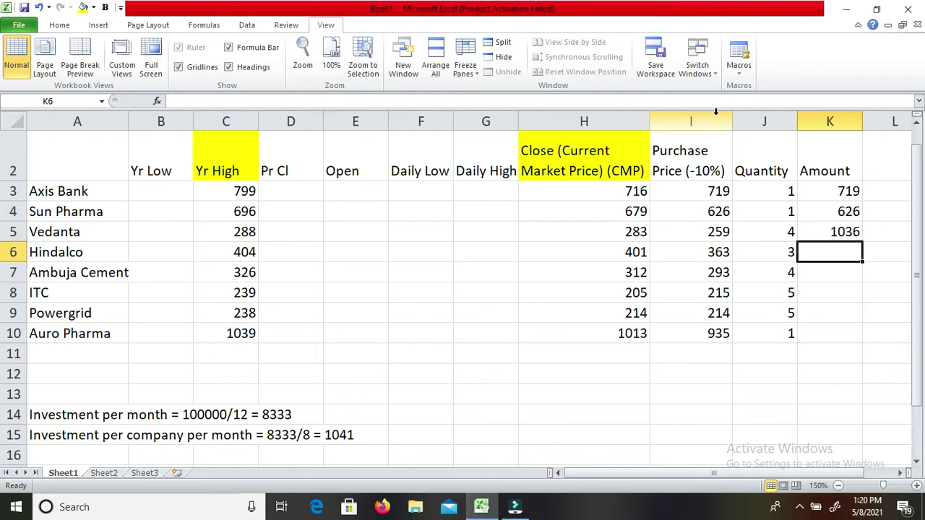
key(ctrl+d)
key(Down)
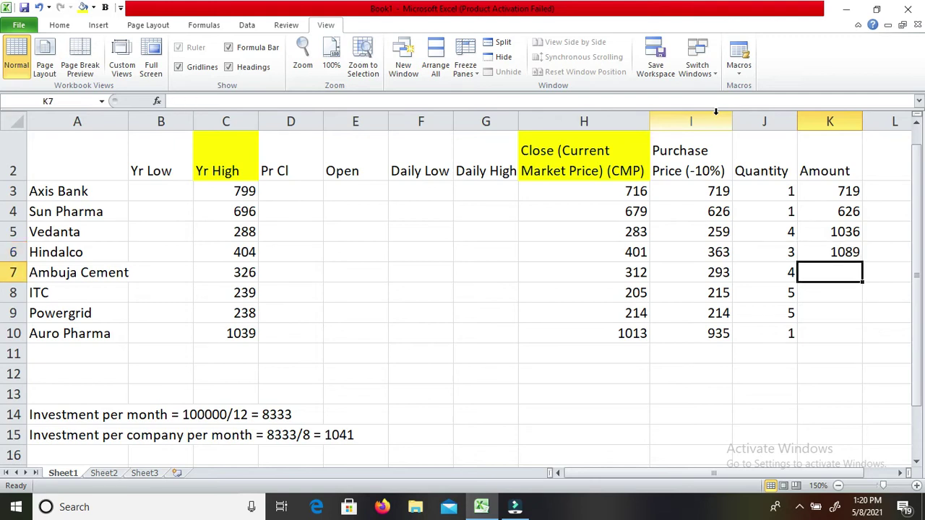
key(ctrl+d)
key(Left)
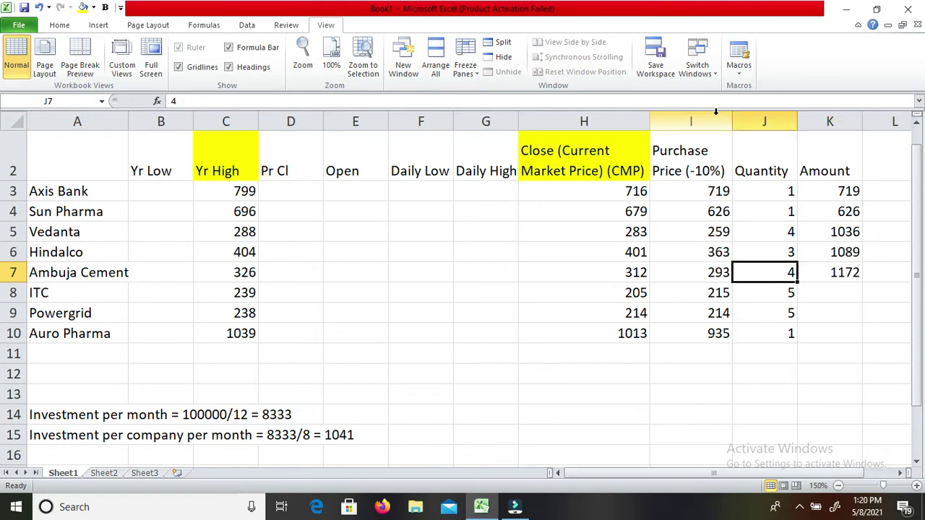
key(Down)
key(Right)
key(ctrl+d)
key(Down)
key(ctrl+d)
key(Down)
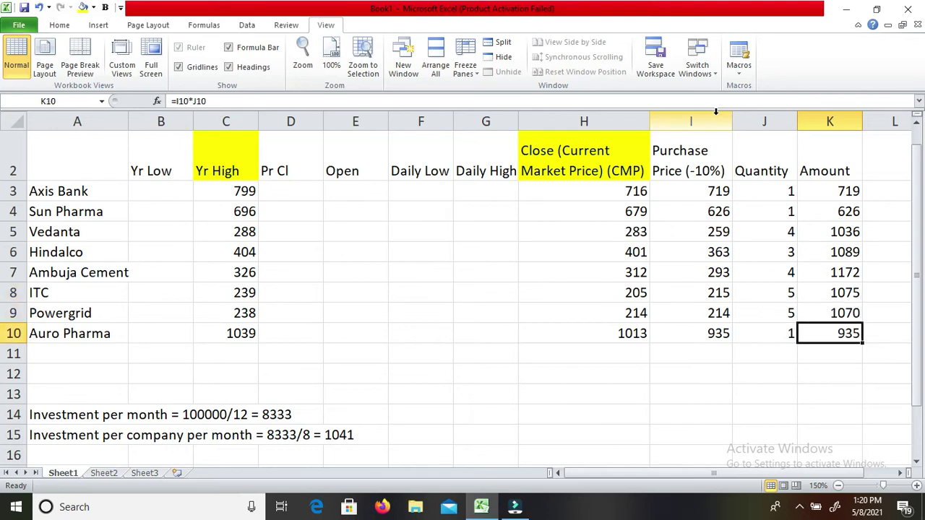
key(Up)
key(Up)
key(Up)
key(Up)
key(Up)
key(Up)
key(Up)
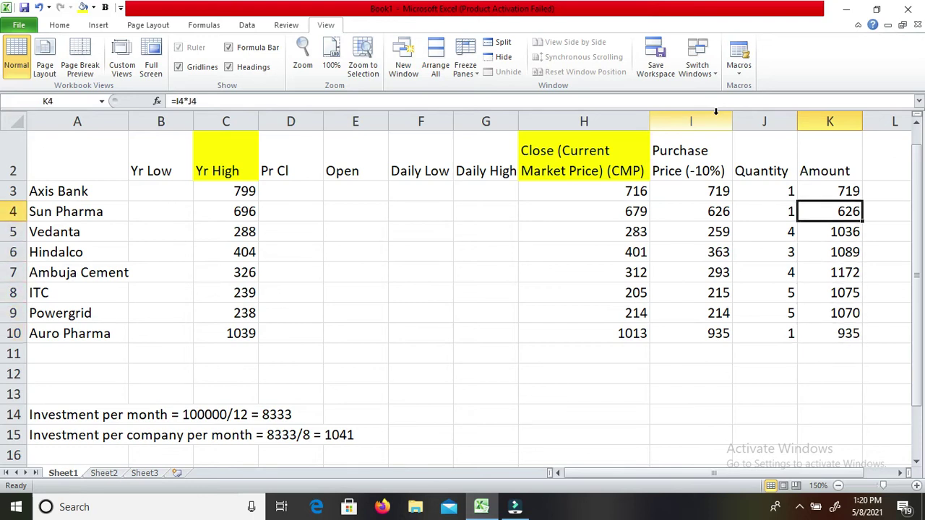
key(Down)
key(Down)
key(Down)
key(Down)
key(Down)
key(Down)
key(Down)
key(Down)
key(Down)
key(Down)
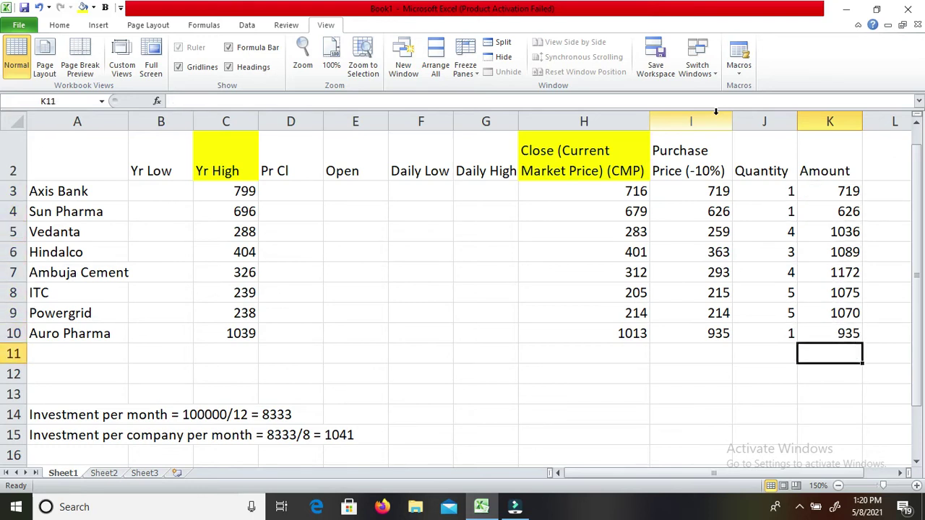
key(Up)
key(Down)
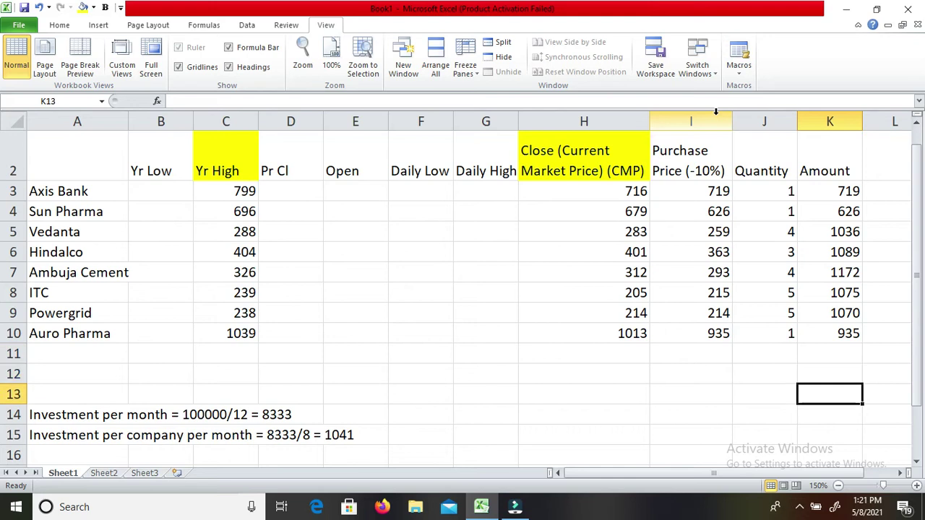
Enter =SUM(K3:K10) in K13 to total the amounts, giving 7722.
text(=sum()
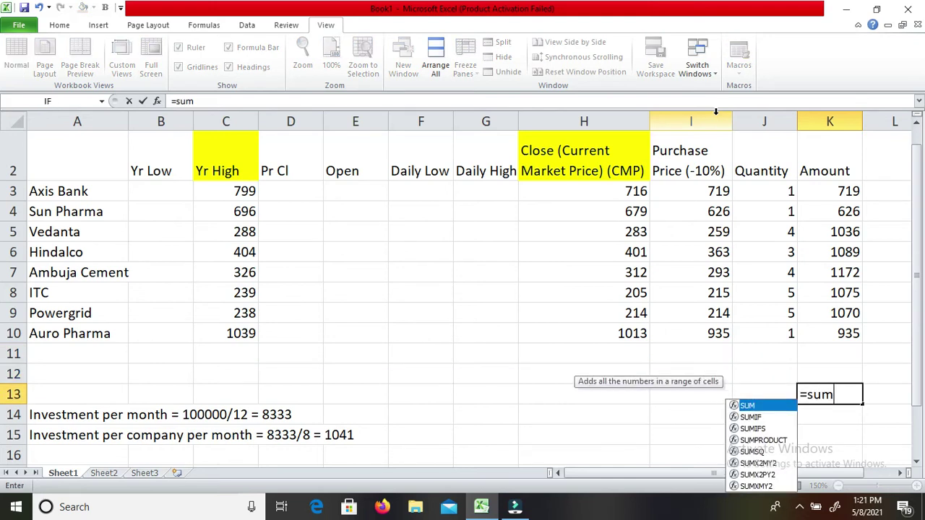
key(Up)
key(Up)
key(Up)
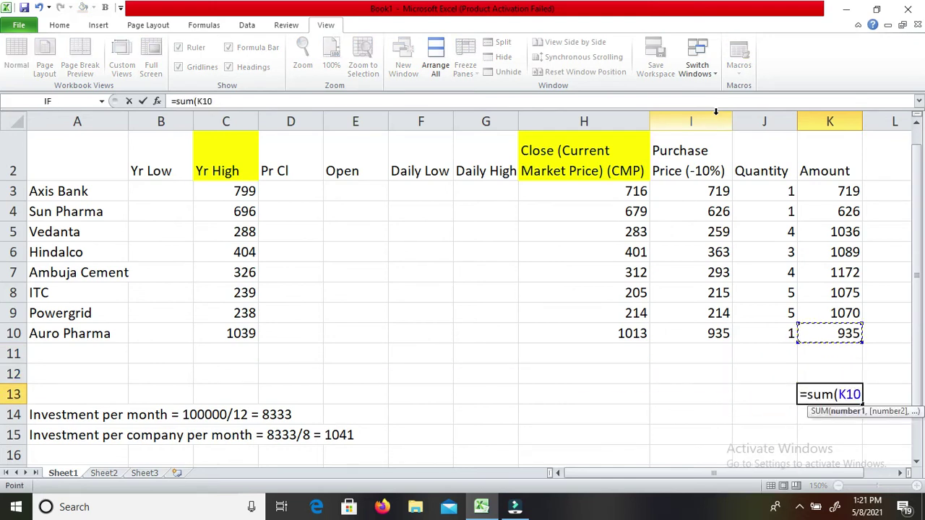
key(shift+Up)
key(shift+Up)
key(shift+Up)
key(shift+Up)
key(shift+Up)
key(shift+Up)
key(shift+Up)
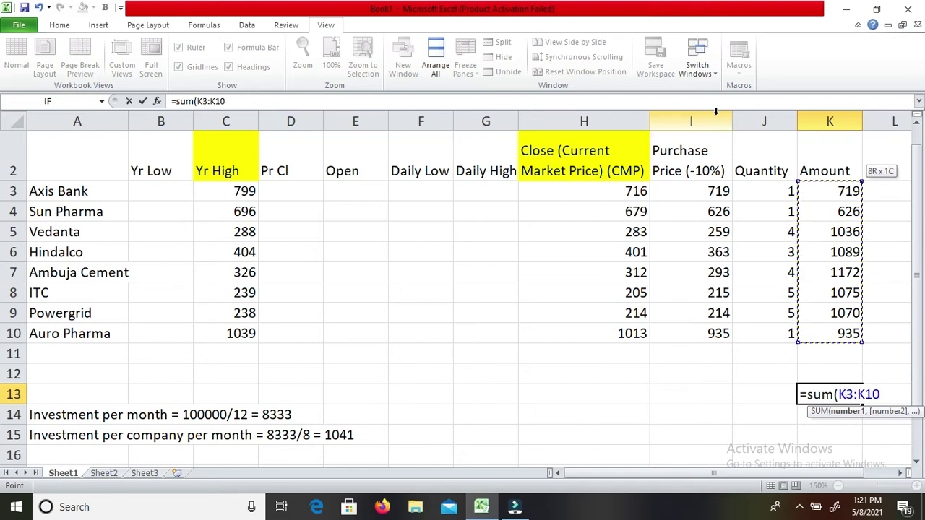
text())
key(Return)
key(Up)
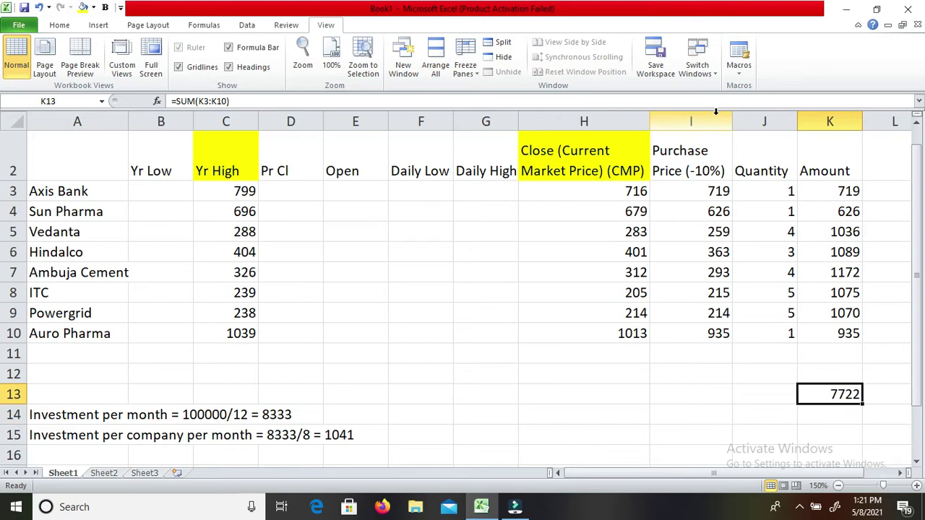
key(Left)
key(Left)
key(Left)
key(Left)
key(Left)
key(Left)
key(Left)
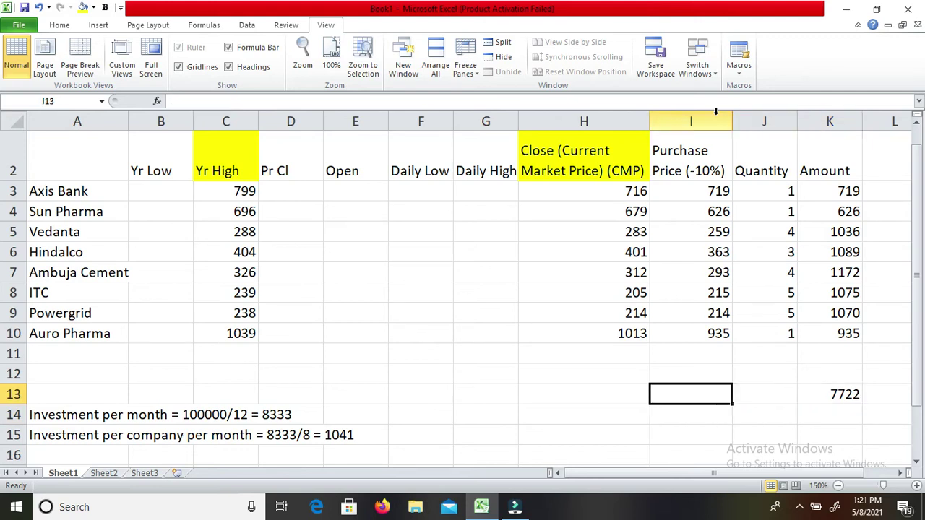
key(Right)
key(Right)
key(Right)
key(Right)
key(Right)
key(Right)
key(Right)
key(Right)
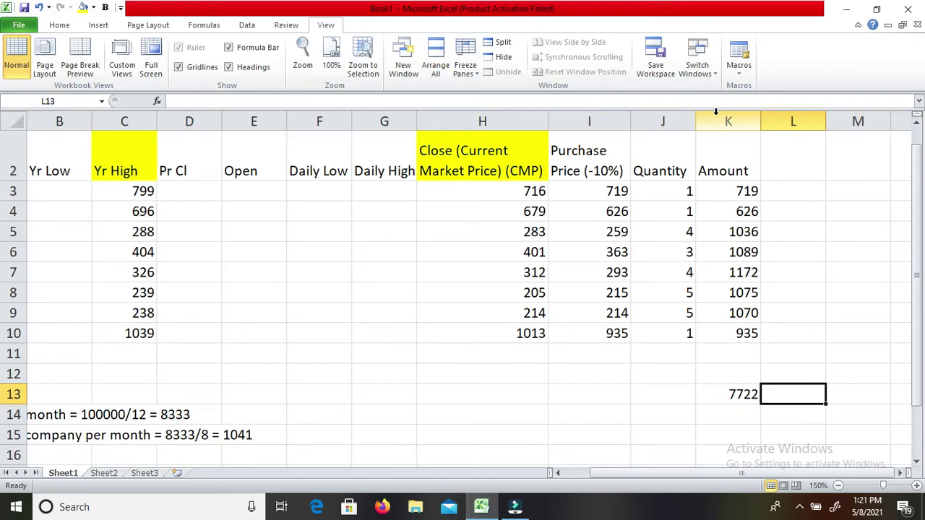
Add ICICI in A11 with a Yr High of 679.
key(Up)
key(Up)
key(Left)
key(Left)
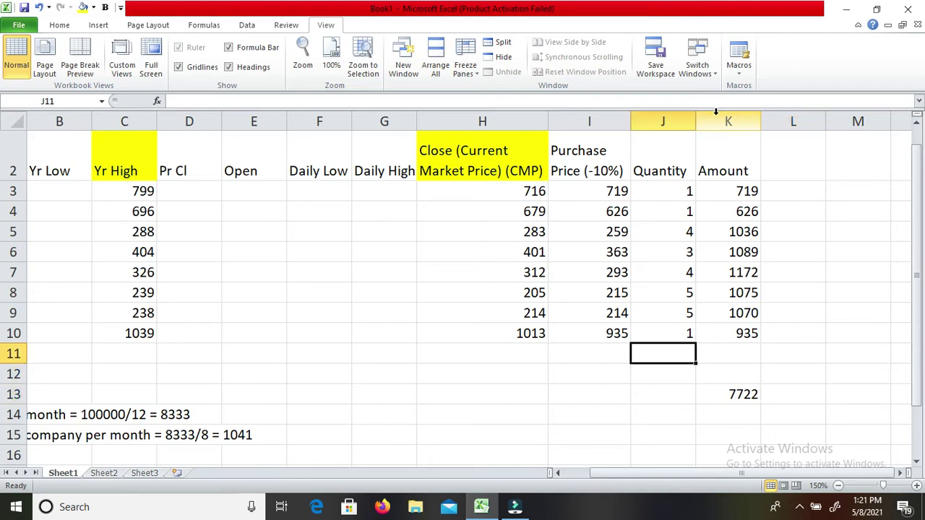
key(Home)
text(ICIIC)
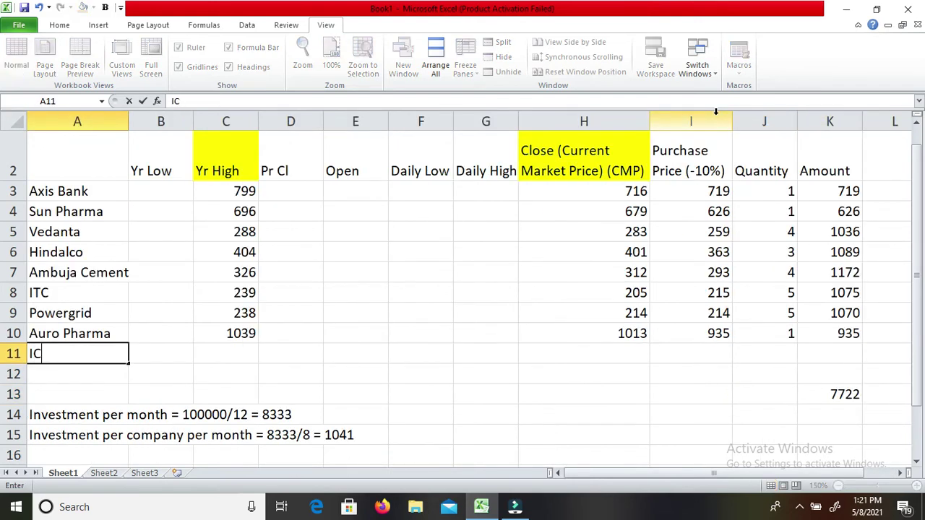
key(BackSpace)
key(BackSpace)
text(CI)
key(Return)
key(Return)
key(Up)
key(Up)
key(Right)
key(Right)
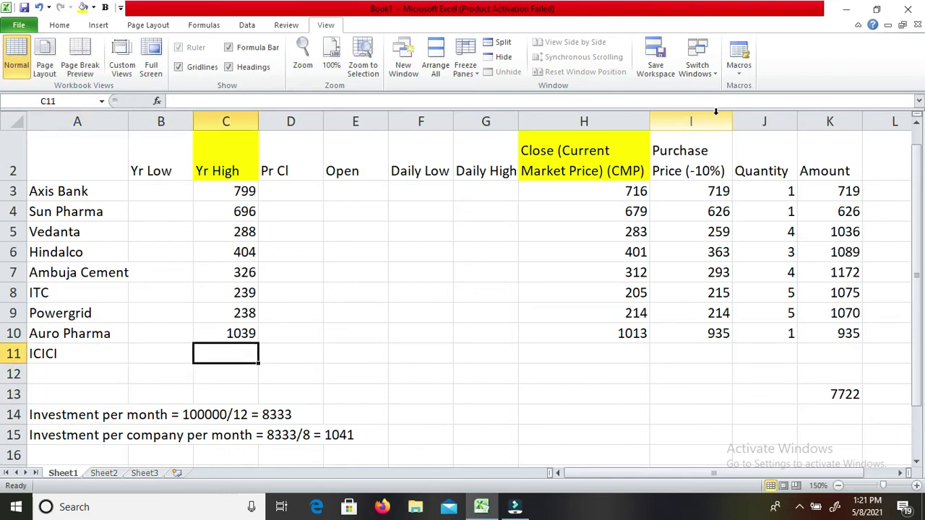
text(679)
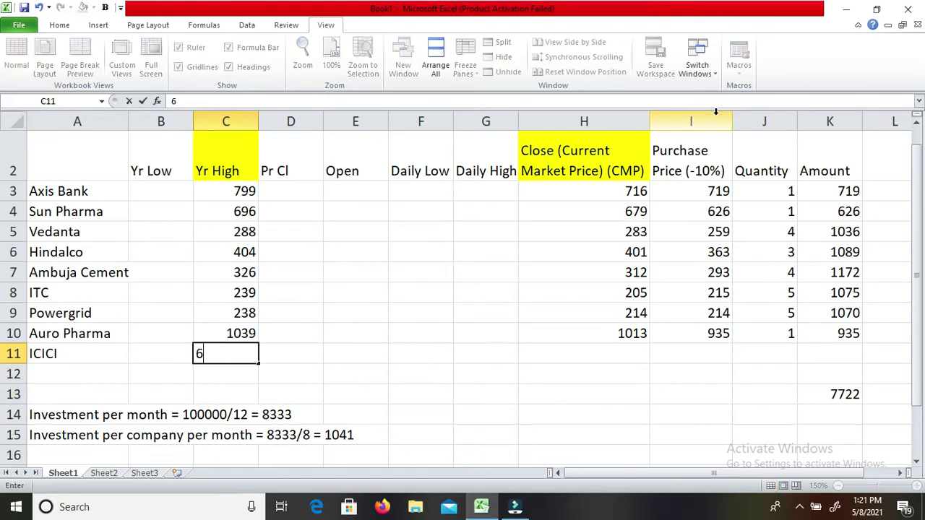
key(Return)
Enter ICICI's close price 607 and purchase price formula =C11-68.
key(Up)
key(Right)
key(Right)
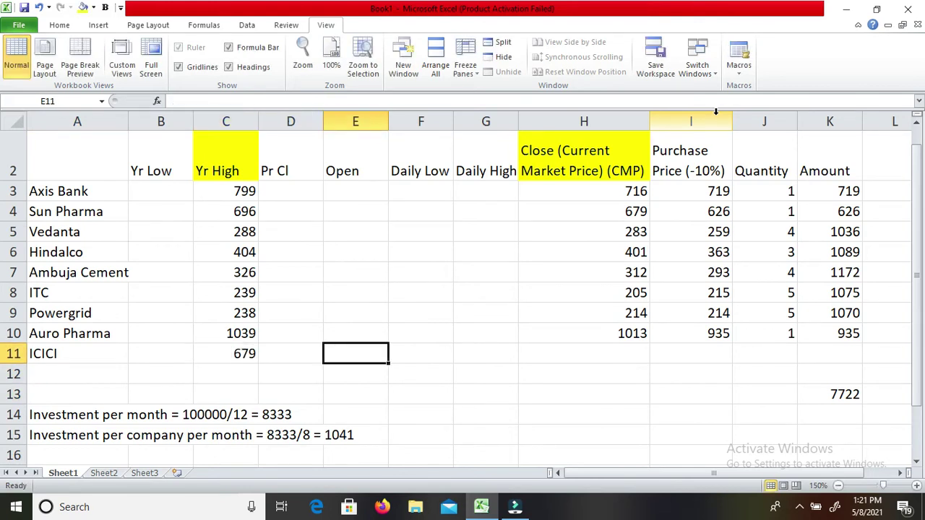
key(Right)
key(Right)
key(Right)
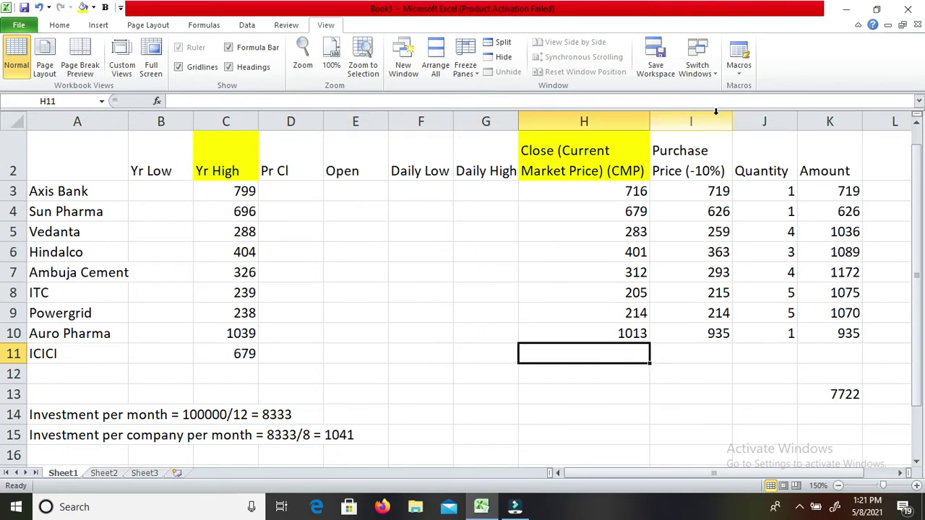
text(607)
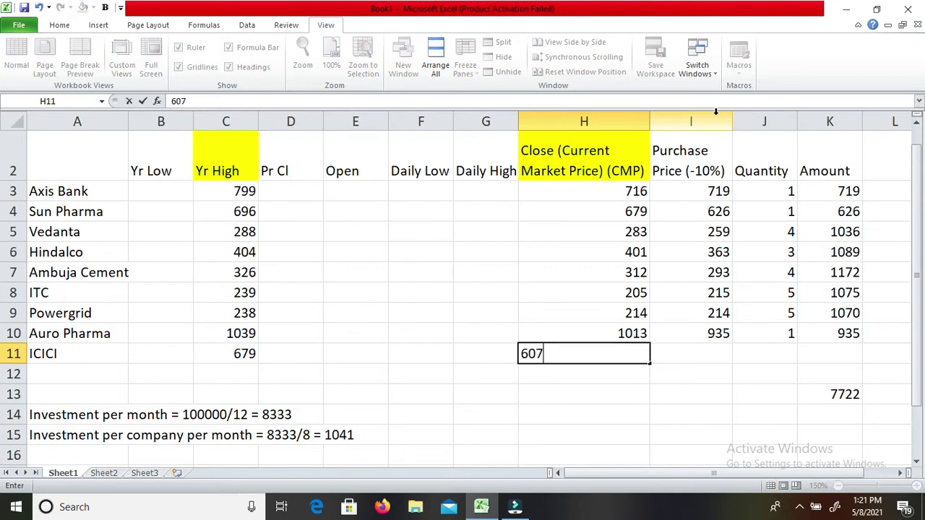
key(Return)
key(Up)
key(Right)
text(=)
key(Left)
key(Left)
key(Left)
key(Left)
key(Left)
key(Left)
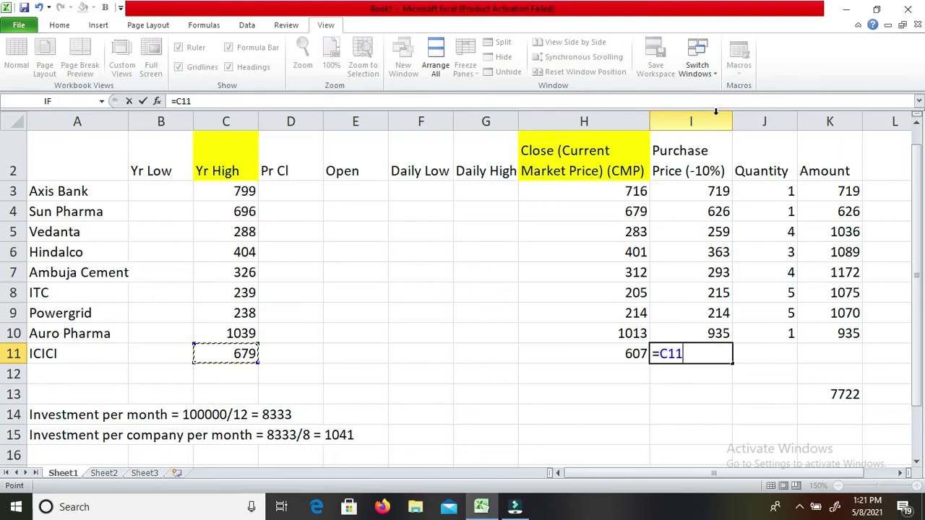
text(-68)
key(Return)
Set ICICI's quantity to 1 and check its amount and the 8333 total.
key(Up)
key(Right)
text(1)
key(Return)
key(Down)
key(Up)
key(Up)
key(Right)
key(Down)
key(Down)
key(Up)
key(Up)
key(Down)
key(Down)
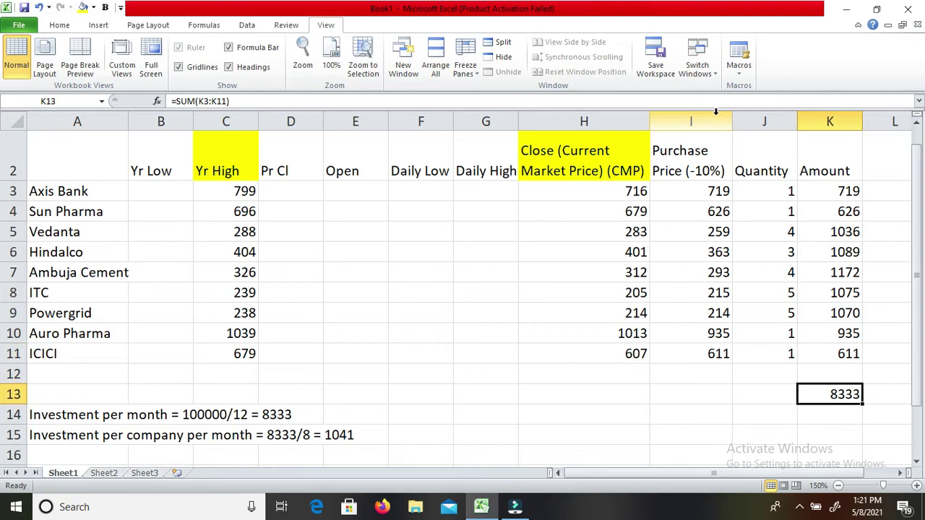
key(Up)
key(Up)
key(Up)
key(Up)
key(Up)
key(Up)
key(Up)
key(Up)
key(Up)
key(Up)
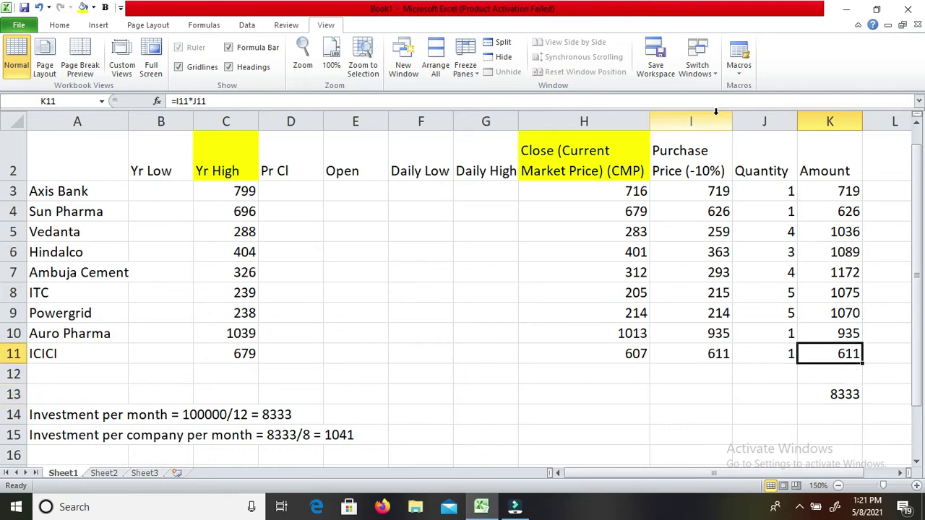
key(Down)
key(Down)
key(Left)
key(Left)
key(Home)
key(Down)
key(Down)
key(Down)
key(Down)
key(Down)
key(Down)
key(Down)
key(Down)
key(Down)
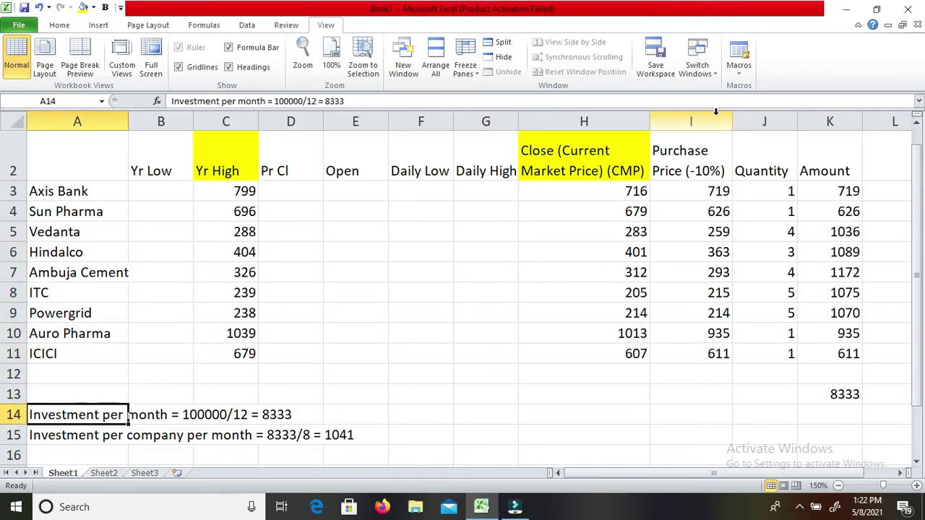
Review the investment-per-month and per-company investment notes in rows 14–15.
key(Right)
key(Right)
key(Right)
key(Left)
key(Left)
key(Left)
key(Right)
key(Right)
key(Right)
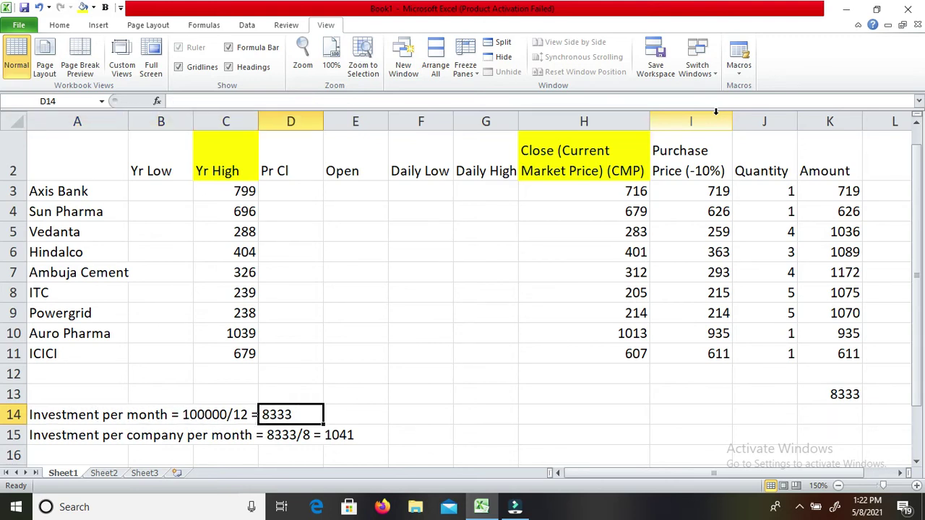
key(Right)
key(Left)
key(Left)
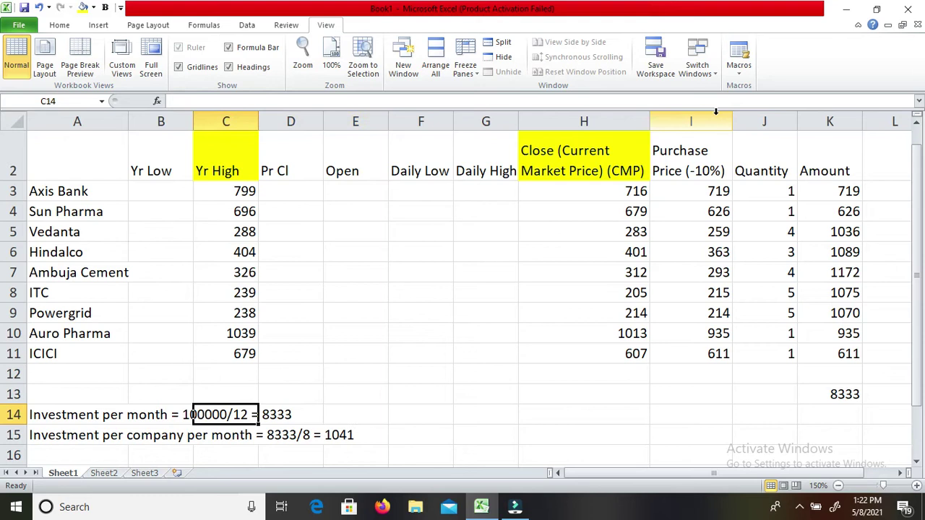
key(Left)
key(Left)
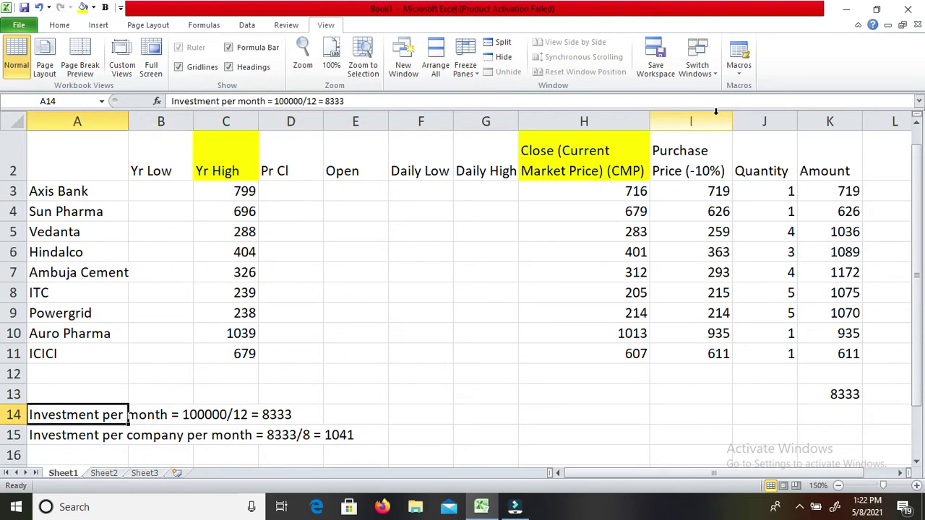
key(Down)
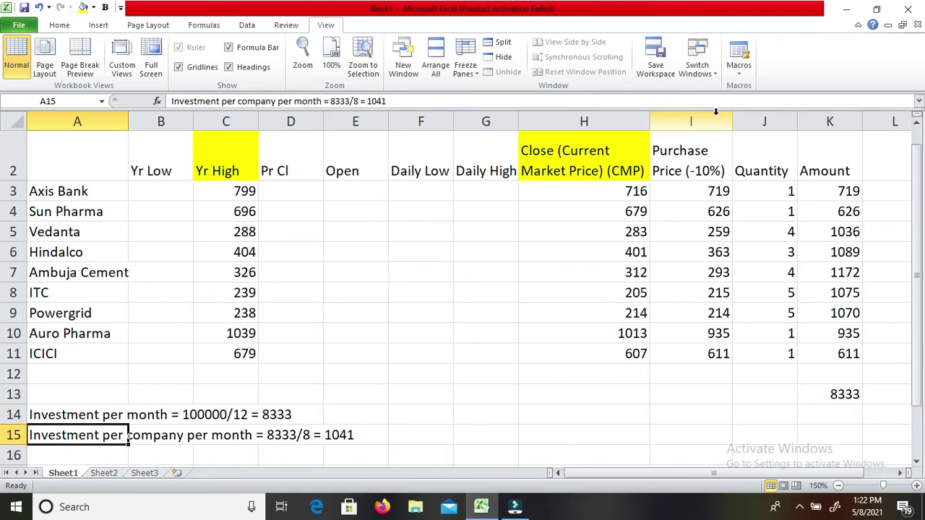
key(Down)
key(Up)
key(Up)
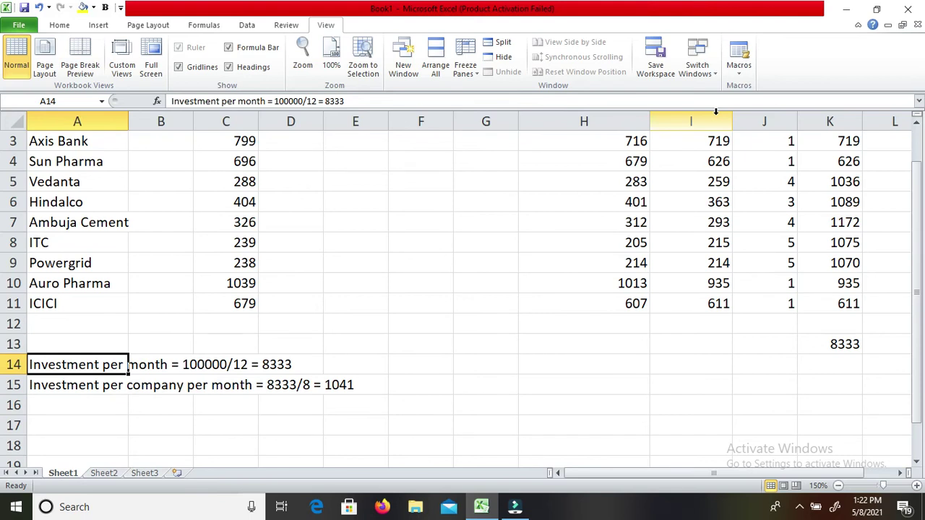
key(Down)
key(Right)
key(Right)
key(Right)
key(Right)
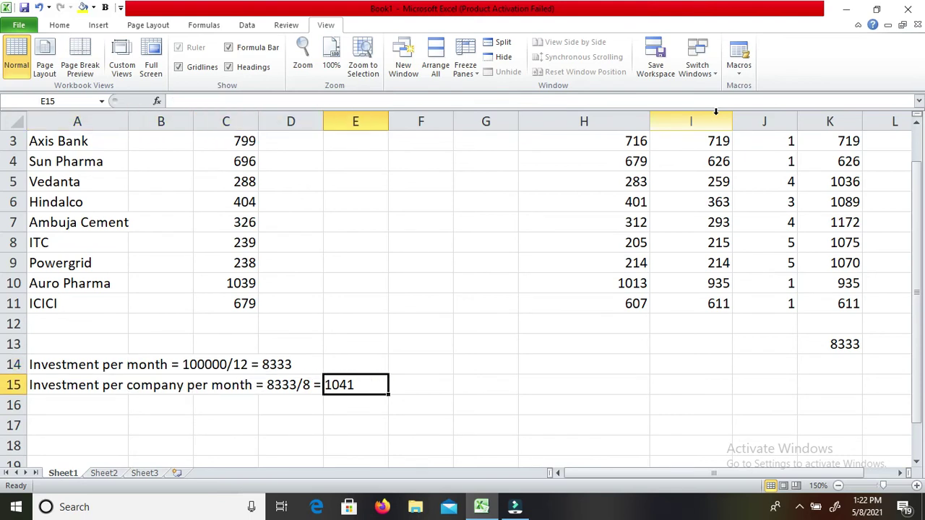
key(Up)
key(Up)
key(Up)
key(Up)
key(Up)
key(Up)
key(Up)
key(Up)
key(Up)
key(Up)
key(Up)
key(Up)
key(Up)
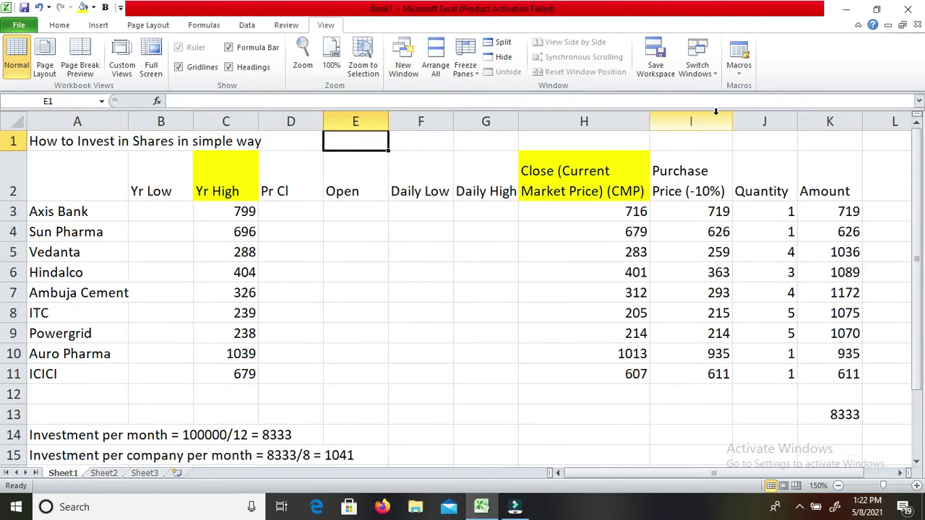
Check the Yr High values and purchase price formulas from Axis Bank down to Hindalco.
key(Down)
key(Left)
key(Right)
key(Right)
key(Right)
key(Right)
key(Right)
key(Left)
key(Left)
key(Left)
key(Left)
key(Left)
key(Left)
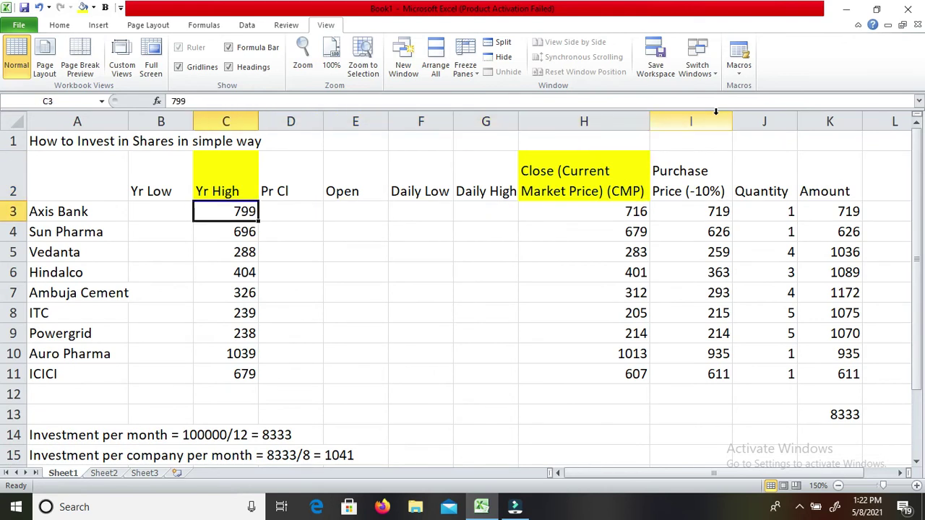
key(Down)
key(Down)
key(Down)
key(Down)
key(Down)
key(Down)
key(Down)
key(Down)
key(Up)
key(Up)
key(Up)
key(Up)
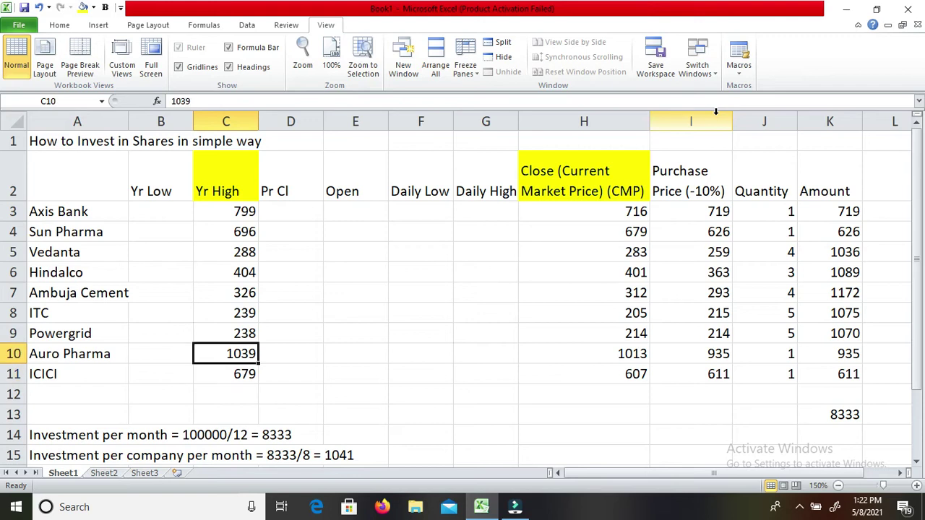
key(Up)
key(Up)
key(Up)
key(Up)
key(Right)
key(Right)
key(Right)
key(Right)
key(Right)
key(Right)
key(Right)
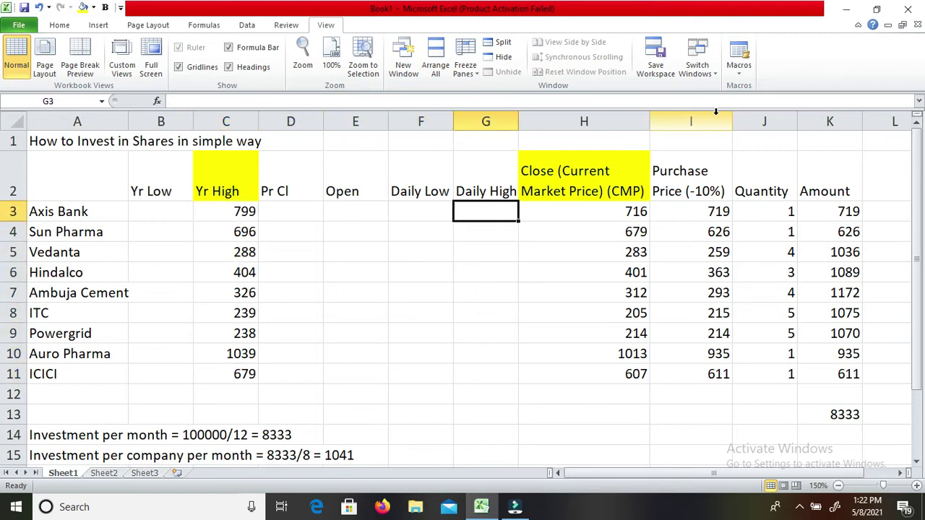
key(Left)
key(Down)
key(Down)
key(Down)
key(Down)
key(Down)
key(Down)
key(Down)
key(Down)
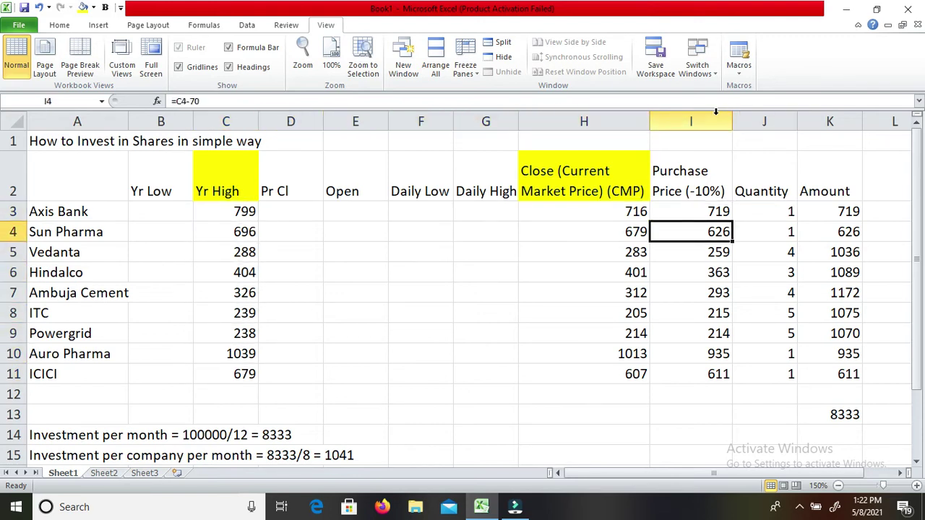
key(Up)
key(Up)
key(Up)
key(Up)
key(Up)
key(Up)
key(Up)
key(Up)
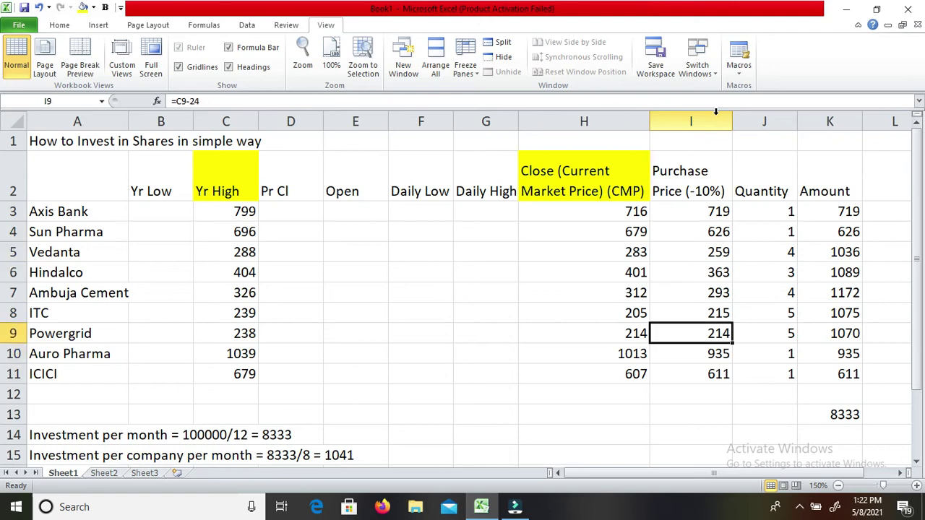
key(Down)
key(Down)
key(Down)
key(Down)
key(Down)
key(Down)
key(Down)
key(Down)
key(Up)
key(Up)
key(Up)
key(Up)
key(Up)
key(Up)
key(Up)
key(Up)
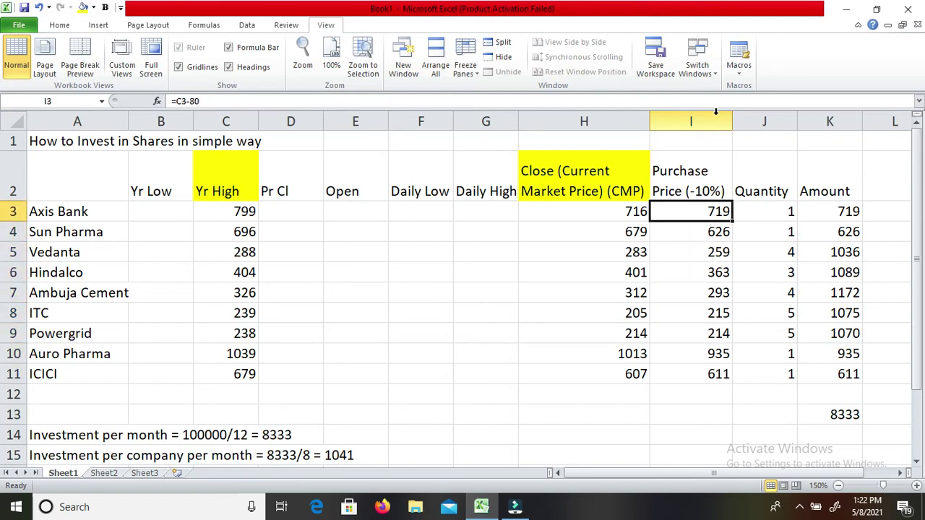
Review the quantities and the Amount formulas (=I3*J3) down column K, ending at empty L2.
key(Right)
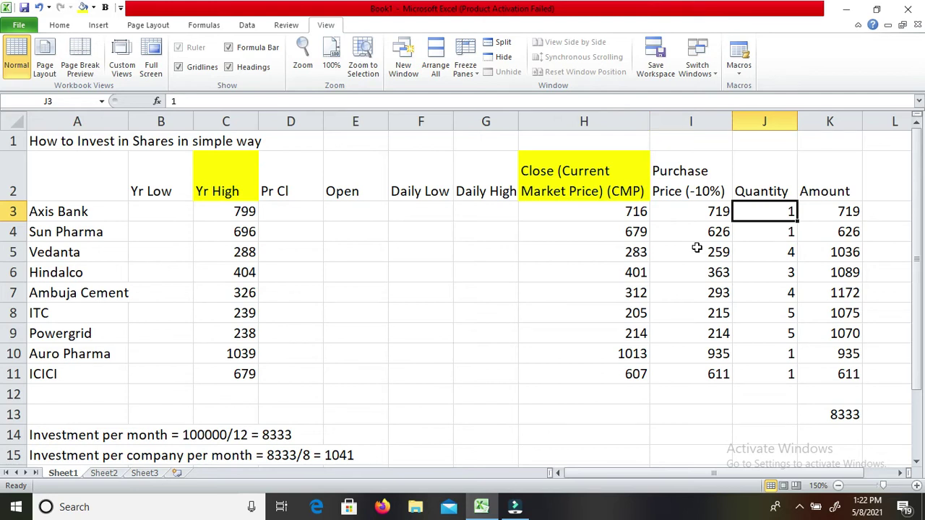
key(Left)
key(Right)
key(Down)
key(Down)
key(Down)
key(Down)
key(Down)
key(Down)
key(Down)
key(Down)
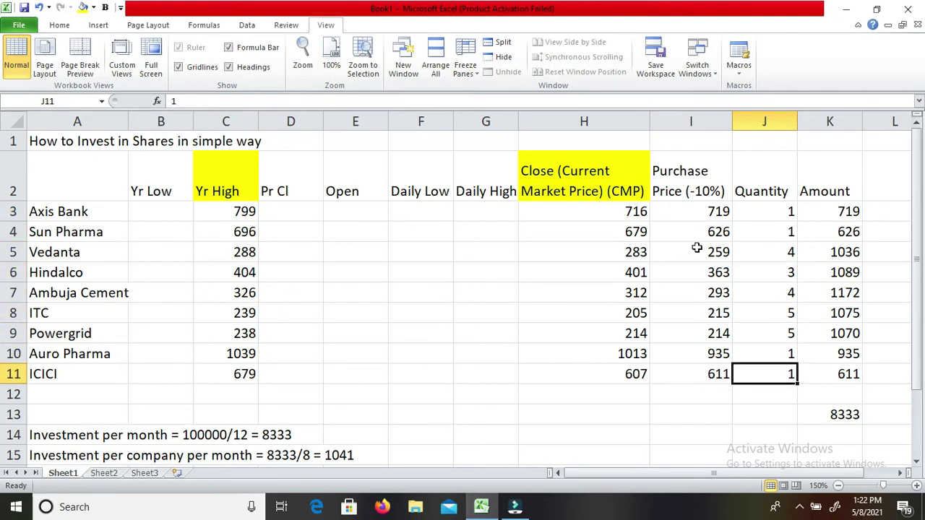
key(Right)
key(Right)
key(Left)
key(Up)
key(Up)
key(Up)
key(Up)
key(Up)
key(Up)
key(Up)
key(Up)
key(Left)
key(Left)
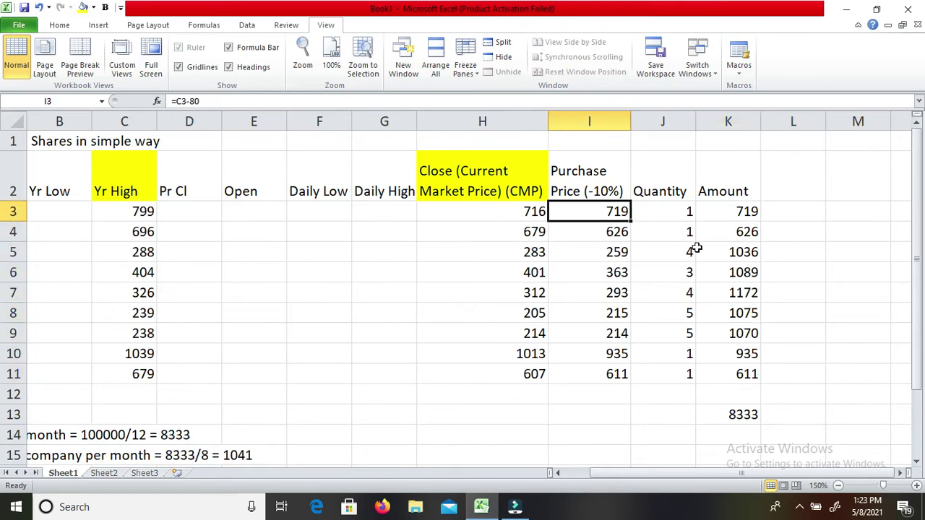
key(Right)
key(Right)
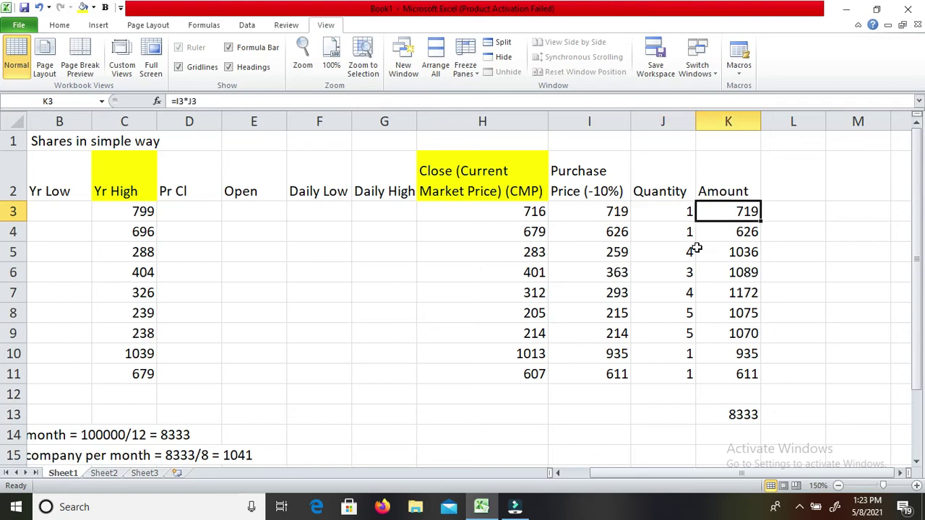
key(Down)
key(Down)
key(Down)
key(Down)
key(Down)
key(Down)
key(Down)
key(Down)
key(Down)
key(Down)
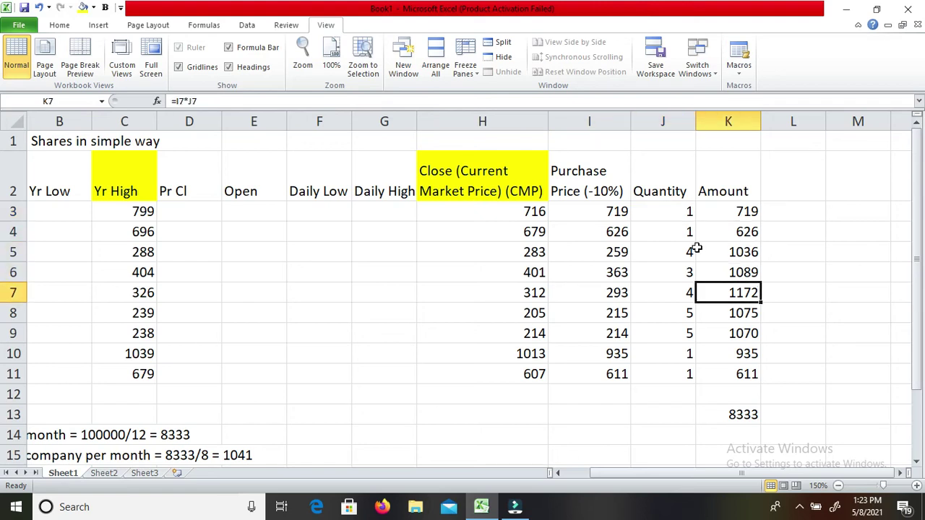
key(Up)
key(Up)
key(Up)
key(Up)
key(Up)
key(Up)
key(Up)
key(Up)
key(Up)
key(Up)
key(Up)
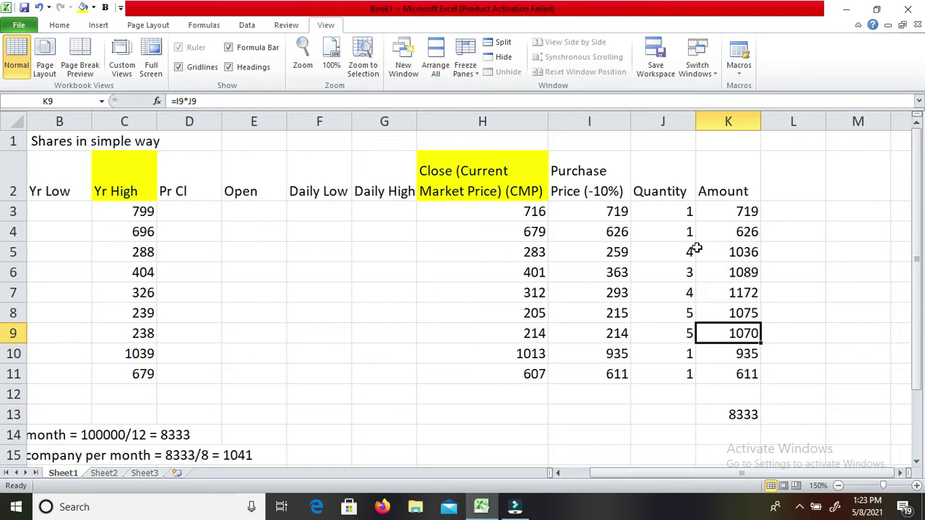
key(Right)
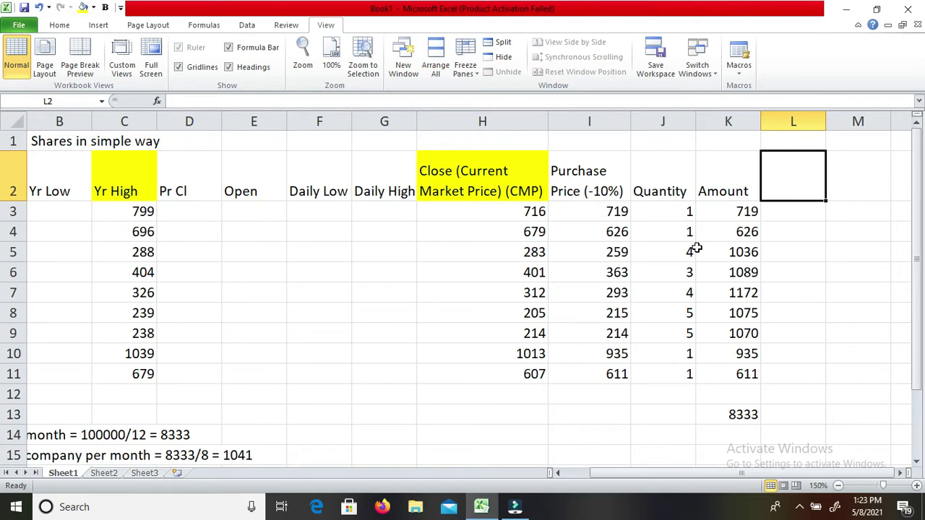
Enter 'Selling Price' in L2 and autofit column L to the header.
text(Selling)
key(BackSpace)
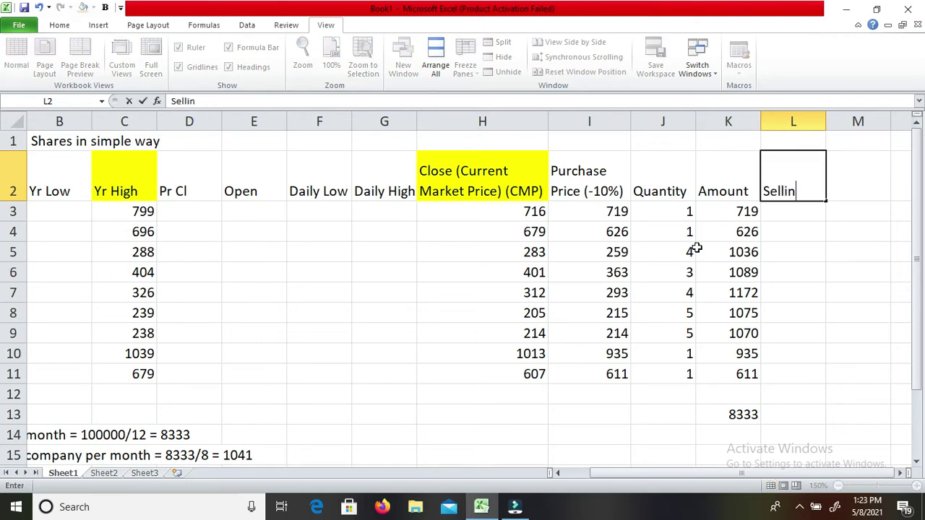
text(g Price)
key(Return)
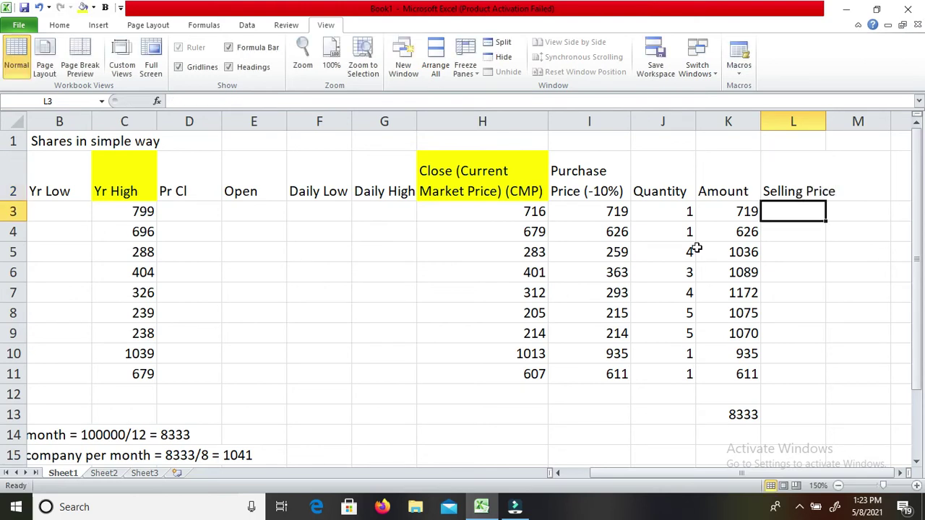
key(Up)
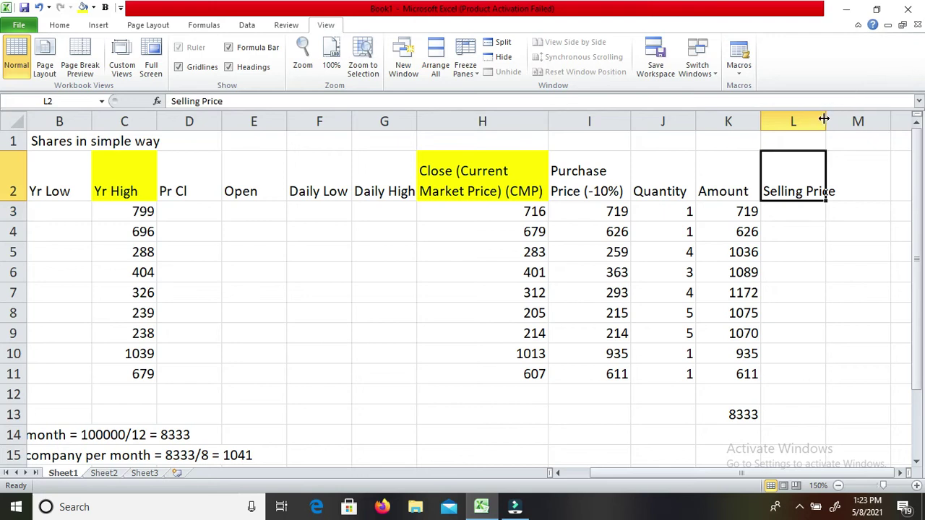
double_click(824, 118)
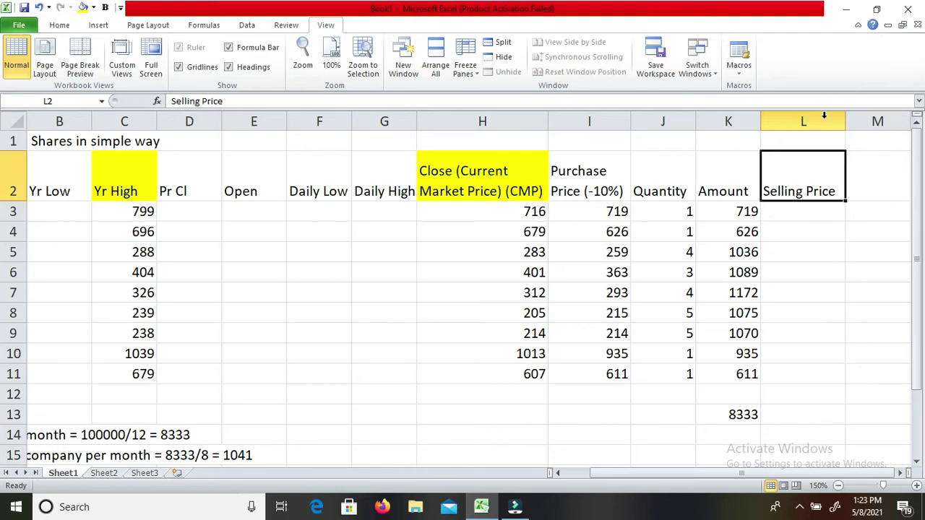
Recheck row 3 and the Purchase Price (-10%) header, then return to the Selling Price cell.
key(Down)
key(Left)
key(Left)
key(Left)
key(Right)
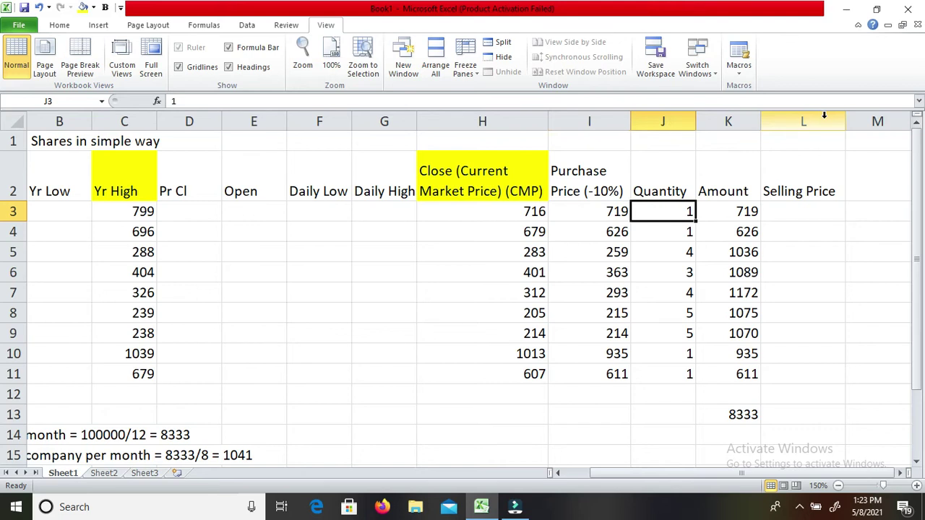
key(Up)
key(Right)
key(Right)
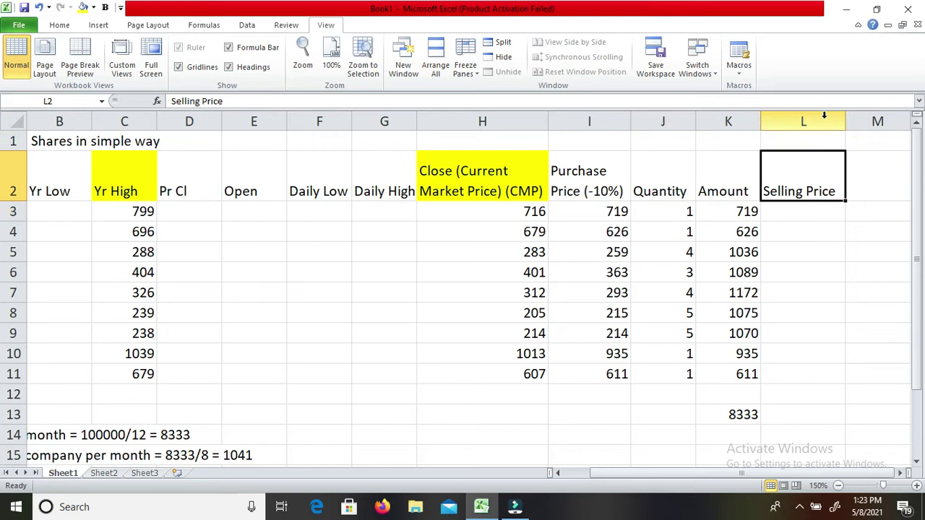
key(Left)
key(Left)
key(Left)
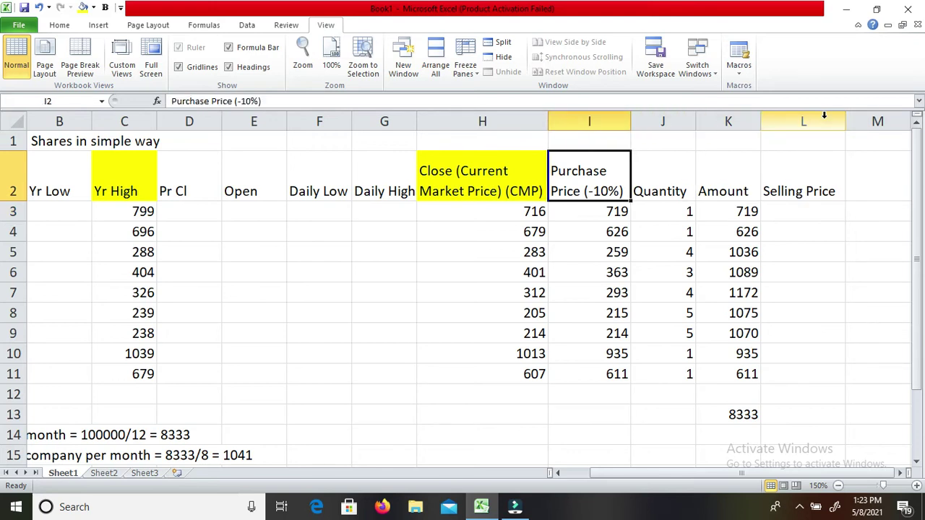
key(Right)
key(Right)
key(Right)
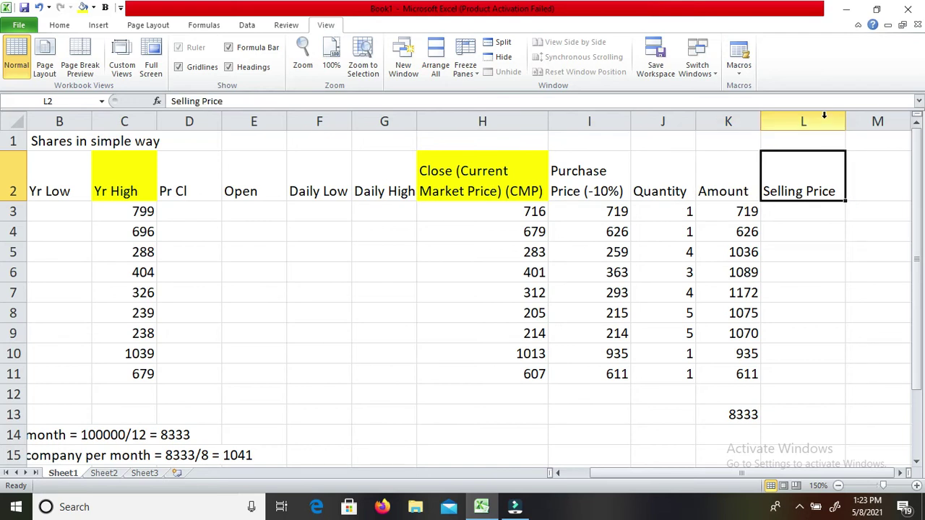
key(ctrl+1)
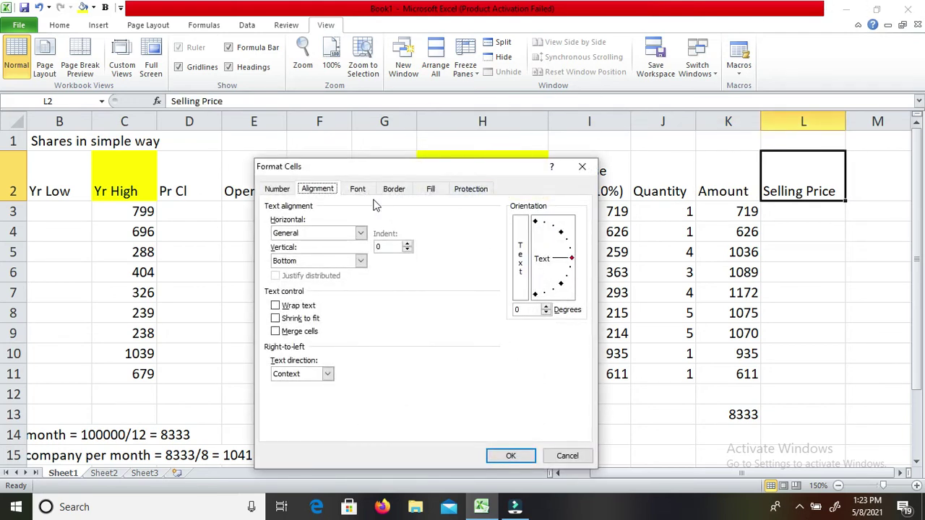
Wrap the L2 header text and change it to 'Selling Price (+10%)'.
click(295, 307)
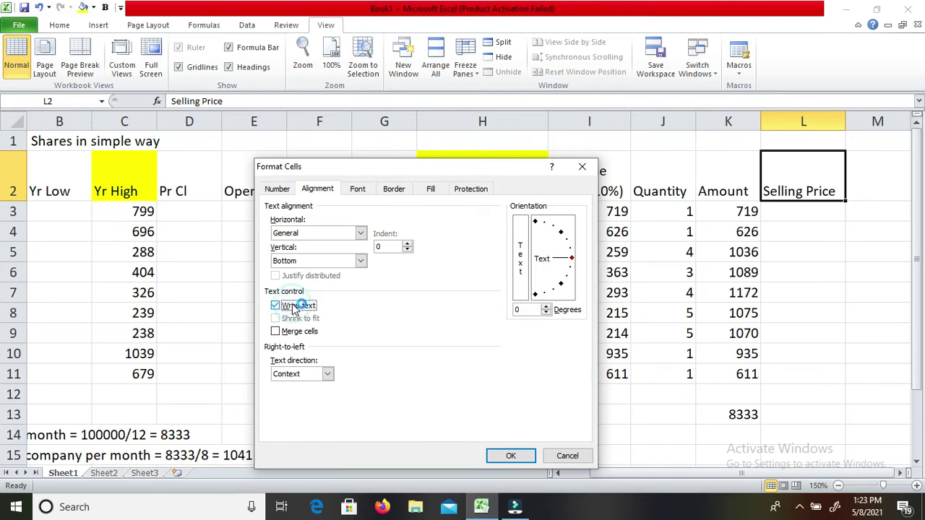
key(Return)
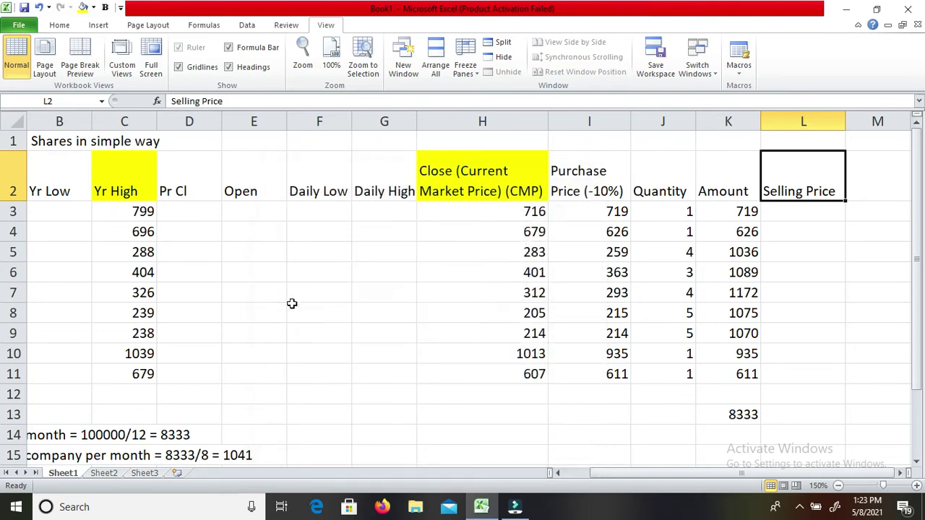
key(F2)
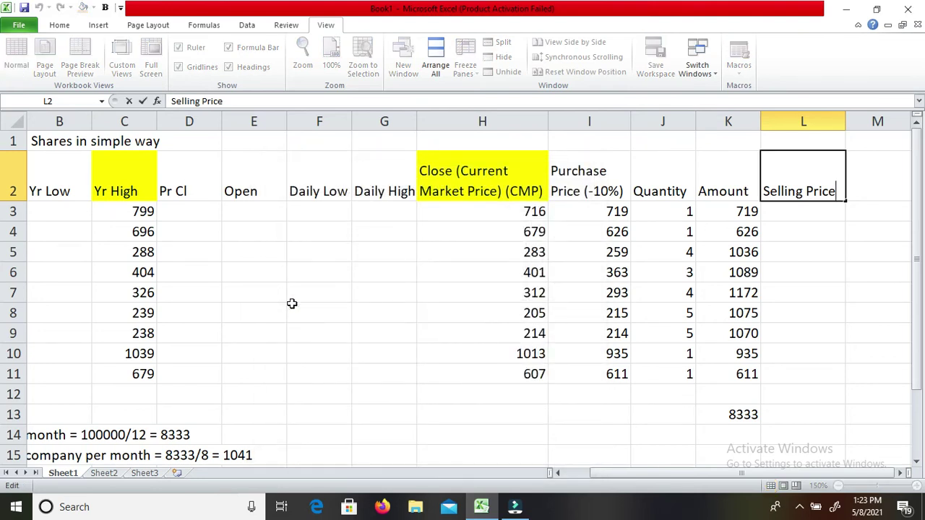
text((+10)
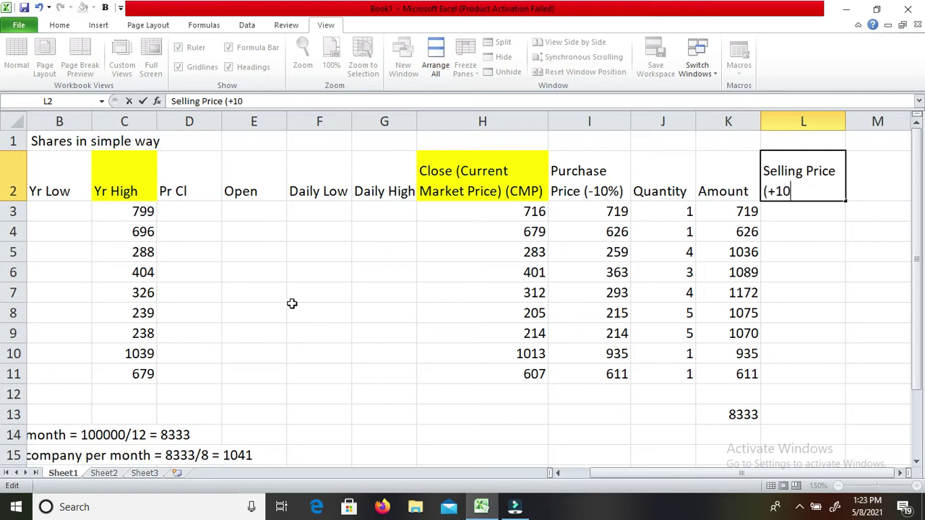
text(%))
key(Return)
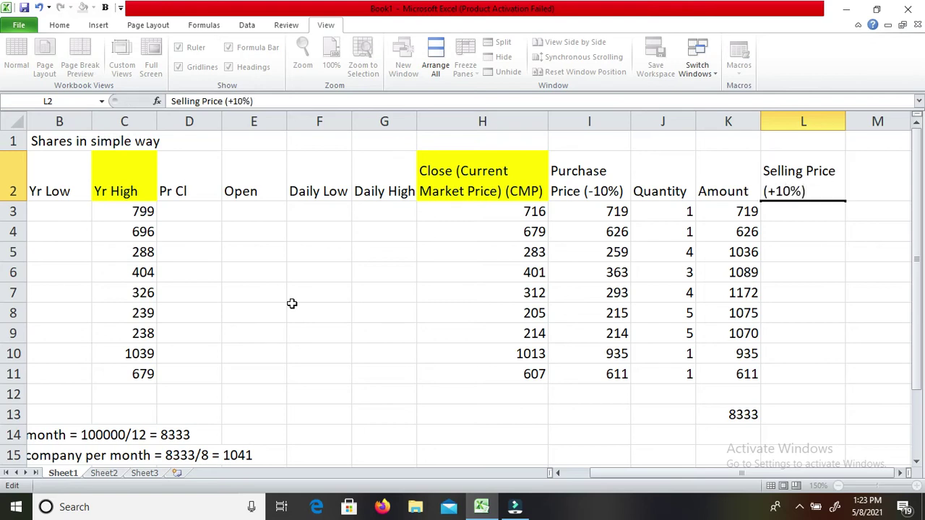
key(Down)
key(Left)
key(Left)
key(Left)
Enter selling price formulas in L3–L7: =I3+72, =I4+63, =I5+26, =I6+37, =I7+30.
key(Up)
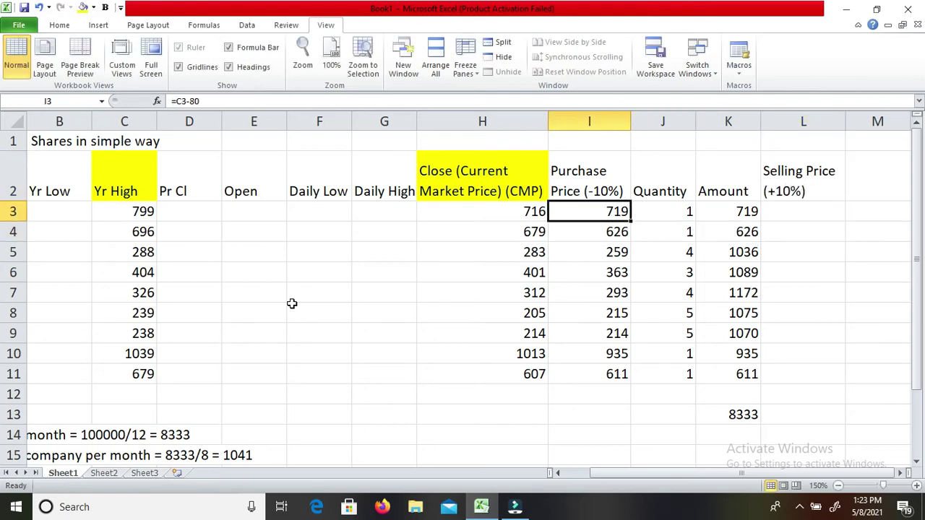
key(Right)
key(Right)
key(Right)
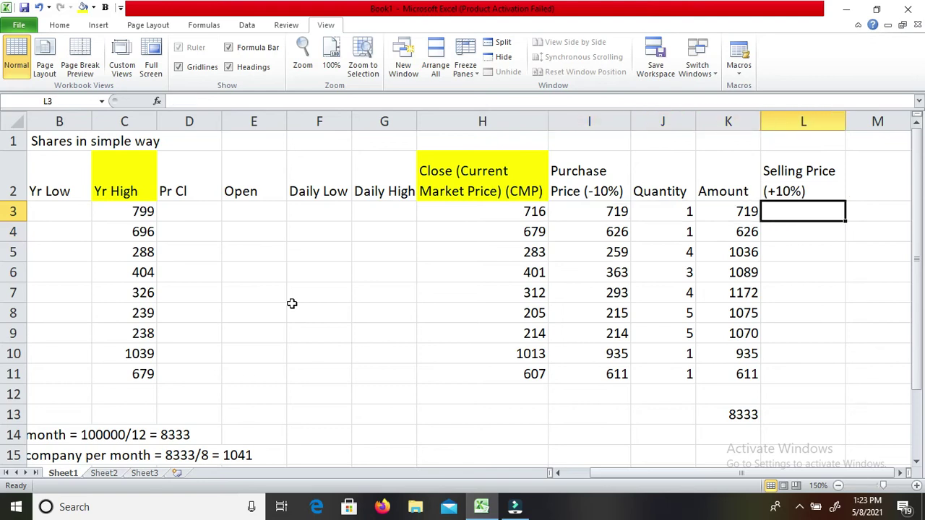
text(=)
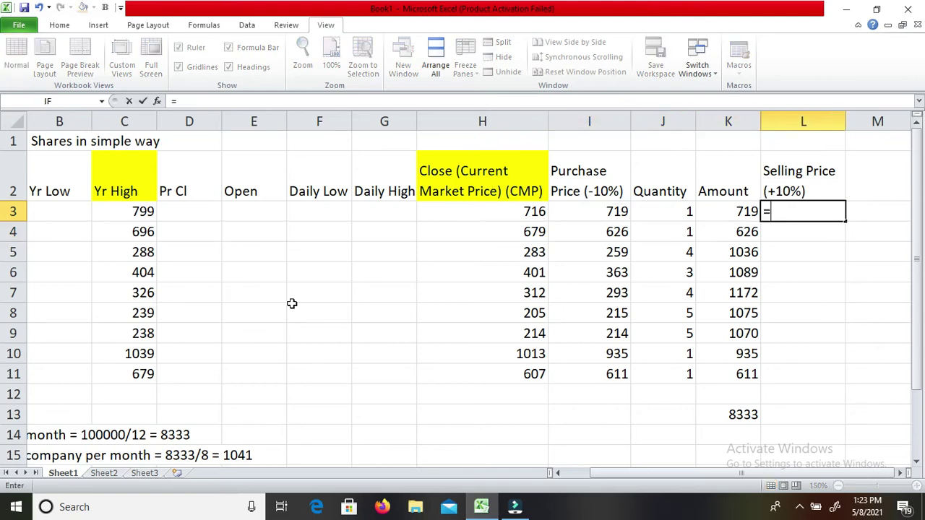
key(Left)
key(Left)
key(Left)
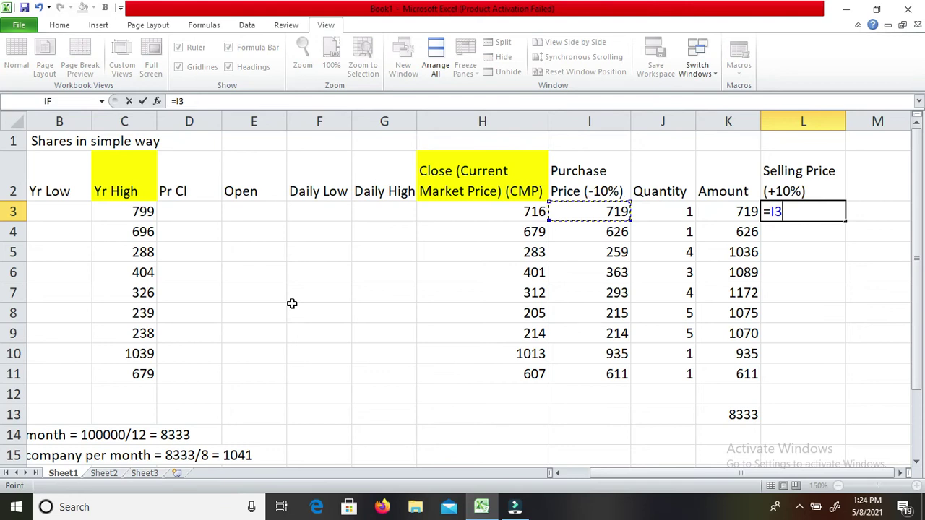
text(+72)
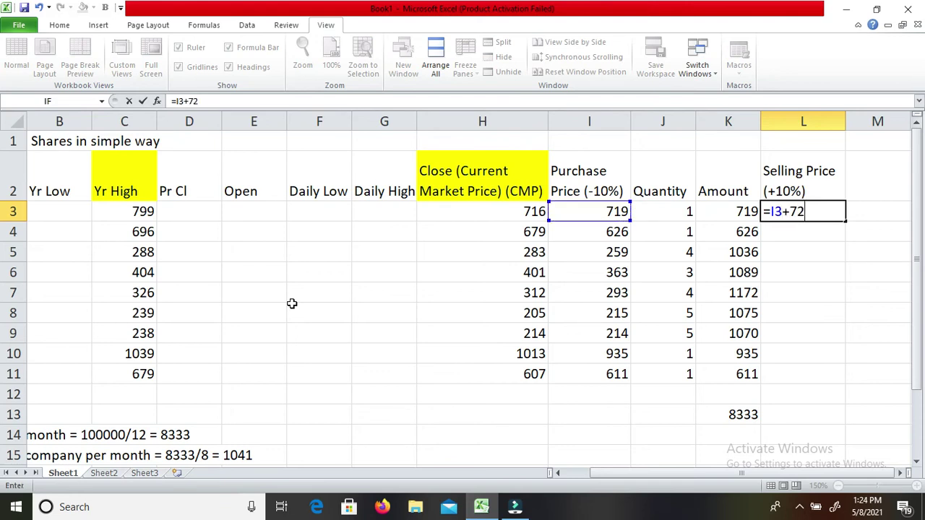
key(Return)
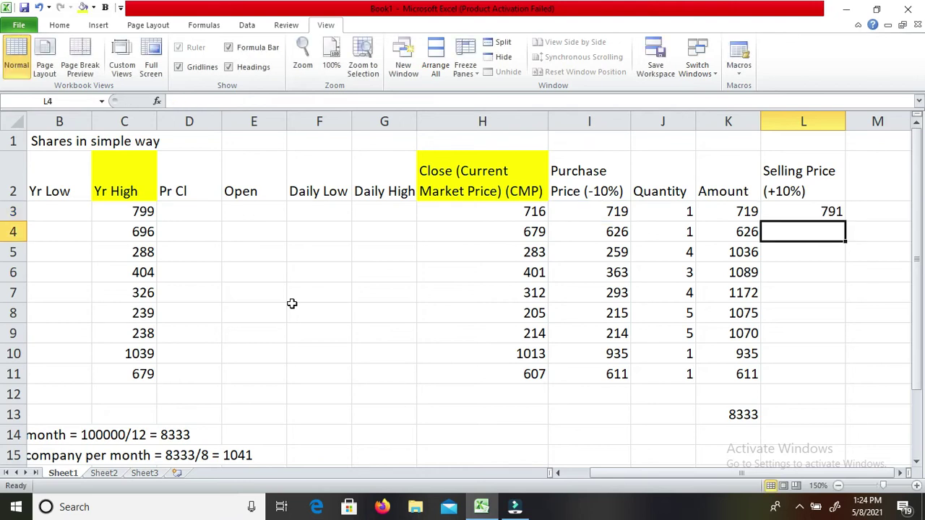
text(=)
key(Left)
key(Left)
key(Left)
text(+63)
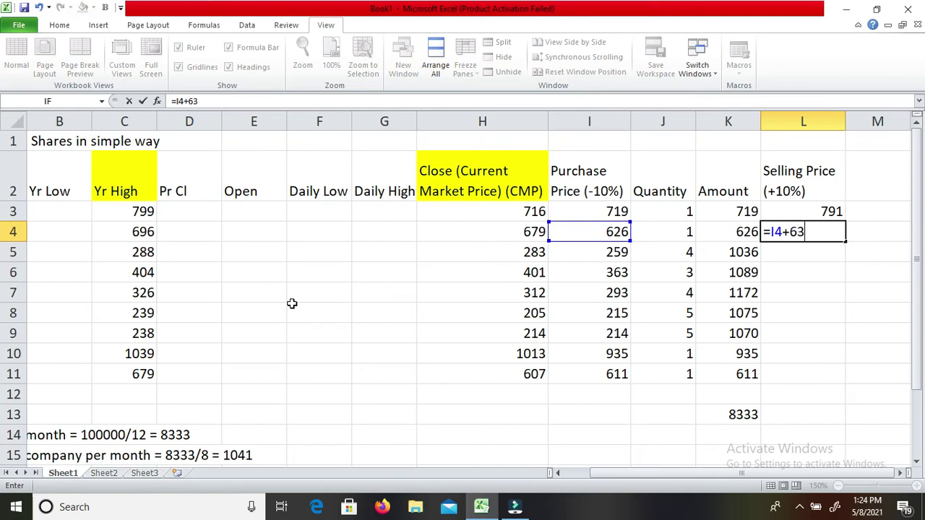
key(Return)
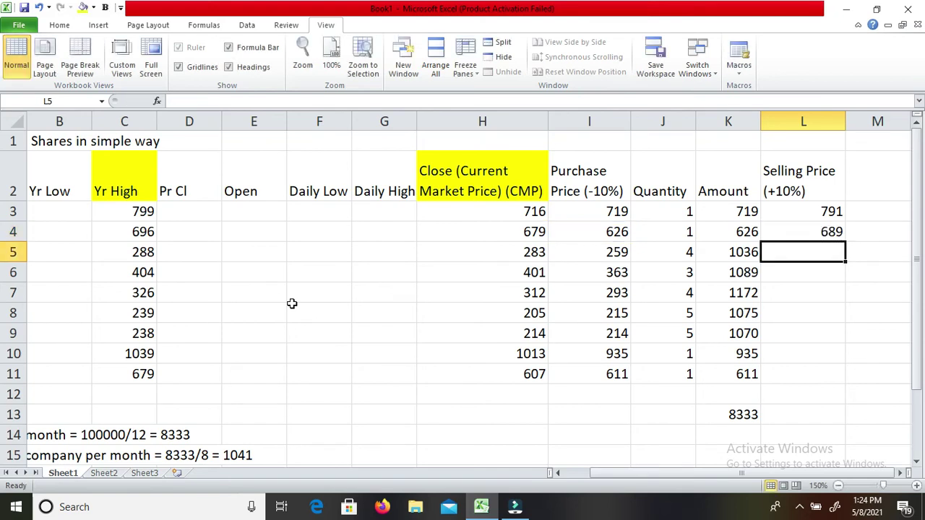
text(=)
key(Left)
key(Left)
key(Left)
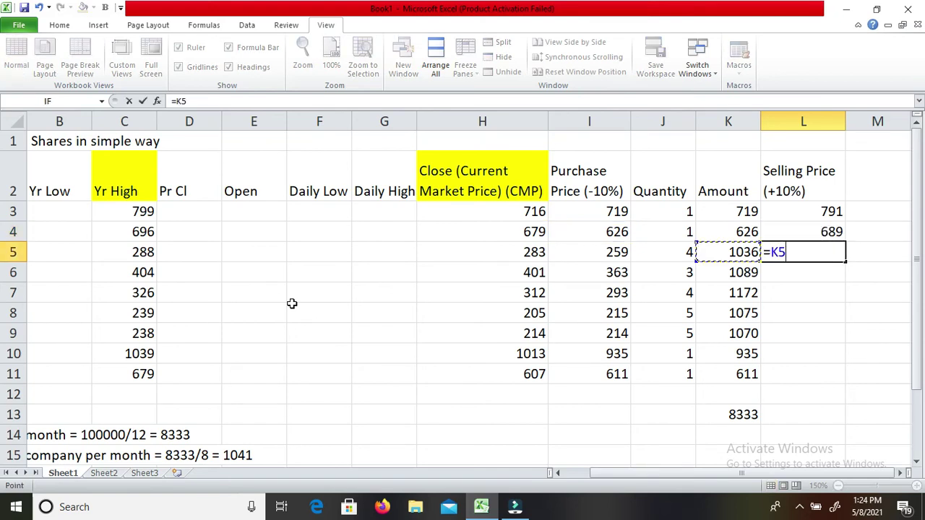
text(+26)
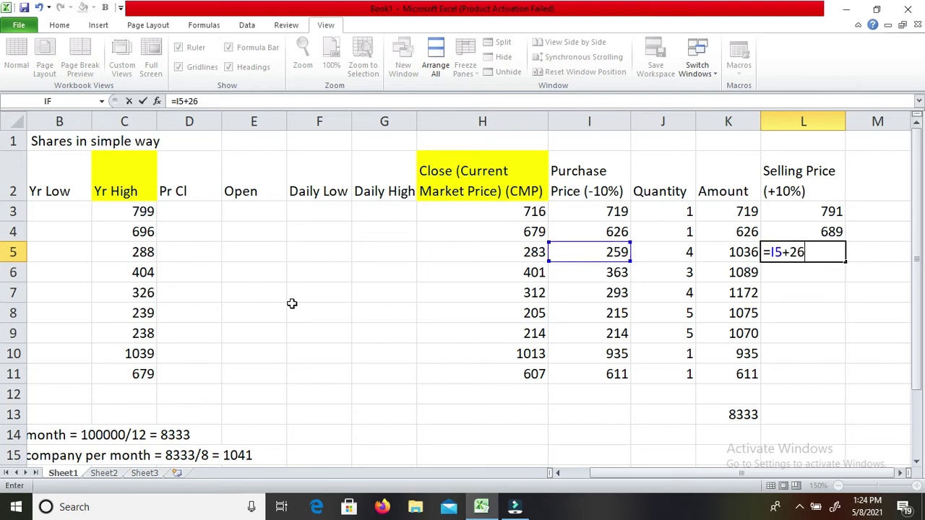
key(Return)
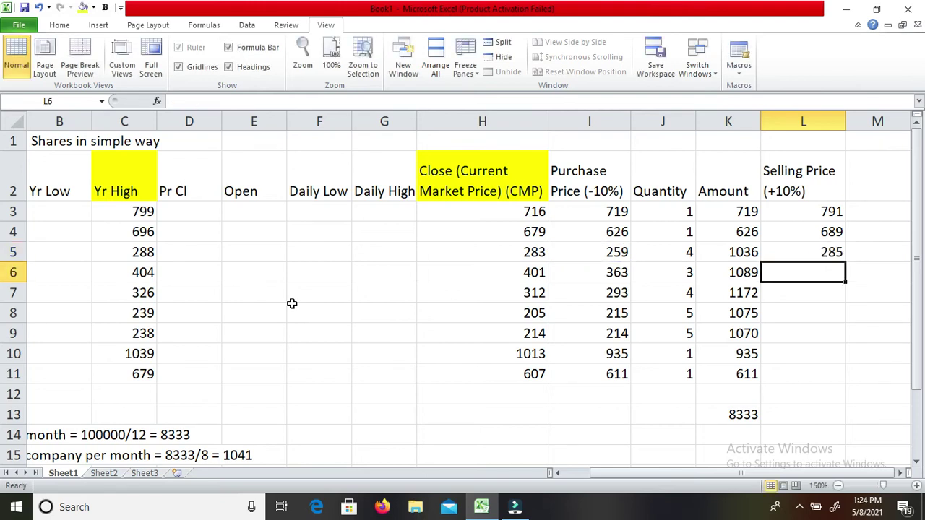
text(=)
key(Left)
key(Left)
key(Left)
text(+37)
key(Return)
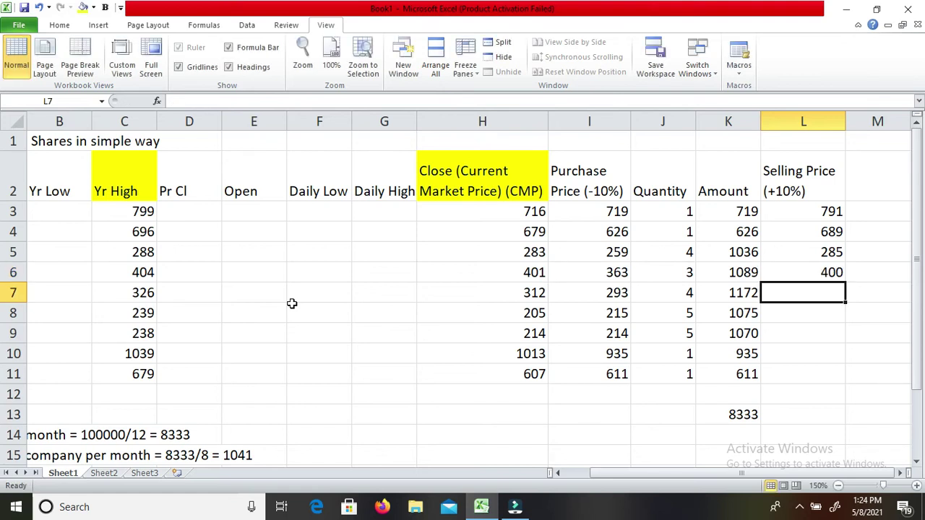
text(=)
key(Left)
key(Left)
key(Left)
text(+30)
key(Return)
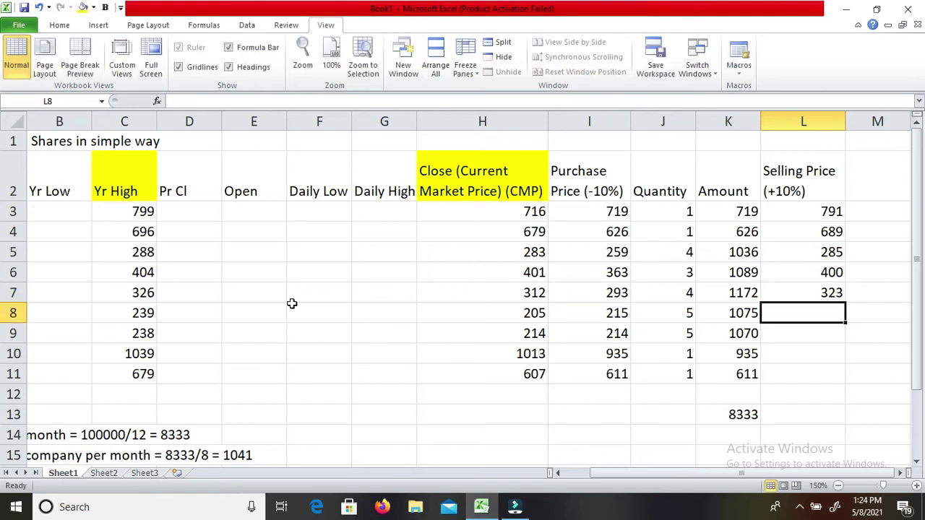
Enter selling price formulas in L8–L11: =I8+22, =I9+22, =I10+94, =I11+62.
text(=)
key(Left)
key(Left)
key(Left)
text(+22)
key(Return)
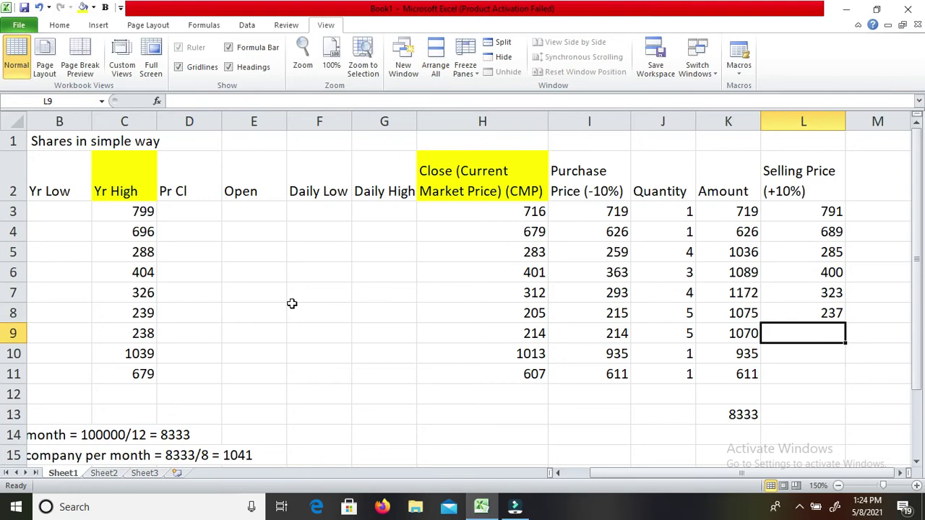
text(=)
key(Left)
key(Left)
key(Left)
text(+22)
key(Return)
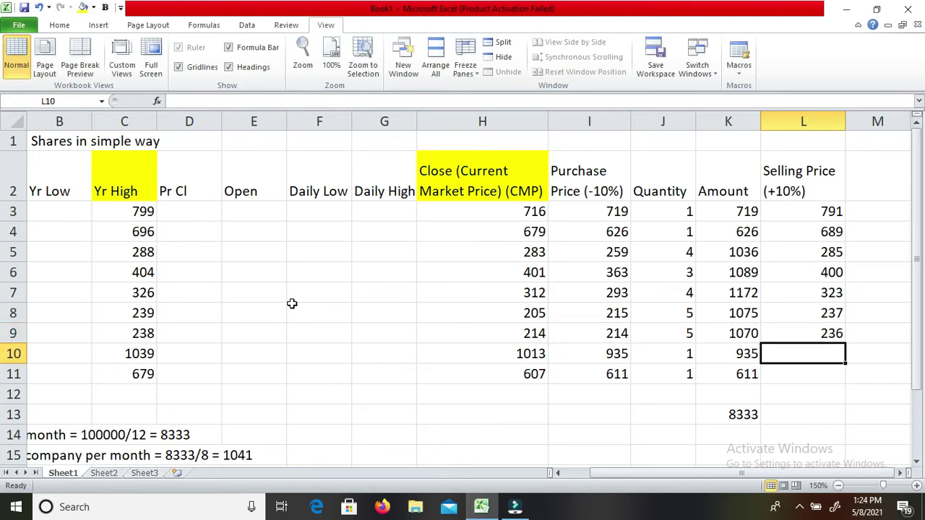
text(=)
key(Left)
key(Left)
key(Left)
text(+94)
key(Return)
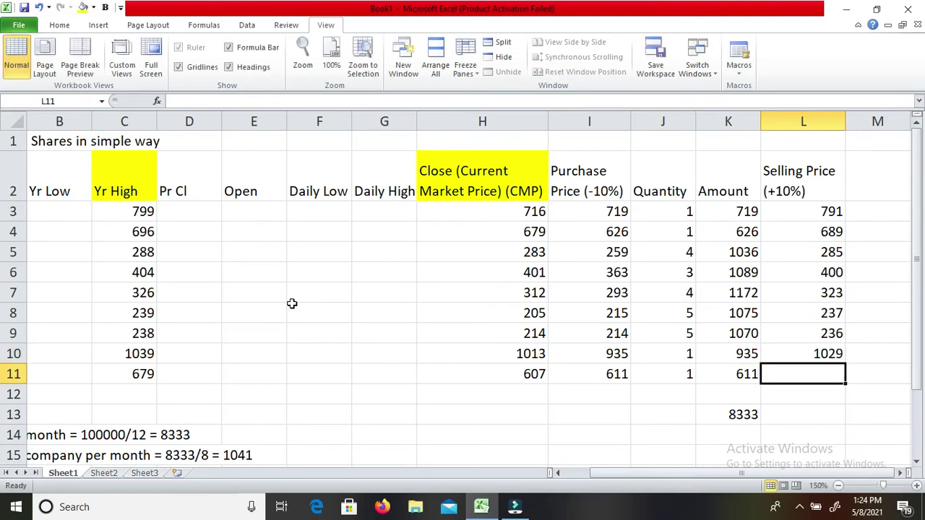
text(=)
key(Left)
key(Left)
key(Left)
text(+62)
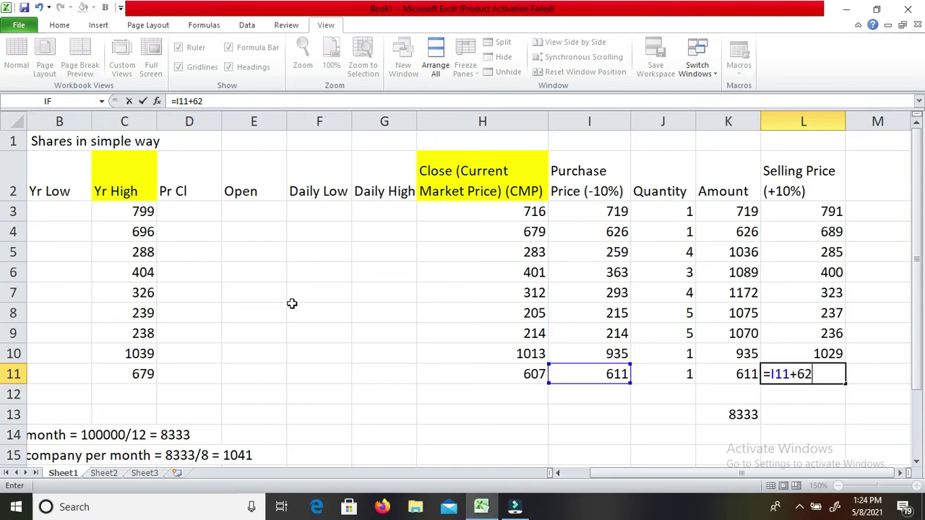
key(Return)
key(Down)
key(Left)
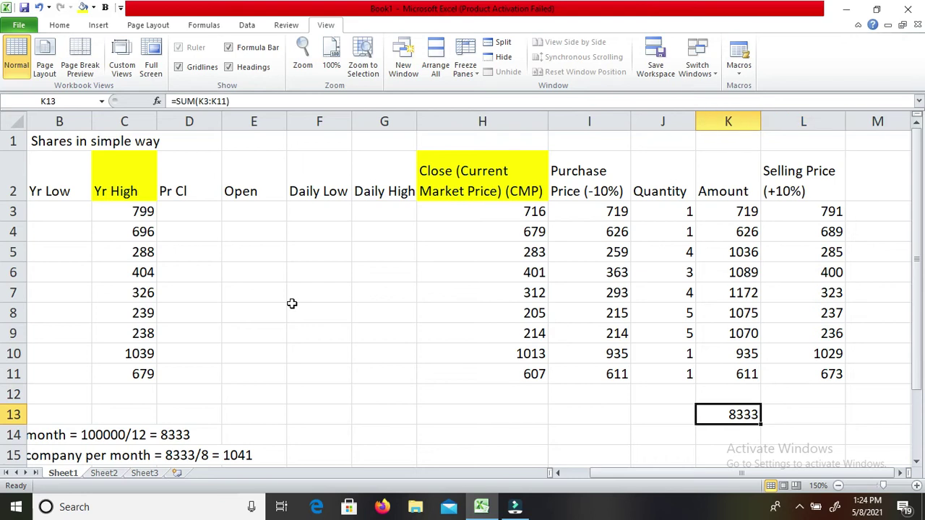
key(F2)
key(Escape)
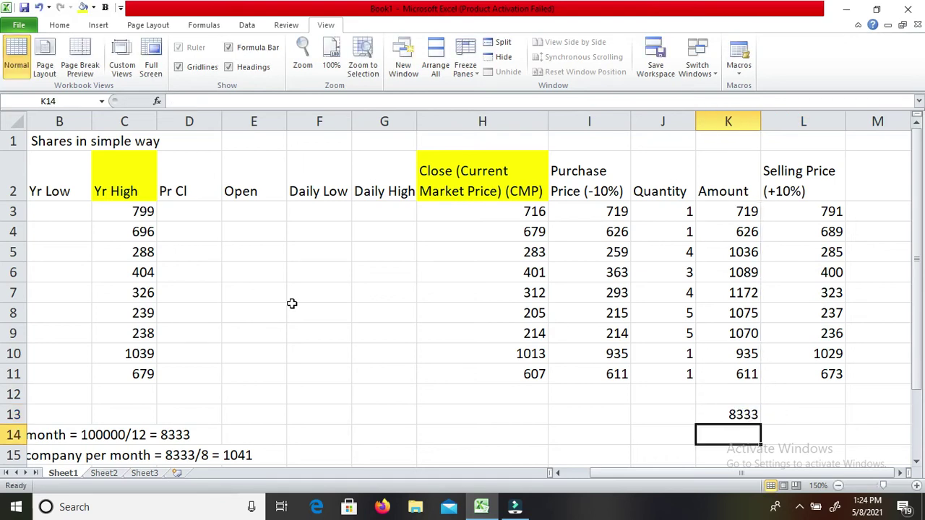
key(ctrl+c)
key(Right)
key(Return)
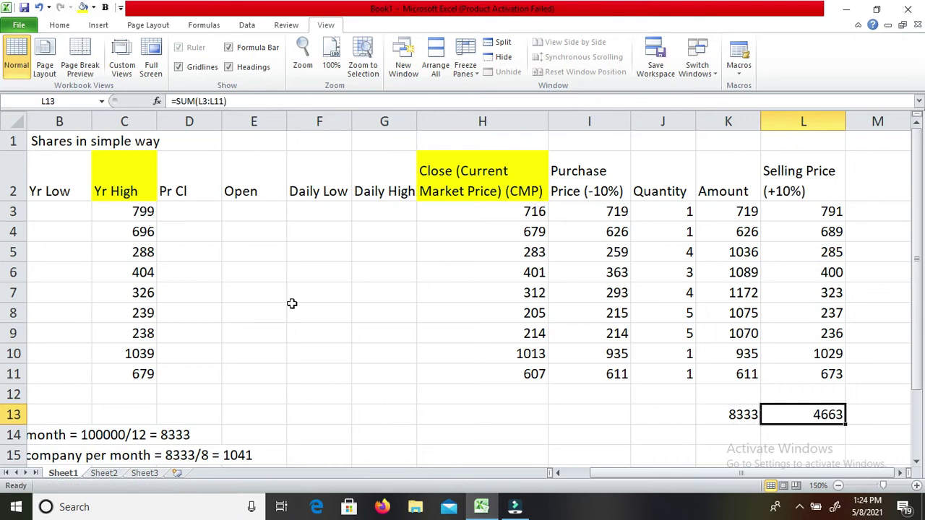
key(F2)
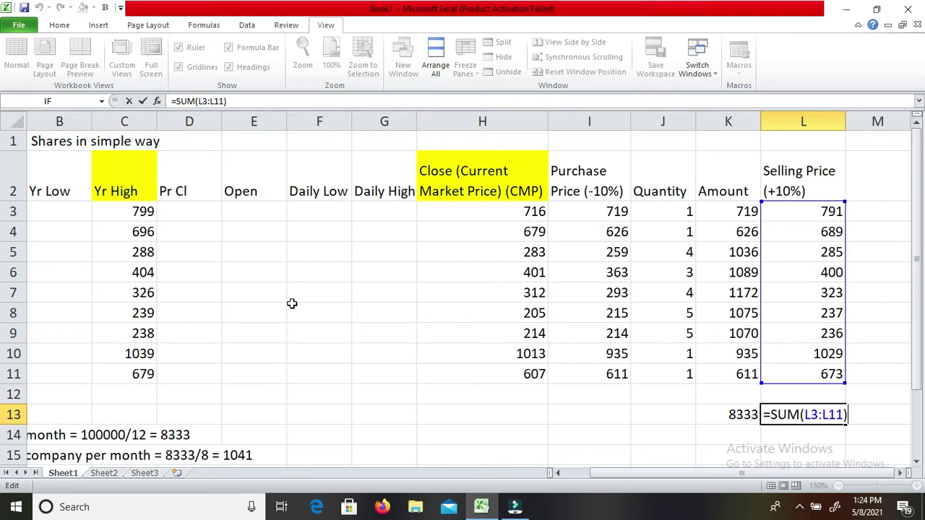
key(Return)
key(Up)
key(Left)
key(F2)
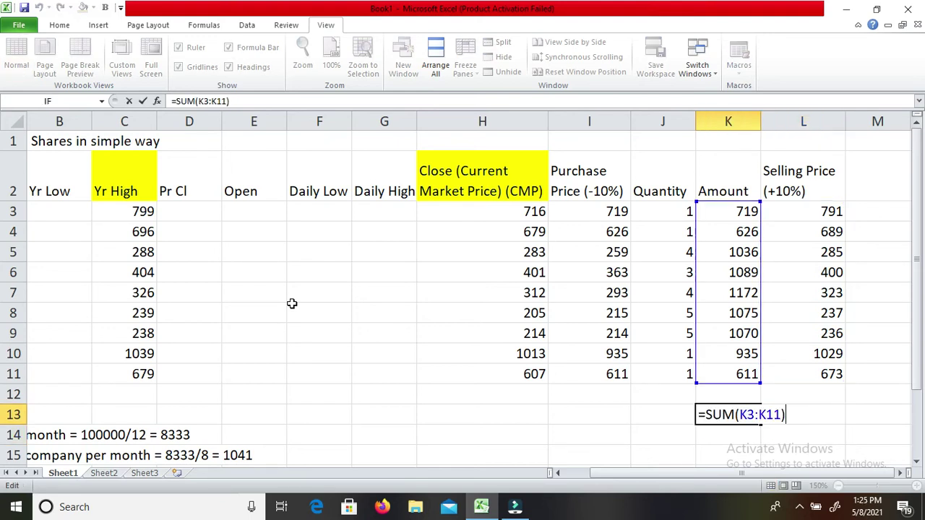
key(Return)
key(Up)
key(Right)
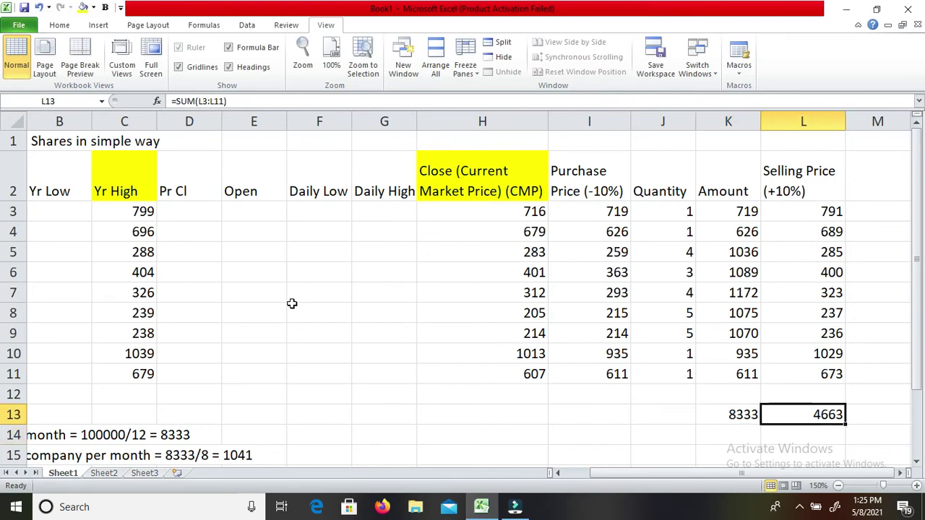
key(Delete)
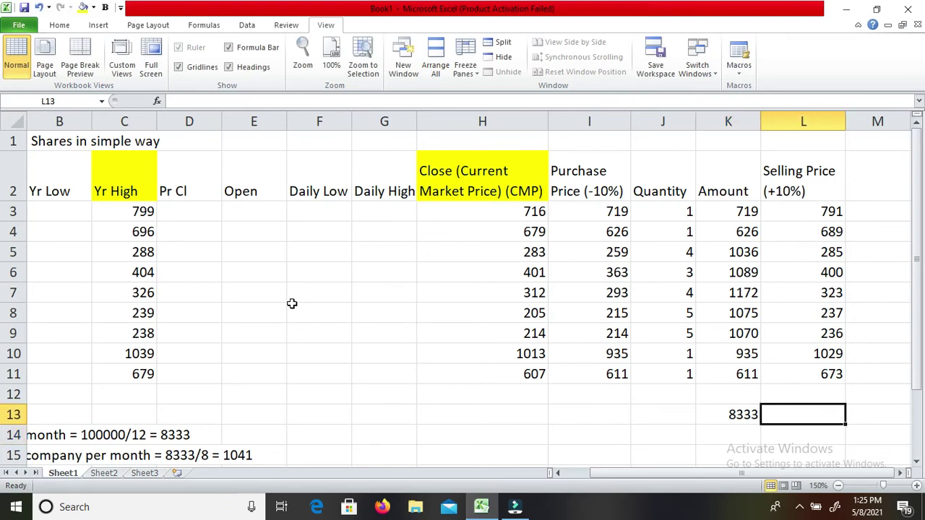
key(Up)
key(Up)
key(Up)
key(Up)
key(Up)
key(Up)
key(Up)
key(Up)
key(Up)
key(Up)
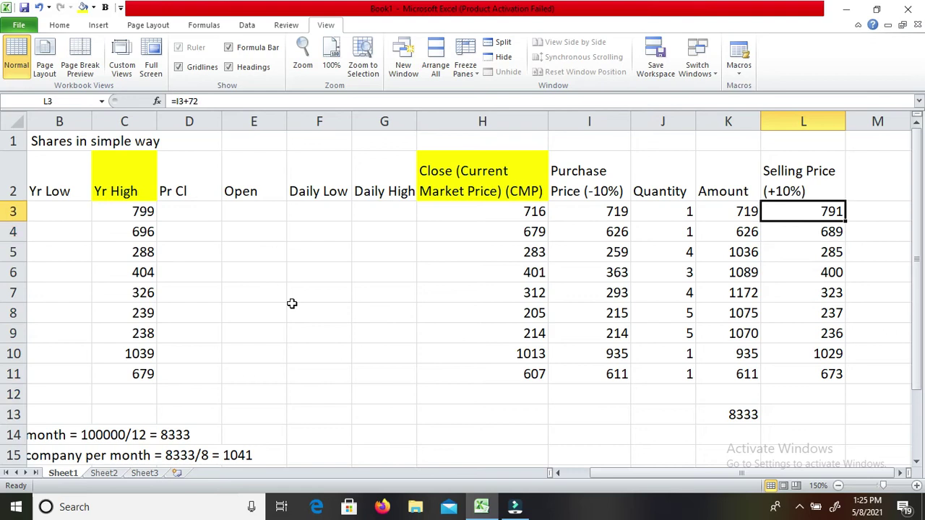
key(Down)
key(Down)
key(Up)
key(Up)
key(Left)
key(Left)
key(Right)
key(Right)
key(Down)
key(Down)
key(Down)
key(Up)
key(Up)
key(Up)
key(Left)
key(Left)
key(Left)
key(Down)
key(Down)
key(Down)
key(Down)
key(Down)
key(Down)
key(Down)
key(Down)
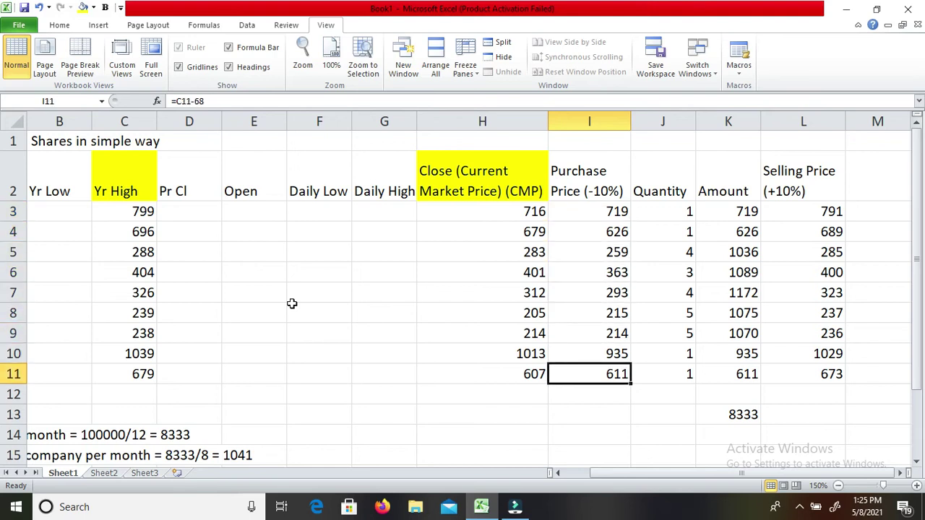
key(Up)
key(Up)
key(Up)
key(Up)
key(Up)
key(Up)
key(Up)
key(Right)
key(Right)
key(Right)
key(Up)
key(Down)
key(Up)
key(Down)
key(Down)
key(Down)
key(Down)
key(Down)
key(Down)
key(Down)
key(Down)
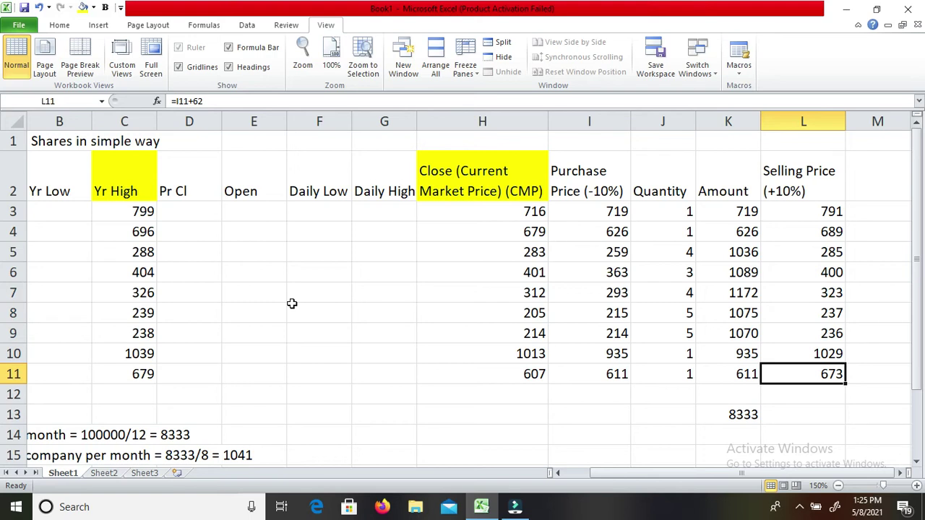
key(Up)
key(Up)
key(Up)
key(Up)
key(Up)
key(Up)
key(Up)
key(Up)
key(Left)
key(Right)
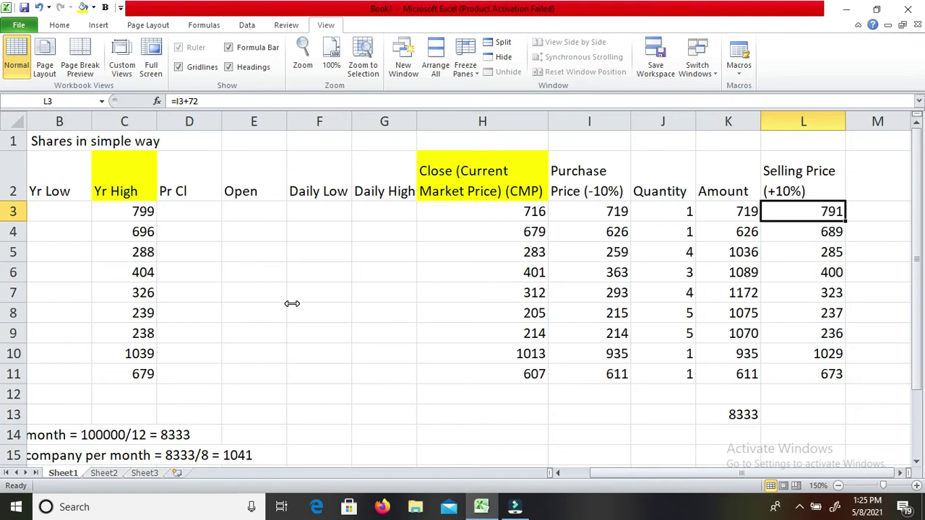
key(Up)
Type the heading 'Next Purchase' into M2, correcting typos.
key(Right)
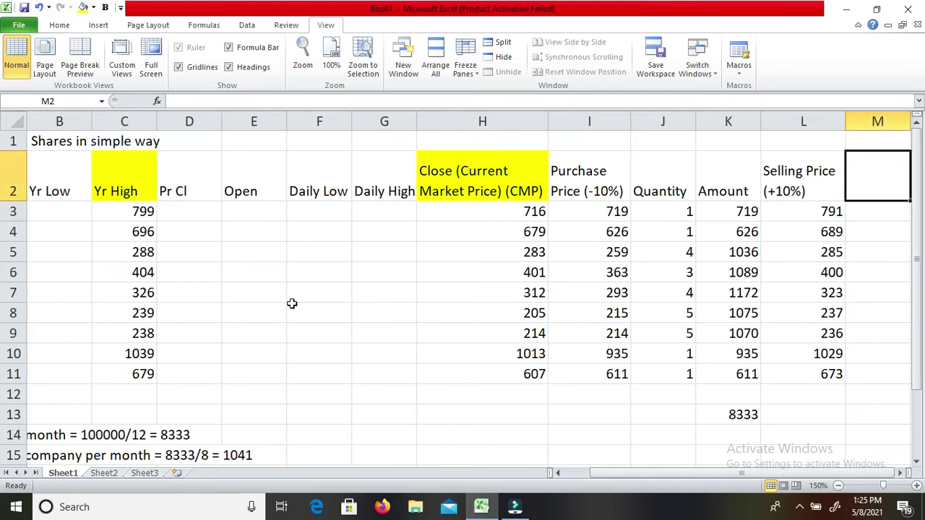
text(Ne)
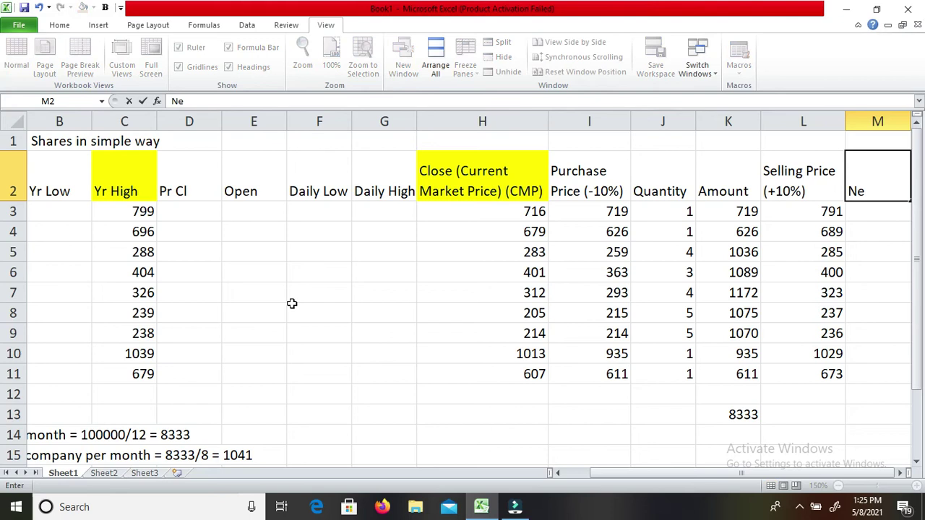
text(xt Purchad)
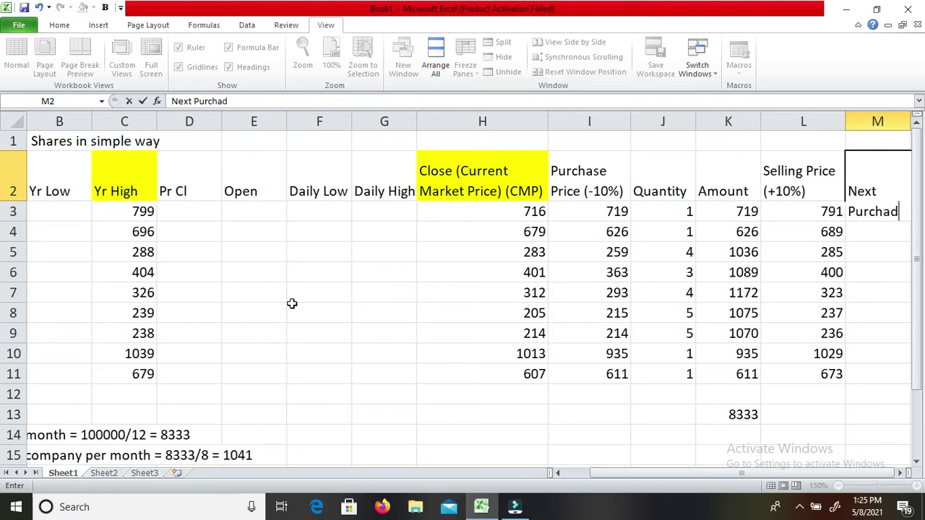
key(BackSpace)
text(se)
key(Return)
key(Up)
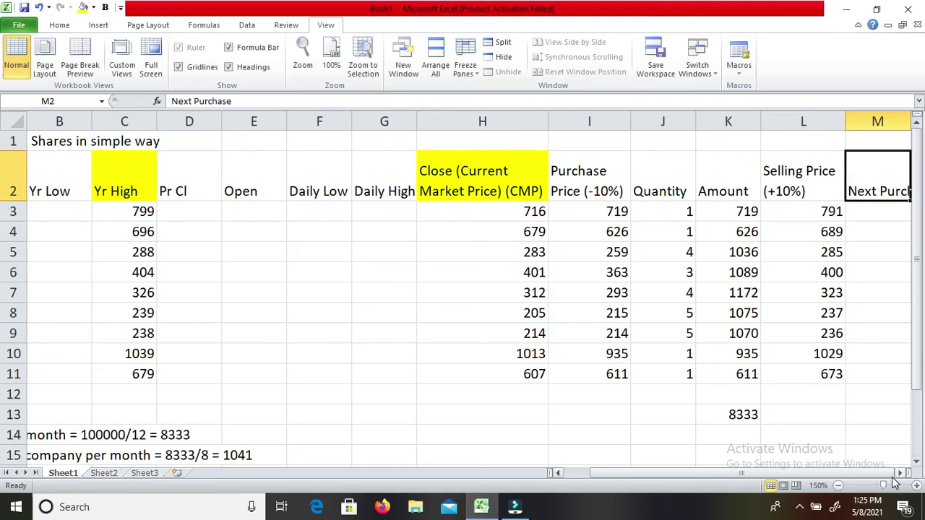
Turn on Wrap text for M2 and append '(-10%)' to the heading.
click(902, 473)
click(902, 473)
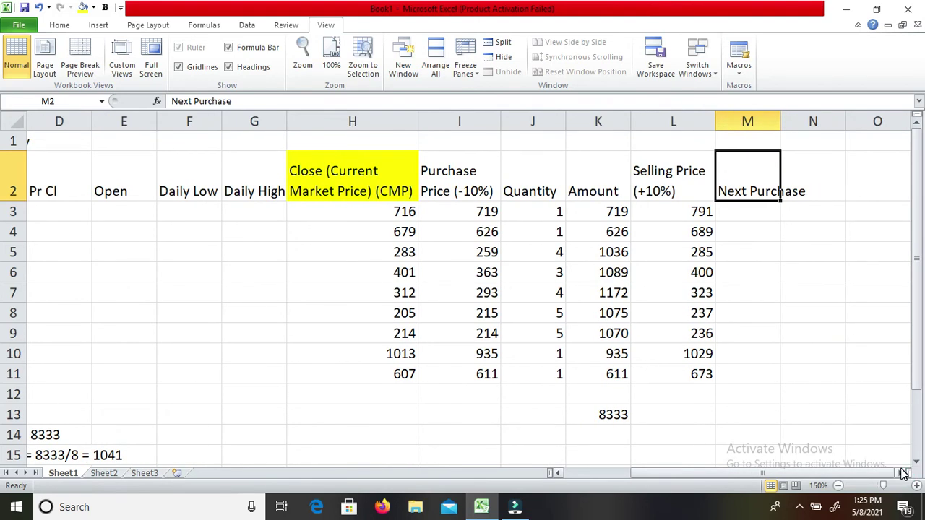
key(ctrl+1)
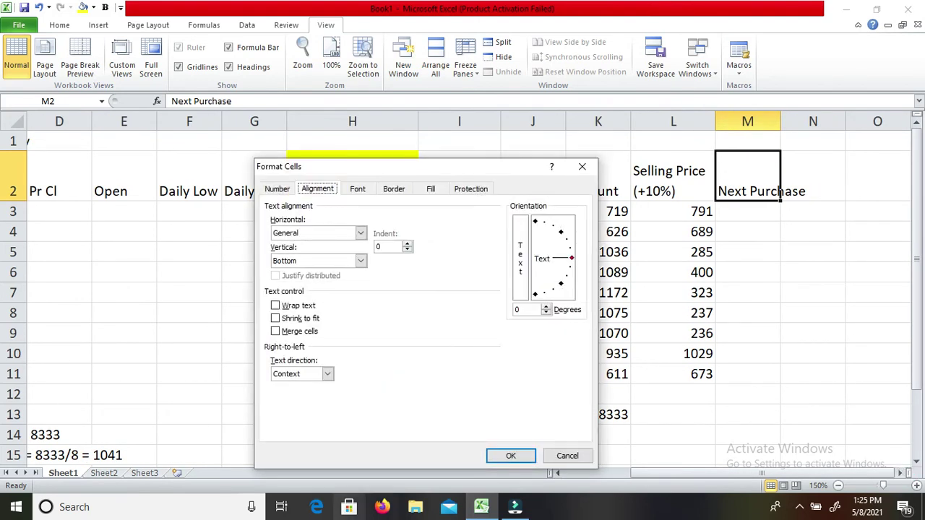
click(277, 305)
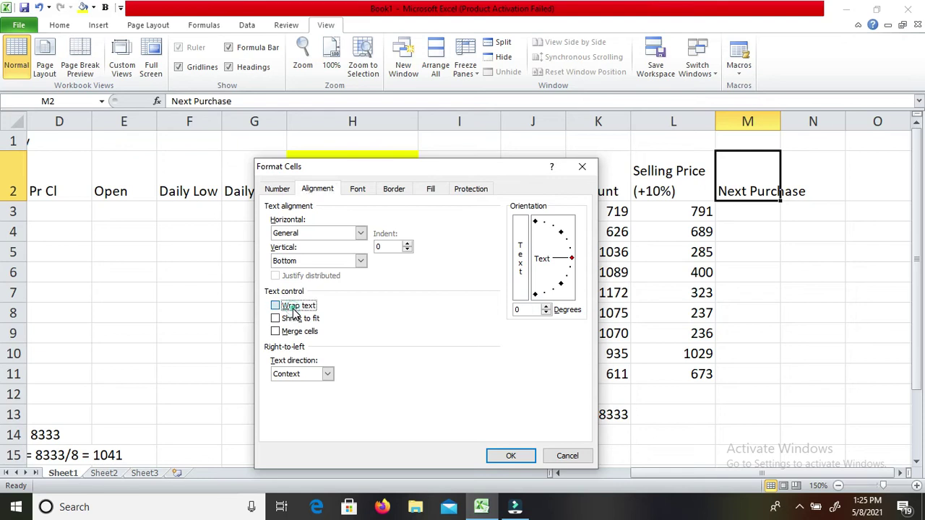
click(511, 458)
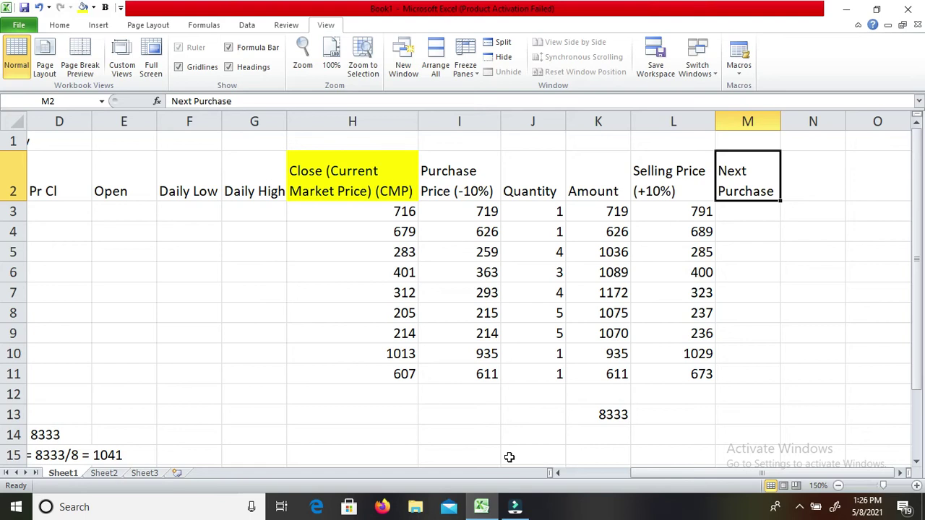
key(F2)
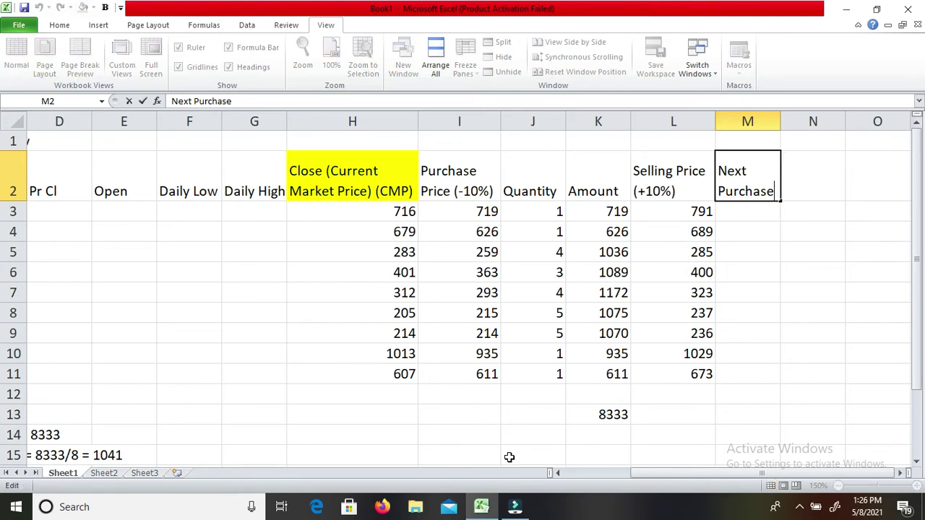
text((-10%))
key(Return)
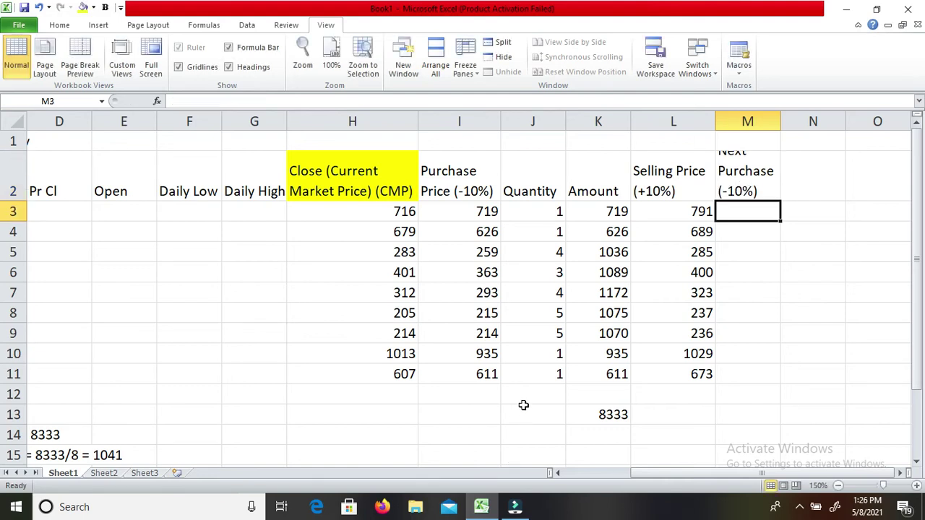
Adjust the M/N column border until column M is wide enough for its heading.
drag(780, 123, 820, 120)
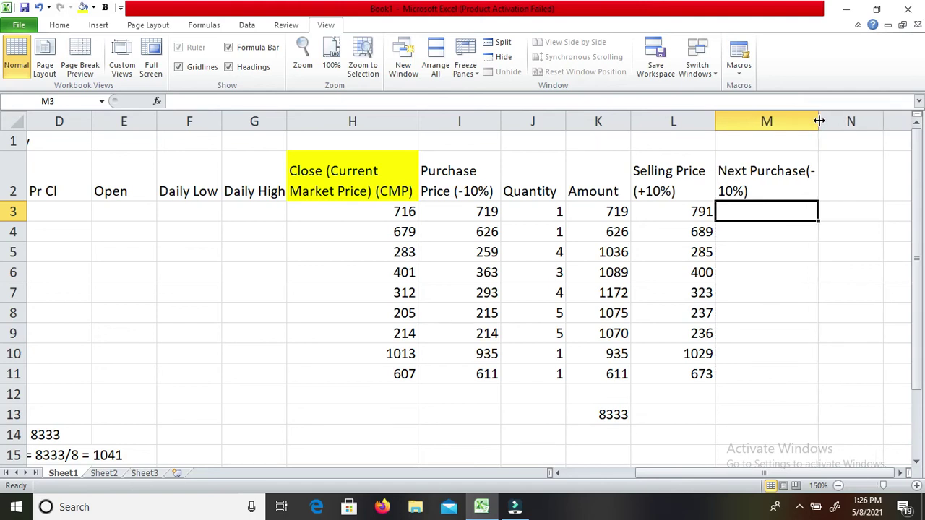
drag(819, 120, 810, 123)
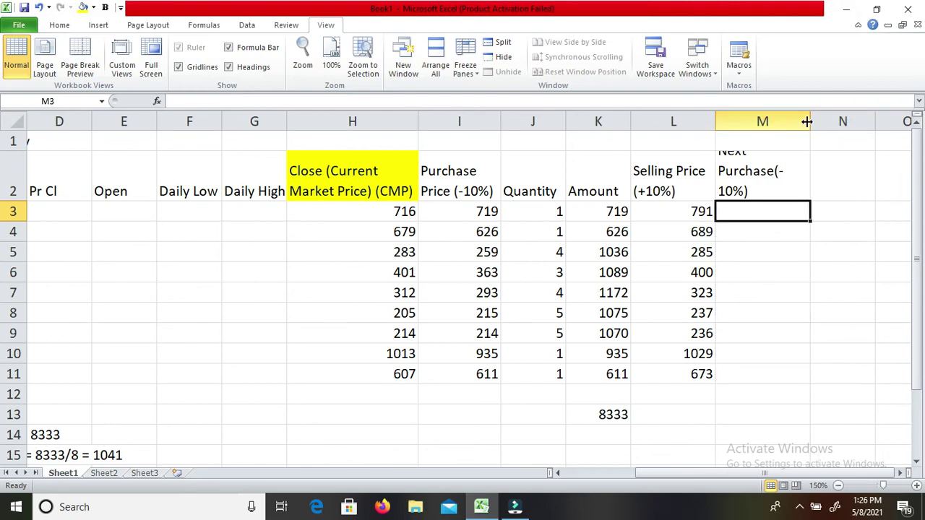
drag(814, 122, 818, 122)
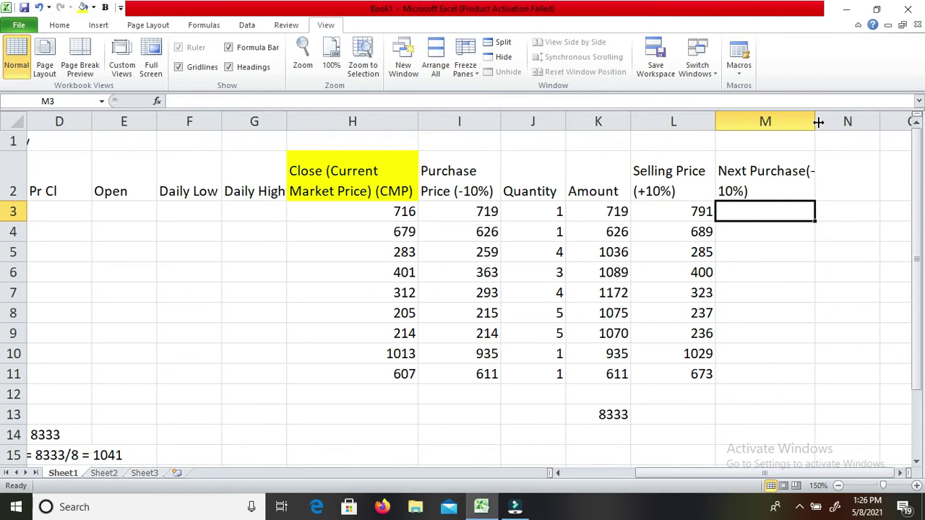
Insert a space before '(-10%)' in the M2 heading, then check the I3 and L3 formulas.
key(Up)
key(F2)
key(Left)
key(Left)
key(Left)
key(Left)
key(Left)
key(Left)
key(Return)
key(Left)
key(Left)
key(Left)
key(Left)
key(Right)
key(Right)
key(Right)
key(Right)
key(Left)
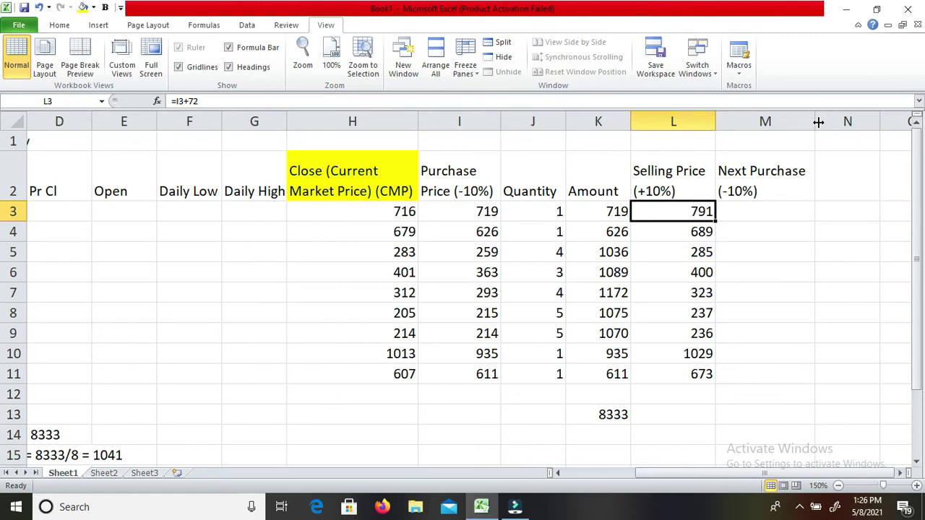
Enter next purchase formulas =I3-72 in M3 and =I4-63 in M4.
key(Right)
text(=)
key(Left)
key(Left)
key(Left)
key(Left)
text(-72)
key(Return)
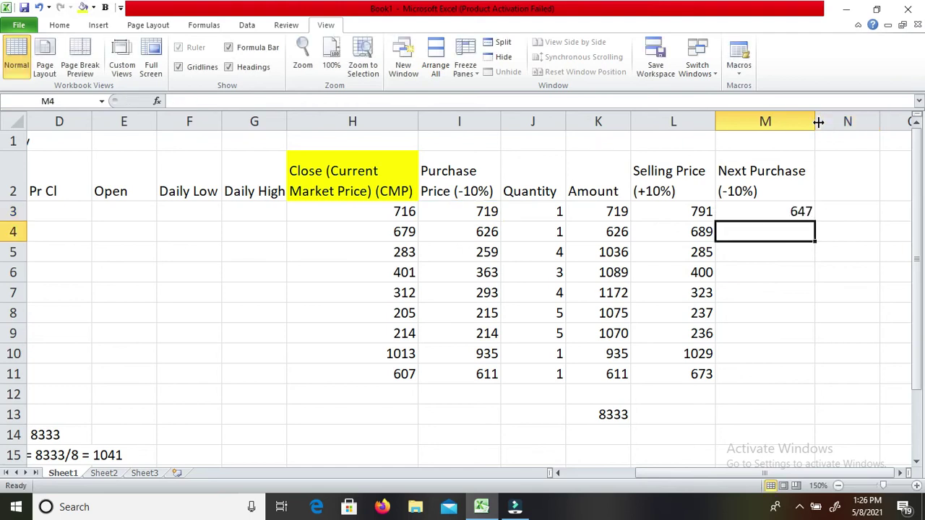
text(=)
key(Left)
key(Left)
key(Left)
key(Left)
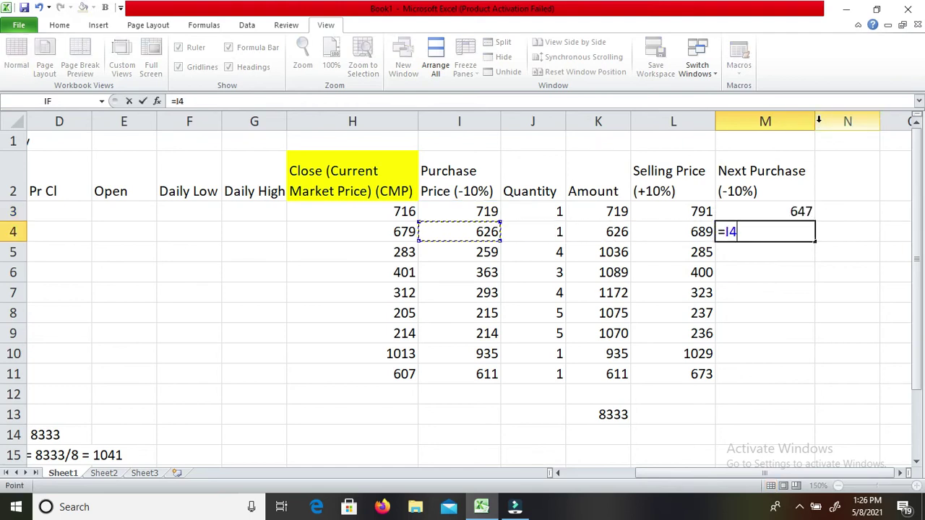
text(-63)
key(Return)
Enter =I5-26, =I6-37 and =I7-30 in M5–M7, giving 233, 326 and 263.
text(=)
key(Left)
key(Left)
key(Left)
key(Left)
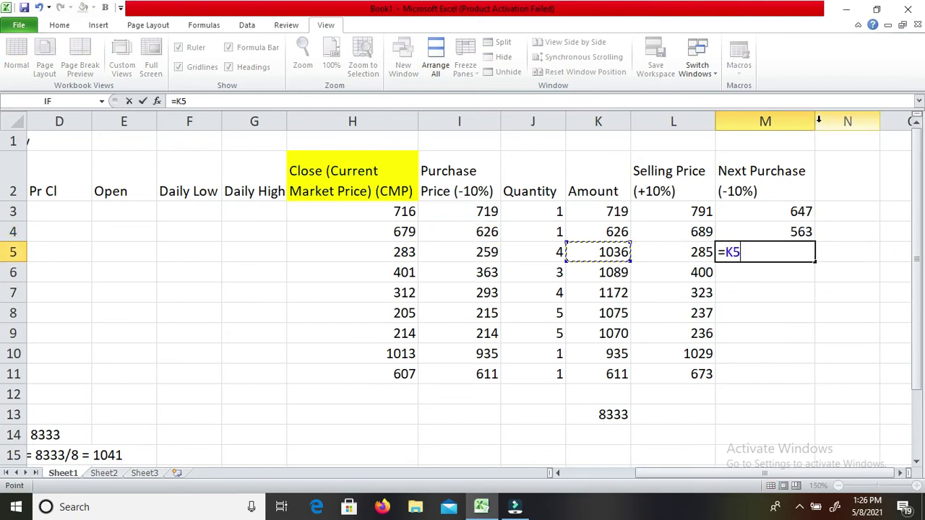
text(-26)
key(Return)
text(=)
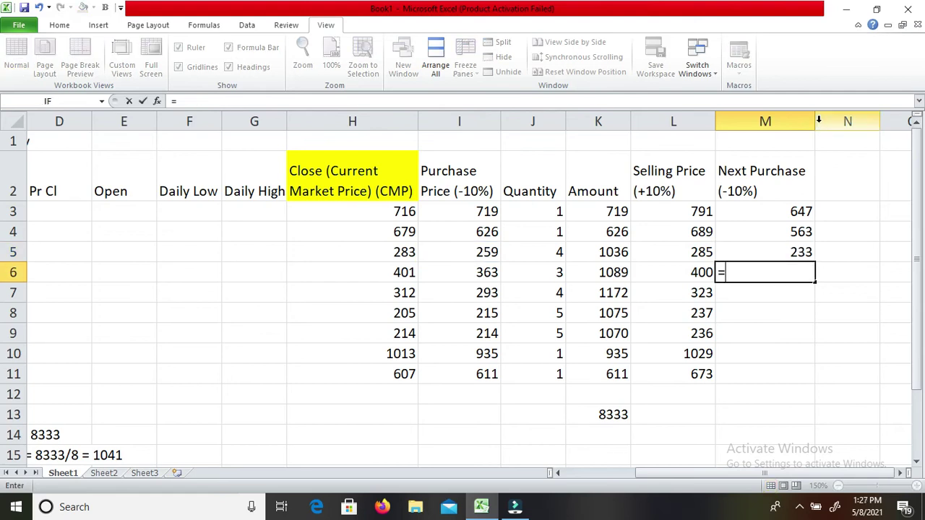
key(Left)
key(Left)
key(Left)
key(Left)
text(-)
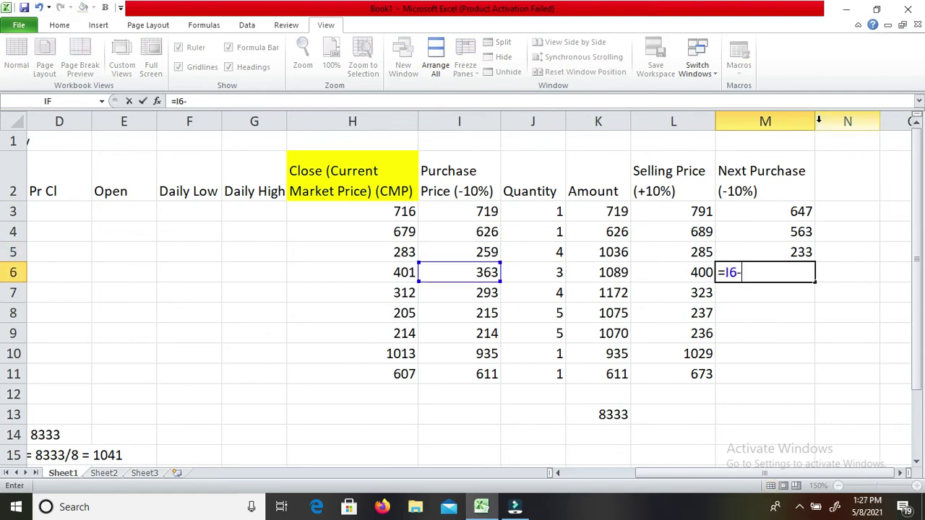
text(37)
key(Return)
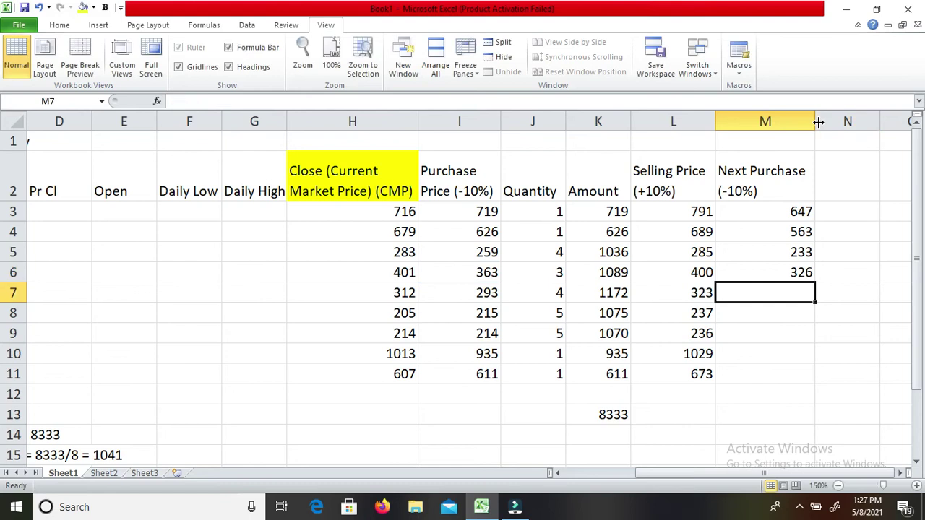
text(=)
key(Left)
key(Left)
key(Left)
key(Left)
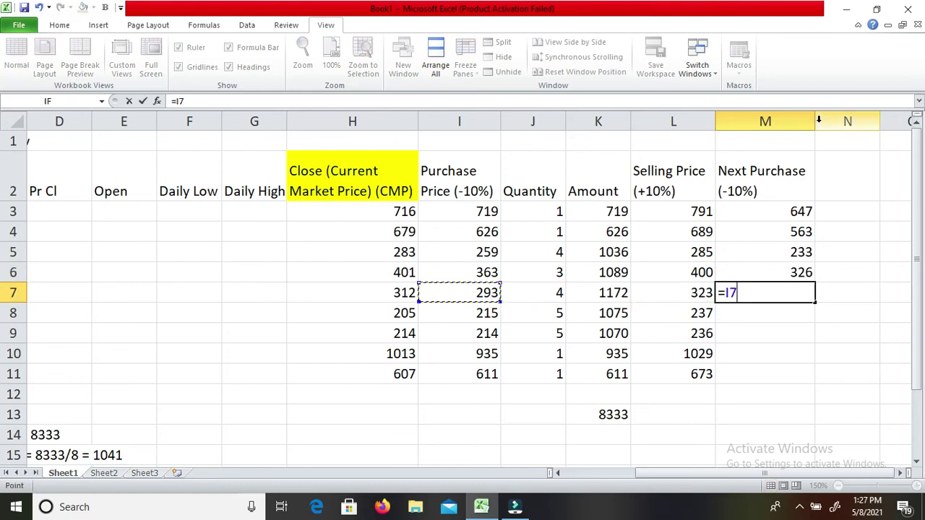
text(-30)
key(Return)
Fill M8–M11 with =I8-22, =I9, =I10-94 and =I11-61, giving 193, 192, 841 and 550.
text(=)
key(Left)
key(Left)
key(Left)
key(Left)
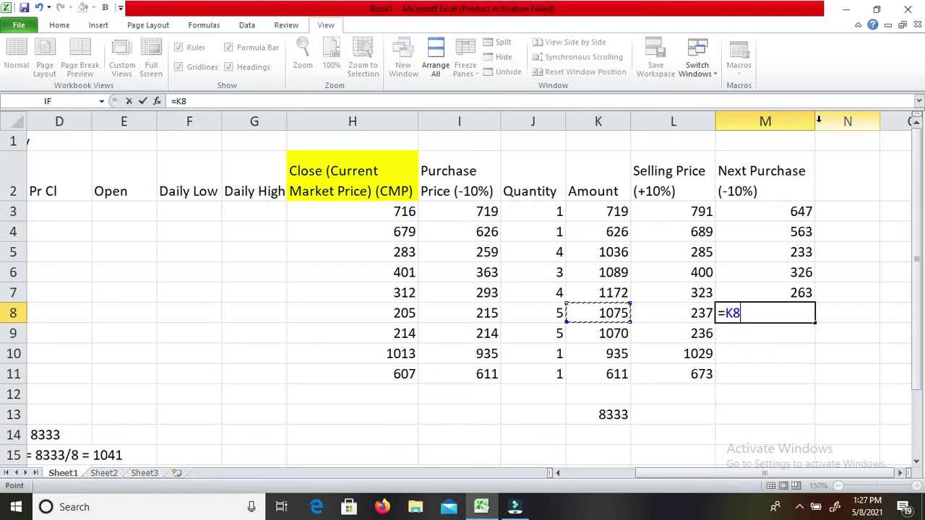
text(-22)
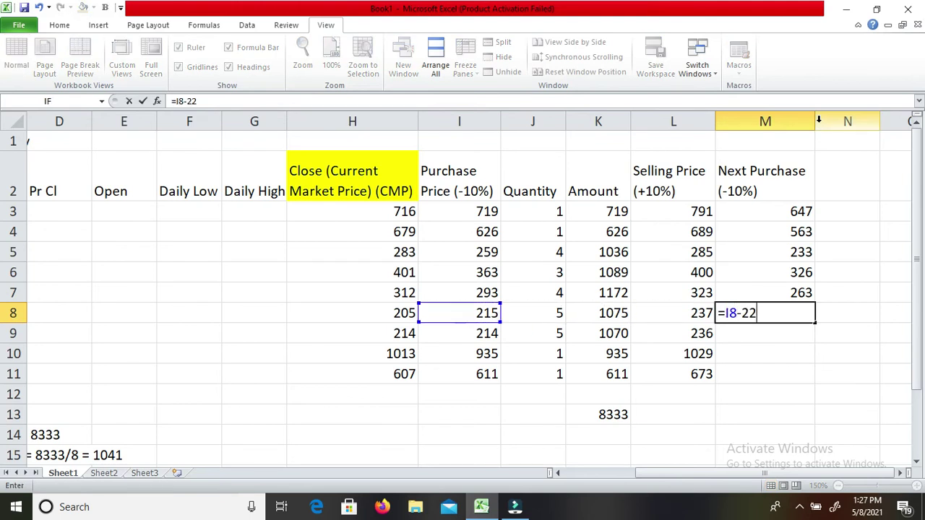
key(Return)
text(=)
key(Left)
key(Left)
key(Left)
key(Left)
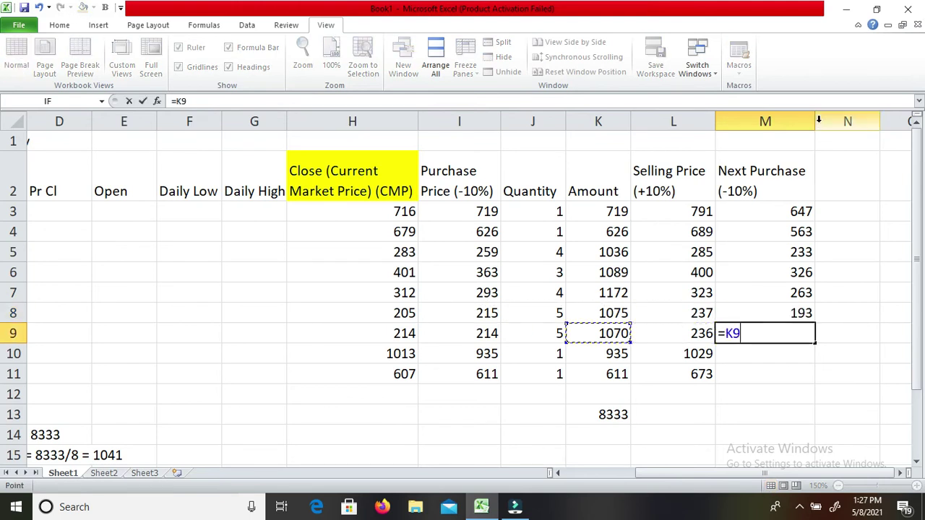
text(-22)
key(Return)
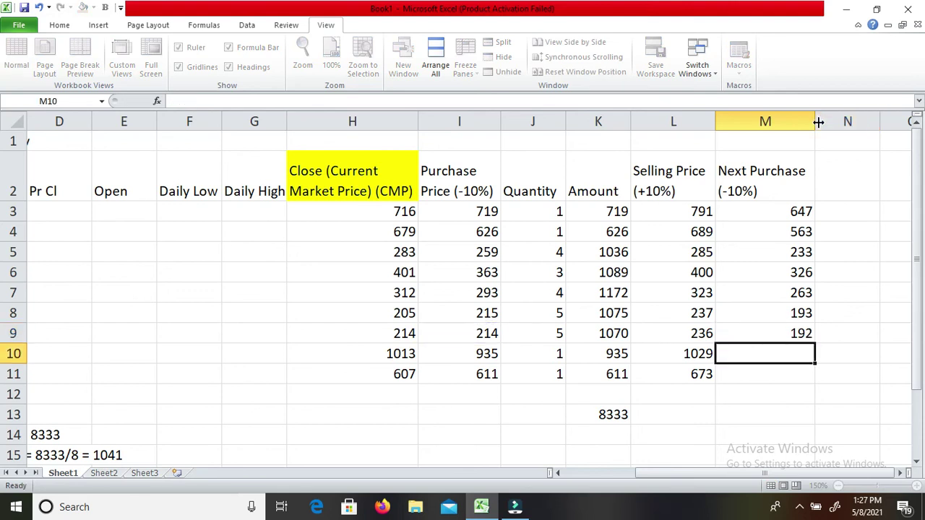
text(=)
key(Left)
key(Left)
key(Left)
key(Left)
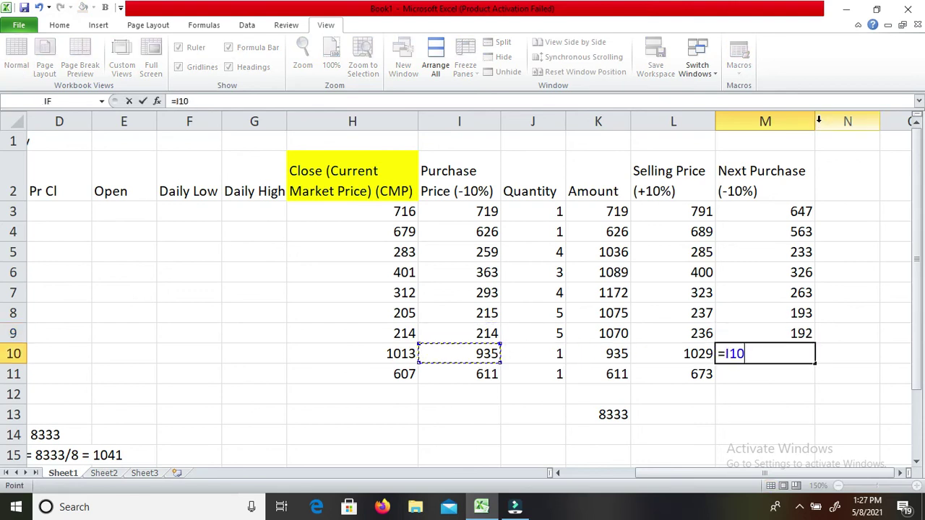
text(-94)
key(Return)
text(=)
key(Left)
key(Left)
key(Left)
key(Left)
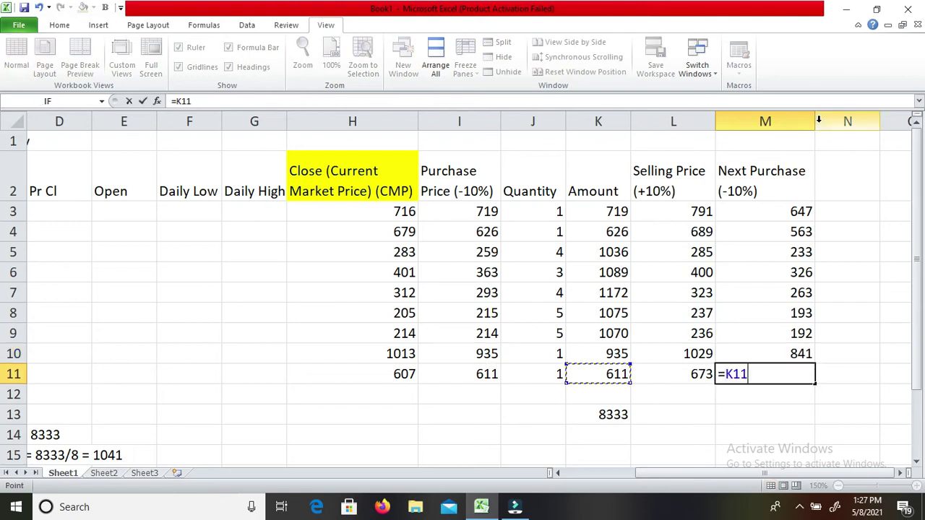
text(-61)
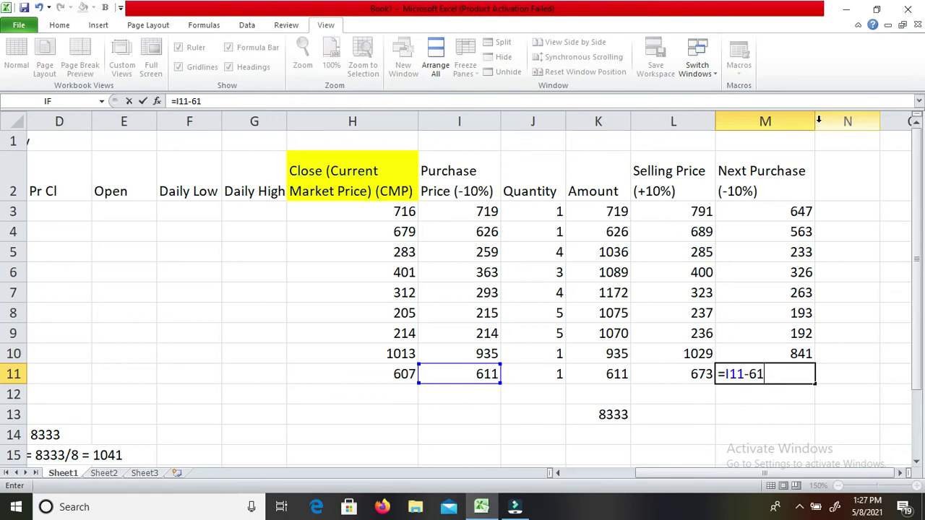
key(Return)
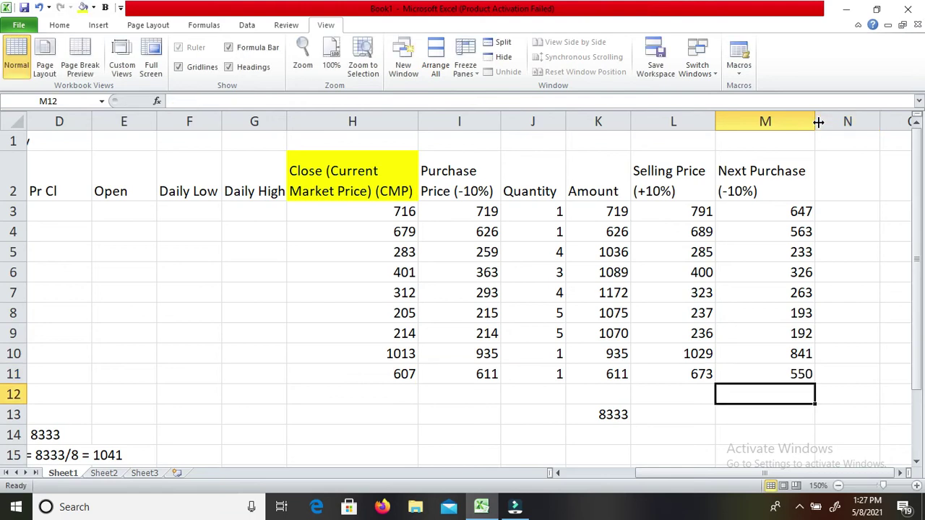
Review the quantity, selling price and next purchase values along row 3.
key(Up)
key(Up)
key(Up)
key(Up)
key(Up)
key(Up)
key(Up)
key(Up)
key(Up)
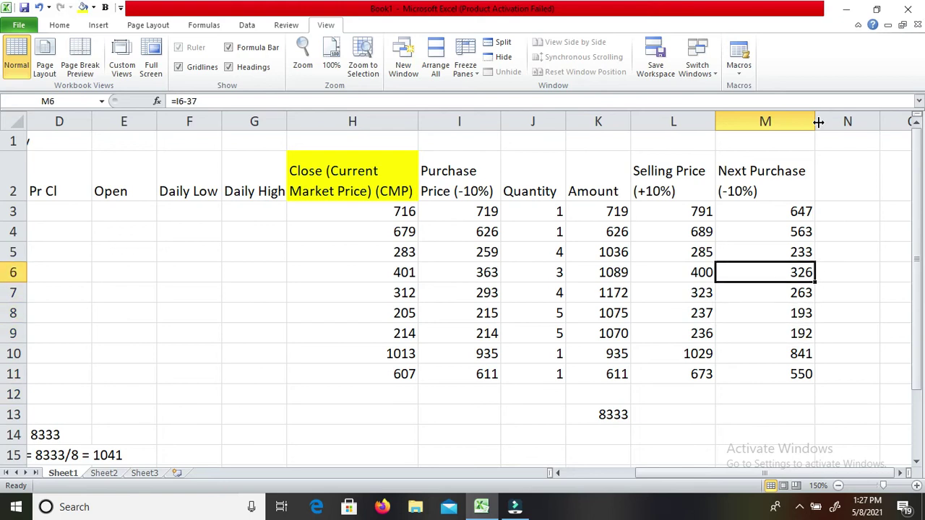
key(Left)
key(Left)
key(Left)
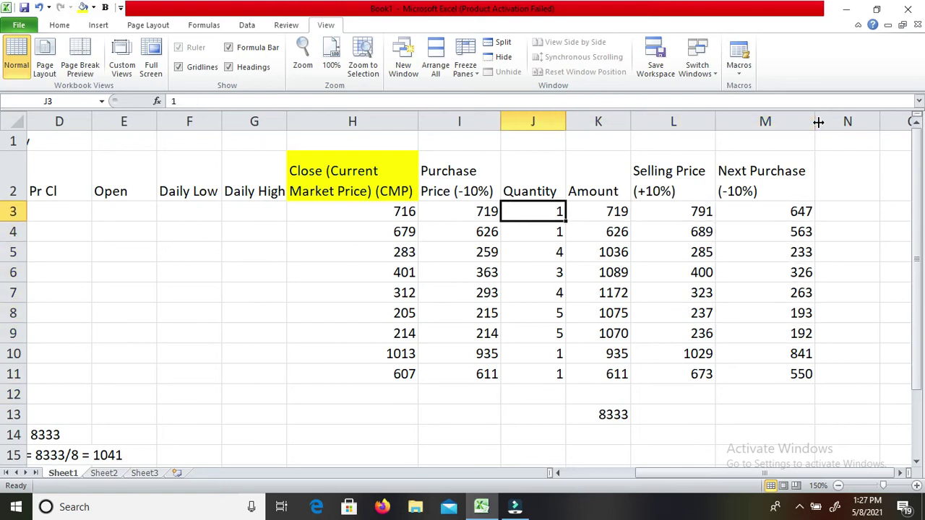
key(Right)
key(Right)
key(Left)
key(Left)
key(Left)
key(Right)
key(Right)
key(Right)
key(Right)
key(Right)
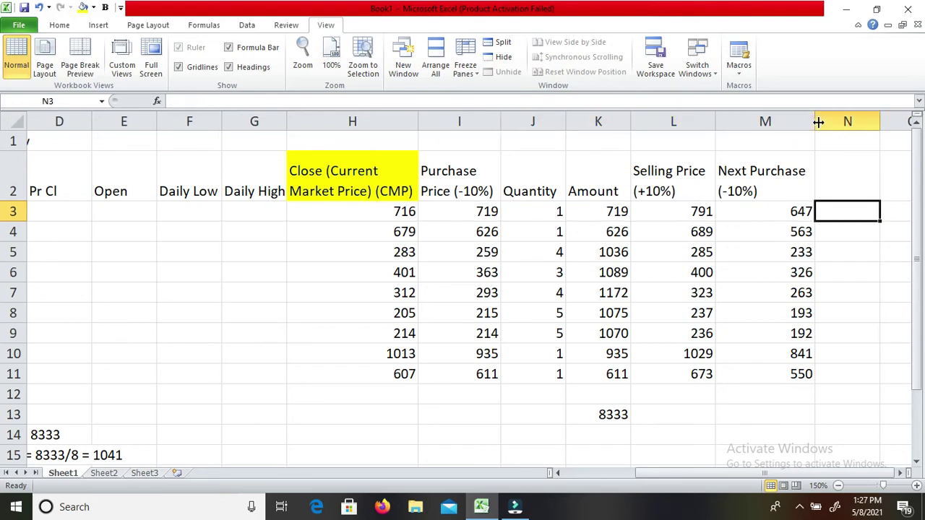
Type the heading 'Avegerage Price' in N2 and widen column N to fit it.
key(Up)
text(Avegr)
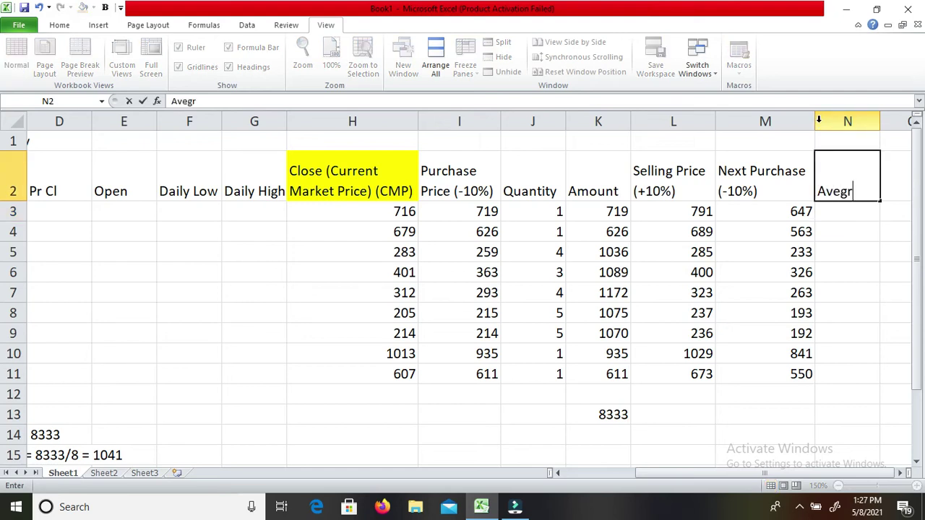
key(BackSpace)
text(erage)
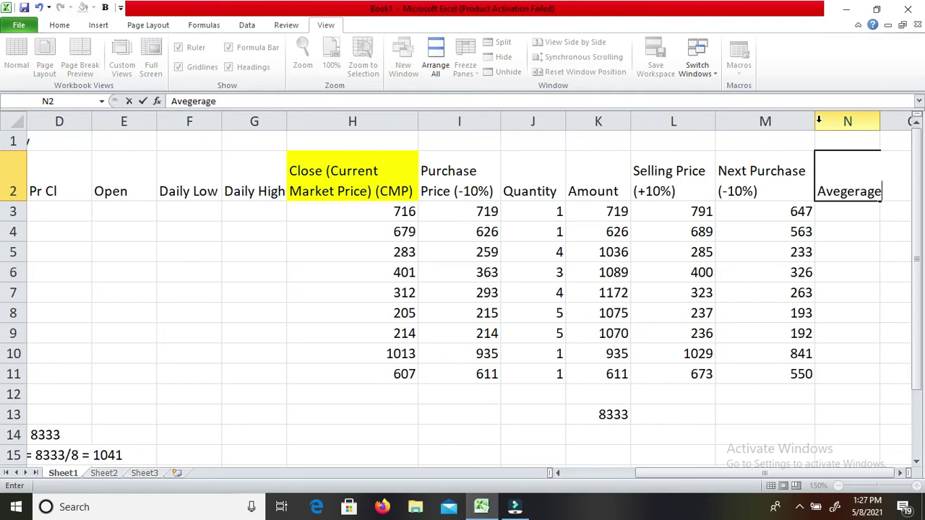
text( Price)
key(Return)
key(Up)
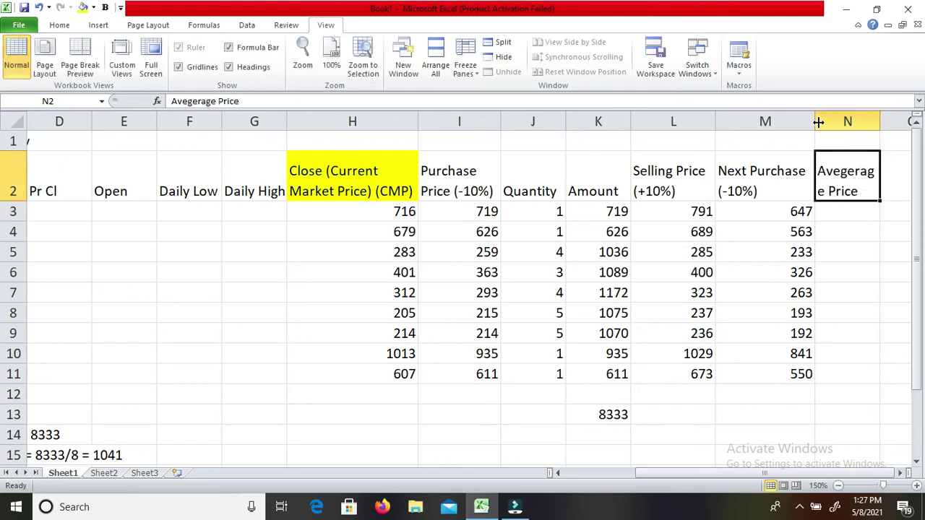
drag(881, 121, 885, 120)
key(Down)
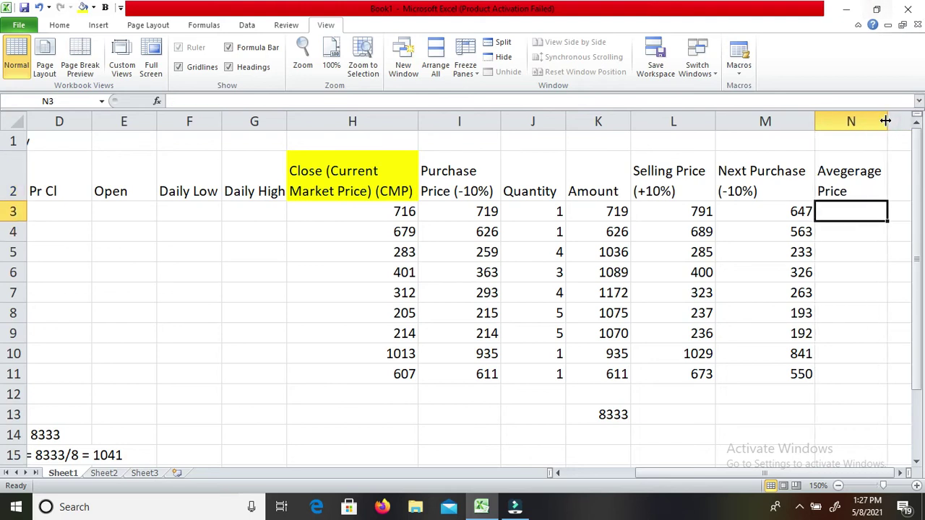
Enter =(I3+M3)/2 in N3 so Axis Bank's average price shows 683, then check row 3.
text(=)
key(Left)
key(Left)
key(Left)
key(Left)
key(Left)
key(BackSpace)
key(BackSpace)
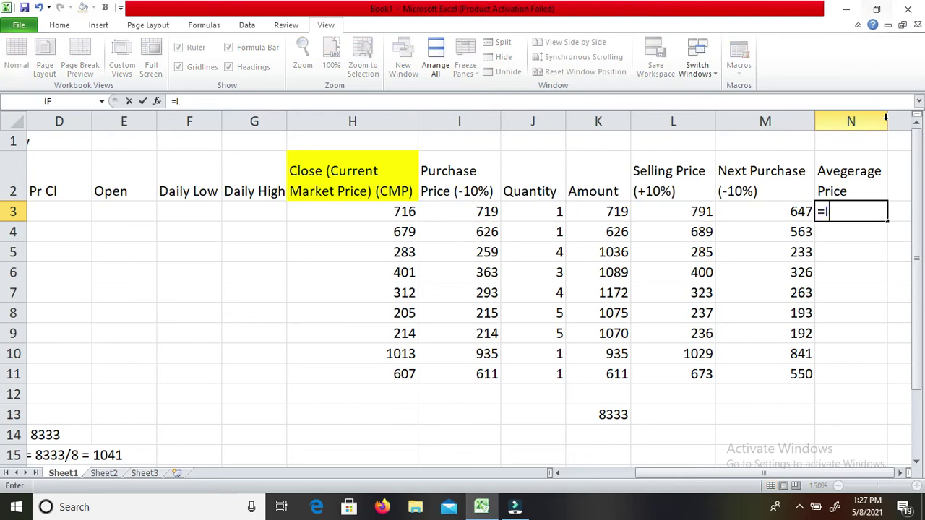
text(()
key(Left)
key(Left)
key(Left)
key(Left)
key(Left)
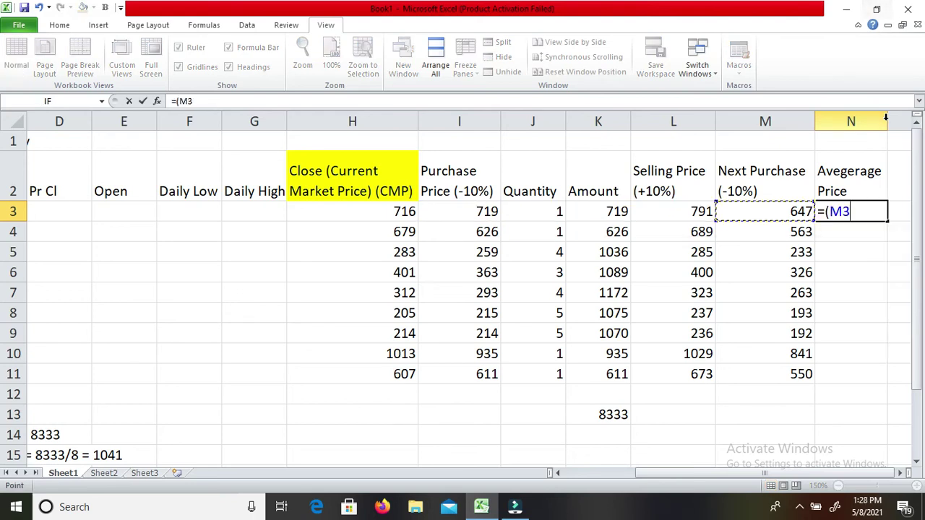
text(+)
key(Left)
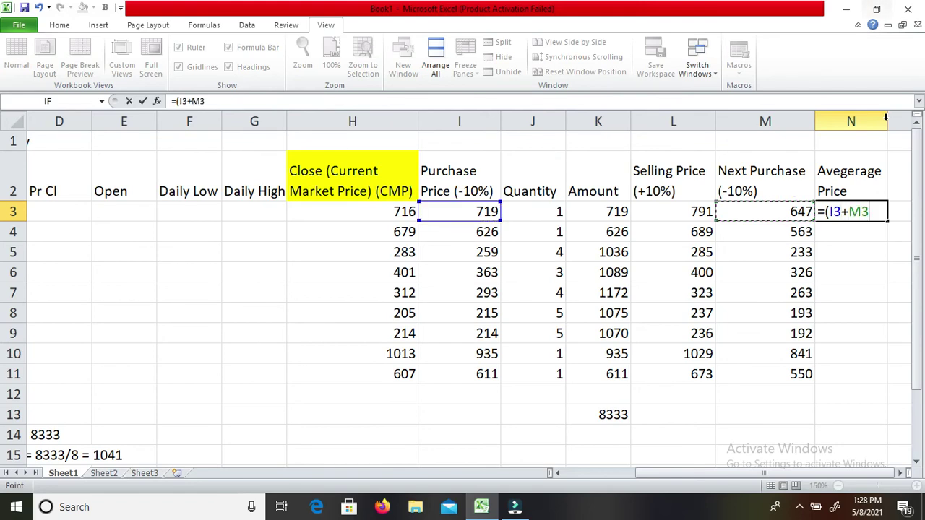
text()/2)
key(Return)
key(Up)
key(Left)
key(Left)
key(Left)
key(Left)
key(Left)
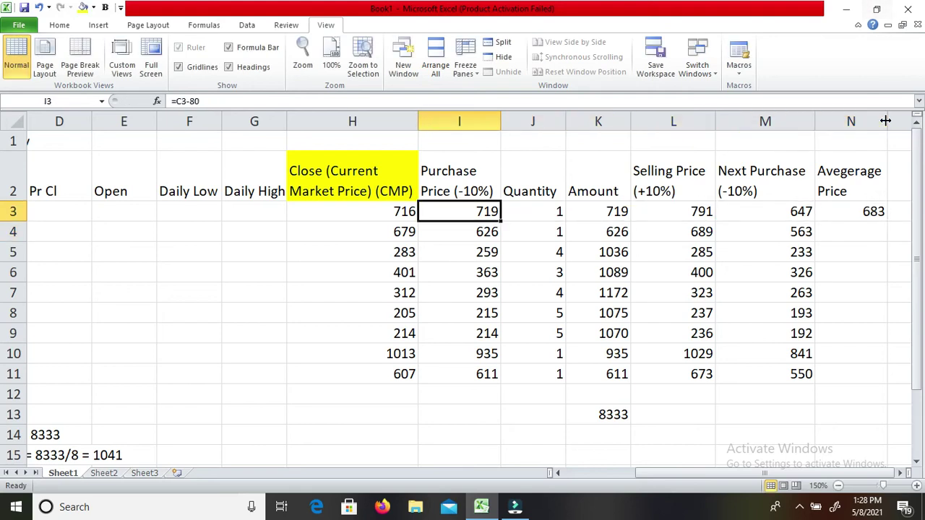
key(Right)
key(Right)
key(Right)
key(Right)
key(Right)
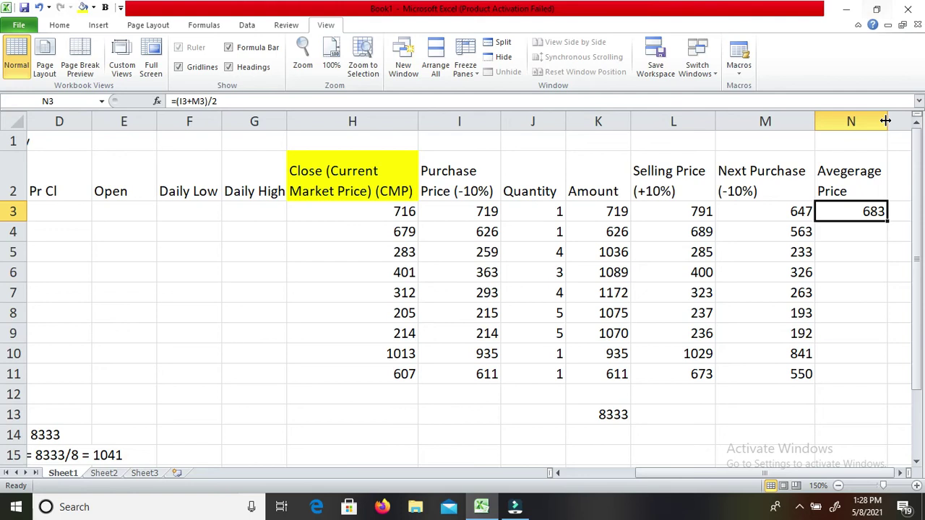
key(Right)
key(Up)
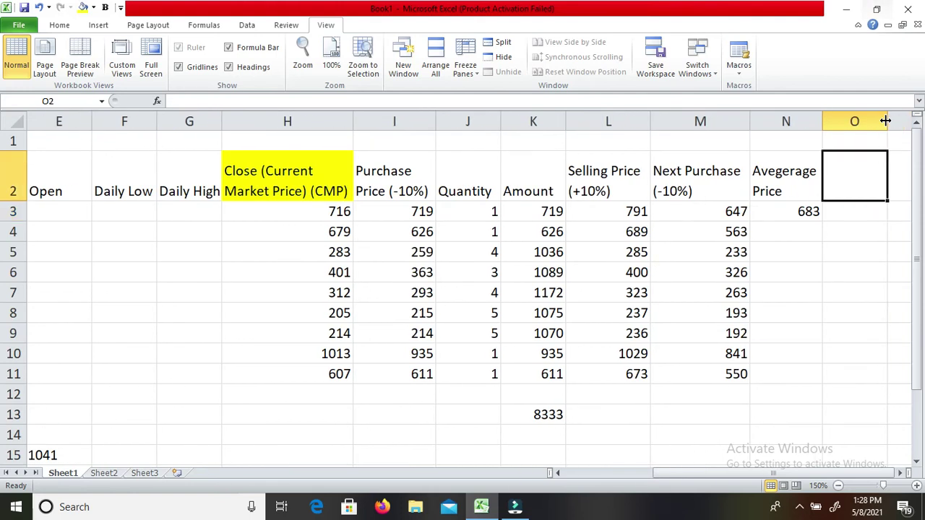
key(Left)
key(Left)
key(Right)
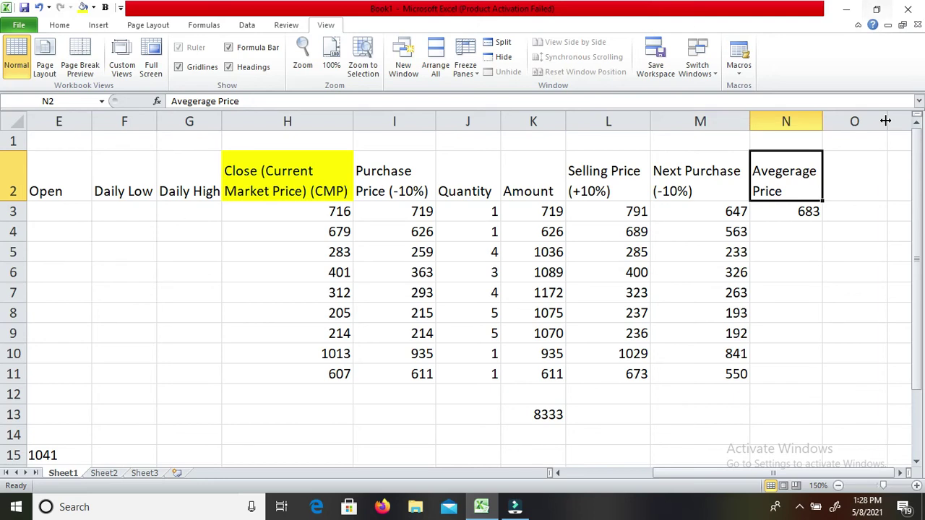
key(Right)
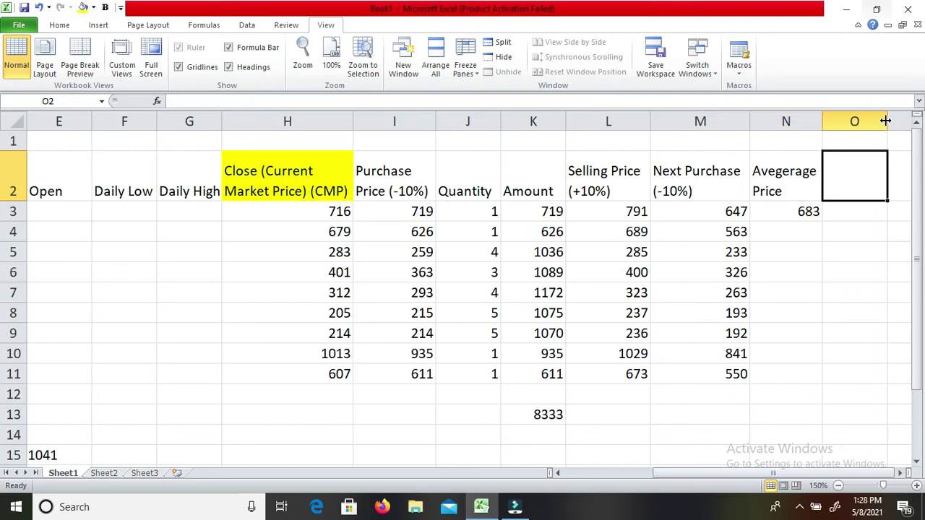
text(Ne)
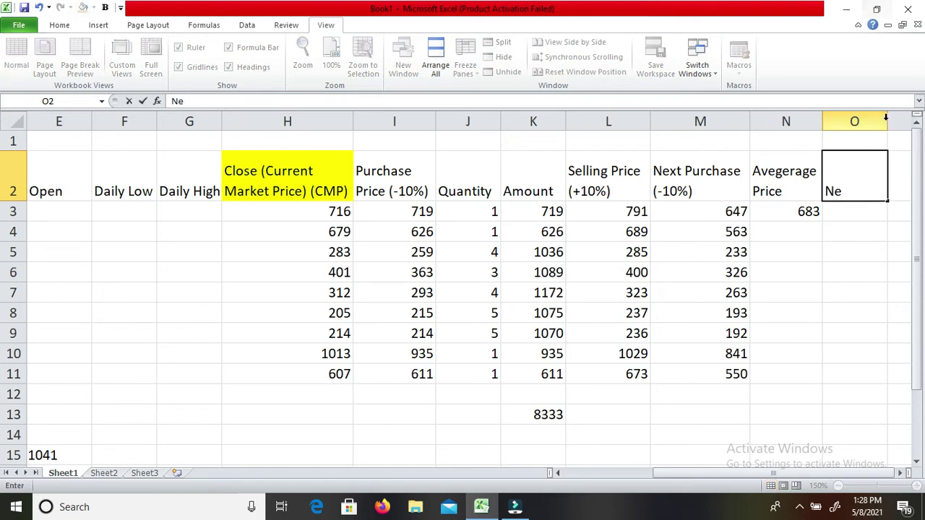
text(xt Selling)
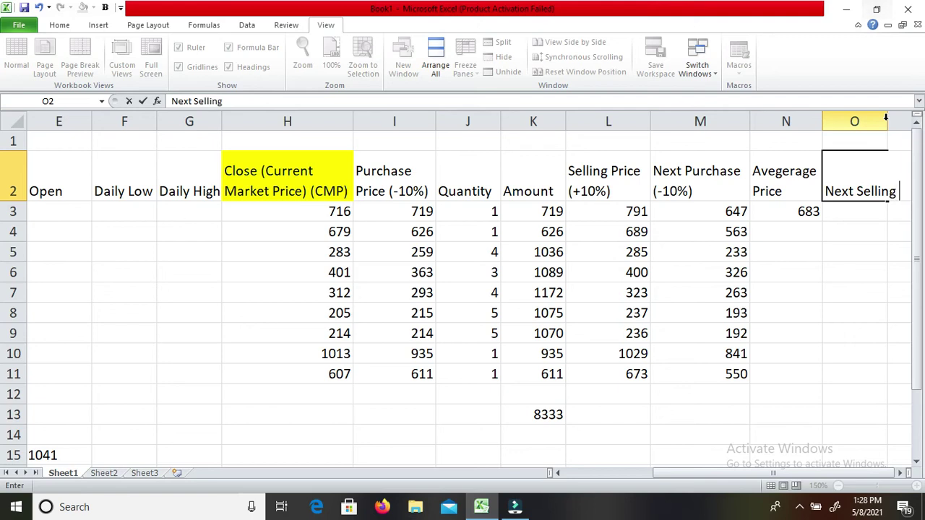
text( Price)
key(Return)
key(Up)
drag(887, 121, 901, 120)
key(Down)
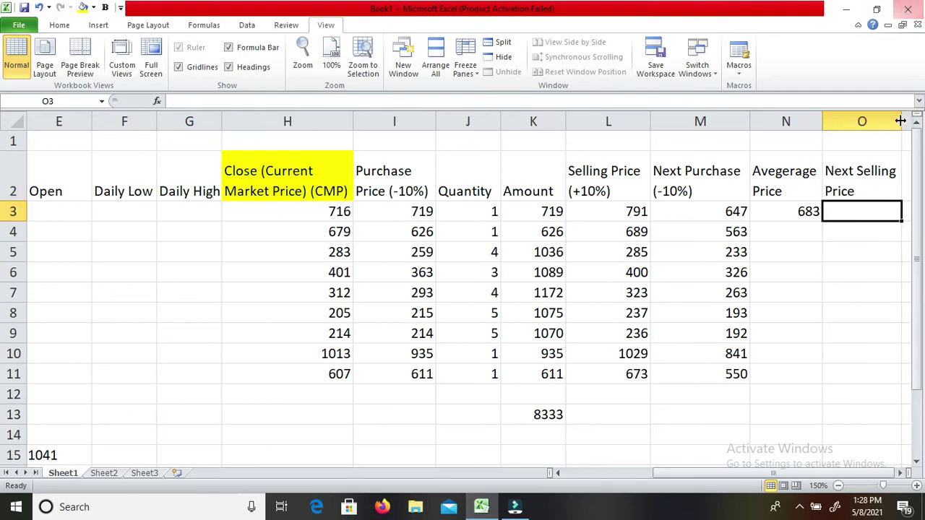
text(=)
key(Left)
text(+69)
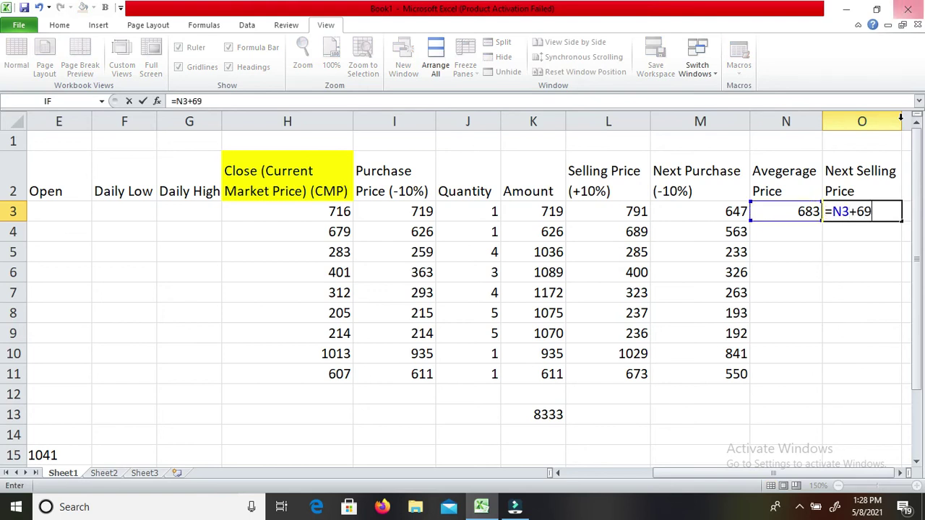
key(Return)
key(Up)
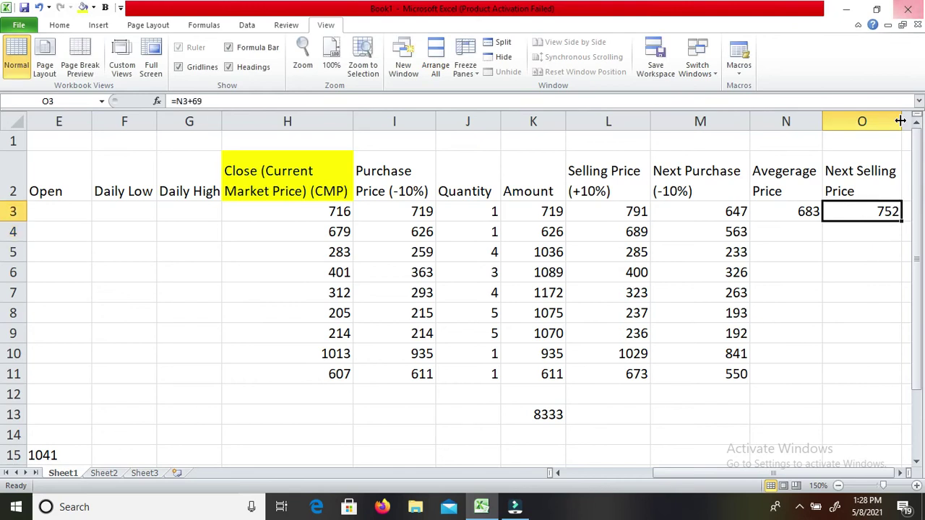
key(Left)
key(Left)
key(Left)
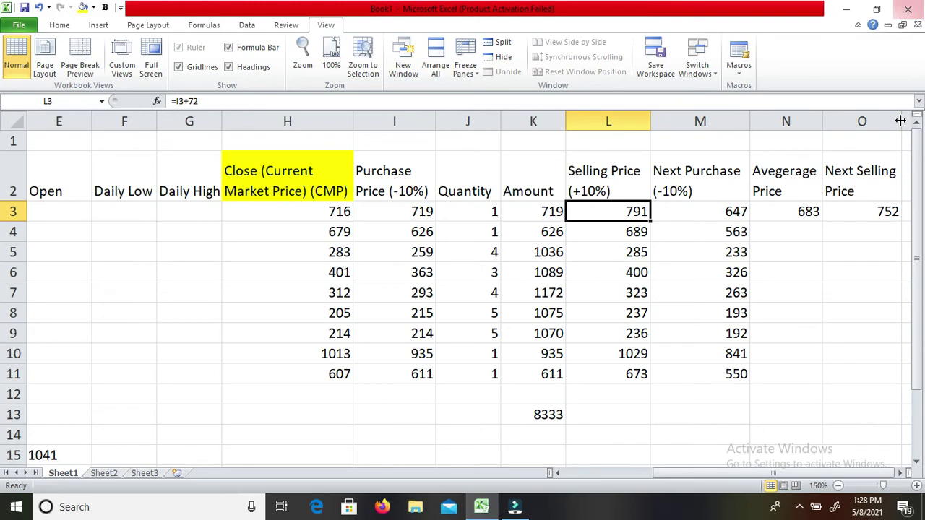
key(Right)
key(Right)
key(Right)
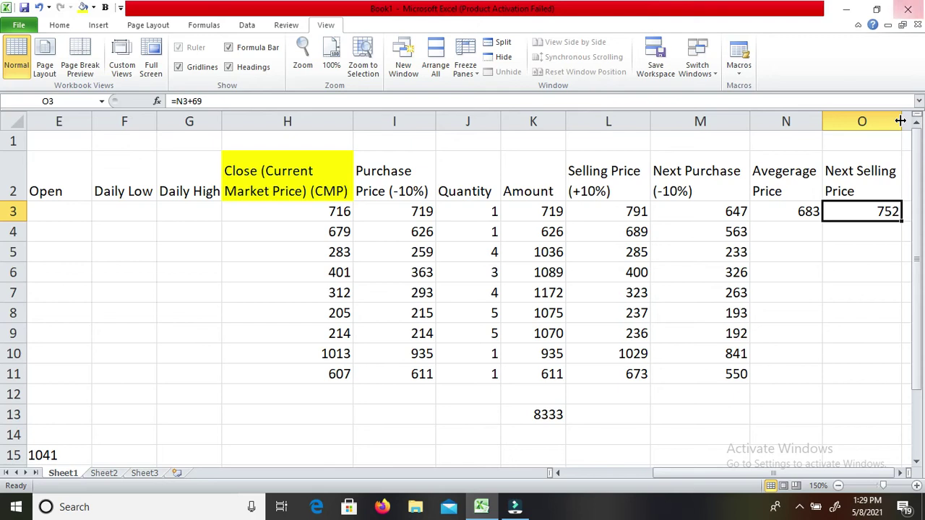
key(Left)
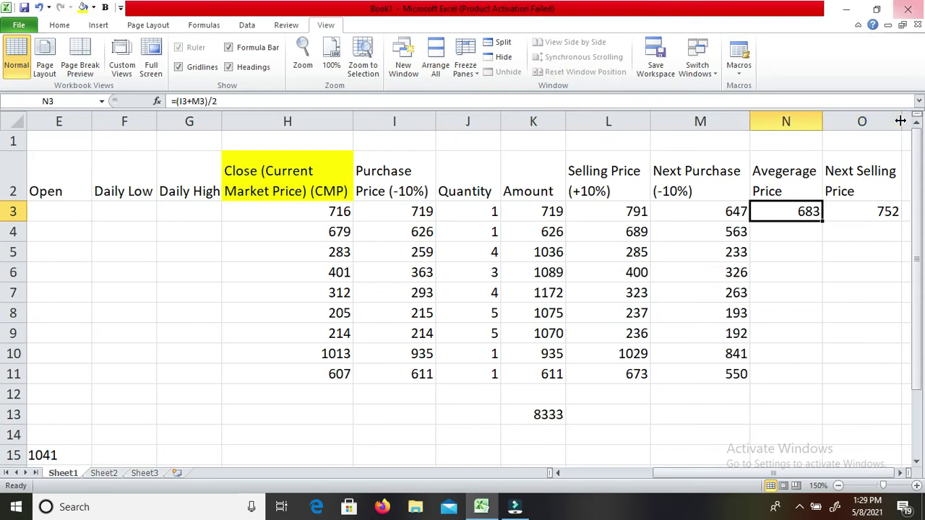
key(Right)
key(Left)
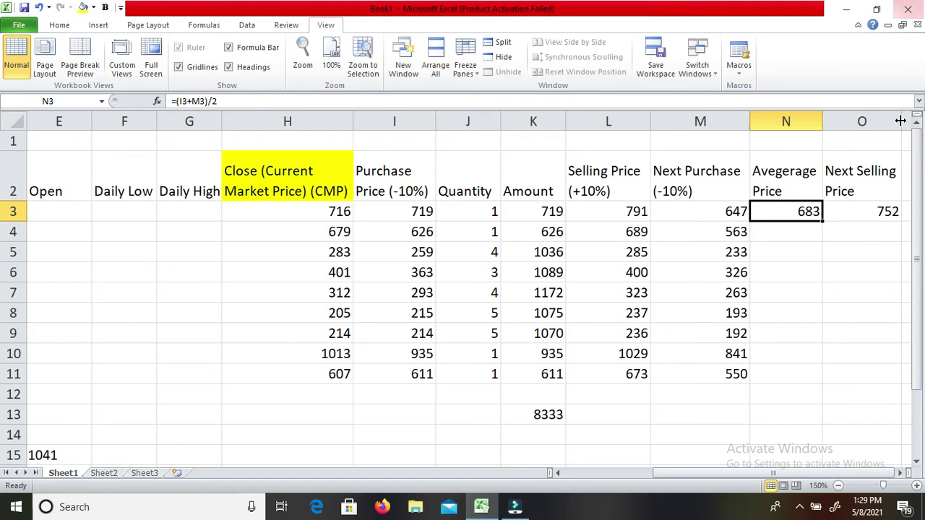
key(Left)
key(Left)
key(Left)
key(Left)
key(Left)
key(Left)
key(Left)
key(Left)
key(Left)
key(Left)
key(Left)
key(Left)
key(Left)
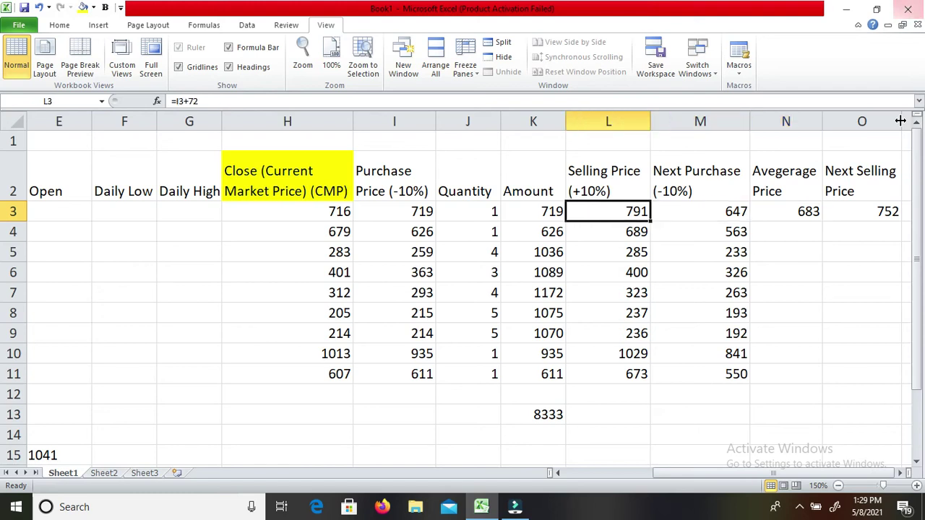
key(Right)
key(Right)
key(Right)
key(Right)
key(Right)
key(Right)
key(Right)
key(Right)
key(Right)
key(Right)
key(Right)
key(Right)
key(Right)
key(Right)
key(Right)
key(Right)
key(Right)
key(Right)
key(Right)
key(Right)
key(Right)
key(Right)
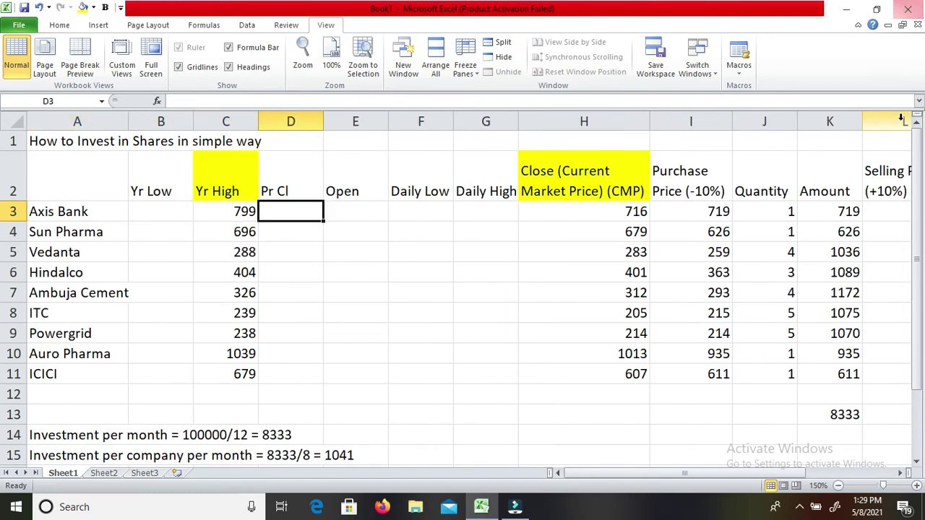
key(Left)
key(Left)
key(Left)
key(Left)
key(Left)
key(Left)
key(Left)
key(Left)
key(Left)
key(Left)
key(Left)
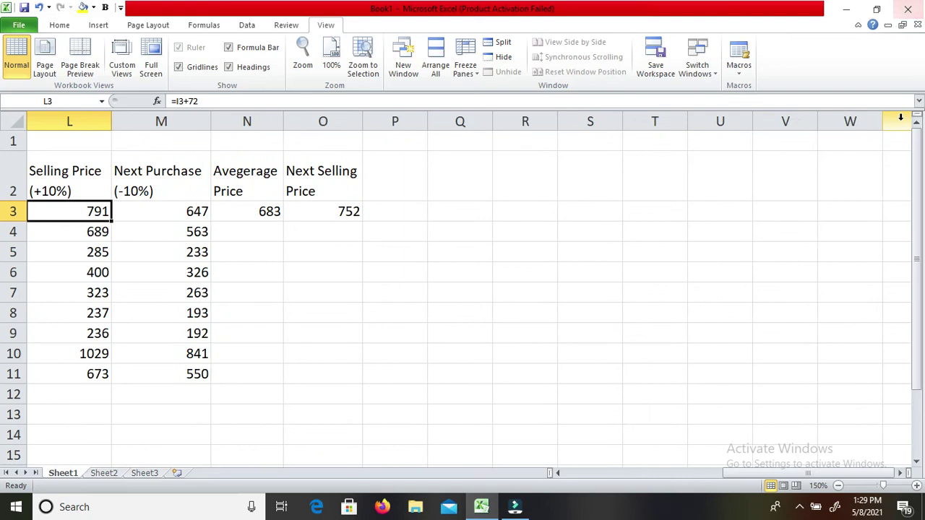
key(Left)
key(Left)
key(Left)
key(Left)
key(Left)
key(Left)
key(Right)
key(Right)
key(Right)
key(Right)
key(Right)
key(Right)
key(Right)
key(Right)
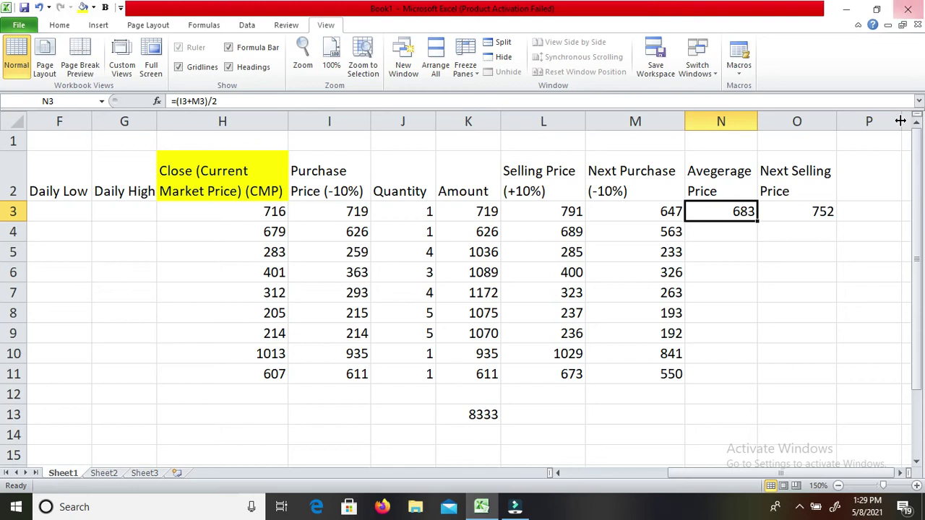
Copy the =(I3+M3)/2 average formula down into N4 through N11 with Ctrl+D.
key(Down)
key(ctrl+d)
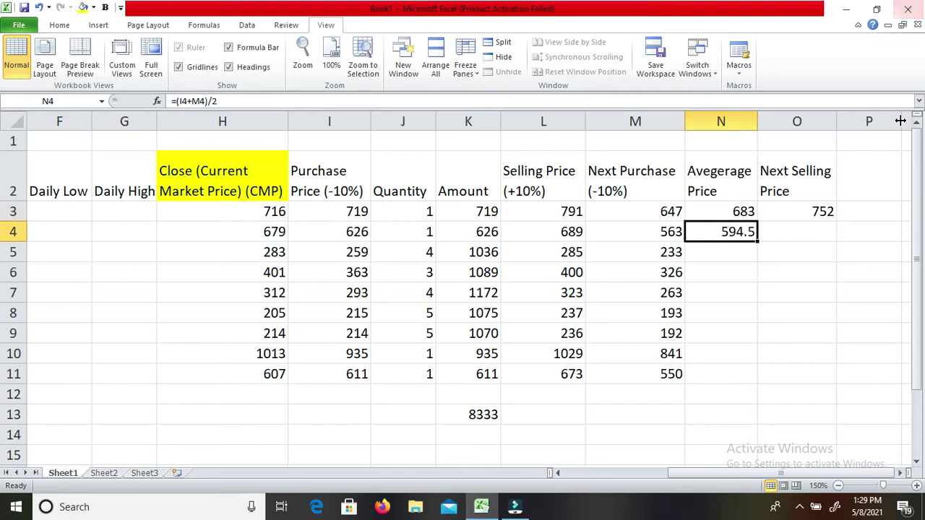
key(Down)
key(ctrl+d)
key(Down)
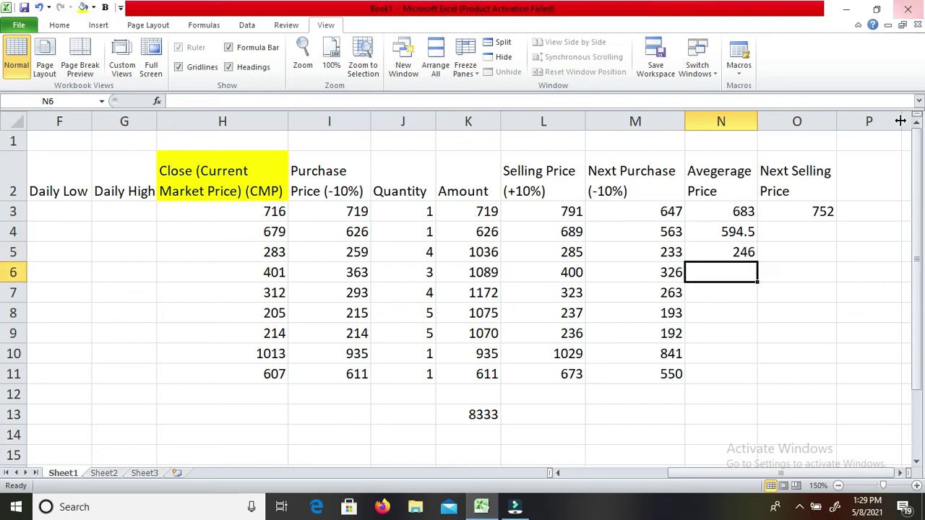
key(ctrl+d)
key(Down)
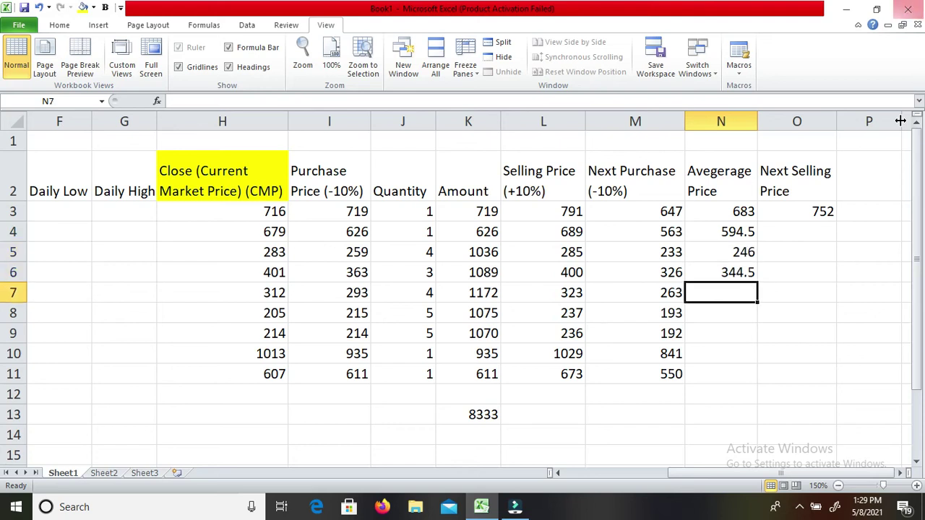
key(ctrl+d)
key(Down)
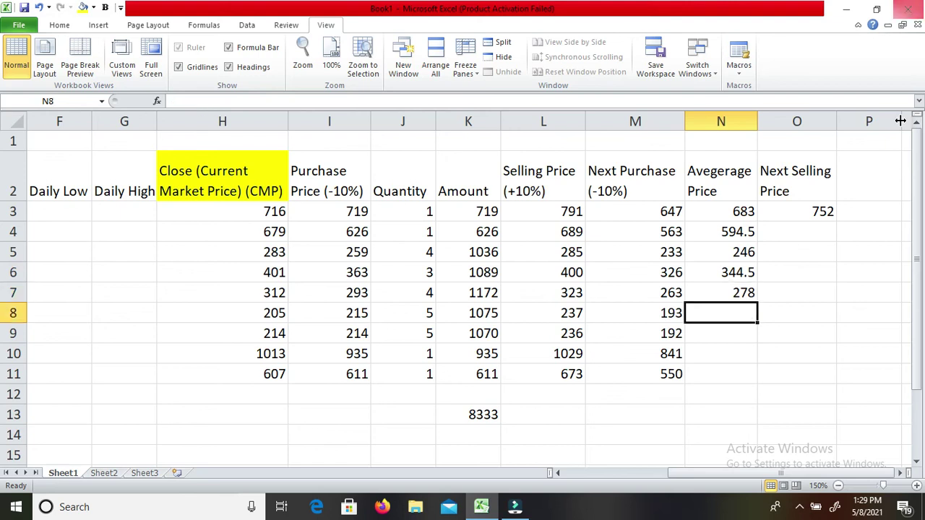
key(ctrl+d)
key(Down)
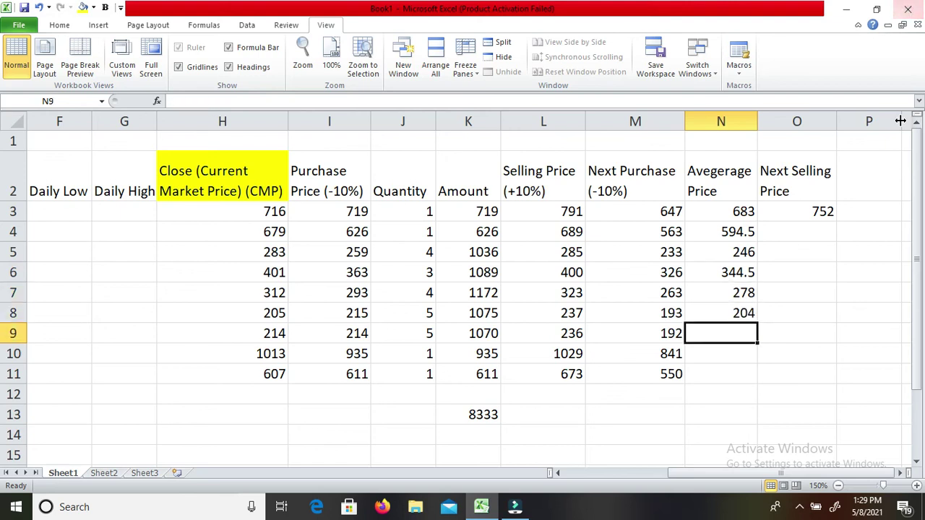
key(ctrl+d)
key(Down)
key(ctrl+d)
key(Down)
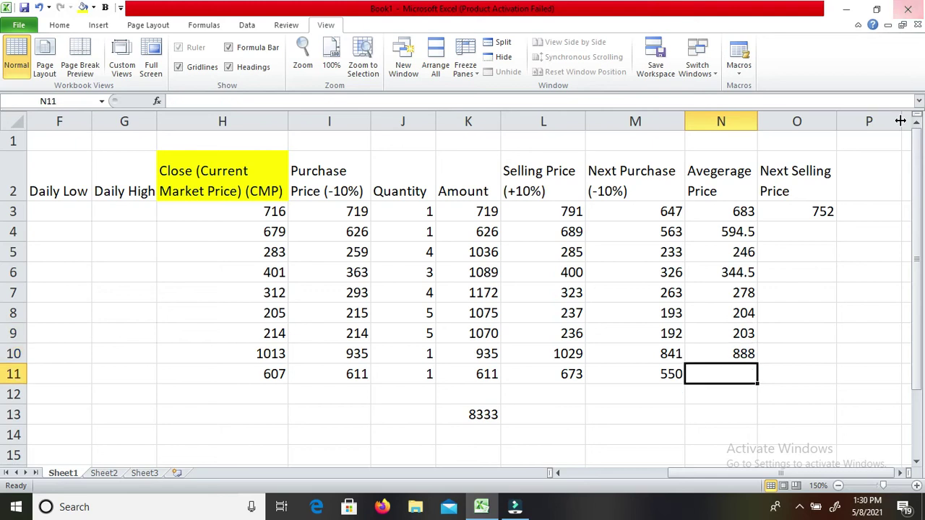
key(ctrl+d)
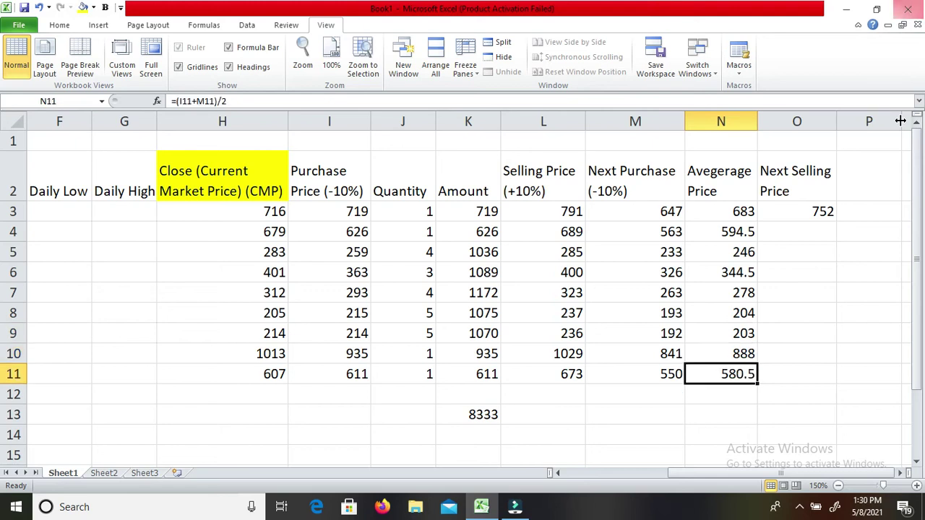
Verify the average formulas down column N, from row 3 to row 10.
key(Up)
key(Up)
key(Up)
key(Up)
key(Up)
key(Up)
key(Up)
key(Up)
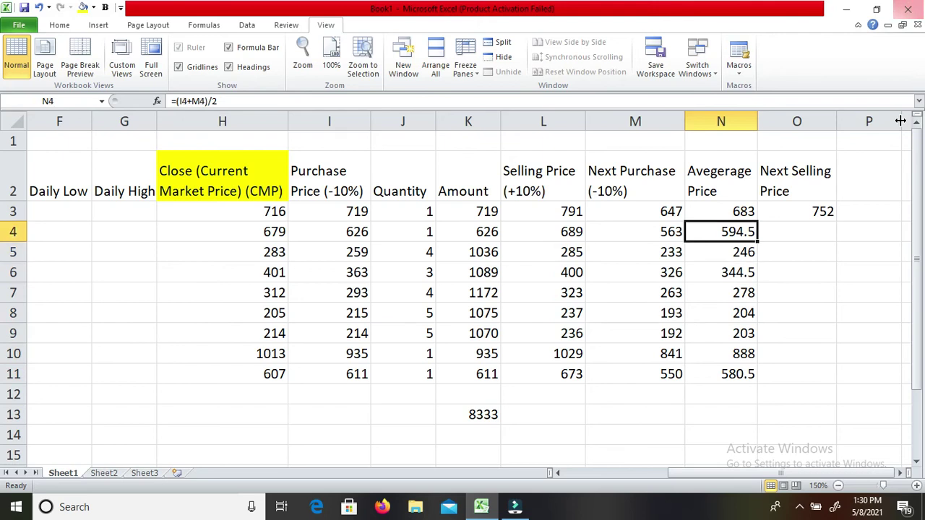
key(Left)
key(Left)
key(Left)
key(Left)
key(Left)
key(Right)
key(Right)
key(Right)
key(Right)
key(Right)
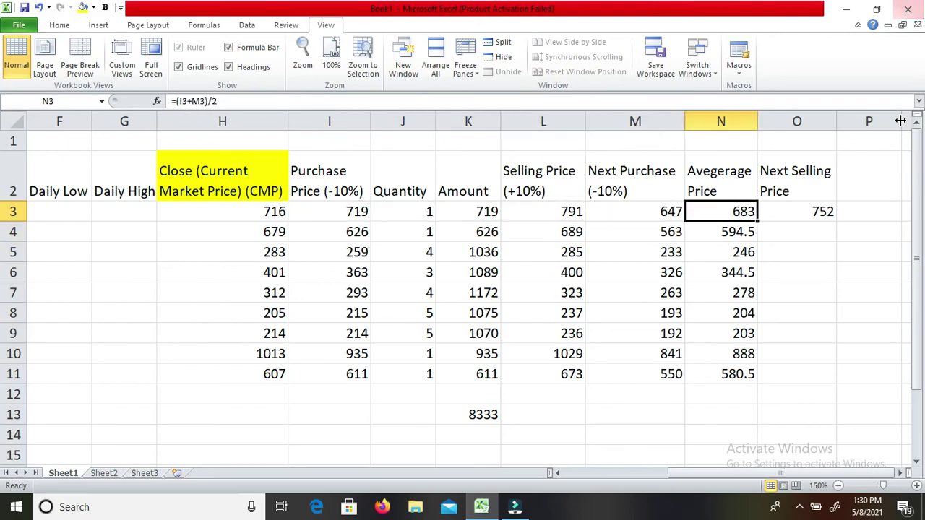
key(Down)
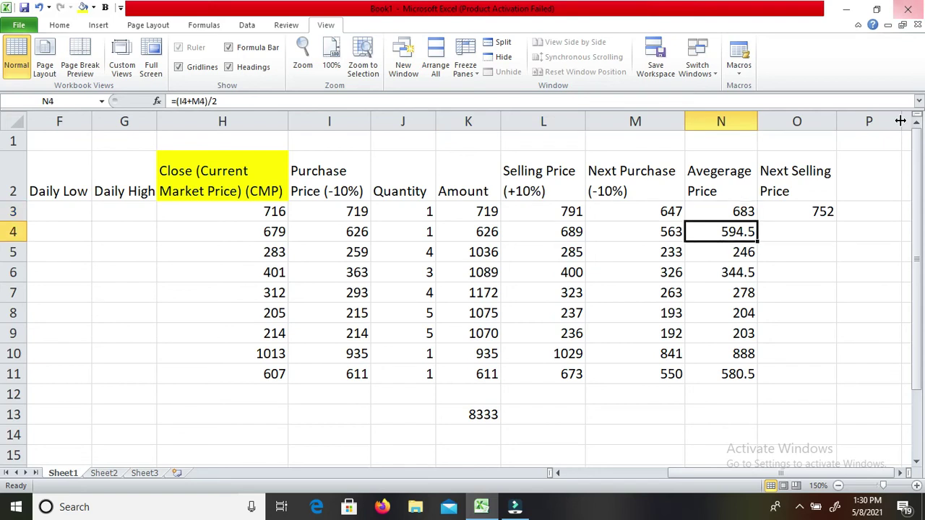
key(Down)
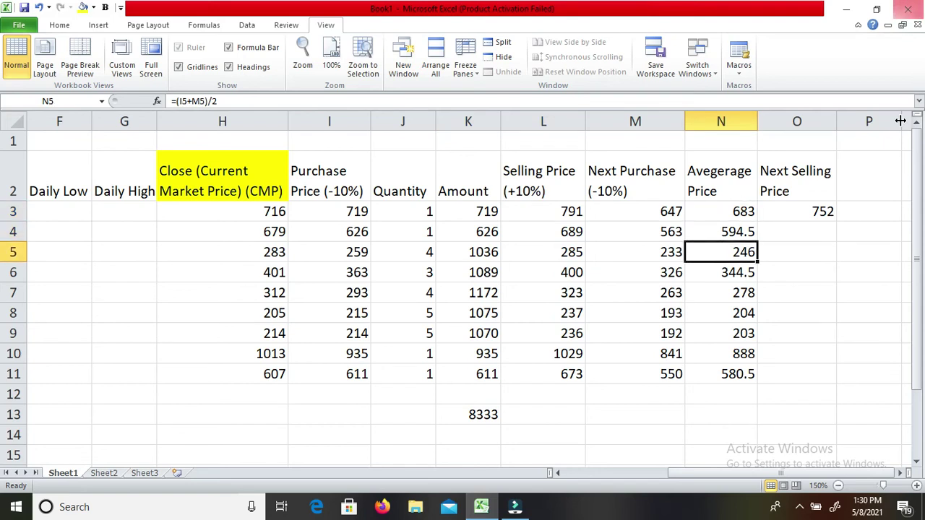
key(Down)
key(Down)
key(Down)
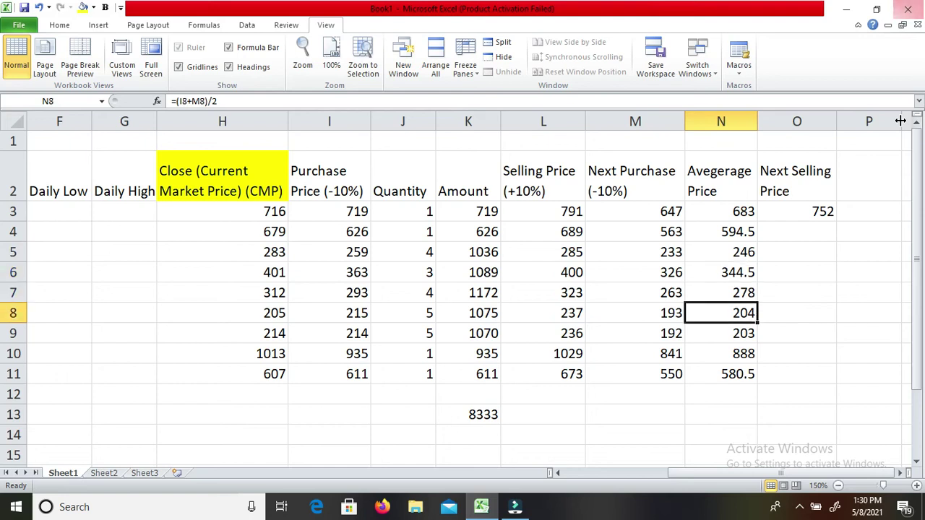
key(Down)
key(Down)
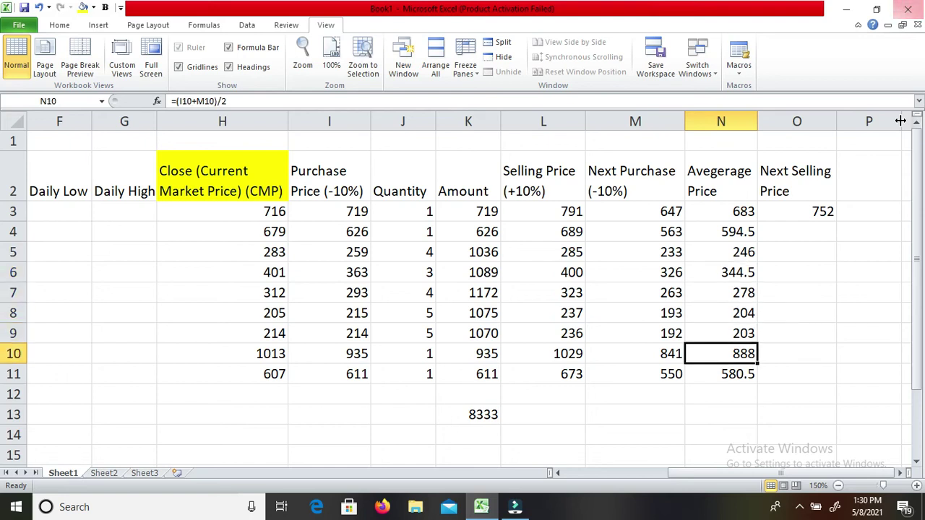
key(Down)
key(Up)
key(Up)
key(Up)
key(Up)
key(Up)
key(Up)
key(Up)
key(Right)
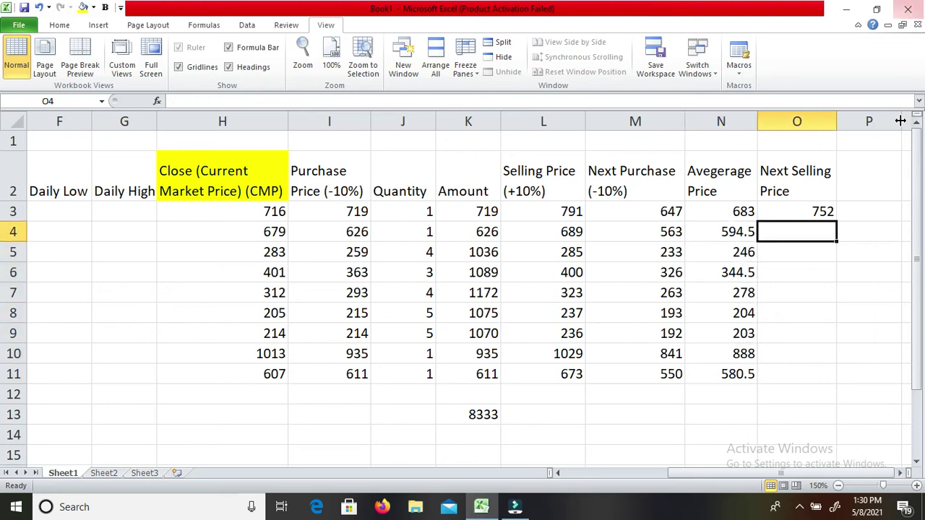
Enter next selling prices =N4+60, =N5+25, =N6+35, =N7+28 in O4–O7 (654.5, 271, 379.5, 306).
text(=)
key(Left)
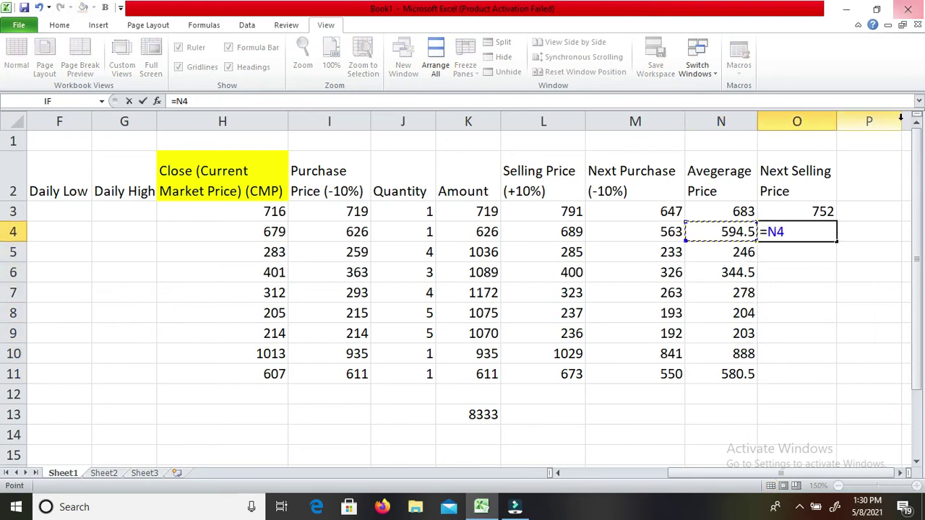
text(+60)
key(Return)
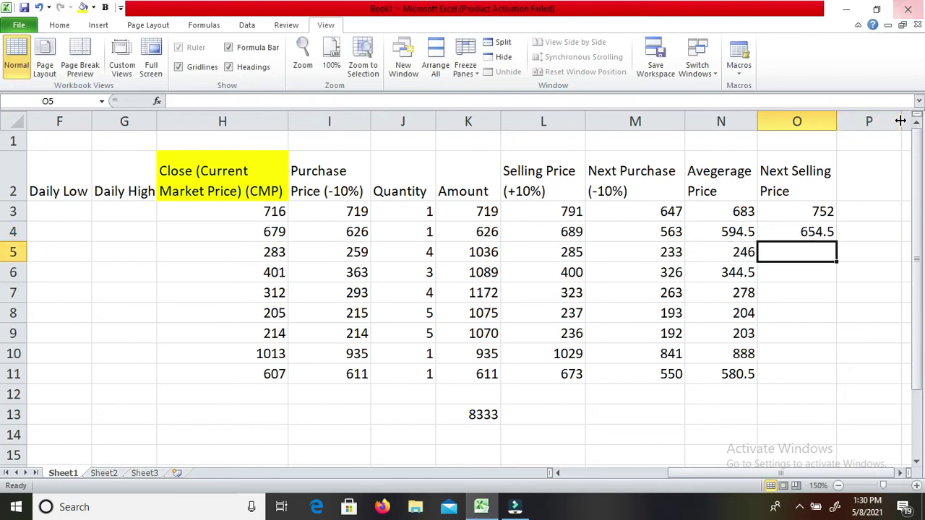
text(=)
key(Left)
text(+25)
key(Return)
text(=)
key(Left)
text(+35)
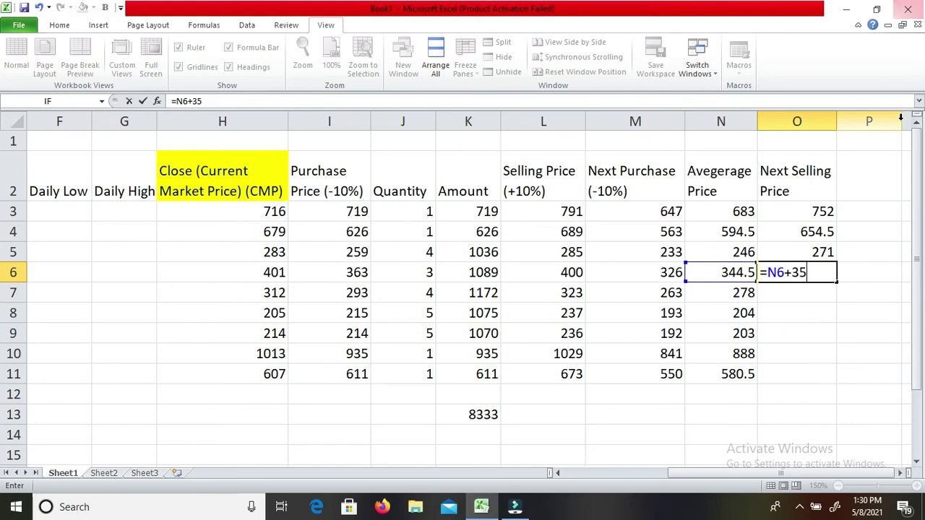
key(Return)
text(=)
key(Left)
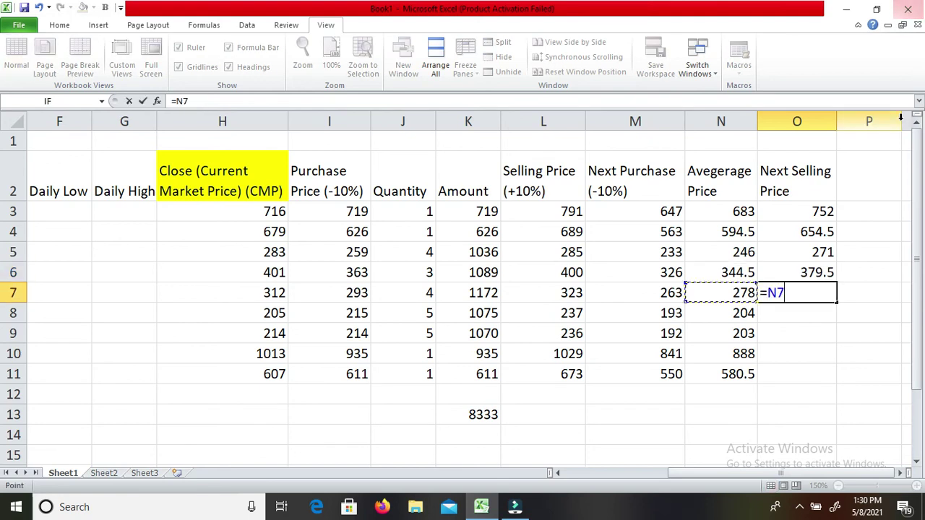
text(+28)
key(Return)
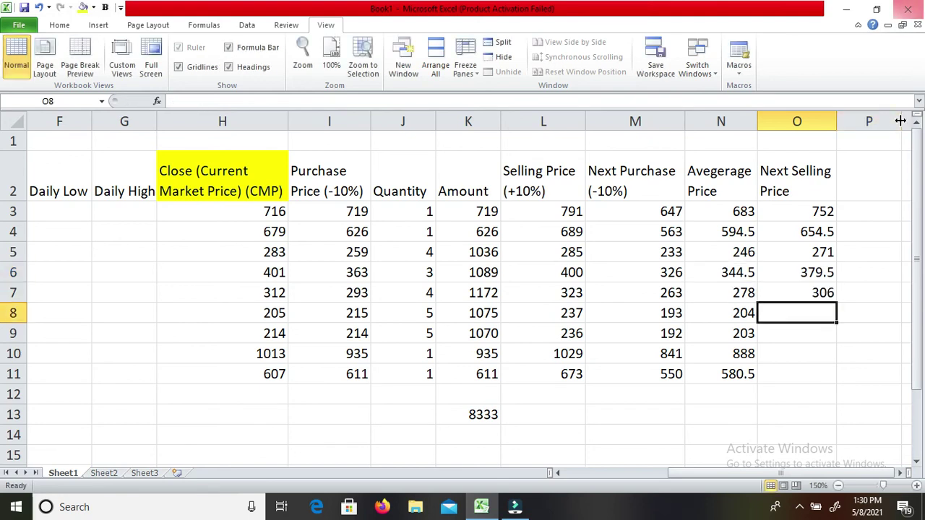
Fill O8–O11 with =N8+21, =N9, =N10+89, =N11+59 (225, 224, 977, 639.5).
text(=)
key(Left)
text(+)
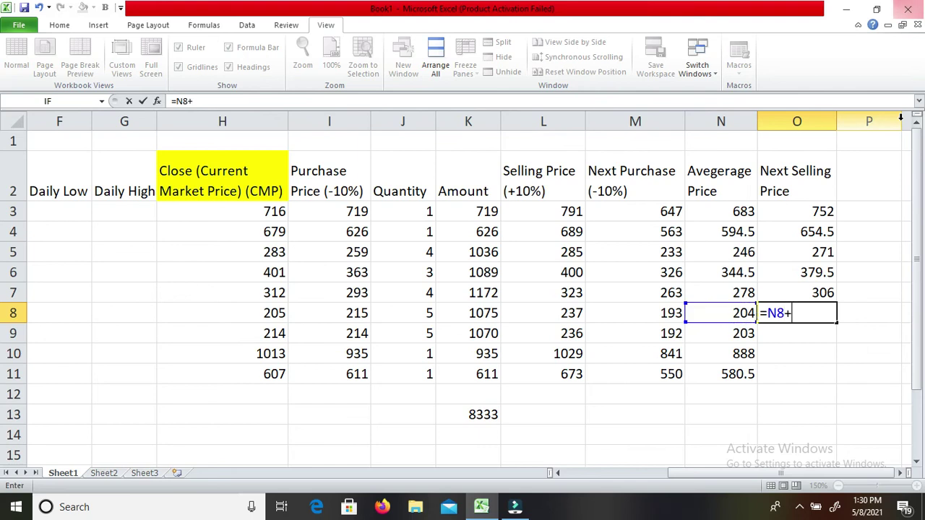
text(21)
key(Return)
text(=)
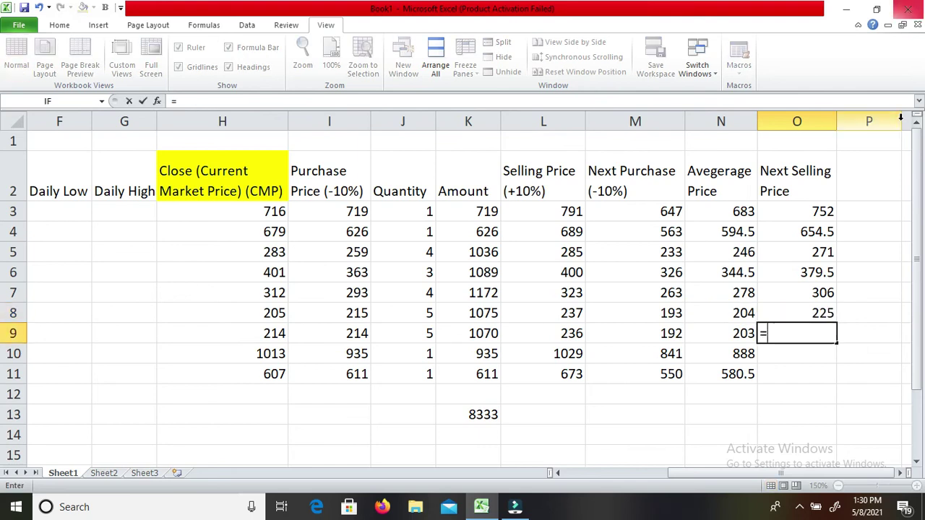
key(Left)
text(+21)
key(Return)
text(=)
key(Left)
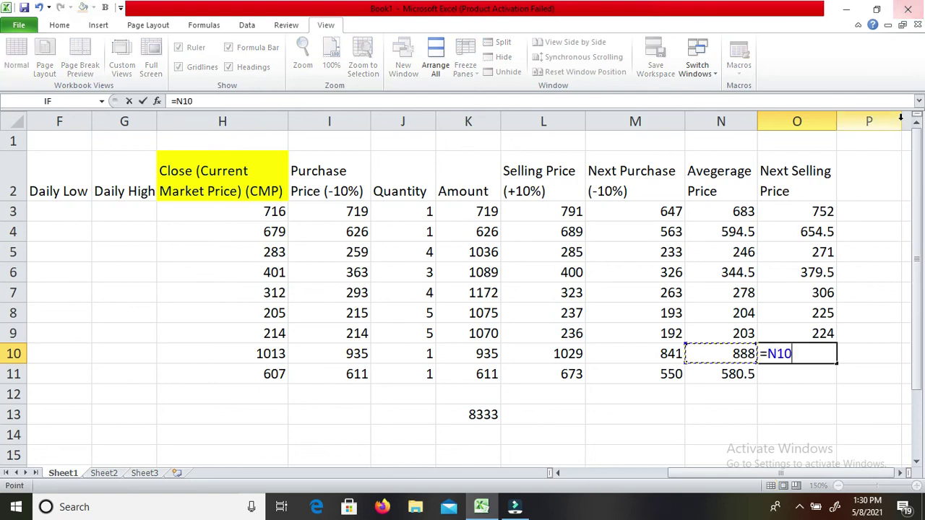
text(+89)
key(Return)
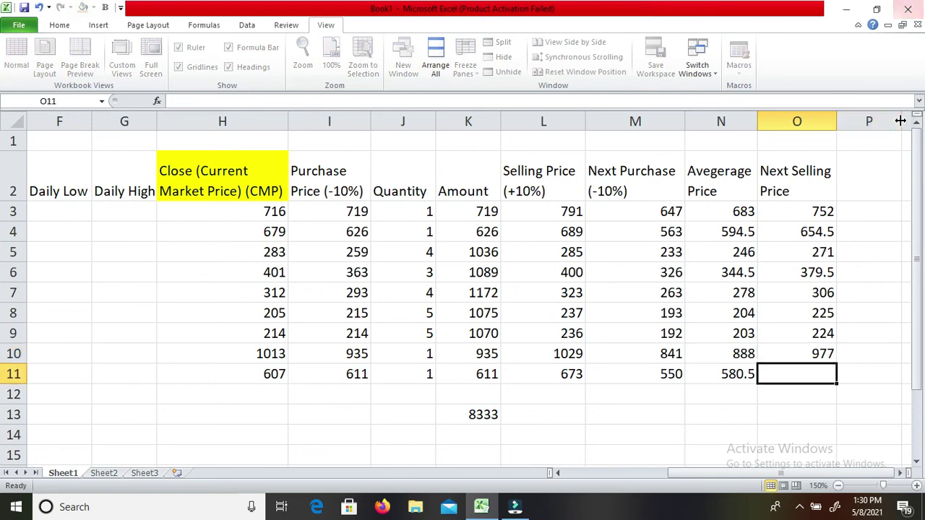
text(=)
key(Left)
text(+59)
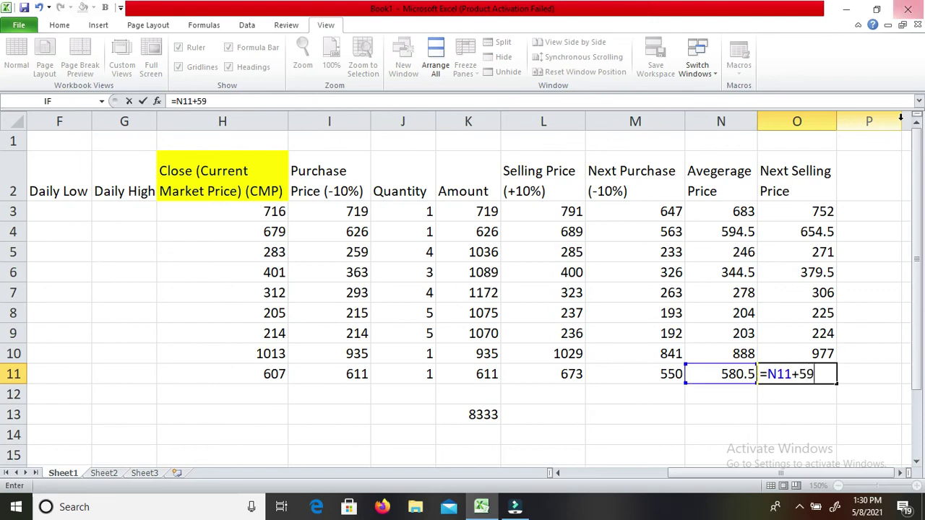
key(Return)
key(Up)
key(Up)
key(Up)
key(Up)
key(Up)
key(Up)
key(Up)
key(Up)
key(Up)
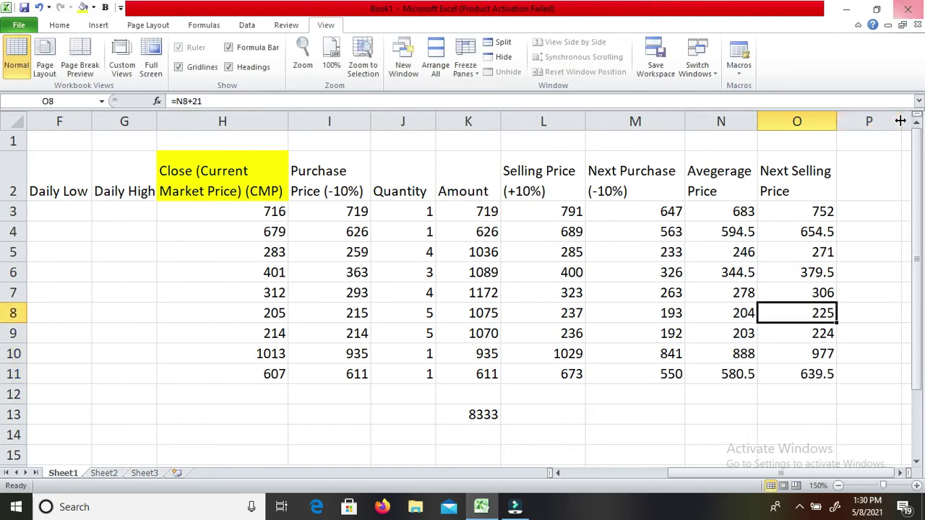
key(Left)
key(Left)
key(Left)
key(Left)
key(Right)
key(Right)
key(Right)
key(Right)
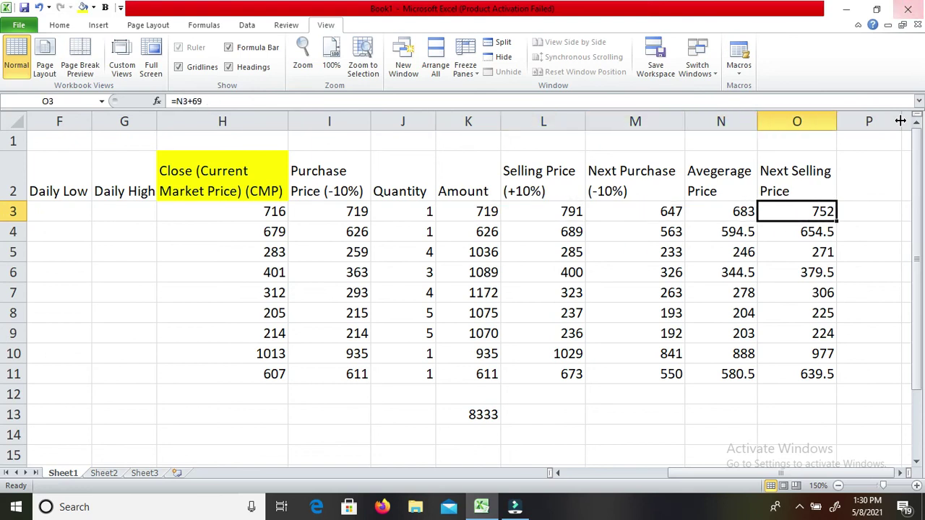
key(Left)
key(Left)
key(Left)
key(Down)
key(Right)
key(Right)
key(Right)
key(Down)
key(Down)
key(Up)
key(Left)
key(Left)
key(Right)
key(Right)
key(Left)
key(Left)
key(Left)
key(Down)
key(Right)
key(Right)
key(Right)
key(Down)
key(Left)
key(Left)
key(Left)
key(Right)
key(Right)
key(Right)
key(Down)
key(Left)
key(Left)
key(Left)
key(Right)
key(Right)
key(Right)
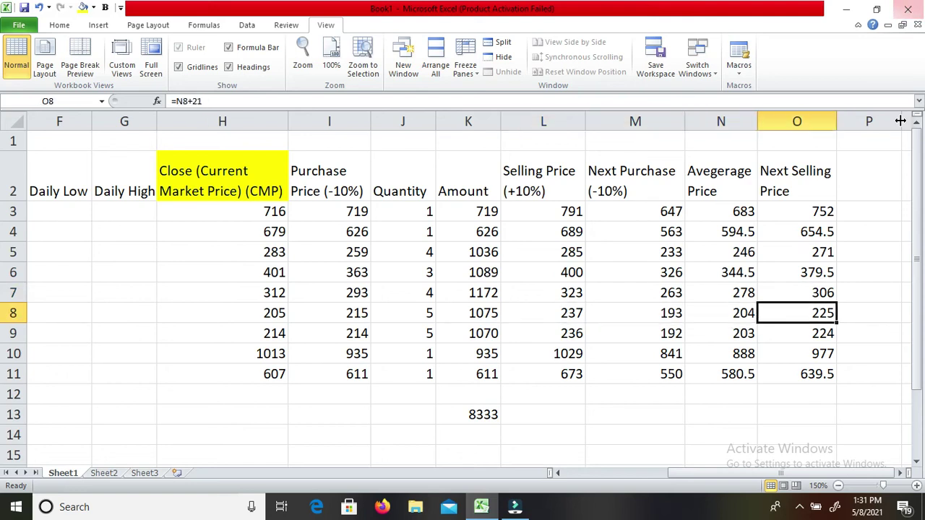
key(Down)
key(Down)
key(Up)
key(Left)
key(Left)
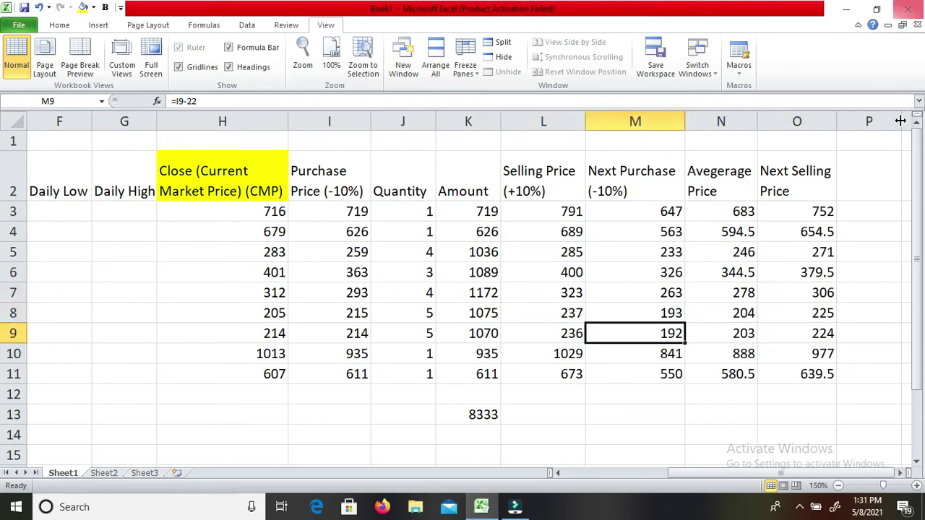
key(Left)
key(Right)
key(Right)
key(Right)
key(Down)
key(Left)
key(Left)
key(Left)
key(Right)
key(Right)
key(Right)
key(Down)
key(Left)
key(Left)
key(Left)
key(Right)
key(Right)
key(Right)
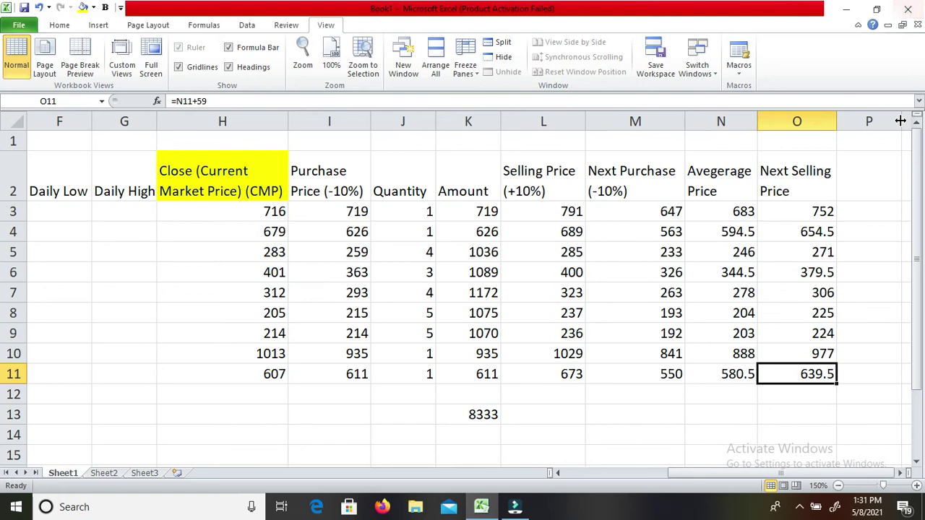
key(Left)
key(Left)
key(Left)
key(Left)
key(Left)
key(Left)
key(Left)
key(Left)
key(Left)
key(Left)
key(Left)
key(Left)
key(Left)
key(Left)
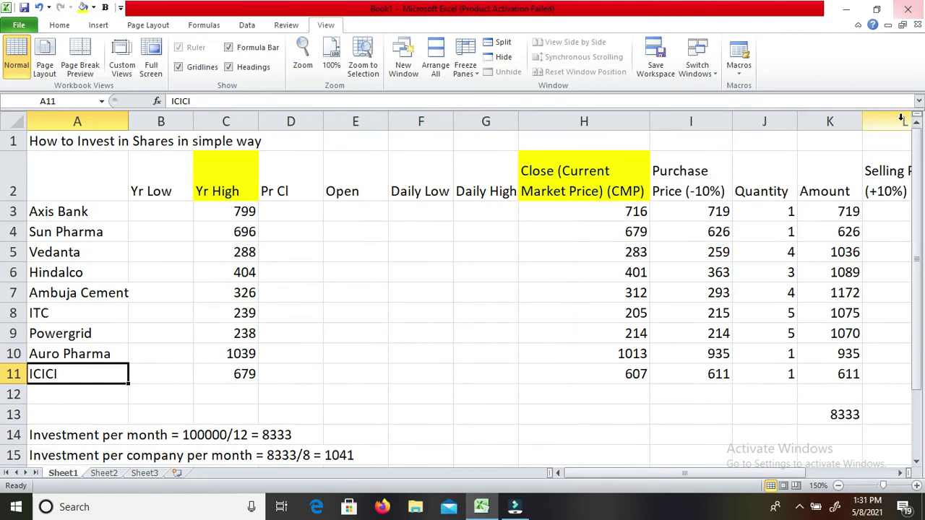
key(Down)
key(Down)
key(Down)
key(Up)
key(Up)
key(Up)
key(Up)
key(Up)
key(Up)
key(Up)
key(Up)
key(Up)
key(Up)
key(Up)
key(Up)
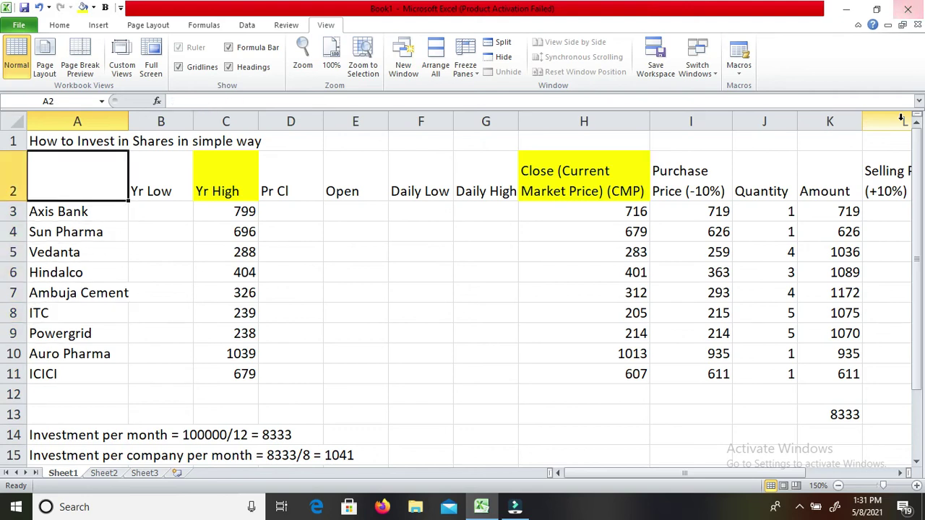
key(Right)
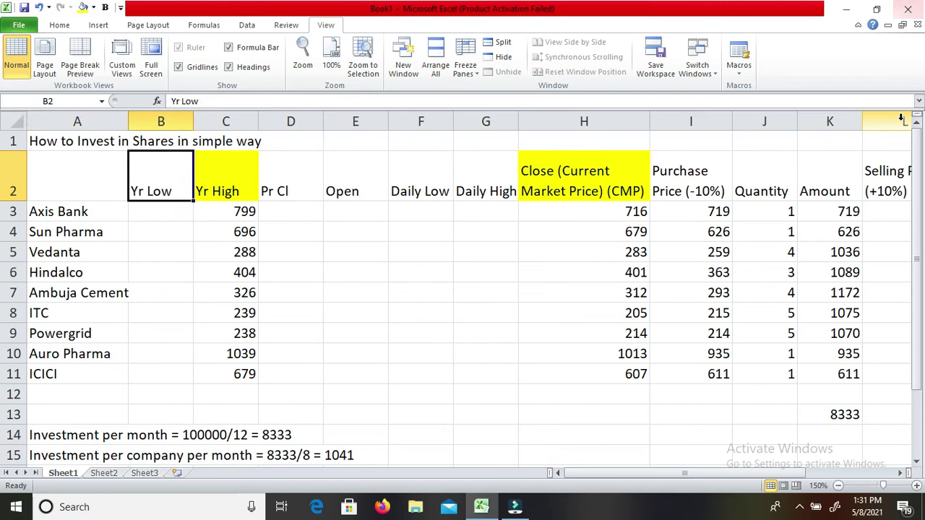
key(Right)
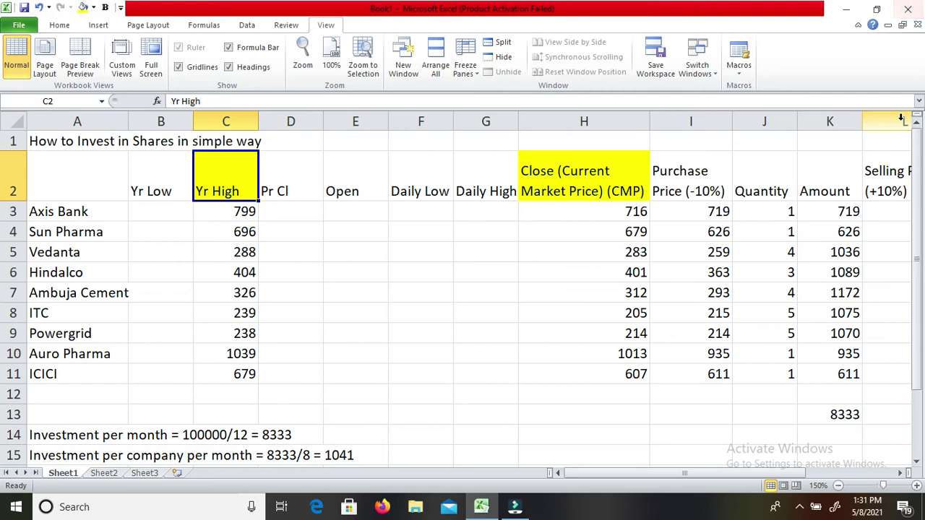
key(Right)
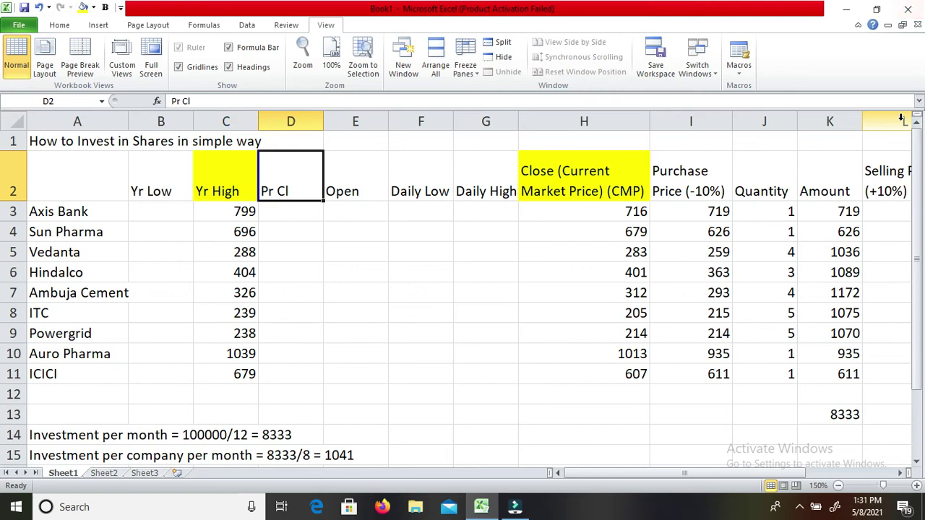
key(Right)
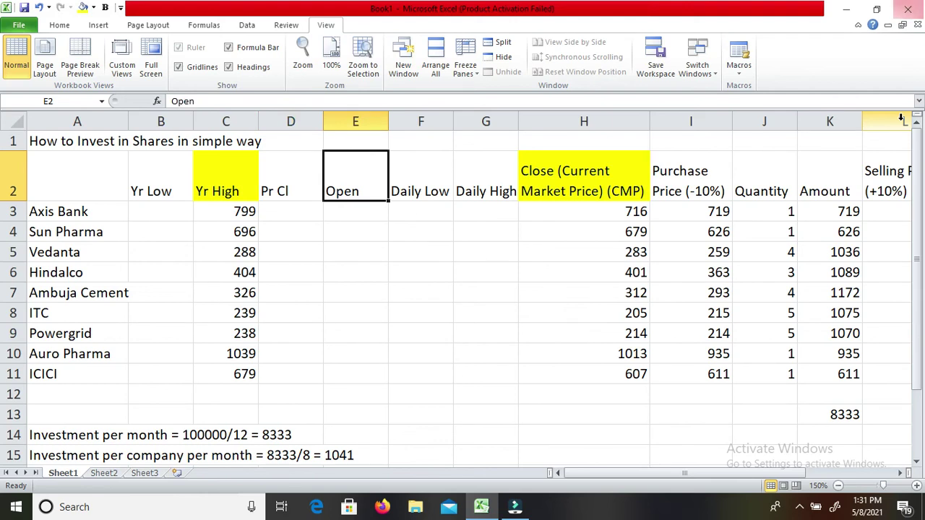
key(Right)
key(Right)
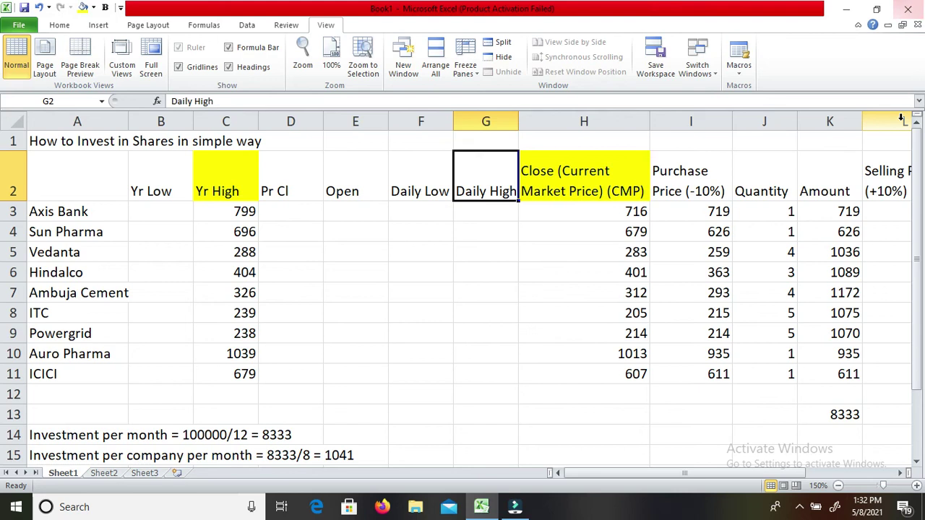
key(Right)
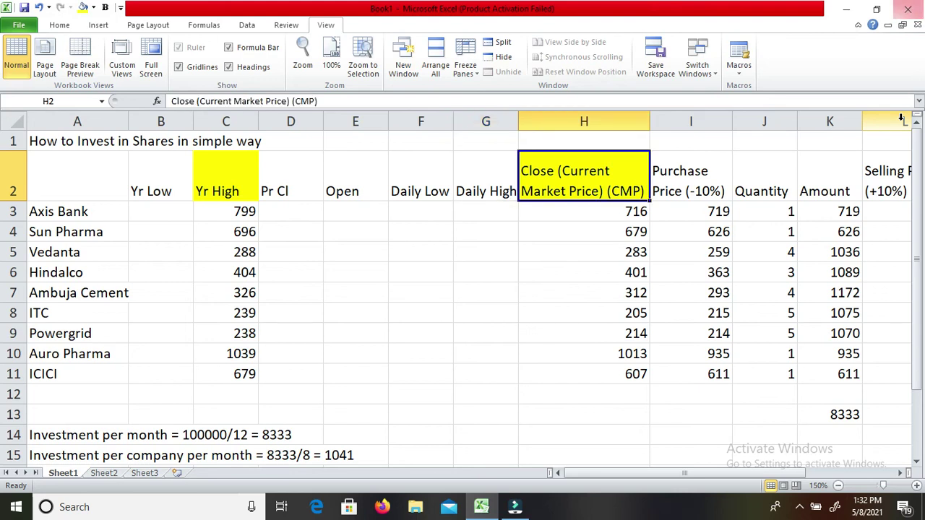
key(Down)
key(Down)
key(Left)
key(Left)
key(Left)
key(Up)
key(Left)
key(Left)
key(Left)
key(Left)
key(Down)
key(Down)
key(Down)
key(Down)
key(Down)
key(Down)
key(Down)
key(Up)
key(Up)
key(Up)
key(Up)
key(Up)
key(Up)
key(Up)
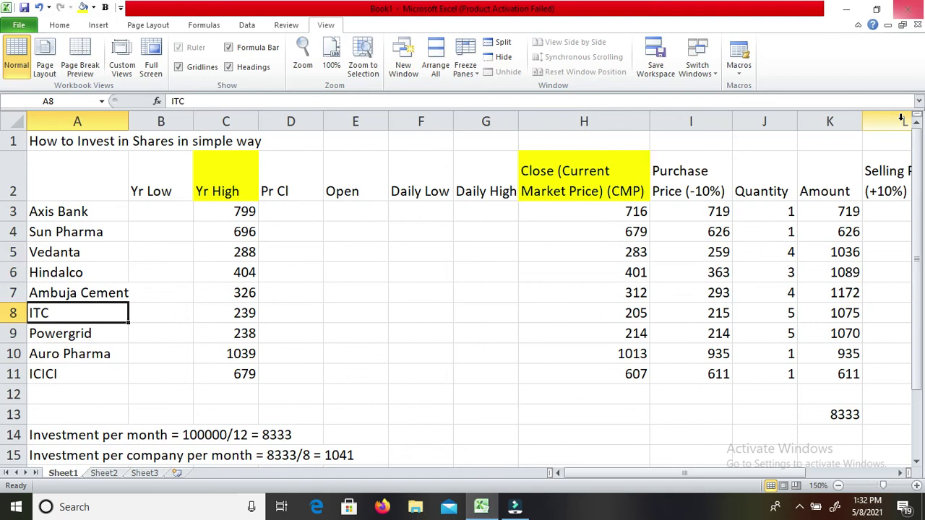
key(Right)
key(Right)
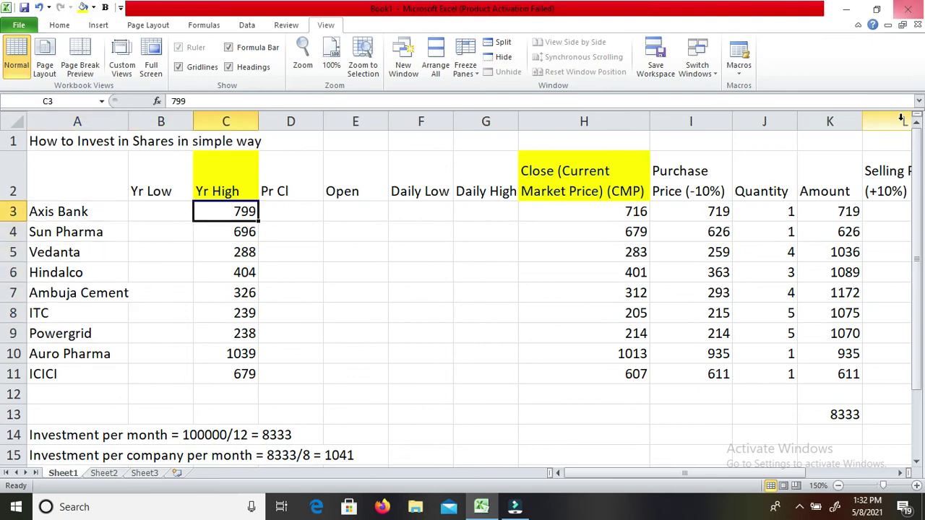
key(Down)
key(Down)
key(Down)
key(Down)
key(Down)
key(Down)
key(Down)
key(Down)
key(Down)
key(Up)
key(Up)
key(Up)
key(Up)
key(Up)
key(Up)
key(Up)
key(Right)
key(Right)
key(Right)
key(Right)
key(Right)
key(Right)
key(Up)
key(Left)
key(Up)
key(Right)
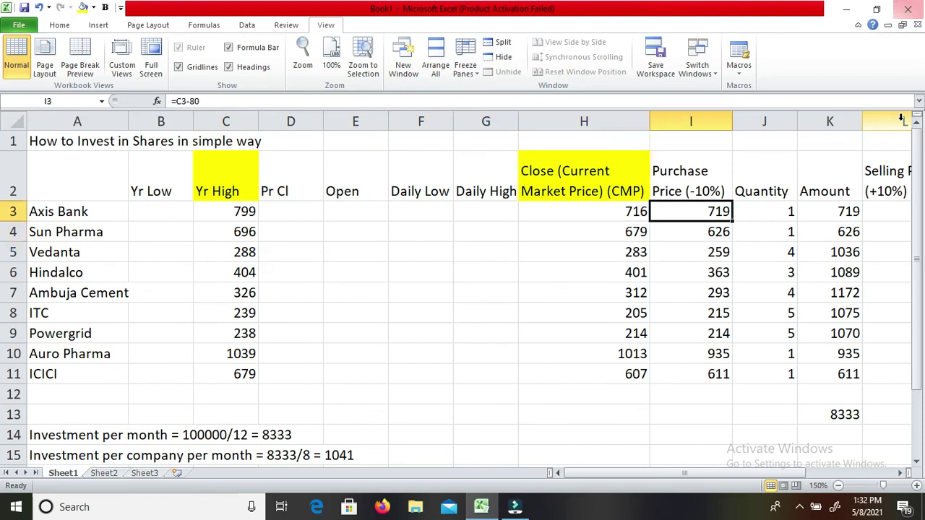
key(Up)
key(Down)
key(Down)
key(Down)
key(Down)
key(Down)
key(Down)
key(Down)
key(Down)
key(Down)
key(Up)
key(Up)
key(Up)
key(Up)
key(Up)
key(Up)
key(Up)
key(Up)
key(Left)
key(Left)
key(Left)
key(Left)
key(Left)
key(Left)
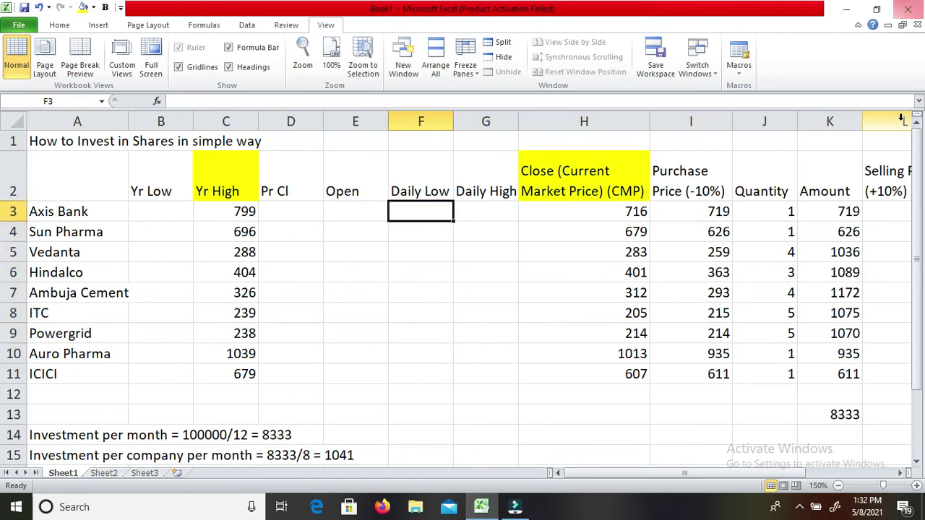
key(Right)
key(Right)
key(Right)
key(Right)
key(Right)
key(Right)
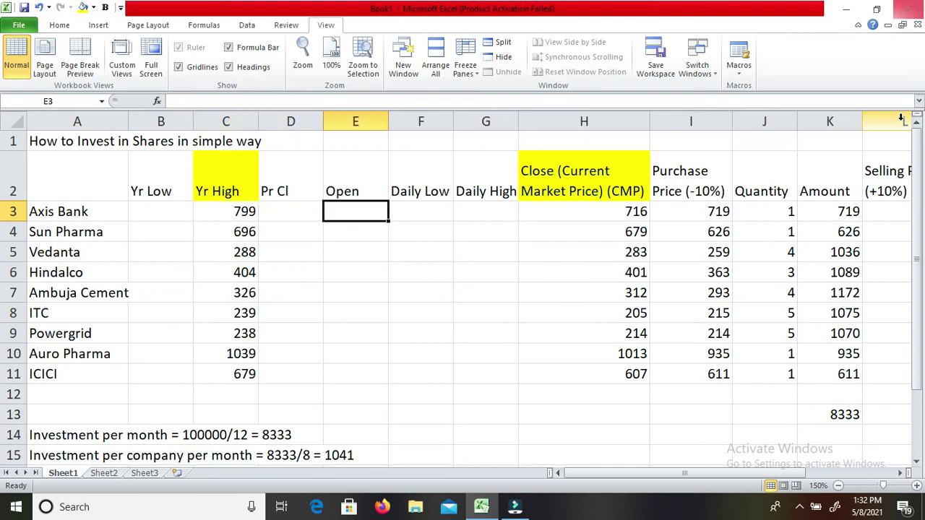
key(Down)
key(Down)
key(Down)
key(Down)
key(Down)
key(Down)
key(Down)
key(Down)
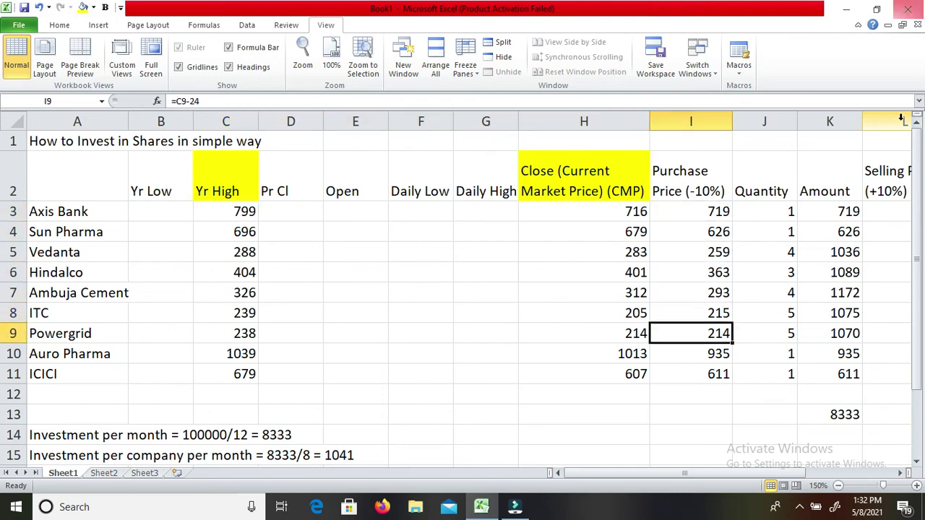
key(Up)
key(Up)
key(Up)
key(Up)
key(Up)
key(Up)
key(Up)
key(Up)
key(Down)
key(Down)
key(Down)
key(Down)
key(Down)
key(Down)
key(Down)
key(Down)
key(Up)
key(Up)
key(Up)
key(Up)
key(Up)
key(Up)
key(Up)
key(Up)
key(Up)
key(Down)
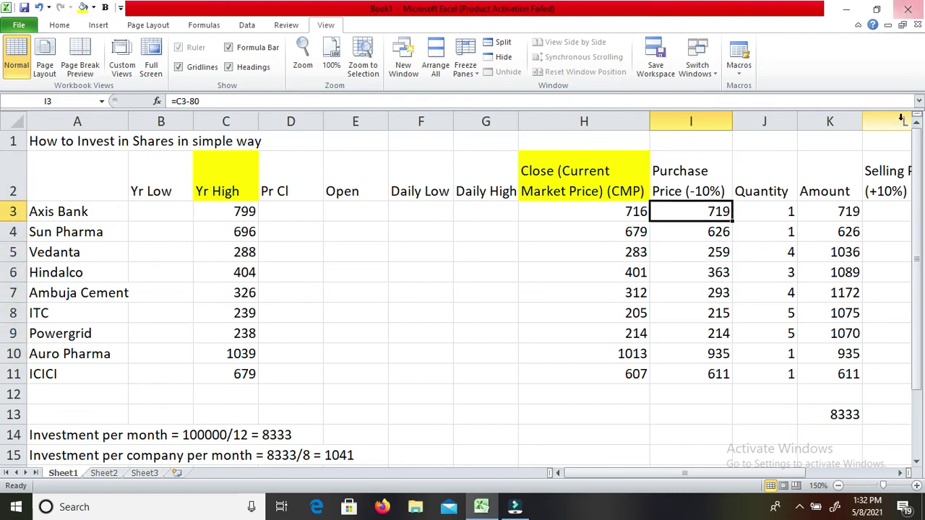
key(Down)
key(Down)
key(Down)
key(Down)
key(Down)
key(Down)
key(Down)
key(Down)
key(Down)
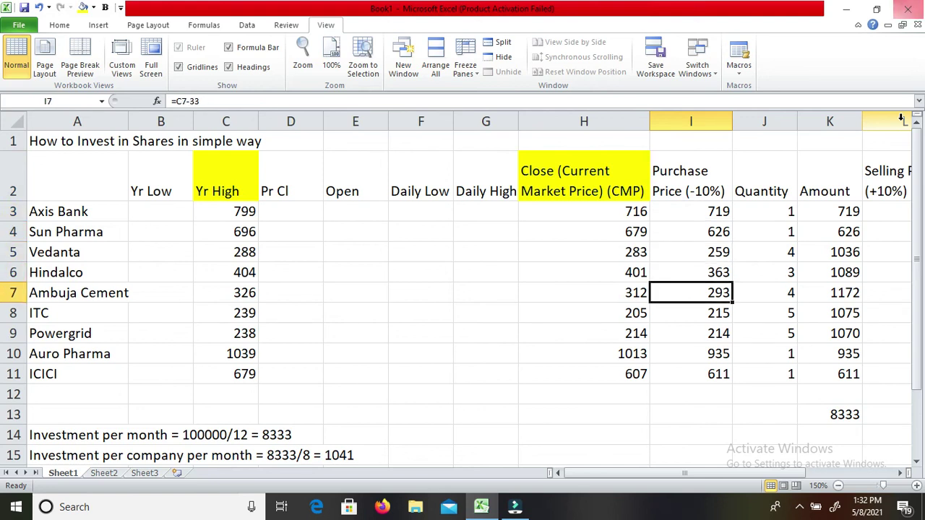
key(Left)
key(Left)
key(Left)
key(Home)
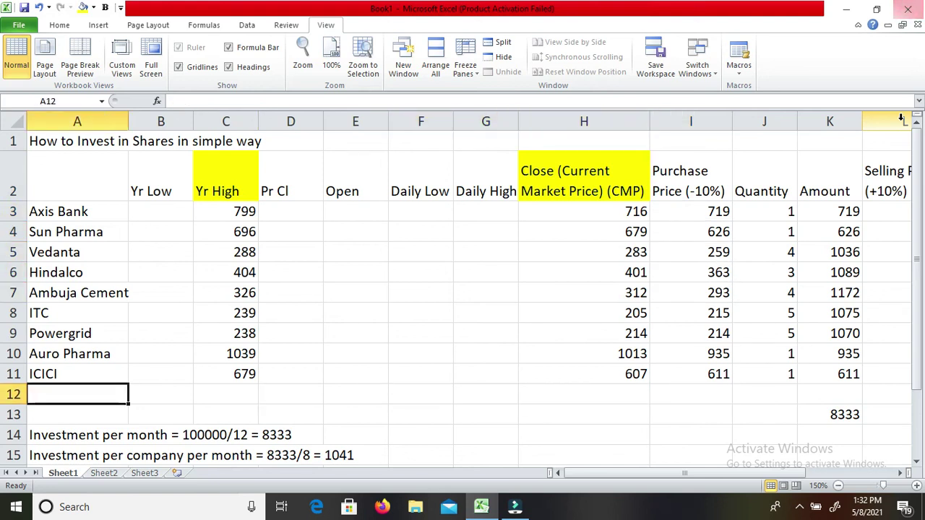
key(Down)
key(Down)
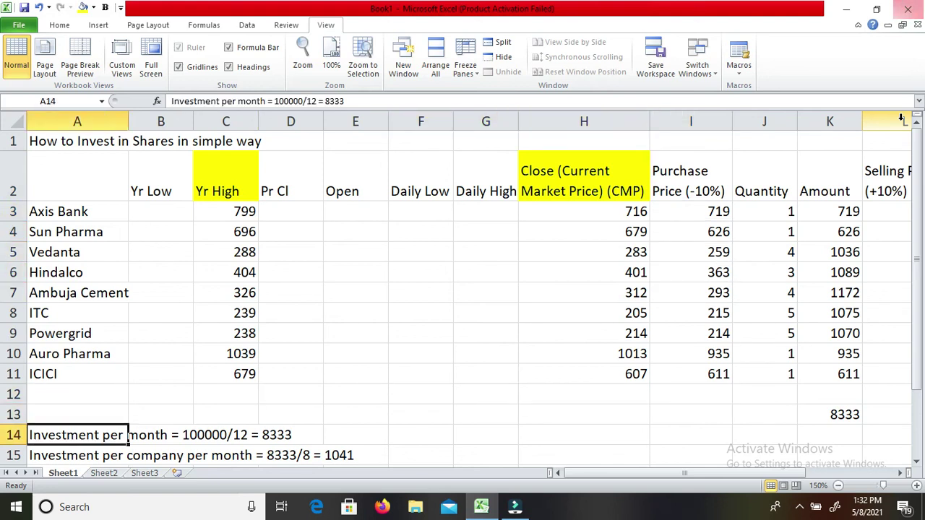
key(Right)
key(Right)
key(Right)
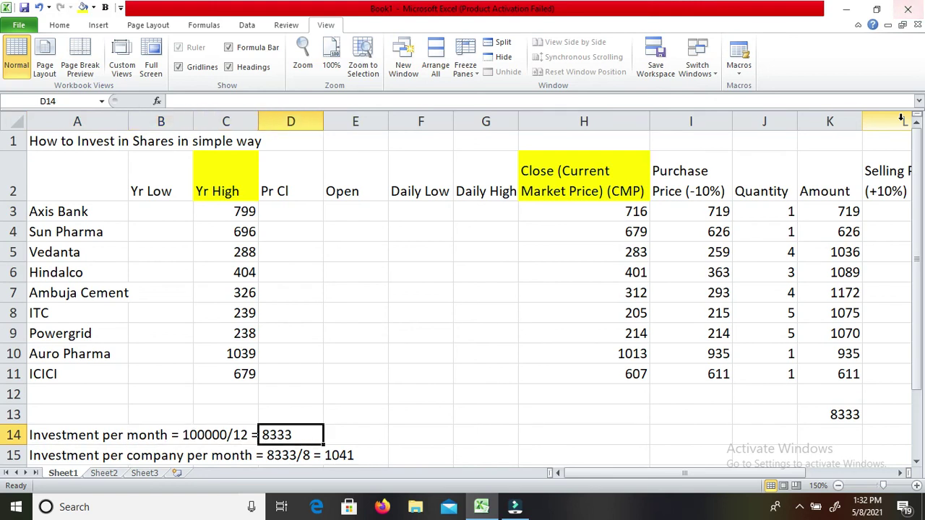
key(Home)
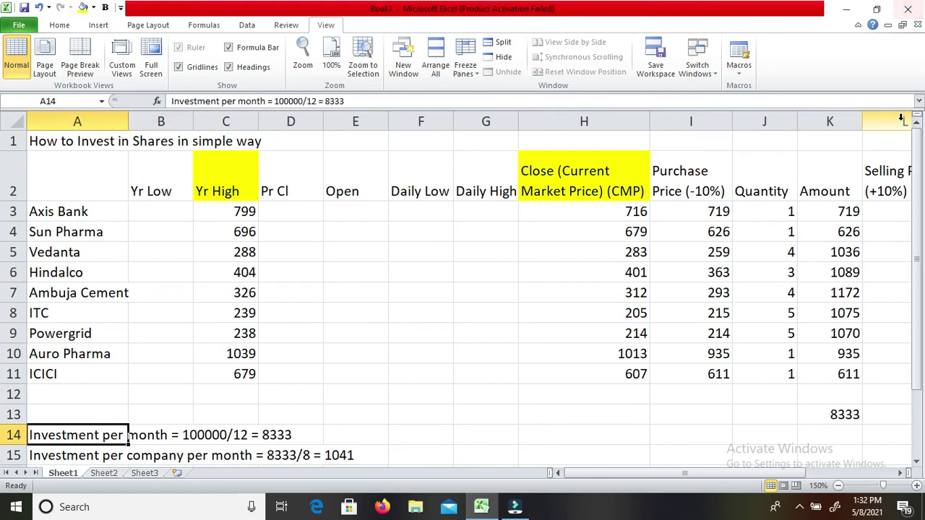
key(Right)
key(Right)
key(Right)
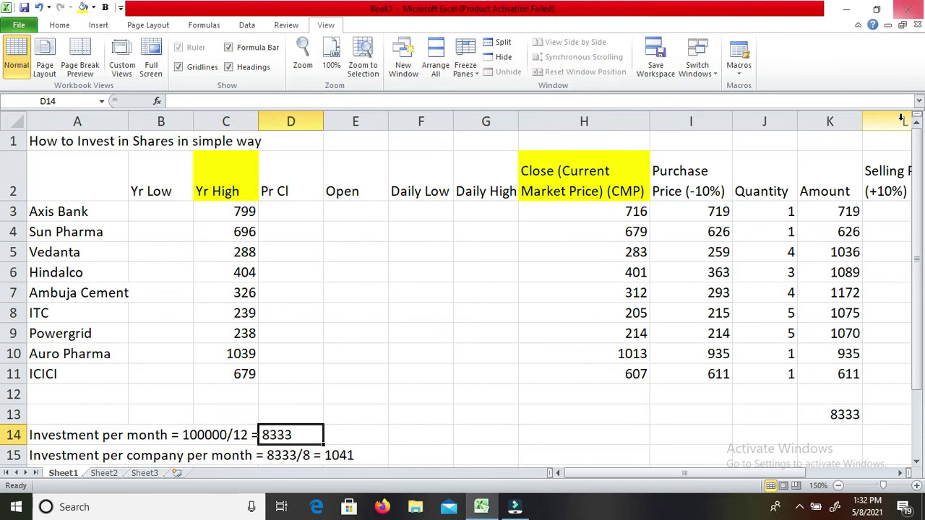
key(Left)
key(Left)
key(Left)
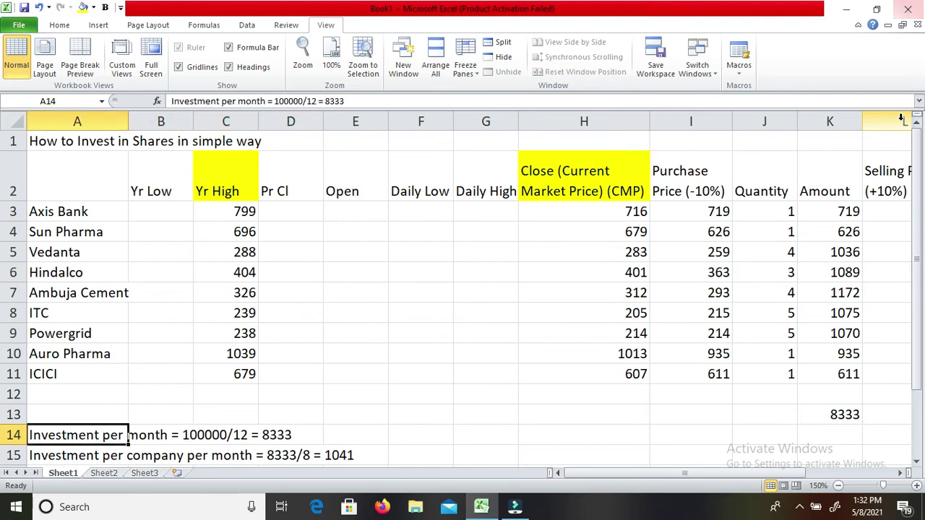
key(Down)
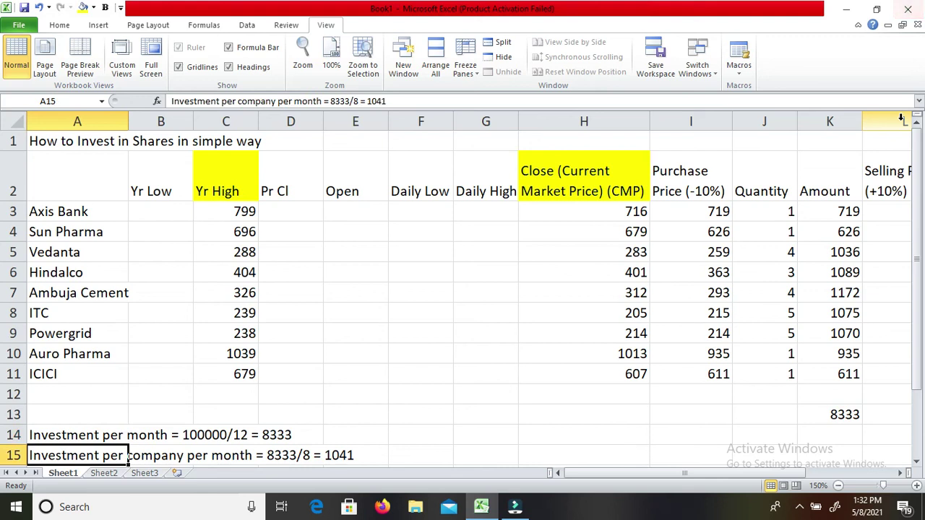
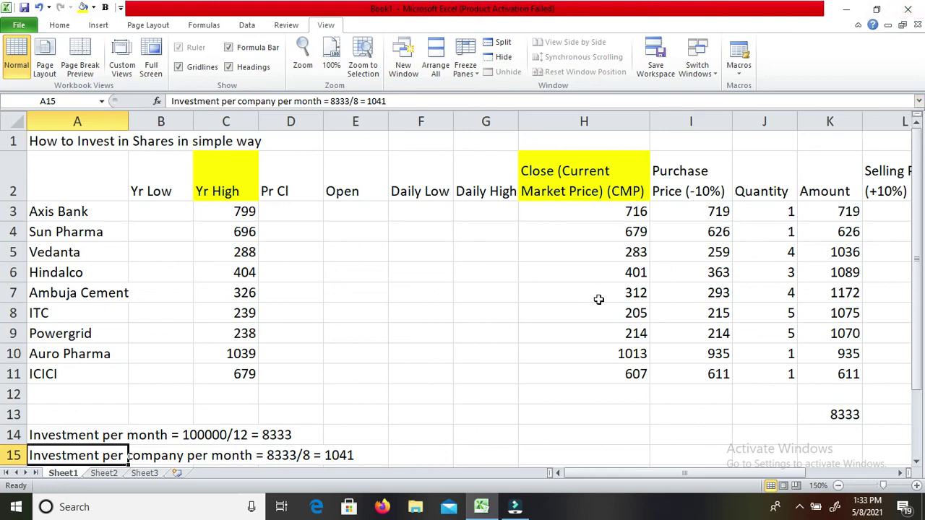
Review purchase prices and quantities for Axis Bank, Sun Pharma, Vedanta, Hindalco and Ambuja Cement.
key(Right)
key(Right)
key(Right)
key(Right)
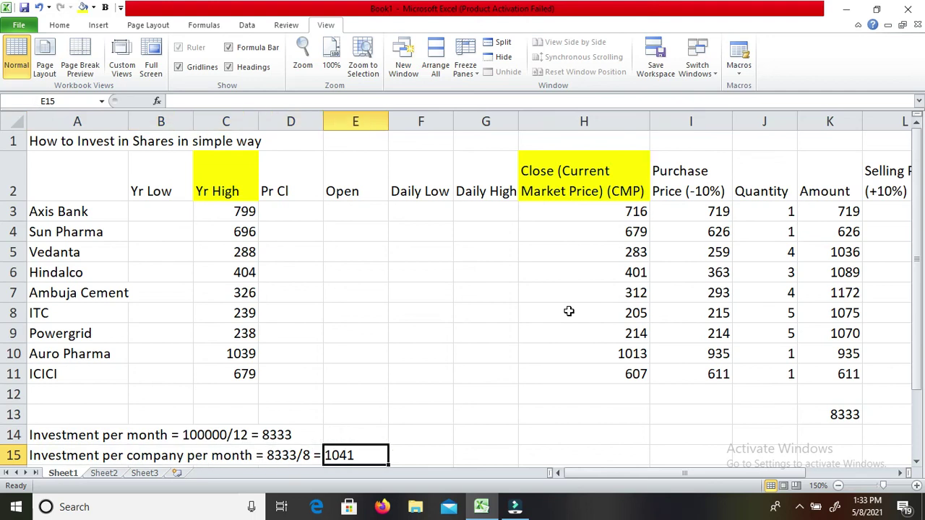
key(Up)
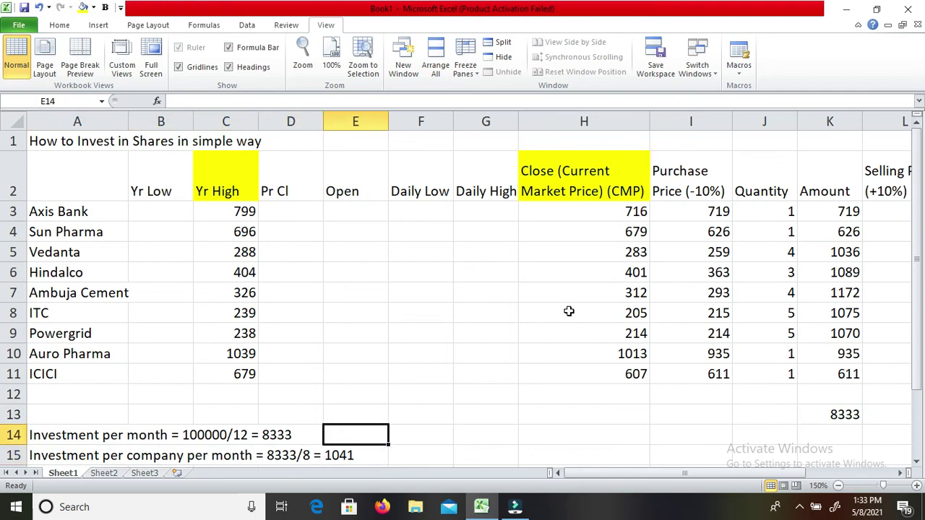
key(Down)
key(Up)
key(Down)
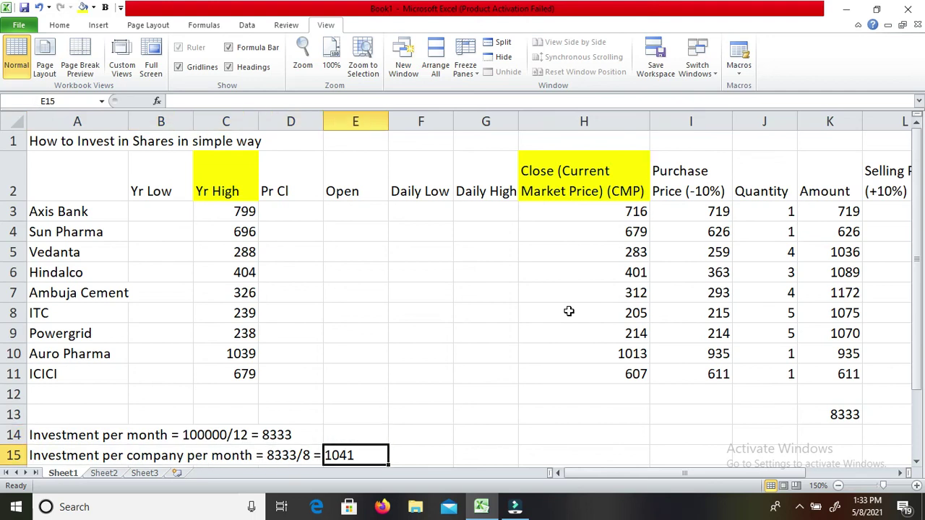
key(Right)
key(Right)
key(Right)
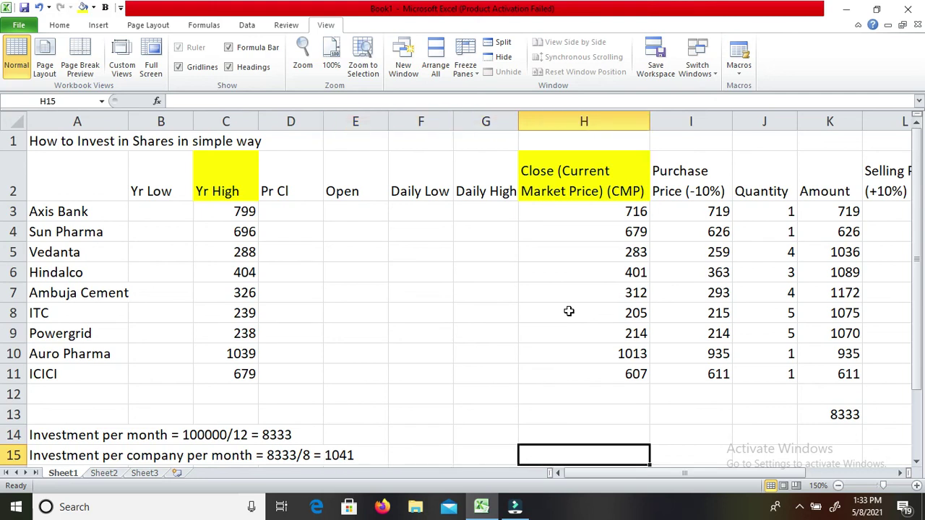
key(Up)
key(Up)
key(Up)
key(Up)
key(Up)
key(Up)
key(Right)
key(Right)
key(Up)
key(Left)
key(Left)
key(Up)
key(Up)
key(Up)
key(Right)
key(Up)
key(Right)
key(Up)
key(Left)
key(Right)
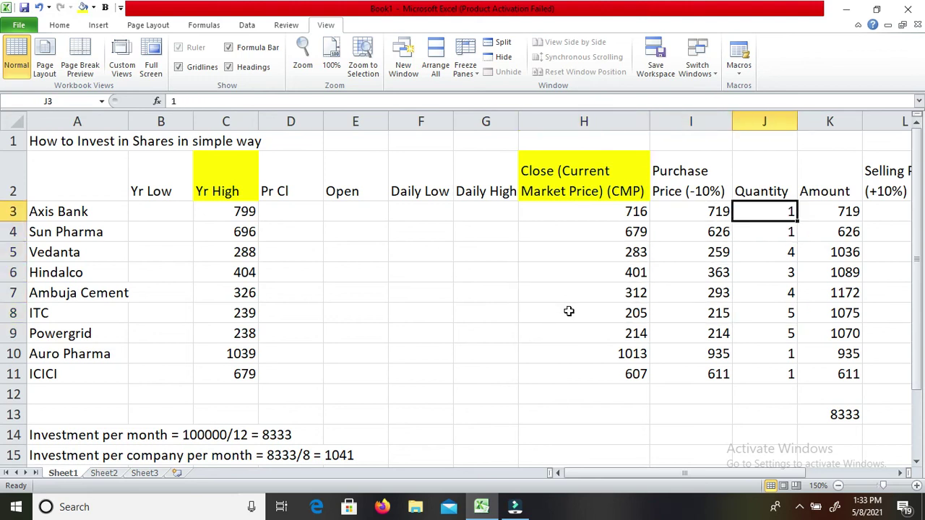
key(Left)
key(Right)
key(Down)
key(Left)
key(Right)
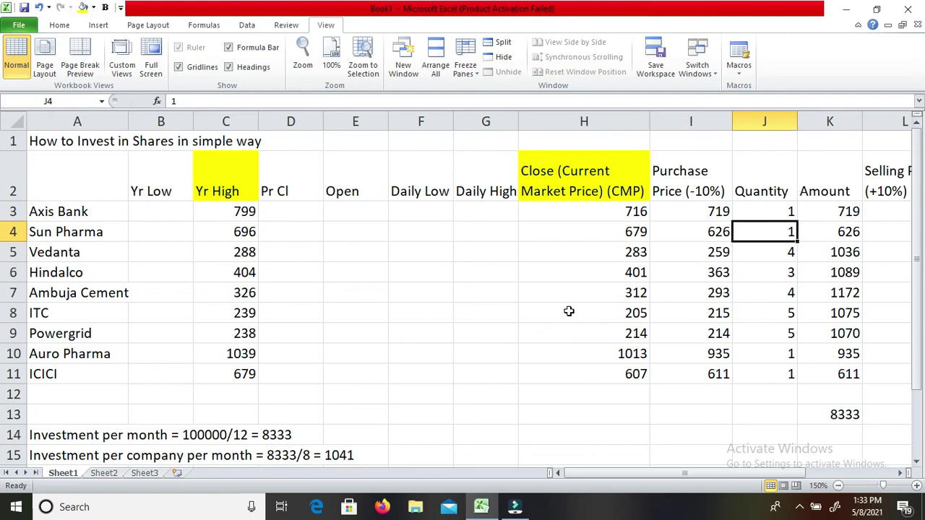
key(Down)
key(Left)
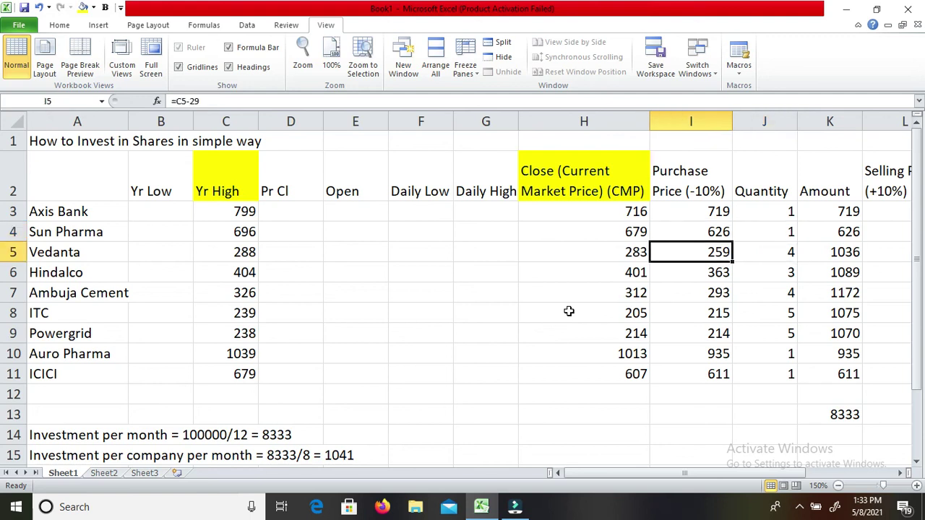
key(Right)
key(Left)
key(Down)
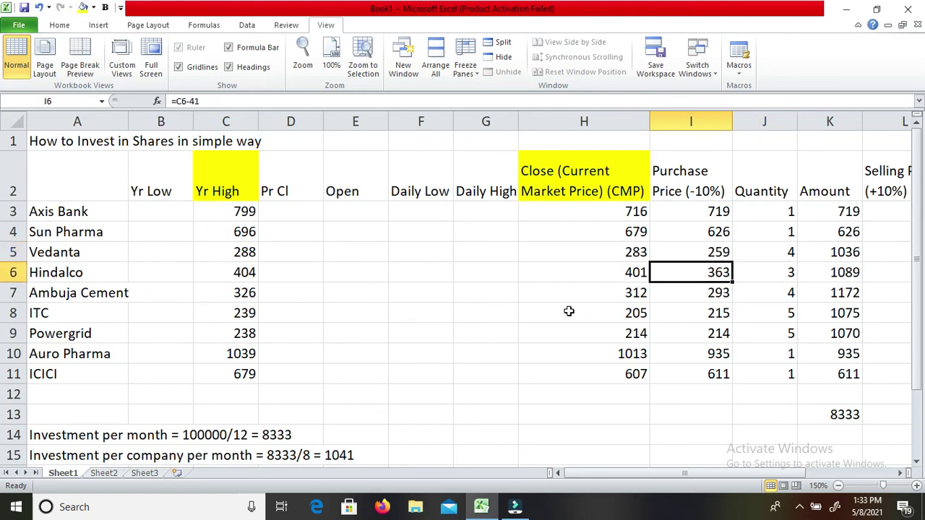
key(Right)
key(Down)
key(Left)
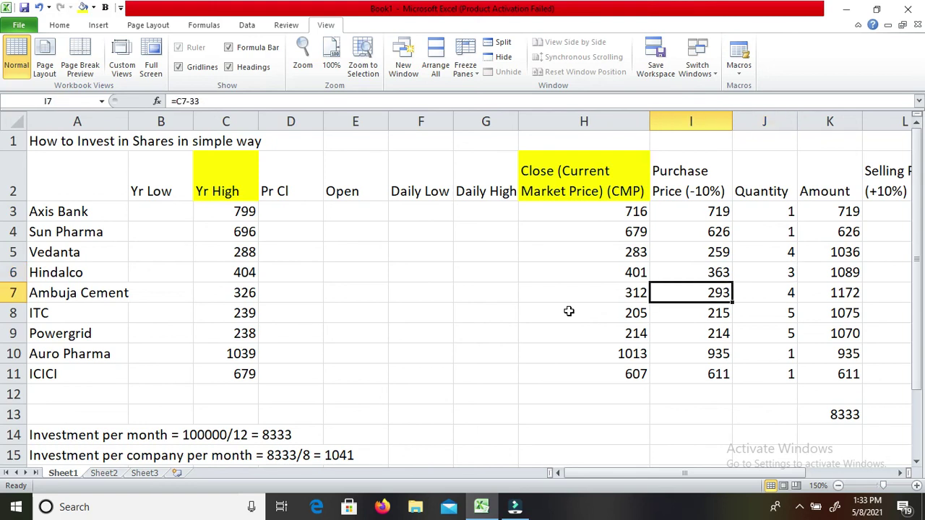
key(Right)
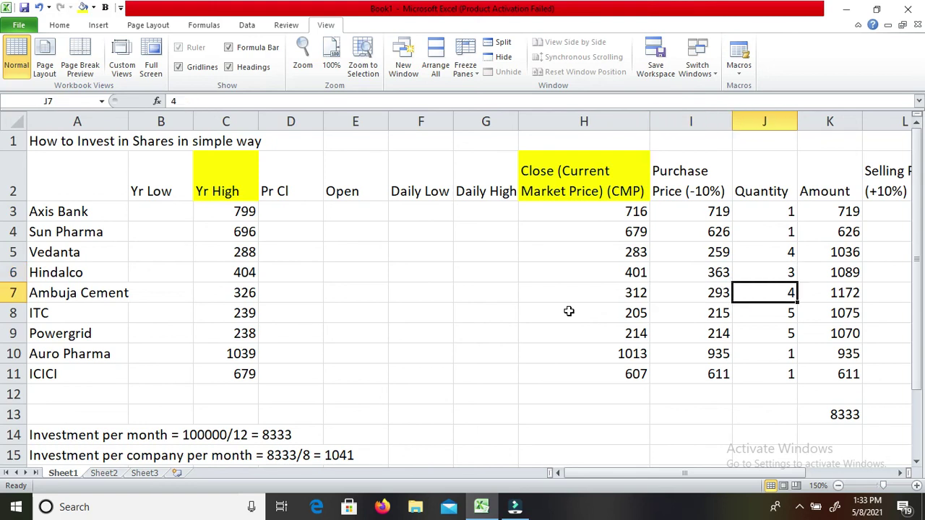
key(Left)
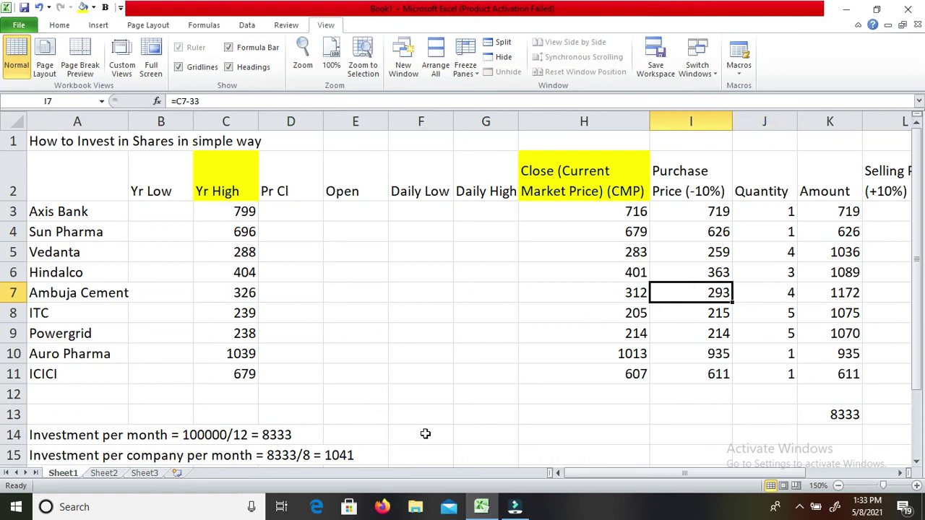
key(Right)
Check the purchase price, selling price and amount formulas for each stock from Axis Bank to ICICI.
key(Up)
key(Up)
key(Up)
key(Up)
key(Right)
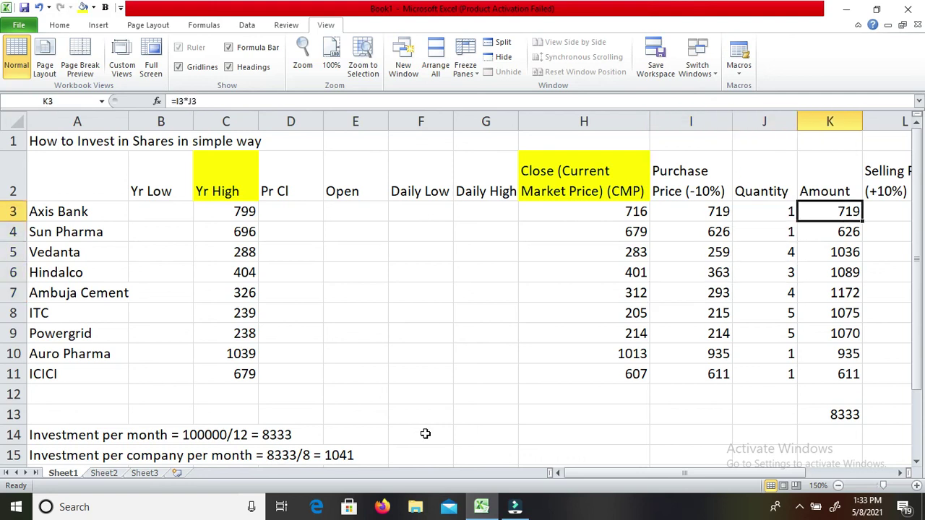
key(Left)
key(Left)
key(Right)
key(Left)
key(Right)
key(Right)
key(Right)
key(Left)
key(Left)
key(Left)
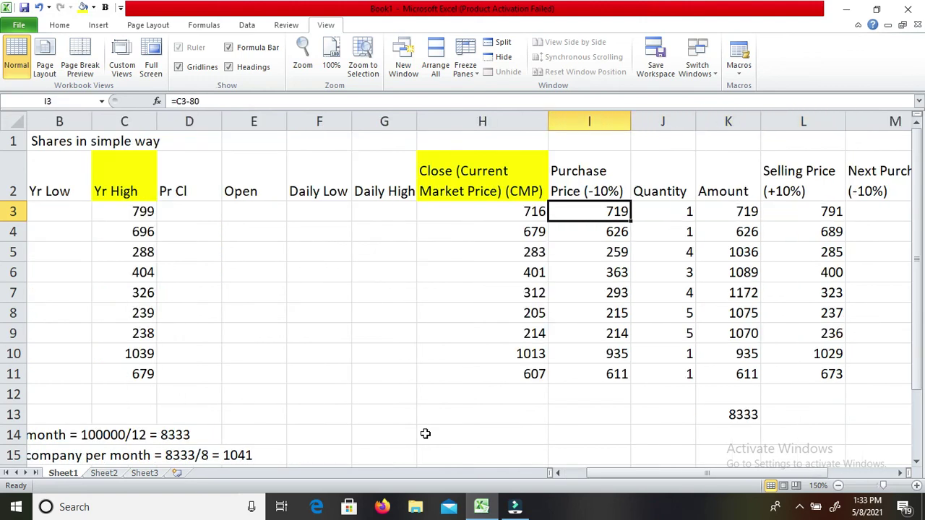
key(Right)
key(Right)
key(Right)
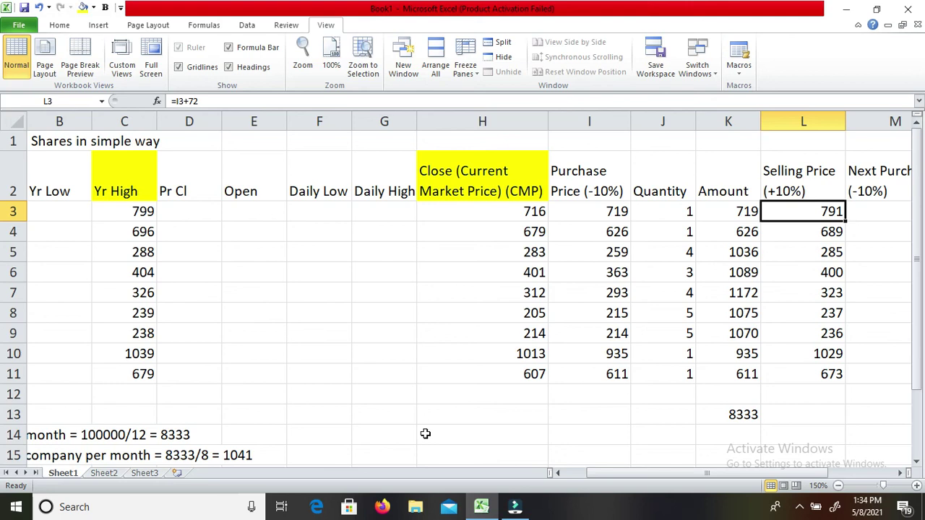
key(Left)
key(Left)
key(Left)
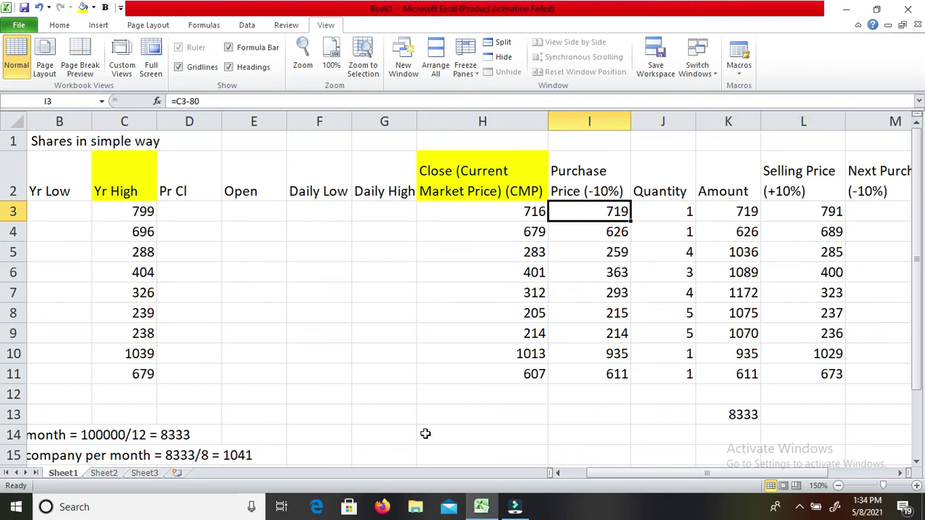
key(Right)
key(Right)
key(Right)
key(Left)
key(Left)
key(Left)
key(Right)
key(Right)
key(Right)
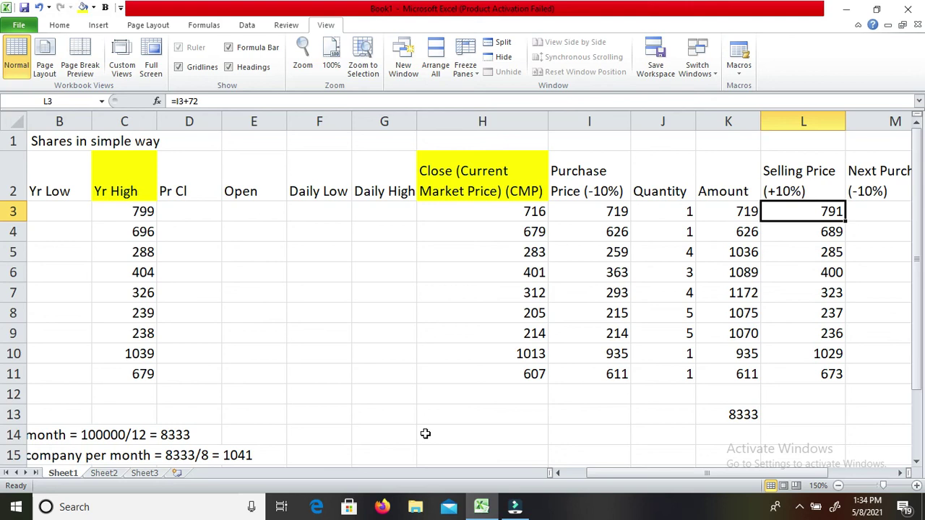
key(Down)
key(Left)
key(Left)
key(Left)
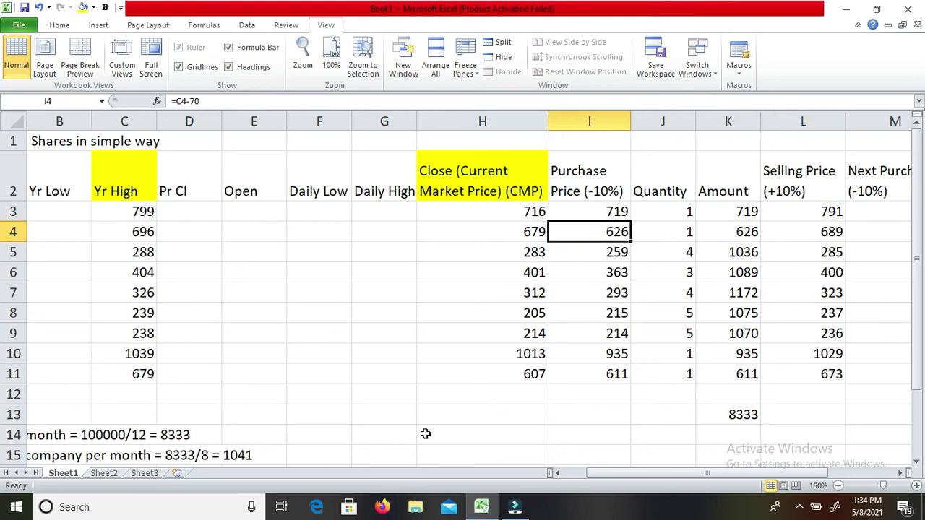
key(Right)
key(Right)
key(Right)
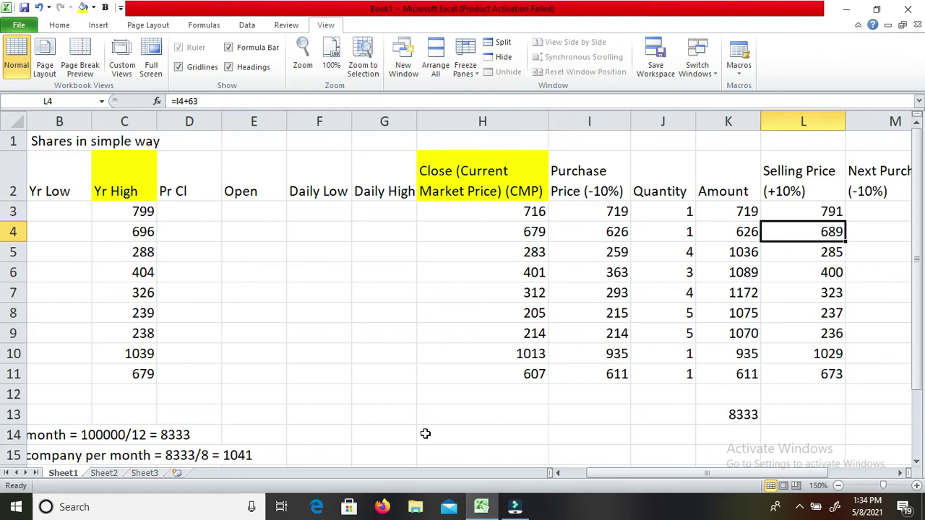
key(Down)
key(Left)
key(Left)
key(Left)
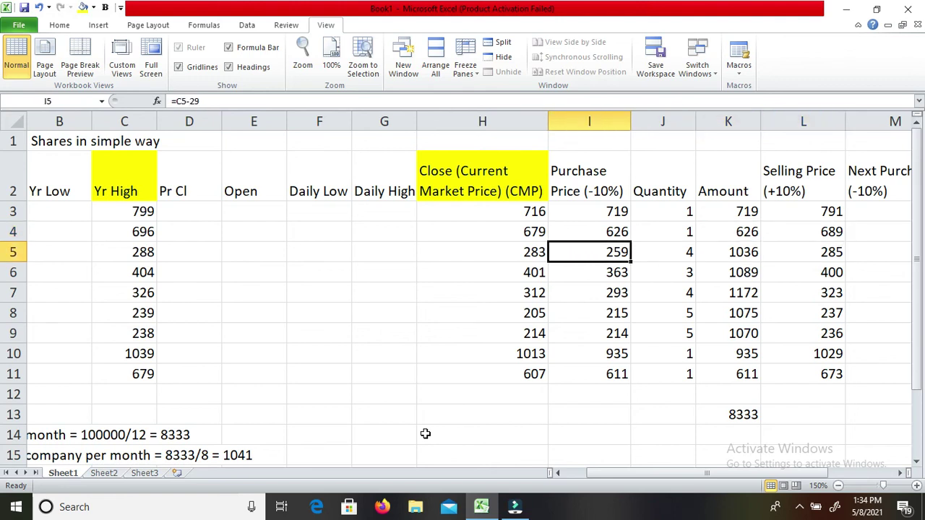
key(Right)
key(Right)
key(Right)
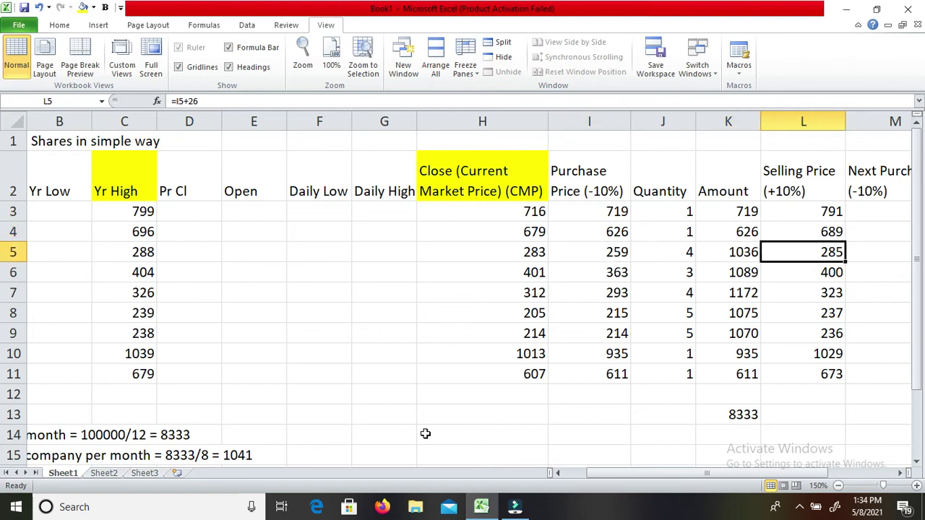
key(Down)
key(Left)
key(Left)
key(Left)
key(Right)
key(Right)
key(Right)
key(Down)
key(Left)
key(Left)
key(Left)
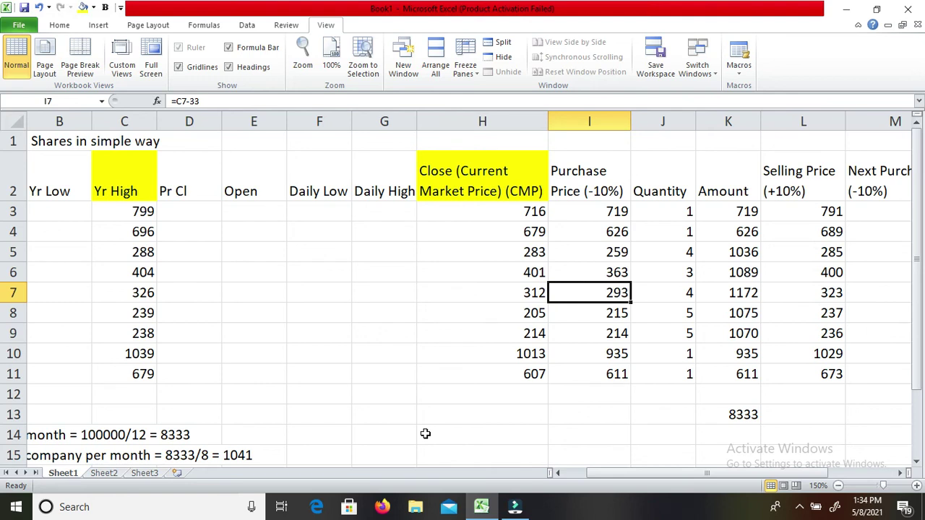
key(Right)
key(Right)
key(Right)
key(Down)
key(Left)
key(Left)
key(Left)
key(Right)
key(Right)
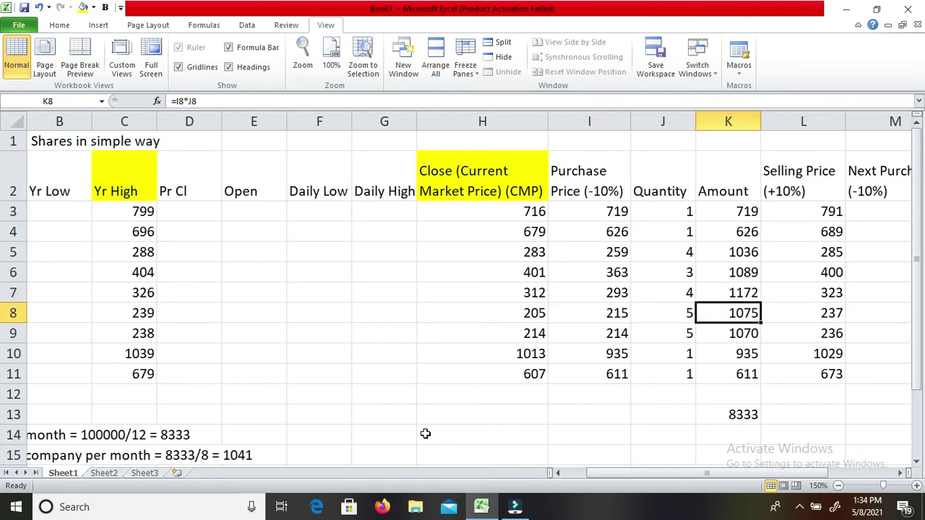
key(Right)
key(Right)
key(Left)
key(Left)
key(Left)
key(Left)
key(Right)
key(Right)
key(Right)
key(Down)
key(Left)
key(Left)
key(Left)
key(Right)
key(Right)
key(Right)
key(Down)
key(Left)
key(Left)
key(Left)
key(Right)
key(Right)
key(Right)
key(Down)
key(Down)
key(Left)
key(Left)
key(Left)
key(Up)
key(Right)
key(Right)
key(Right)
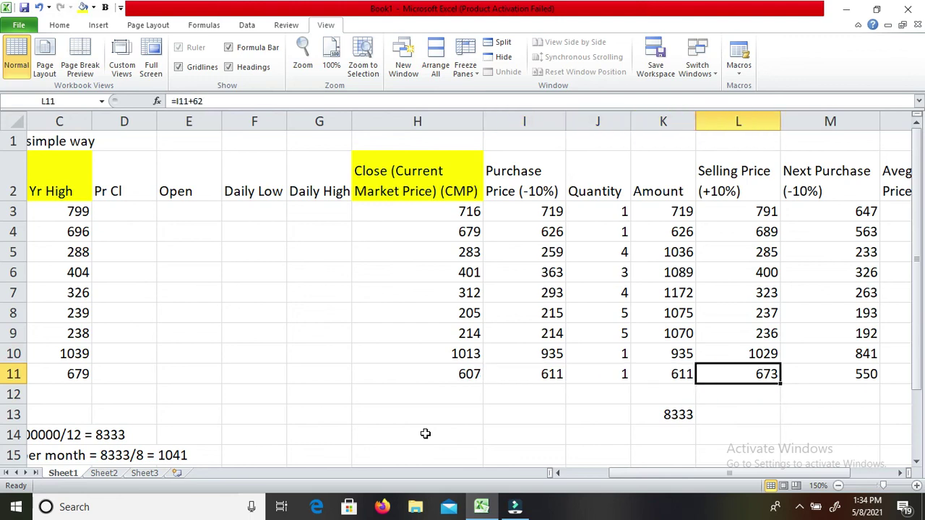
key(Up)
key(Up)
key(Up)
key(Up)
key(Up)
key(Up)
key(Up)
key(Up)
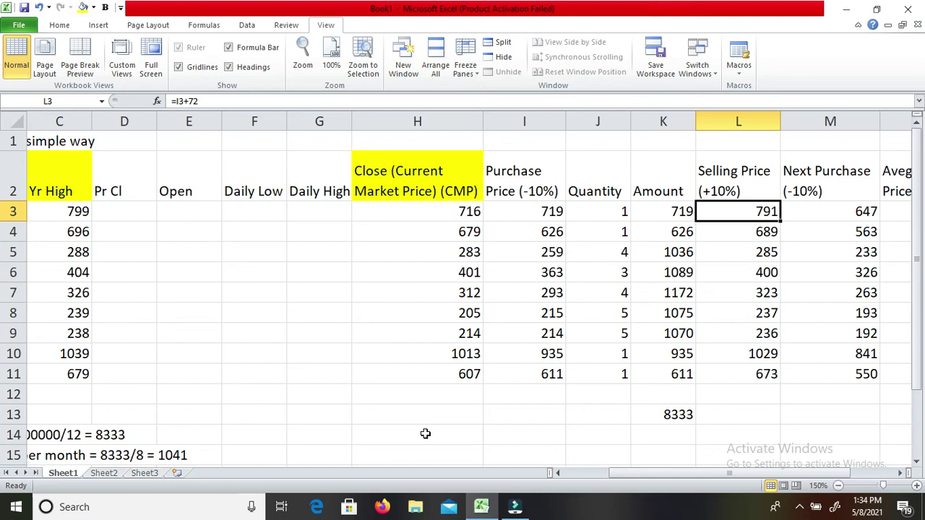
Inspect the Next Purchase, Average Price and Next Selling Price column formulas.
key(Right)
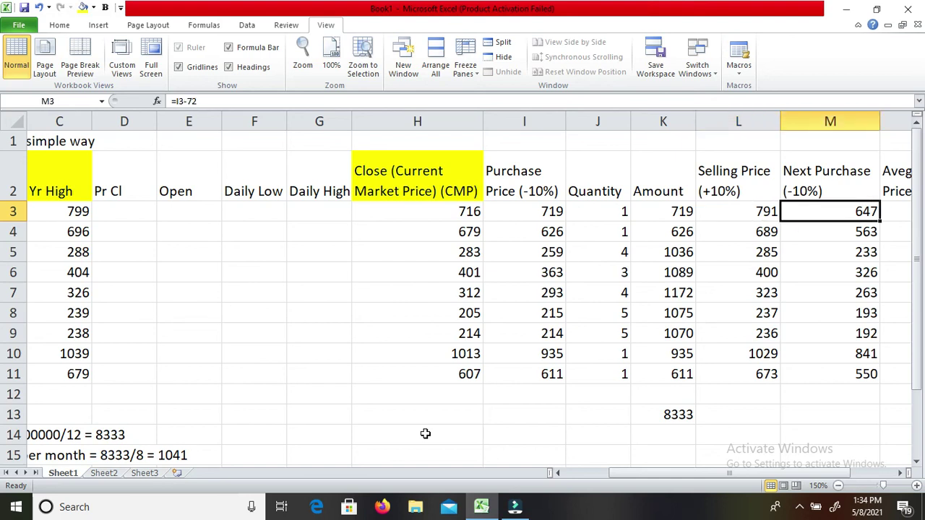
key(Left)
key(Left)
key(Left)
key(Left)
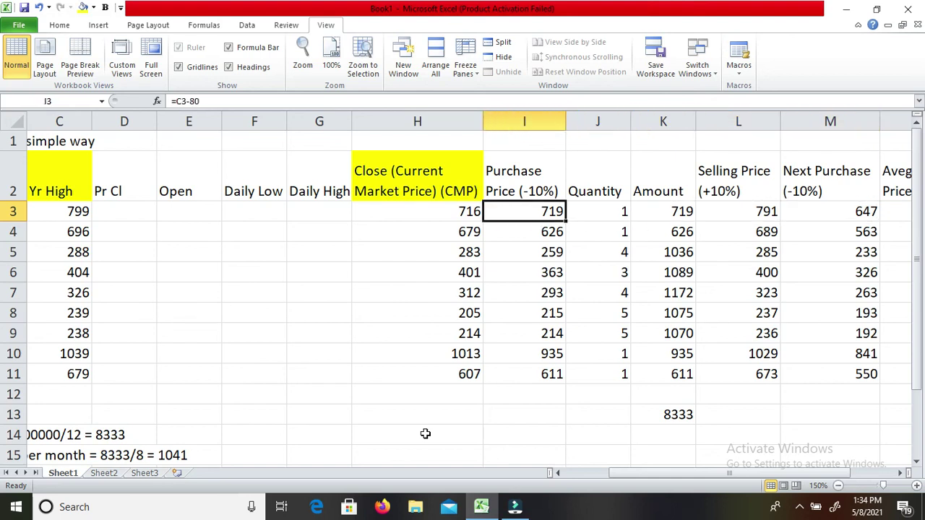
key(Right)
key(Right)
key(Right)
key(Right)
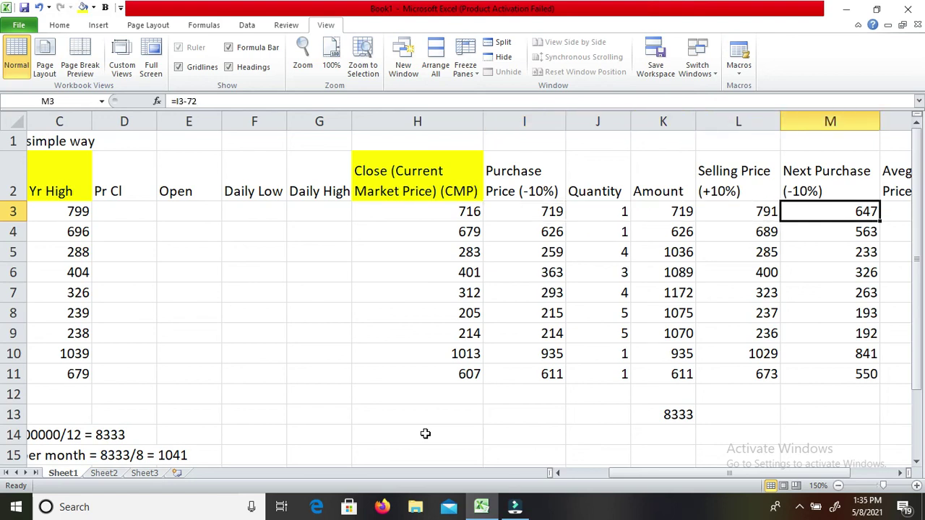
key(Left)
key(Left)
key(Left)
key(Left)
key(Right)
key(Right)
key(Right)
key(Right)
key(Down)
key(Left)
key(Left)
key(Left)
key(Left)
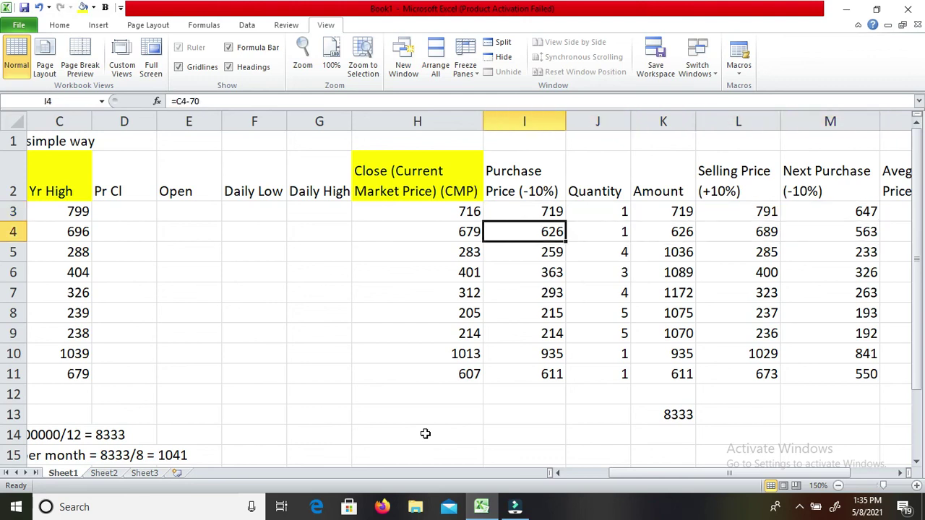
key(Right)
key(Right)
key(Right)
key(Right)
key(Left)
key(Left)
key(Left)
key(Left)
key(Down)
key(Right)
key(Right)
key(Right)
key(Right)
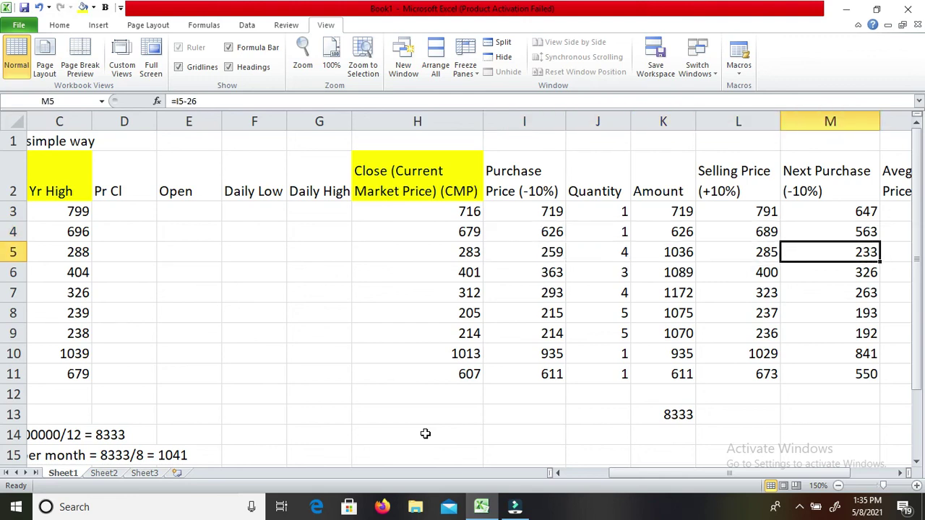
key(Up)
key(Up)
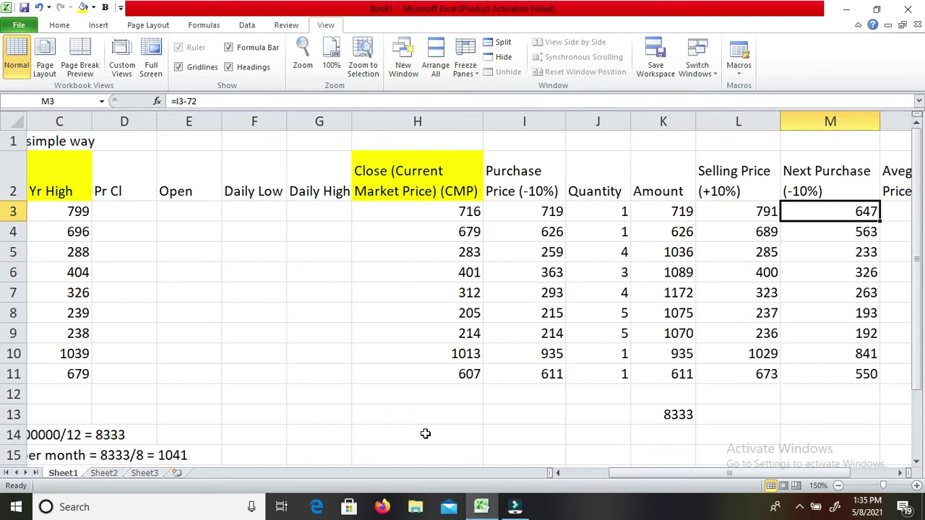
key(Down)
key(Down)
key(Down)
key(Down)
key(Down)
key(Down)
key(Down)
key(Down)
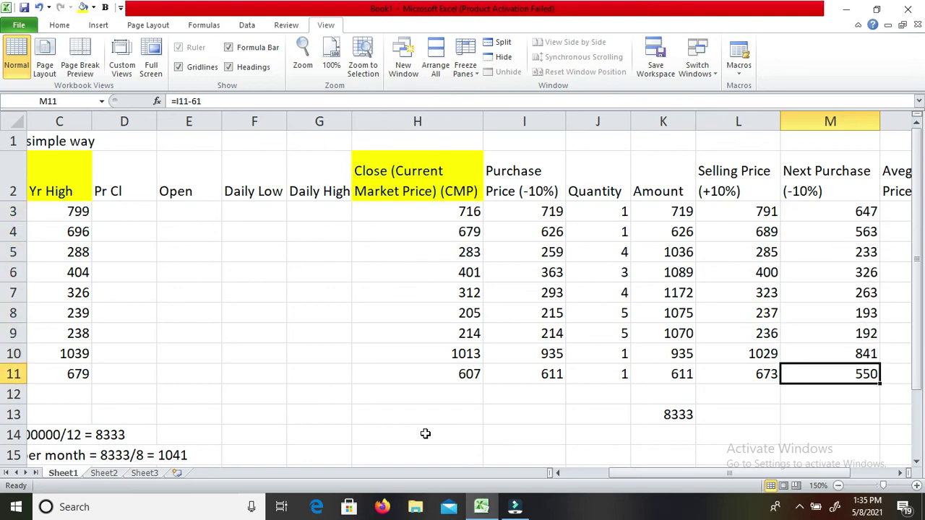
key(Up)
key(Up)
key(Up)
key(Up)
key(Up)
key(Up)
key(Up)
key(Up)
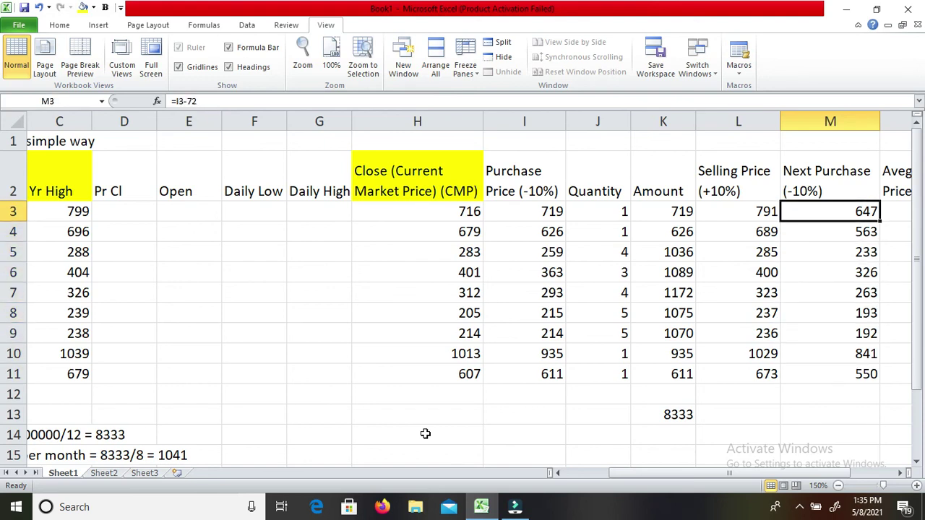
key(Right)
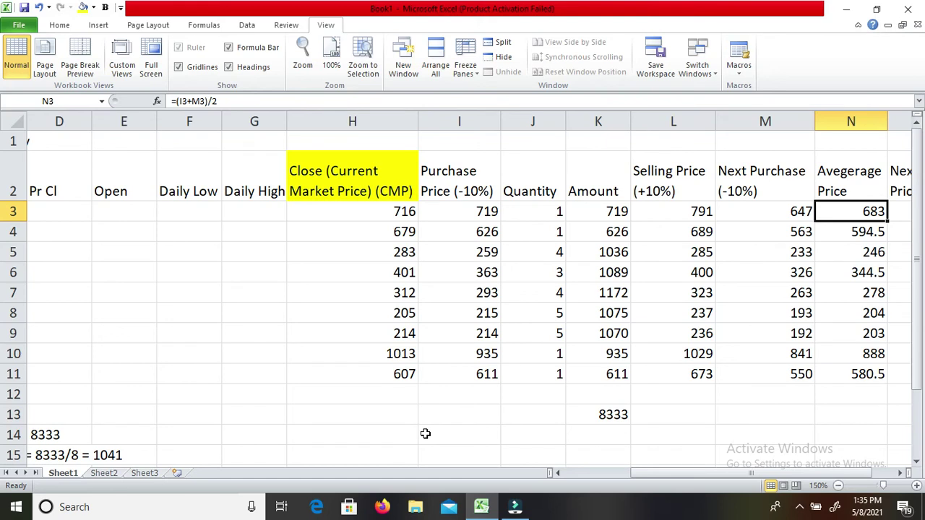
key(Left)
key(Left)
key(Left)
key(Left)
key(Left)
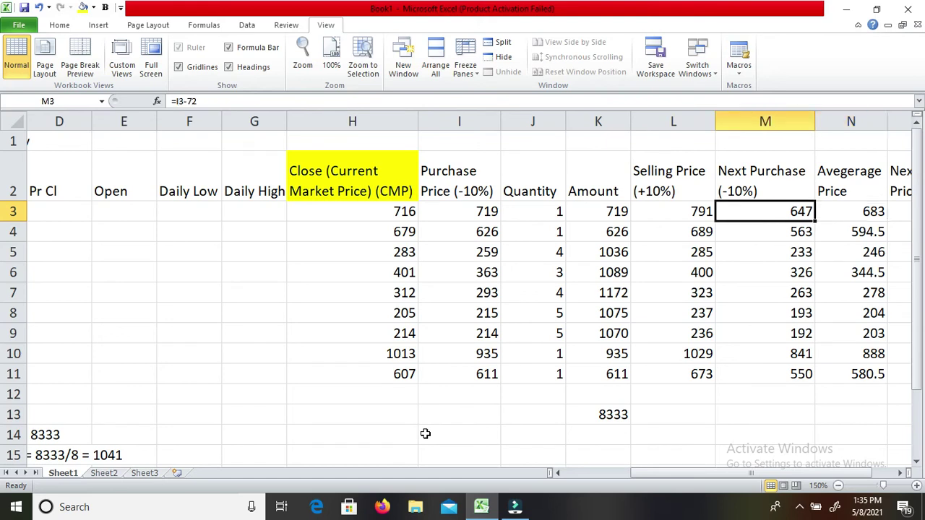
key(Right)
key(Right)
key(Right)
key(Right)
key(Right)
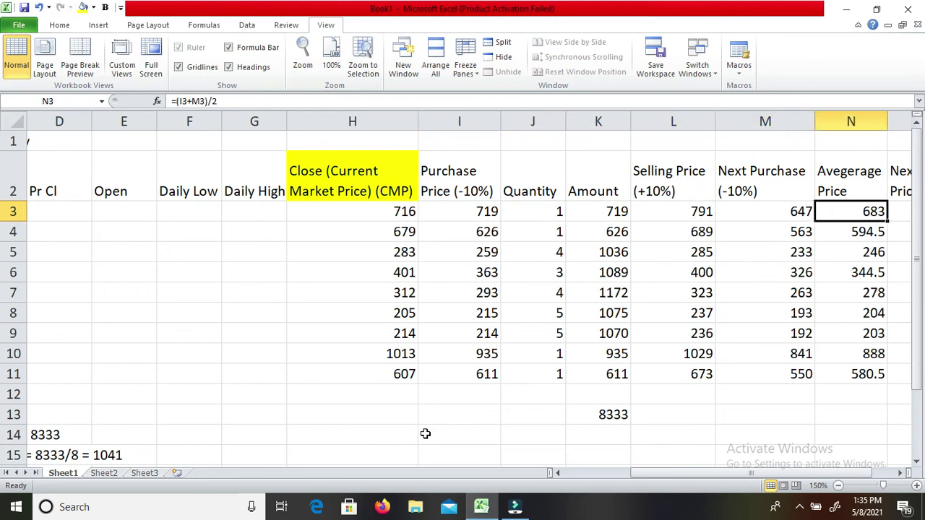
key(Right)
key(Left)
key(Down)
key(Down)
key(Down)
key(Down)
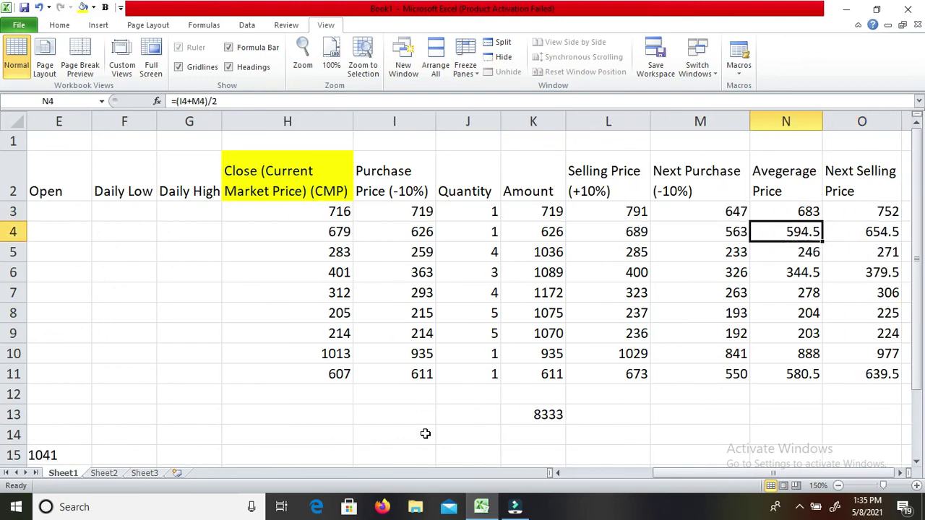
key(Down)
key(Up)
key(Up)
key(Up)
key(Up)
key(Up)
key(Down)
key(Down)
key(Down)
key(Down)
key(Down)
key(Down)
key(Down)
key(Down)
key(Up)
key(Up)
key(Up)
key(Up)
key(Up)
key(Up)
key(Up)
key(Up)
key(Right)
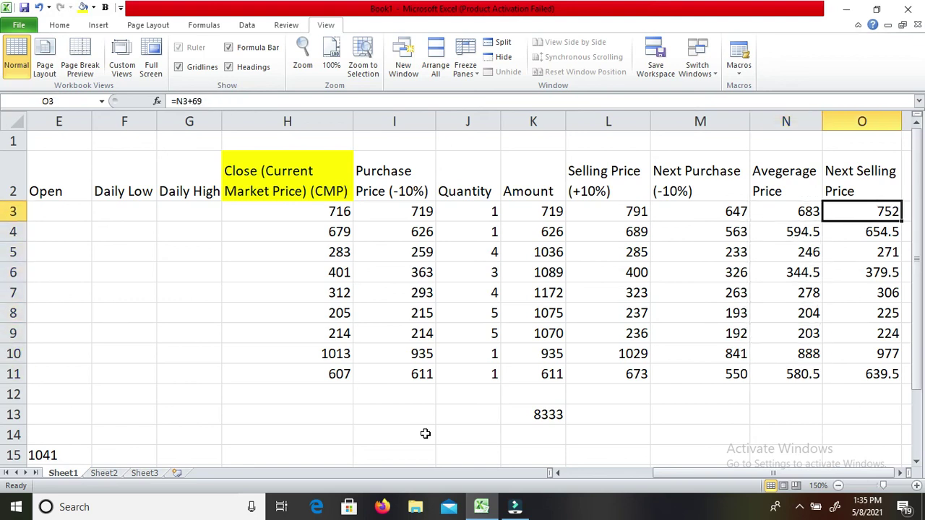
key(Left)
key(Right)
key(Left)
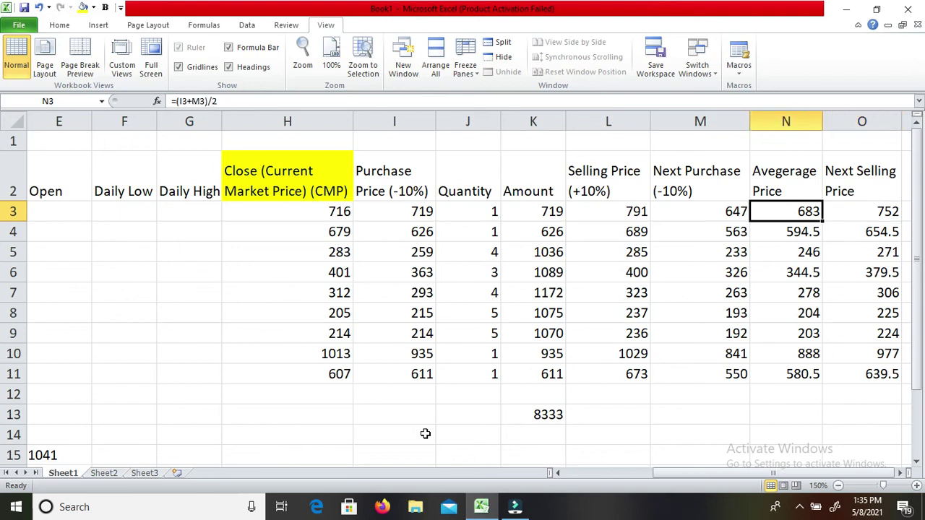
key(Down)
key(Down)
key(Down)
key(Down)
key(Down)
key(Down)
key(Down)
key(Down)
key(Down)
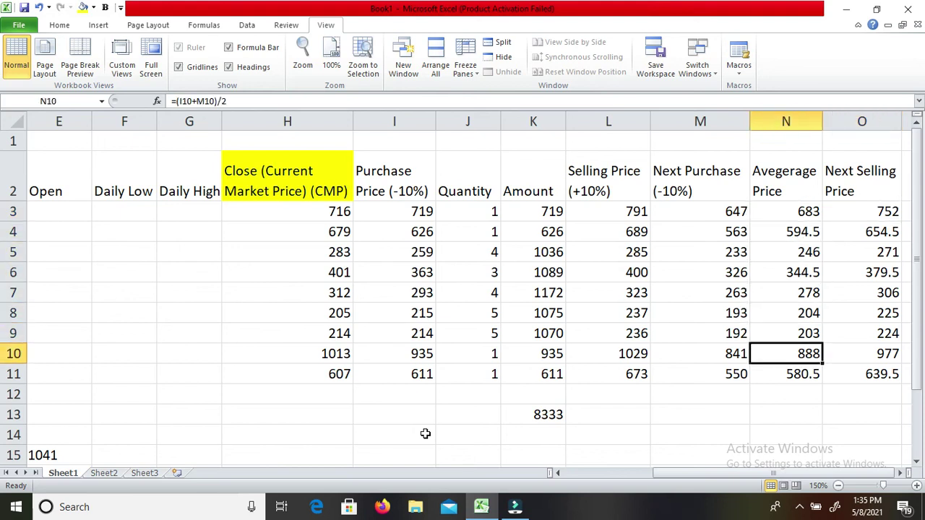
key(Up)
key(Up)
key(Right)
key(Down)
key(Down)
key(Down)
key(Left)
key(Left)
key(Left)
key(Left)
key(Left)
key(Left)
key(Left)
key(Left)
key(Left)
key(Left)
key(Left)
key(Left)
key(Left)
key(Left)
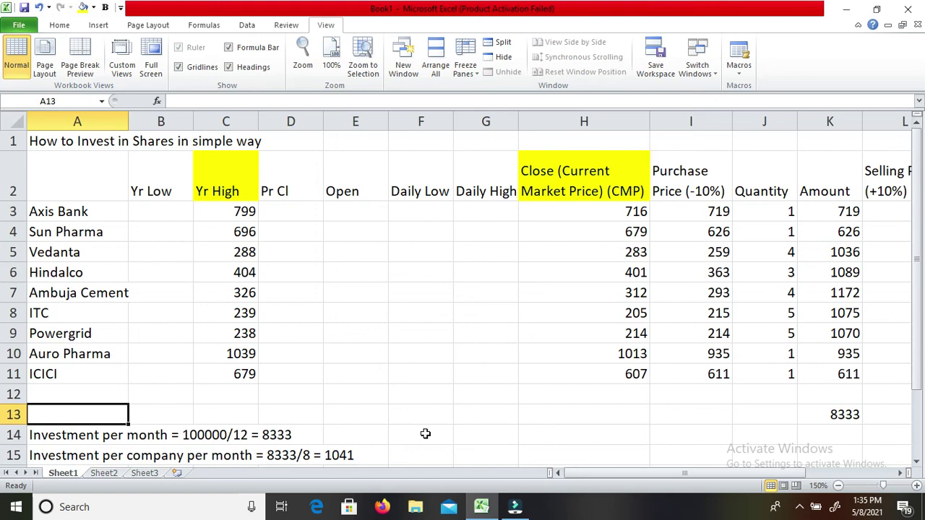
Enter an 'emailid - ' line with the contact e-mail address in cell A17.
key(Down)
key(Down)
key(Down)
key(Down)
key(Down)
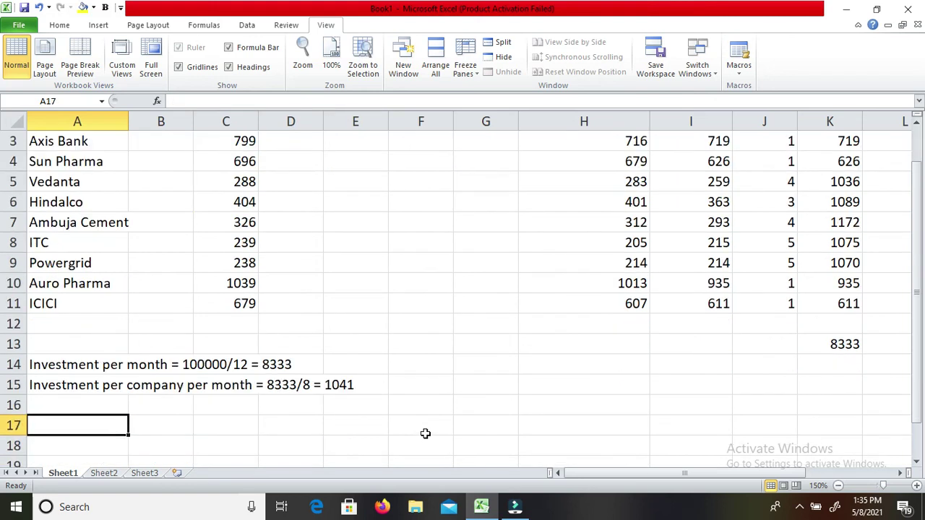
key(Up)
text(em)
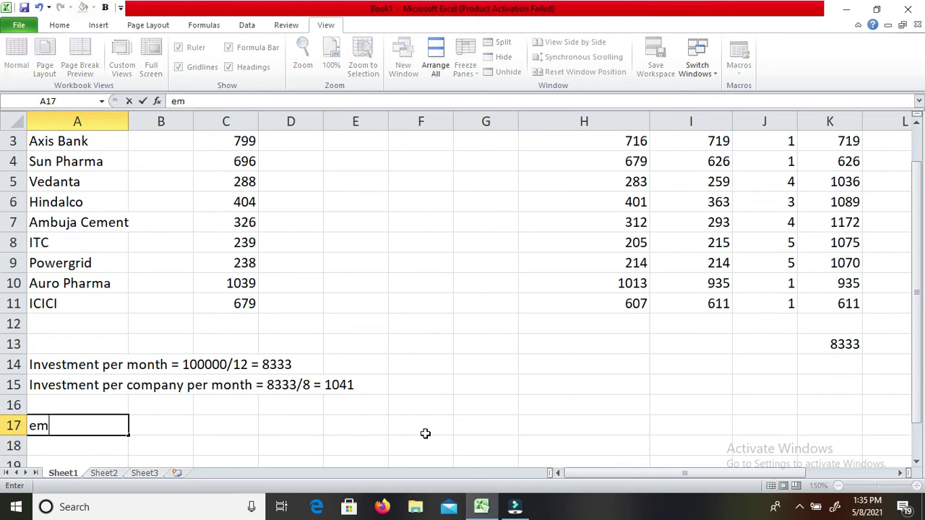
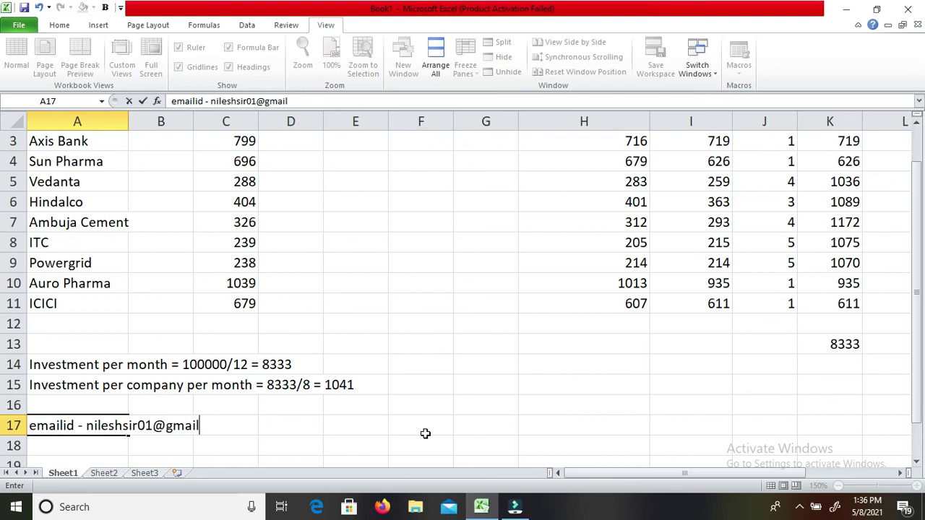
key(Return)
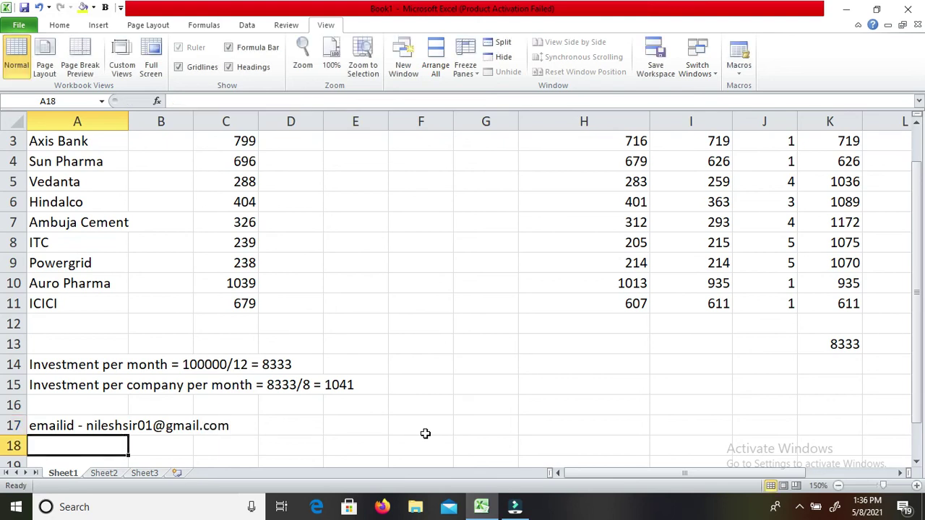
Enter 'Contact Number - ' with the phone number in A18, then bring up the screen recorder's options.
text(Cont)
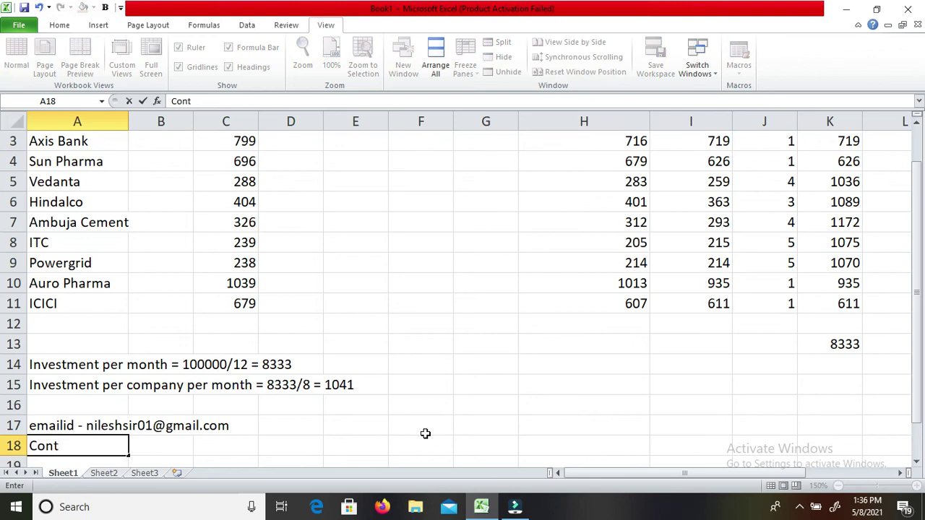
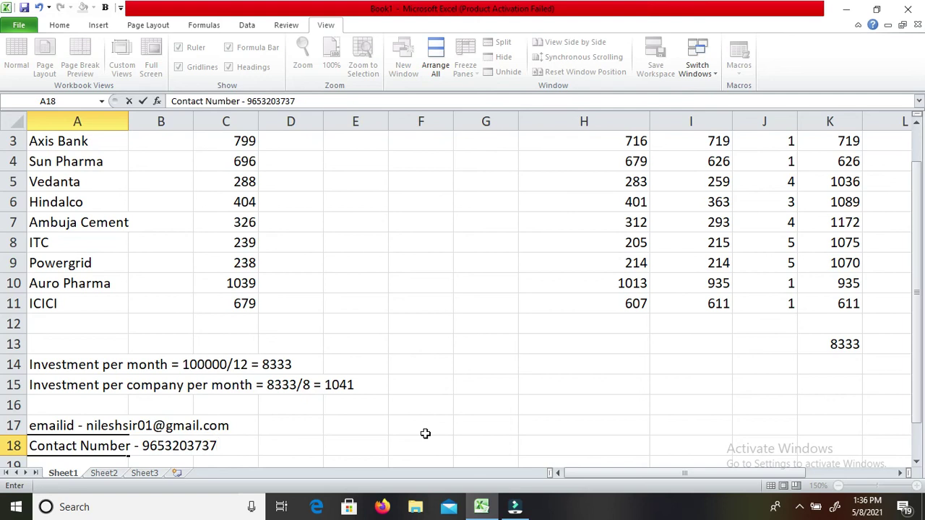
key(Return)
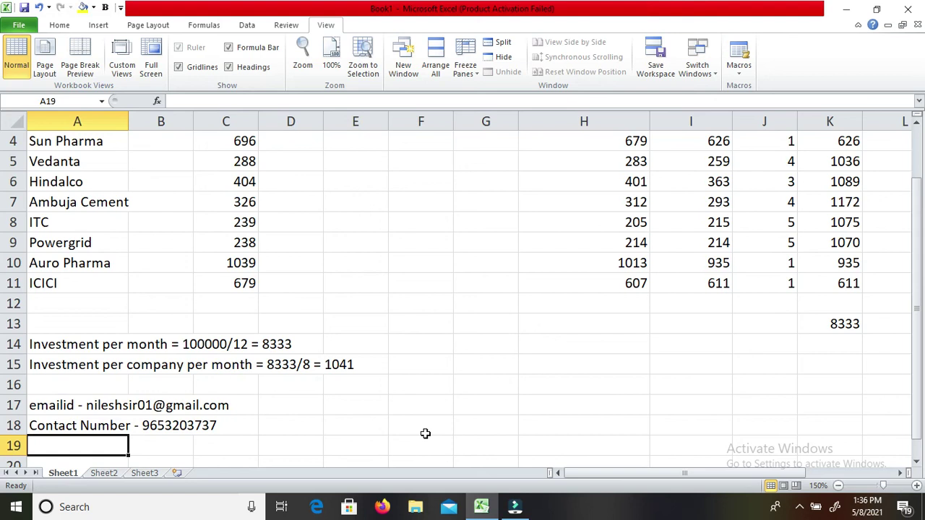
click(800, 511)
click(814, 452)
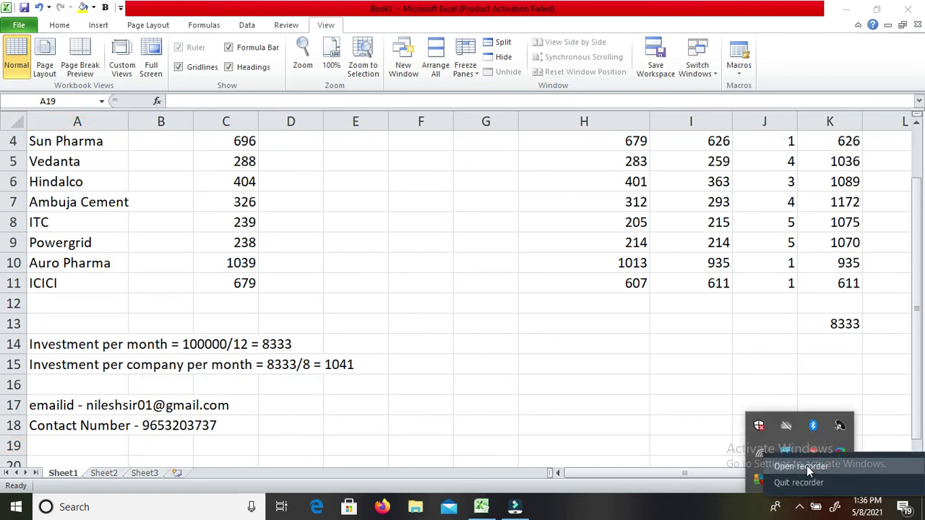